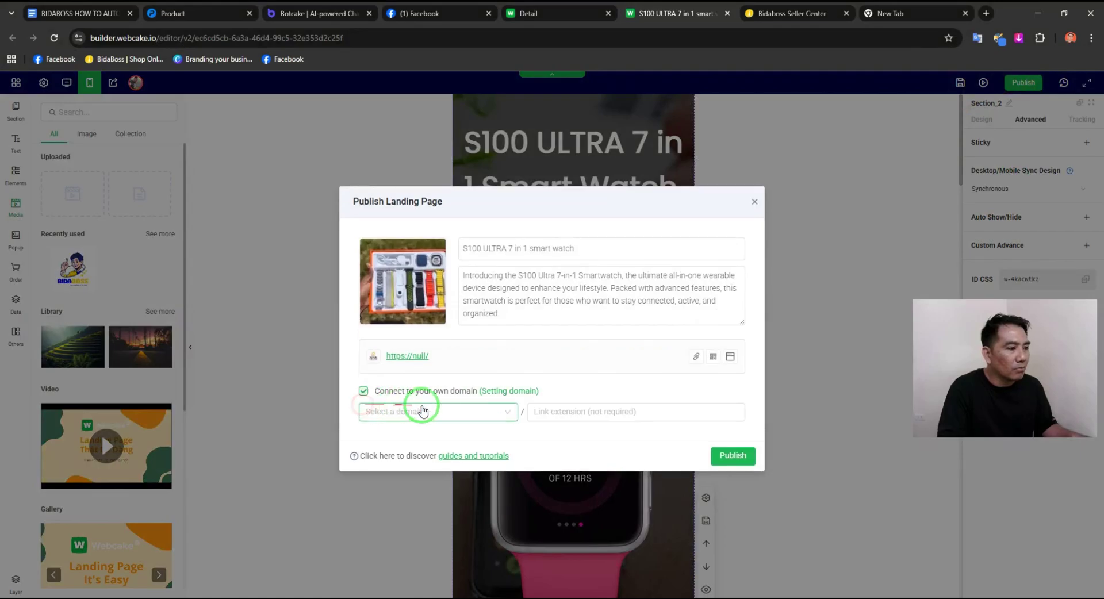
# Step: Look through the domains available for publishing the landing page and close the publishing dialog without choosing one
pyautogui.click(506, 417)
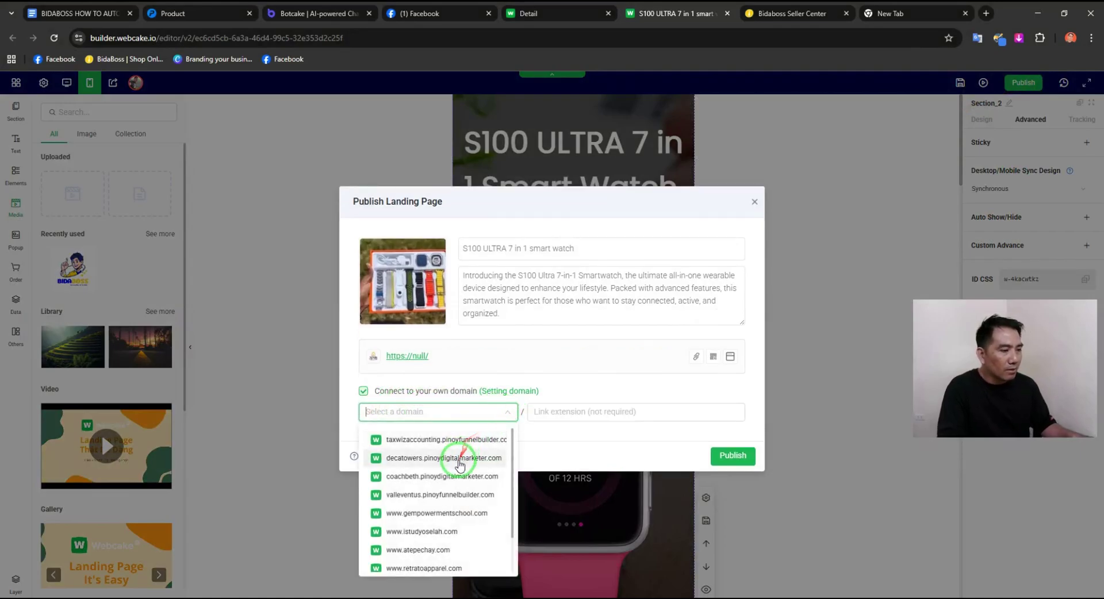
pyautogui.scroll(-1, 452, 575)
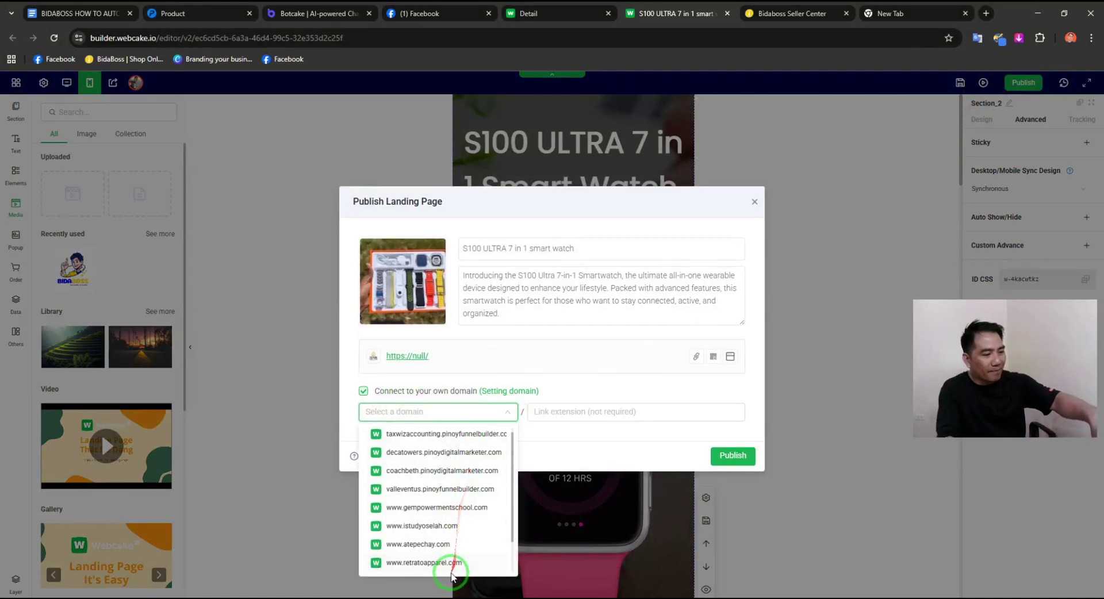
pyautogui.scroll(1, 444, 437)
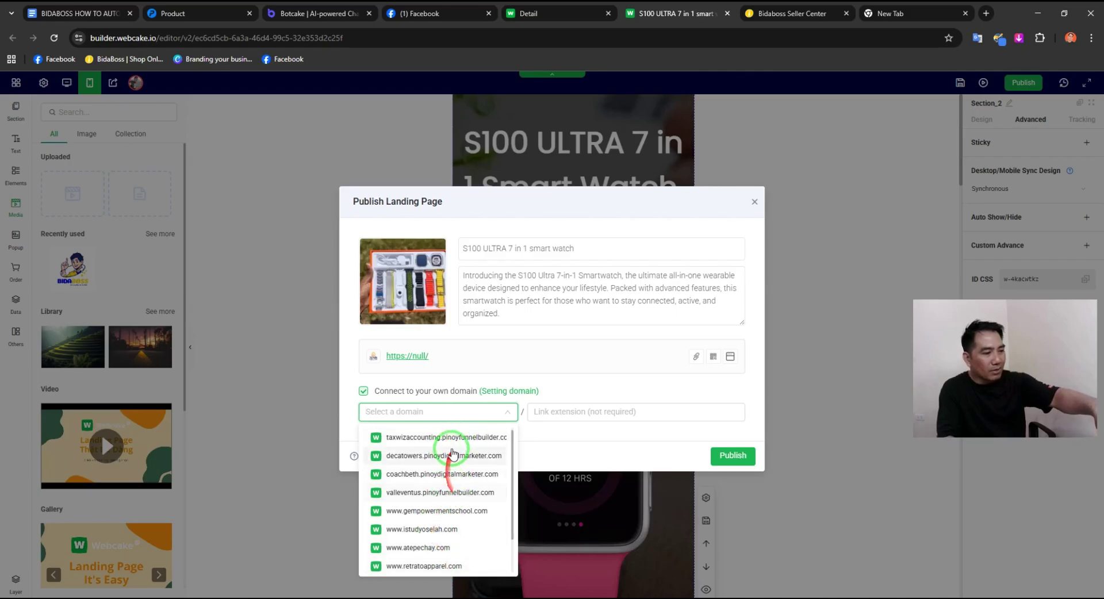
pyautogui.scroll(-2, 451, 556)
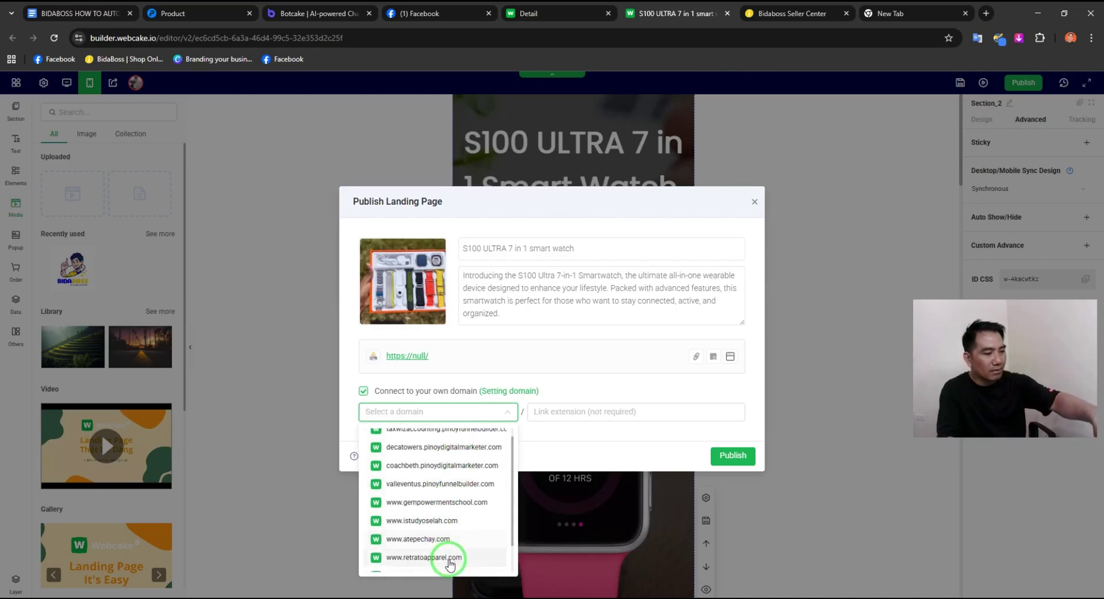
pyautogui.scroll(1, 397, 454)
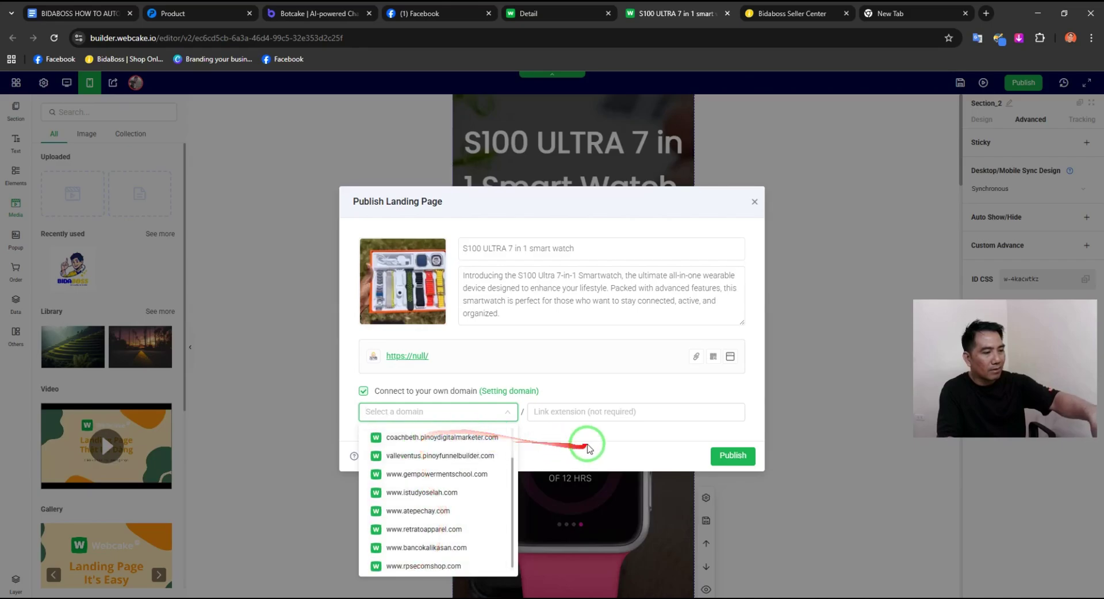
pyautogui.click(600, 437)
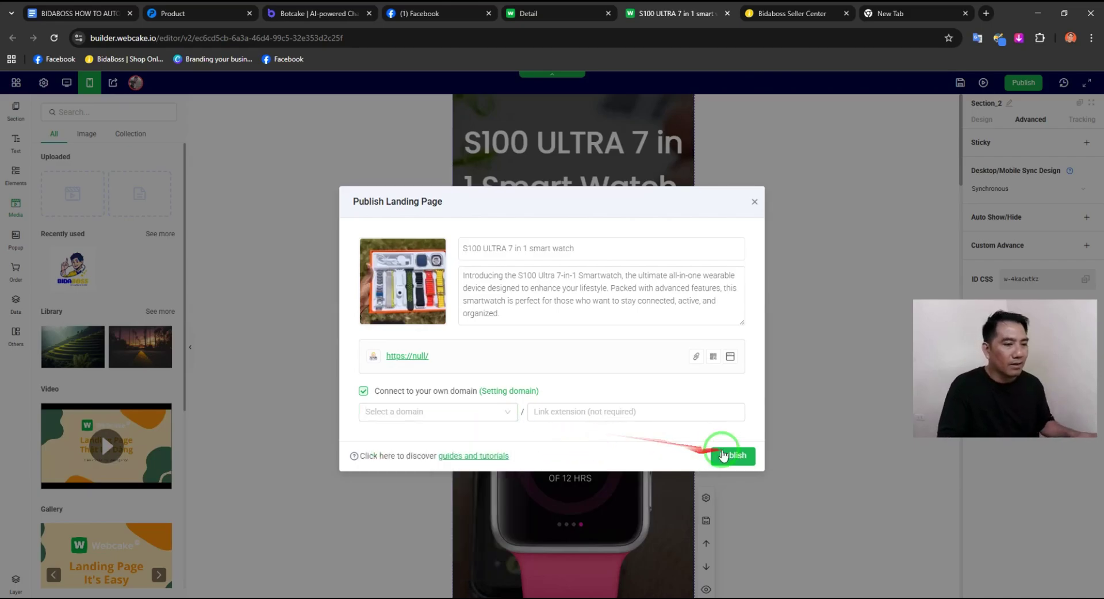
pyautogui.click(755, 203)
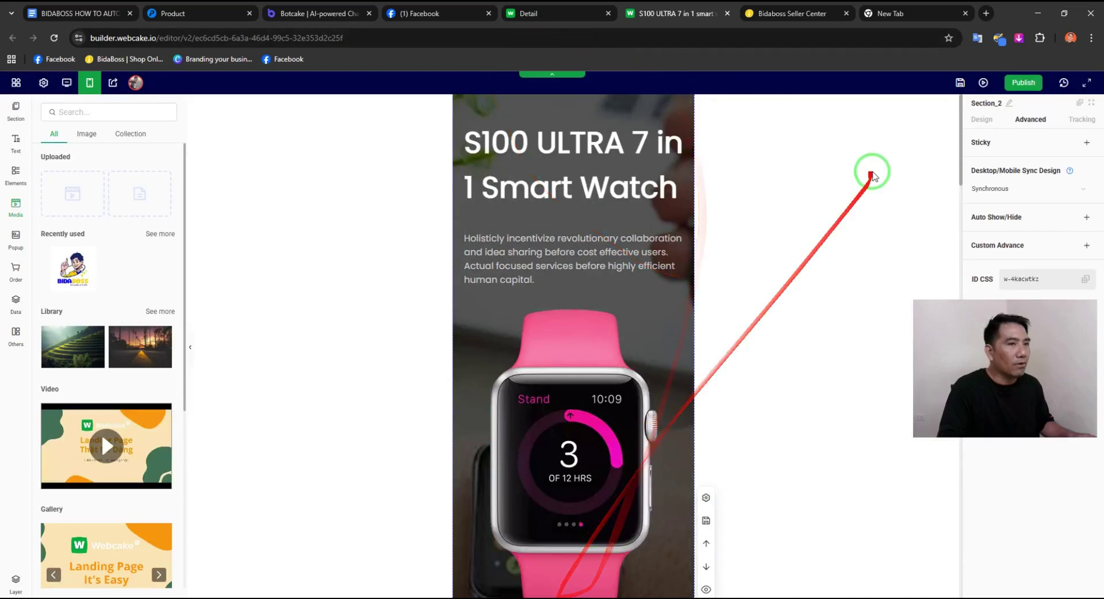
pyautogui.click(946, 9)
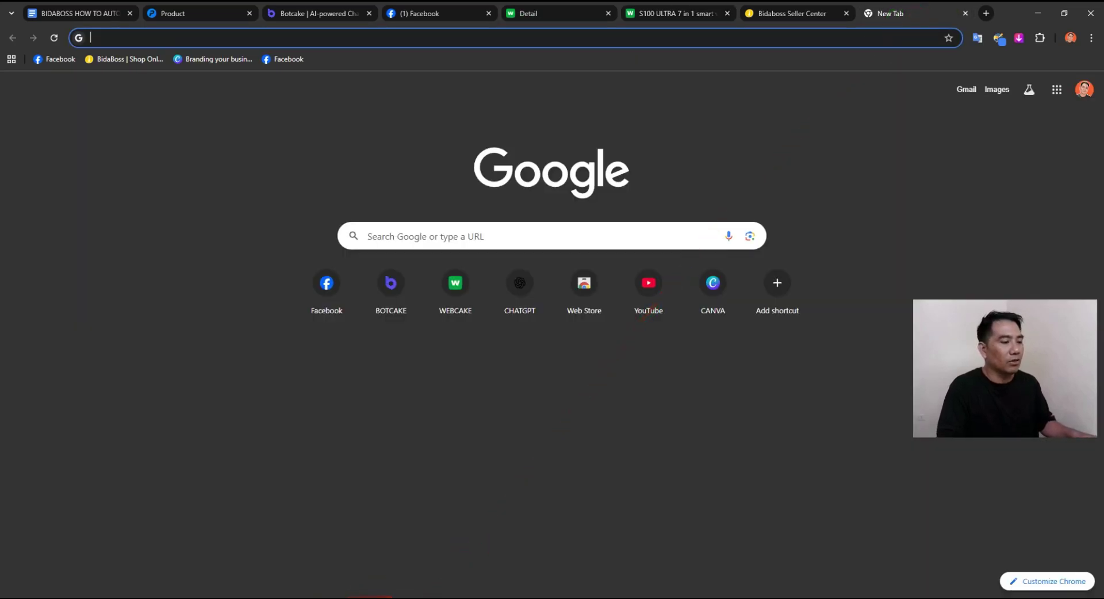
pyautogui.click(298, 598)
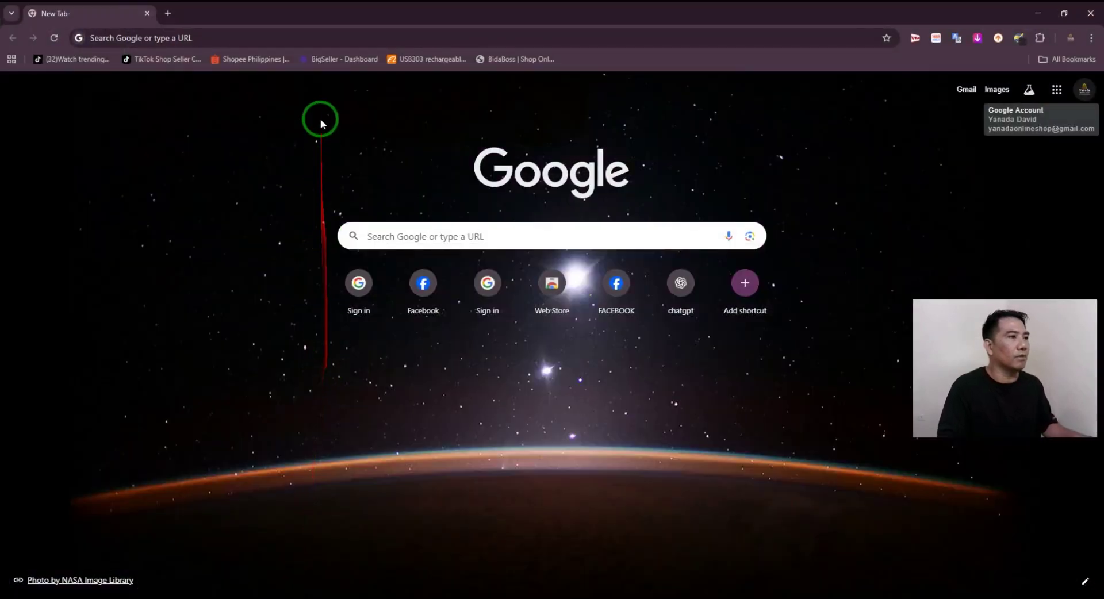
pyautogui.click(168, 13)
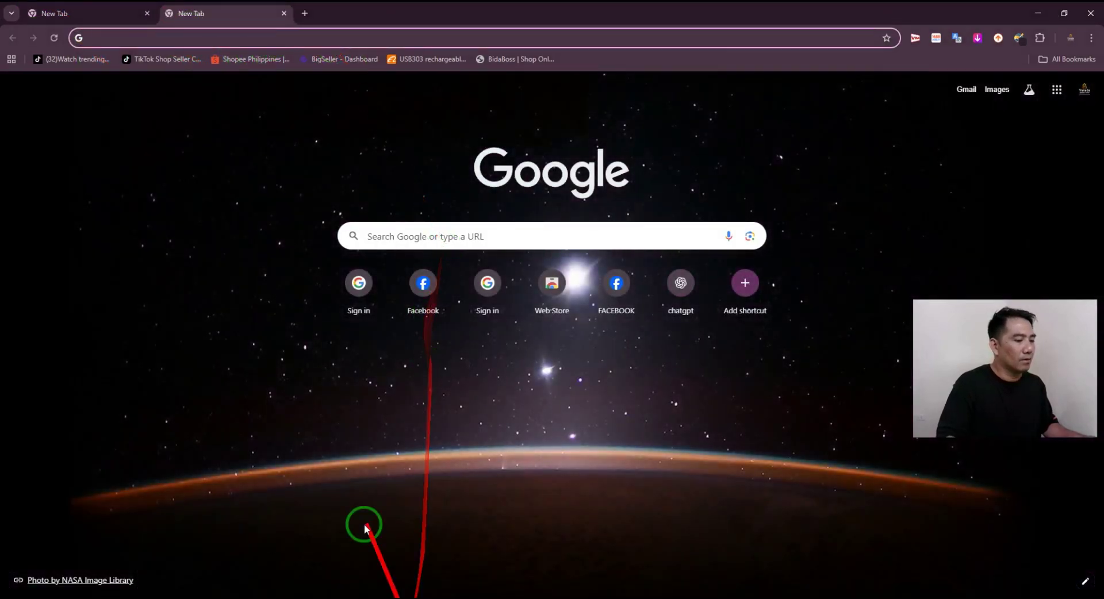
pyautogui.click(1061, 11)
pyautogui.click(1038, 14)
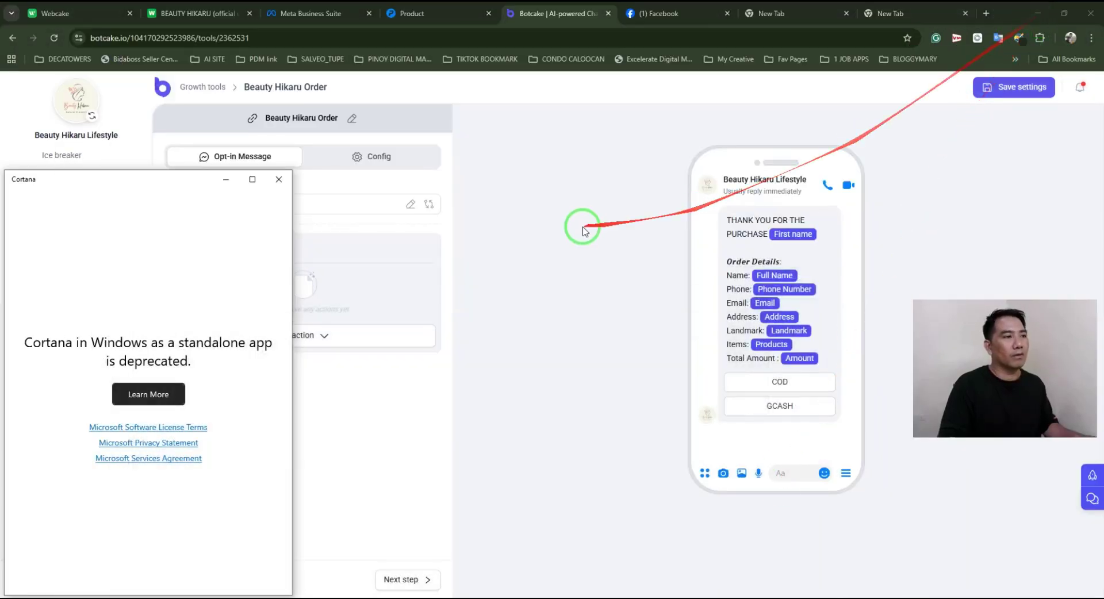
pyautogui.click(279, 180)
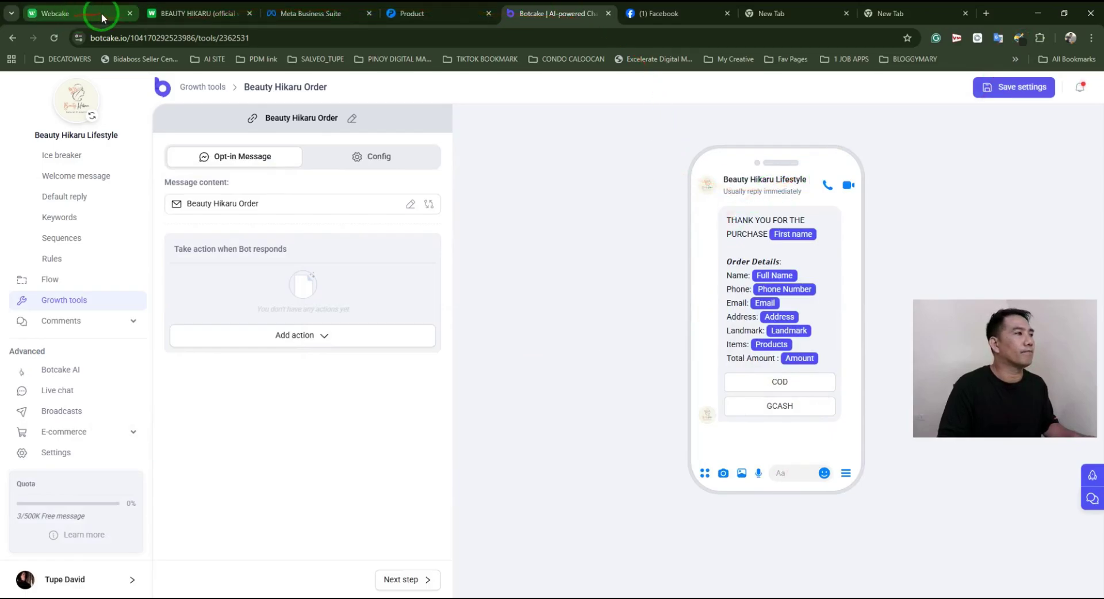
pyautogui.click(1042, 16)
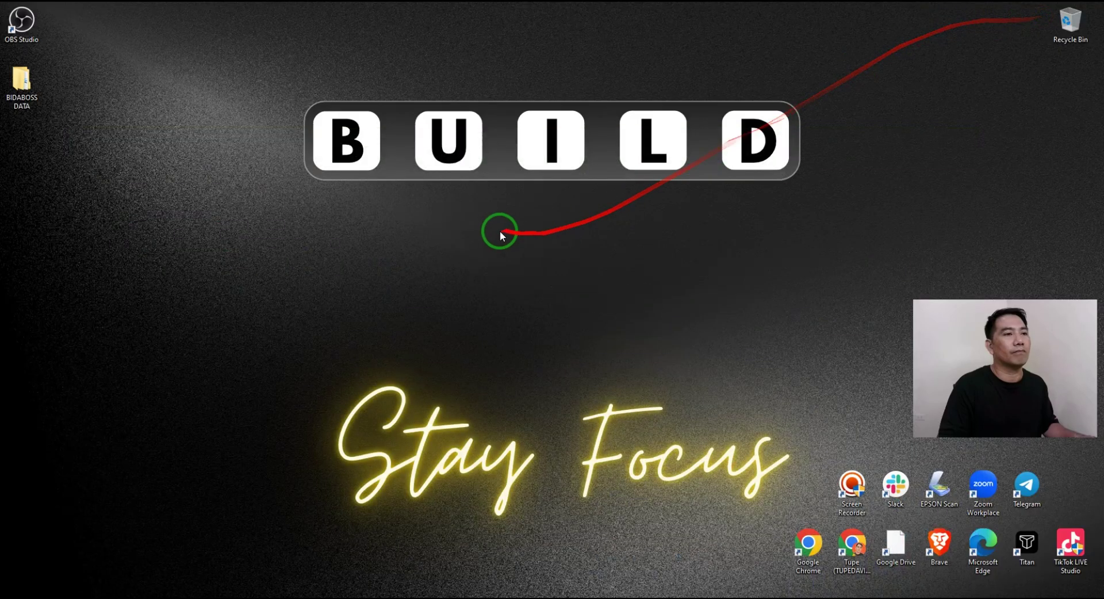
pyautogui.click(259, 596)
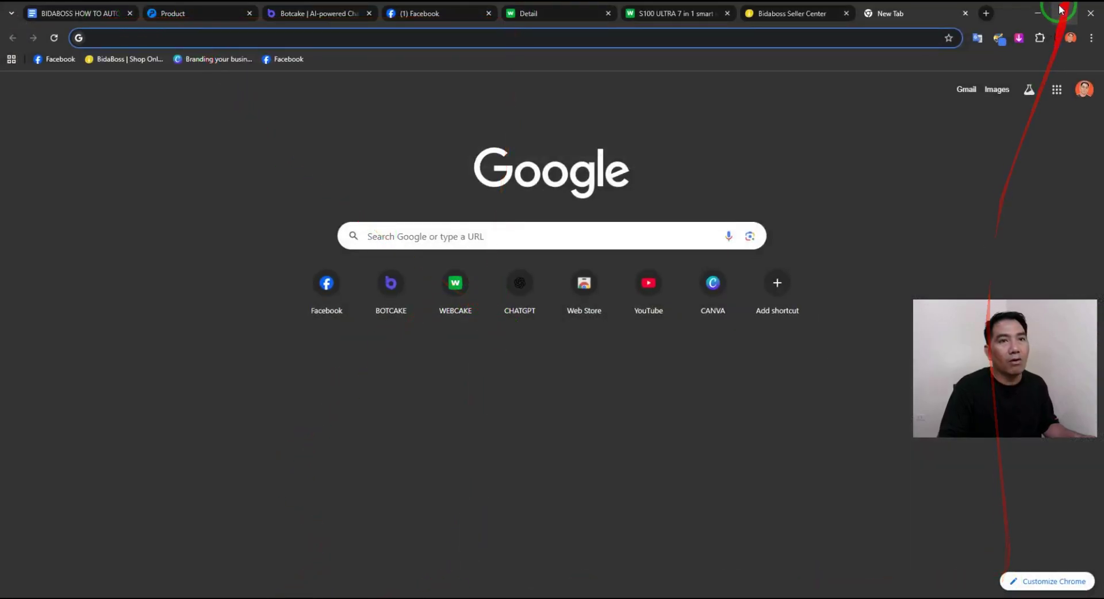
pyautogui.click(1038, 13)
# Step: Launch Google Chrome from the desktop with the TECHTUPE profile and maximize its window
pyautogui.click(811, 546)
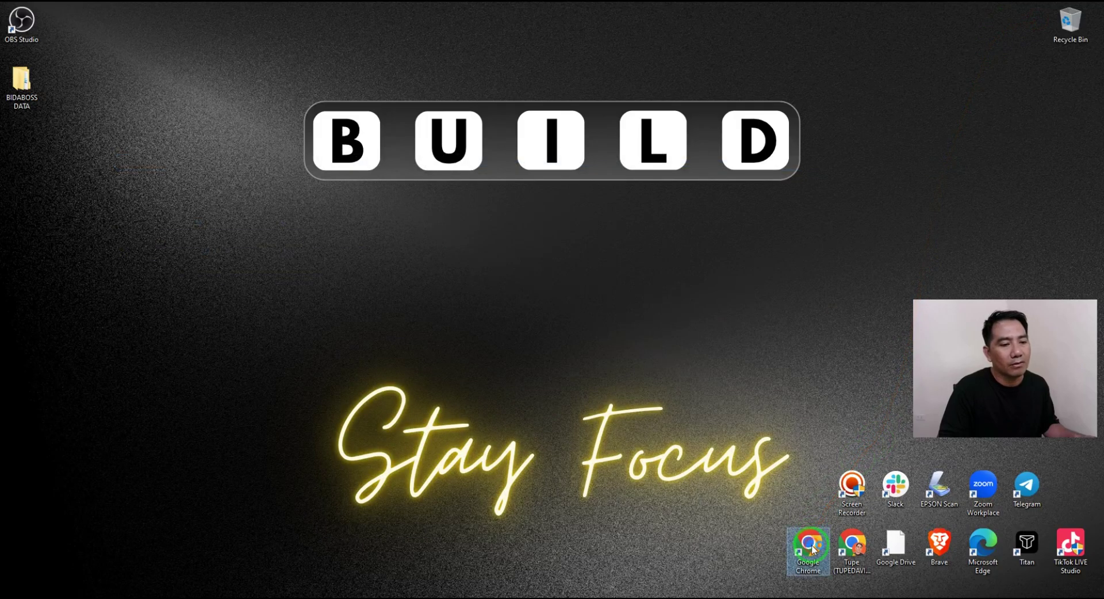
pyautogui.doubleClick(811, 547)
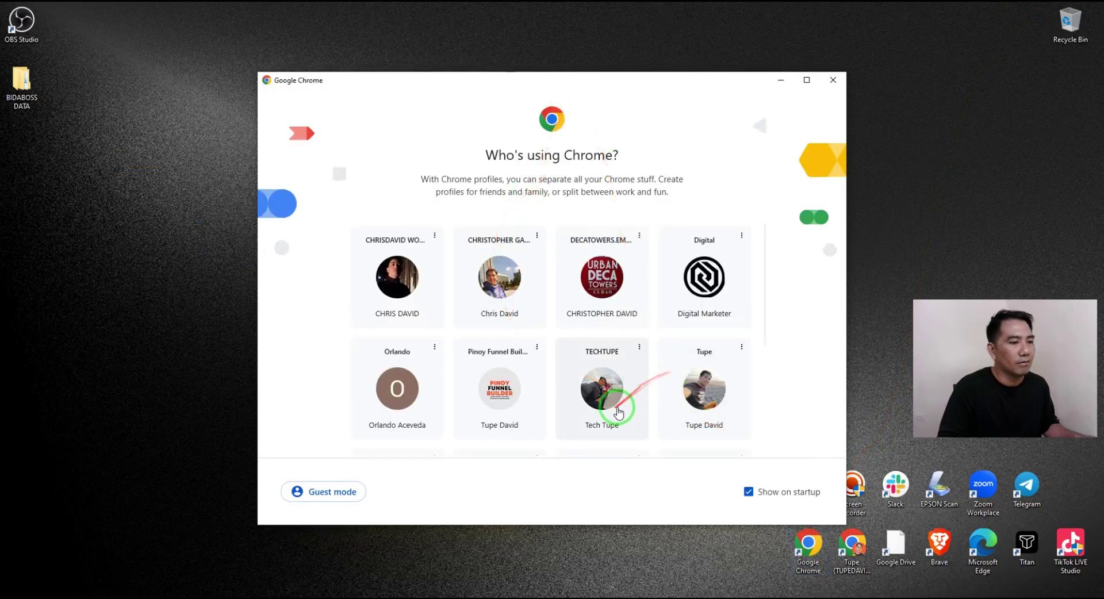
pyautogui.scroll(-2, 619, 413)
pyautogui.click(612, 290)
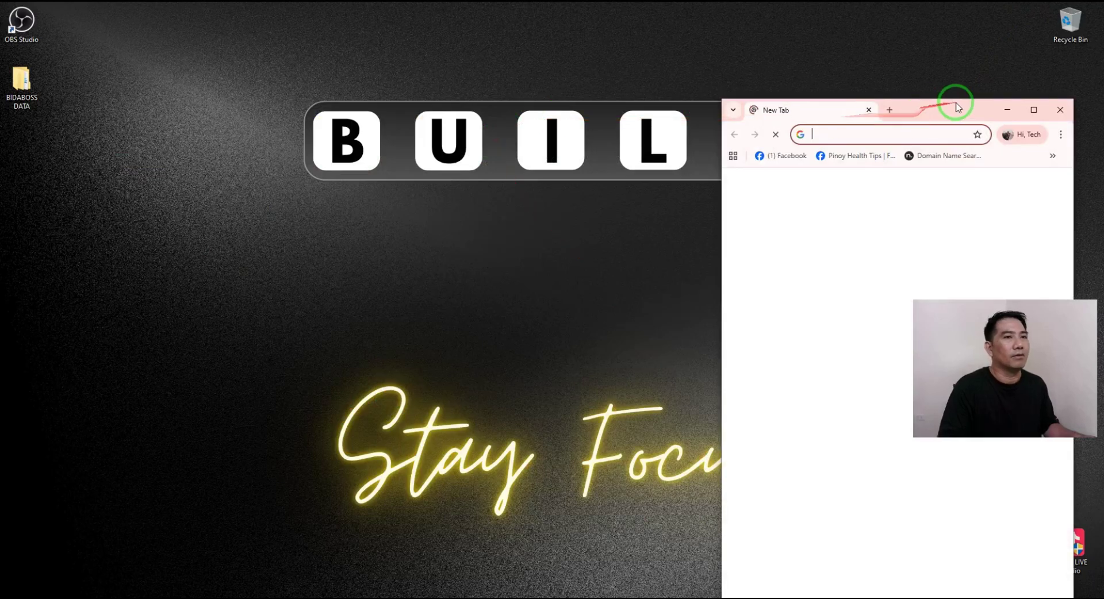
pyautogui.doubleClick(956, 107)
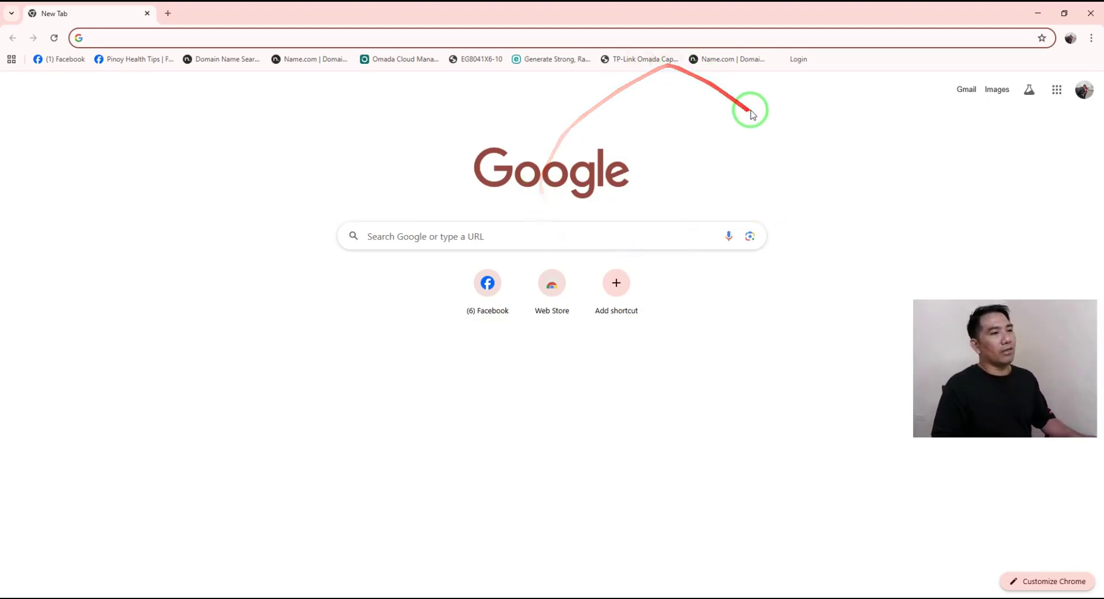
# Step: Open the bookmarked Name.com domain search page and log in to the account with the saved credentials
pyautogui.click(225, 58)
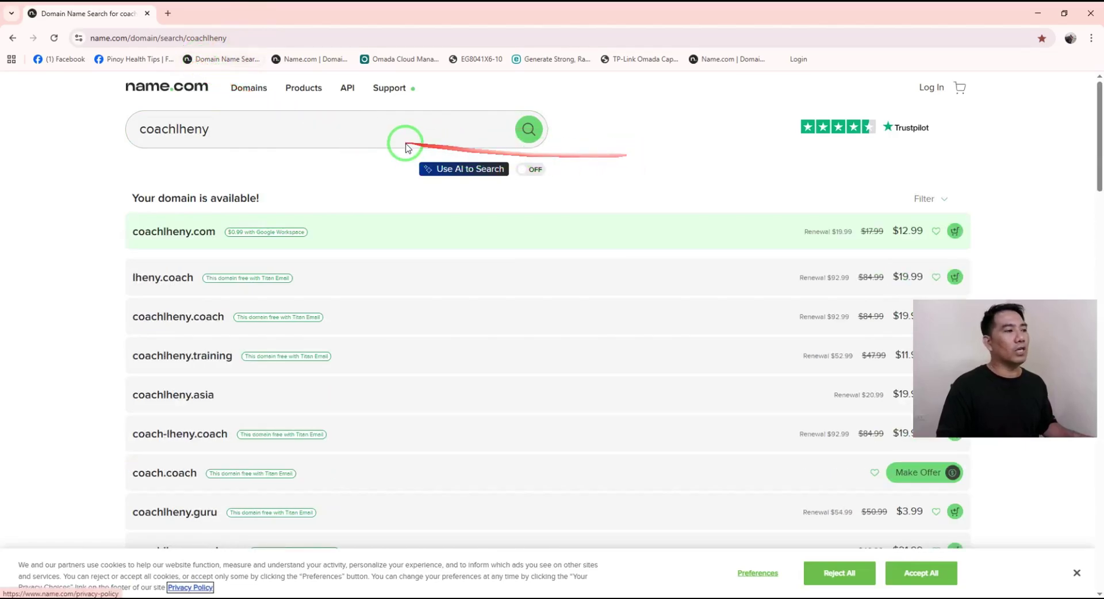
pyautogui.click(925, 91)
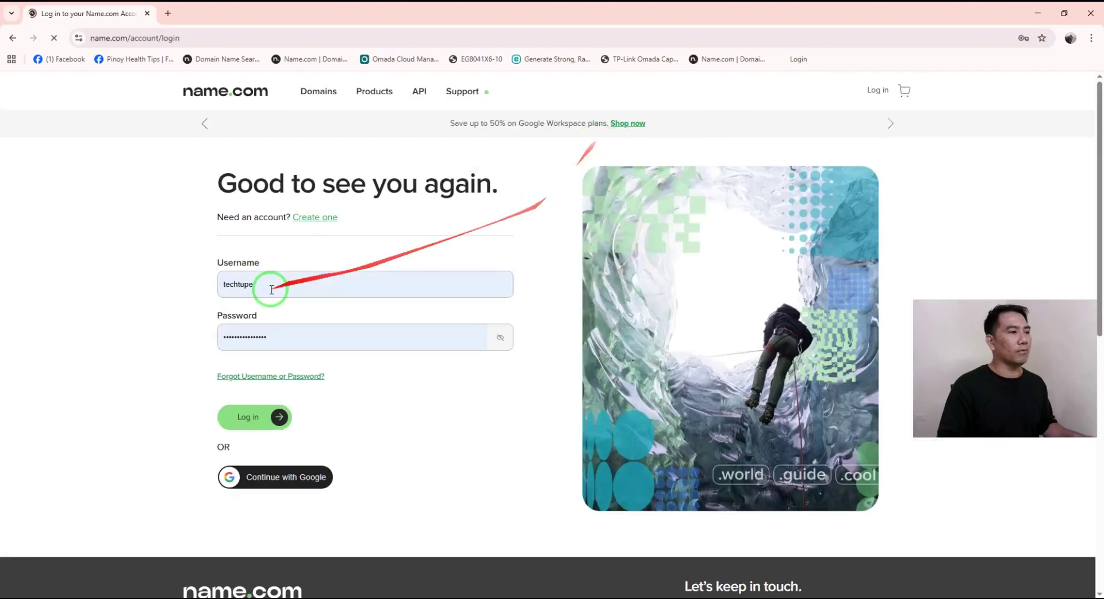
pyautogui.click(242, 423)
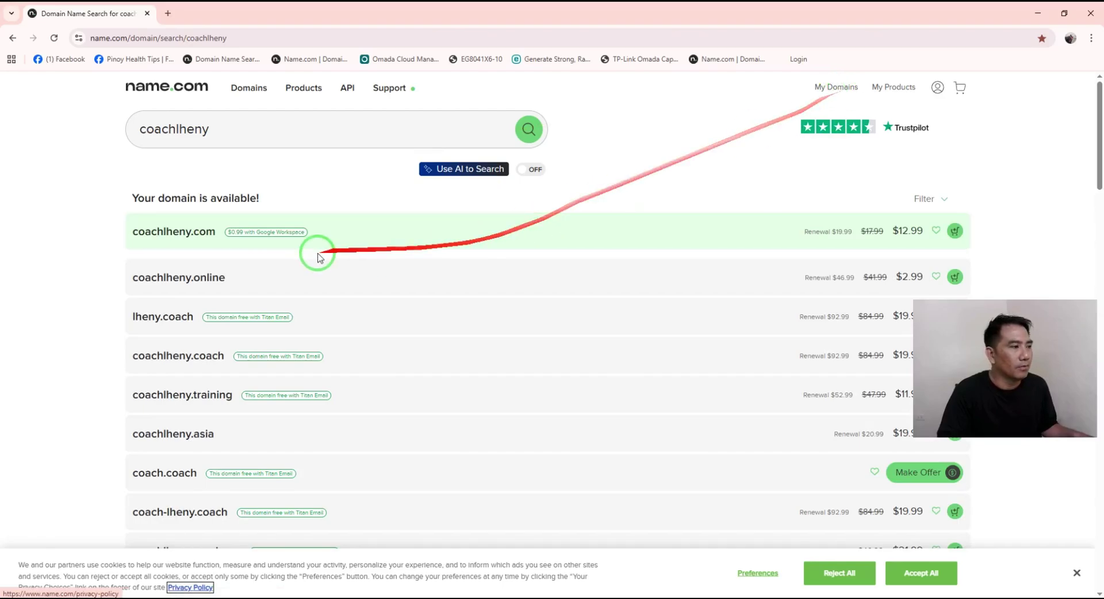
# Step: Open the account's domain list on Name.com and look through the owned domains
pyautogui.click(826, 86)
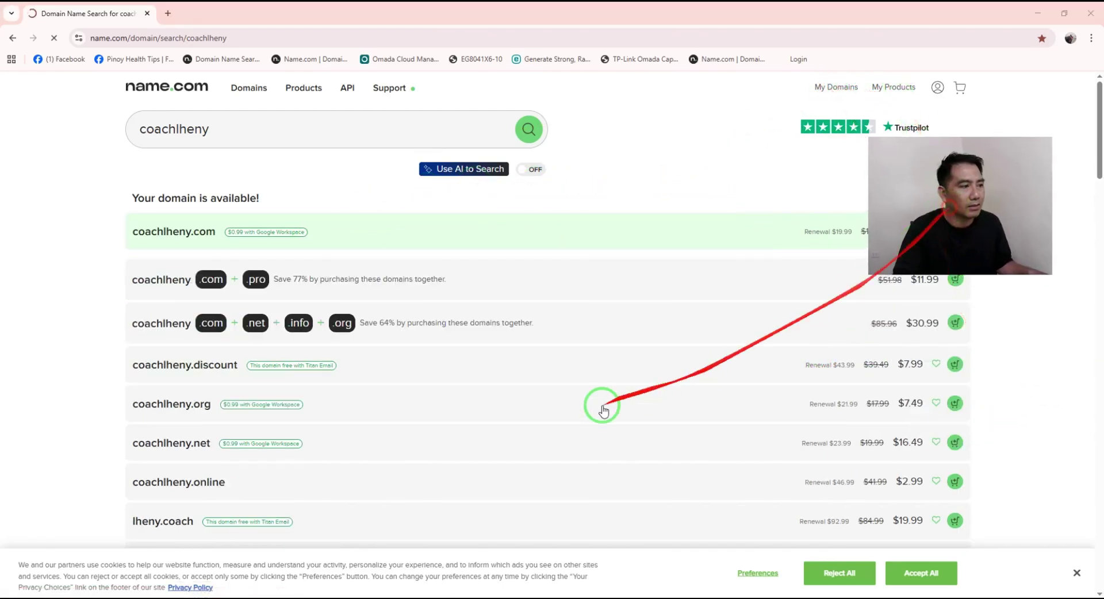
pyautogui.scroll(-9, 604, 404)
pyautogui.scroll(-2, 538, 488)
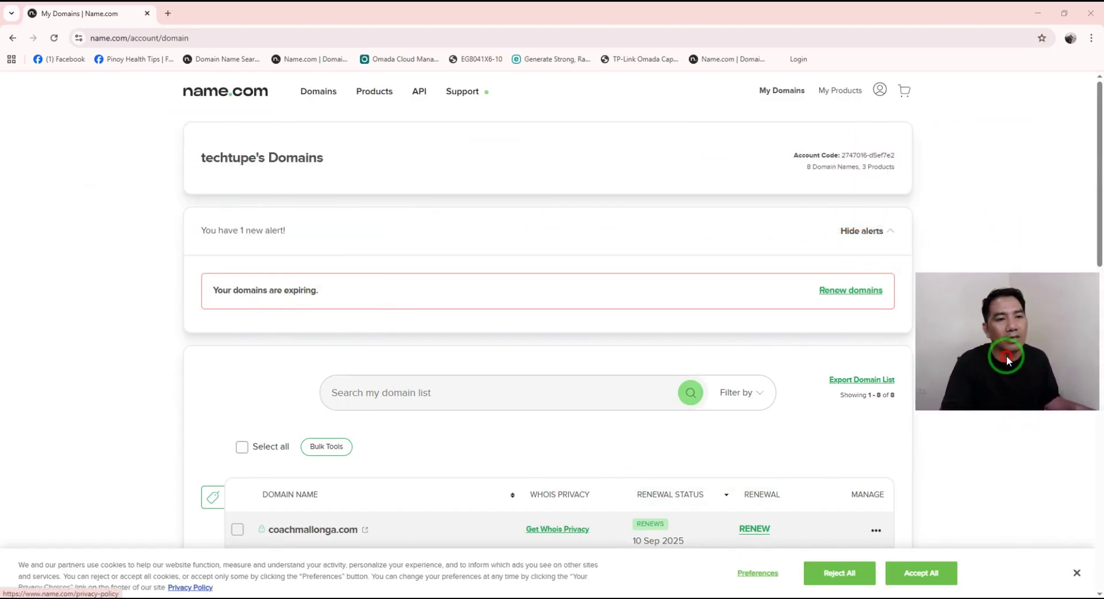
pyautogui.moveTo(978, 252)
pyautogui.mouseDown()
pyautogui.moveTo(468, 314)
pyautogui.moveTo(562, 316)
pyautogui.moveTo(713, 347)
pyautogui.moveTo(814, 426)
pyautogui.moveTo(801, 456)
pyautogui.moveTo(464, 508)
pyautogui.moveTo(558, 456)
pyautogui.moveTo(357, 464)
pyautogui.moveTo(506, 446)
pyautogui.moveTo(310, 210)
pyautogui.moveTo(357, 323)
pyautogui.moveTo(298, 359)
pyautogui.mouseUp()
pyautogui.scroll(-2, 460, 460)
pyautogui.scroll(-5, 358, 463)
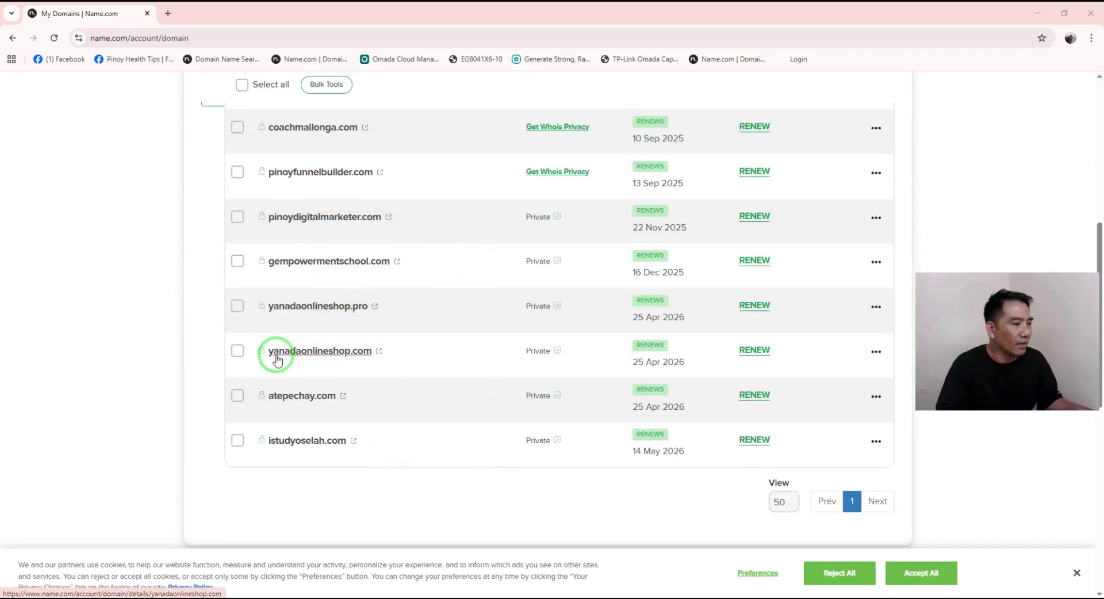
# Step: Open the DNS records of yanadaonlineshop.com, review them, and choose CNAME as the type for a new record
pyautogui.click(875, 352)
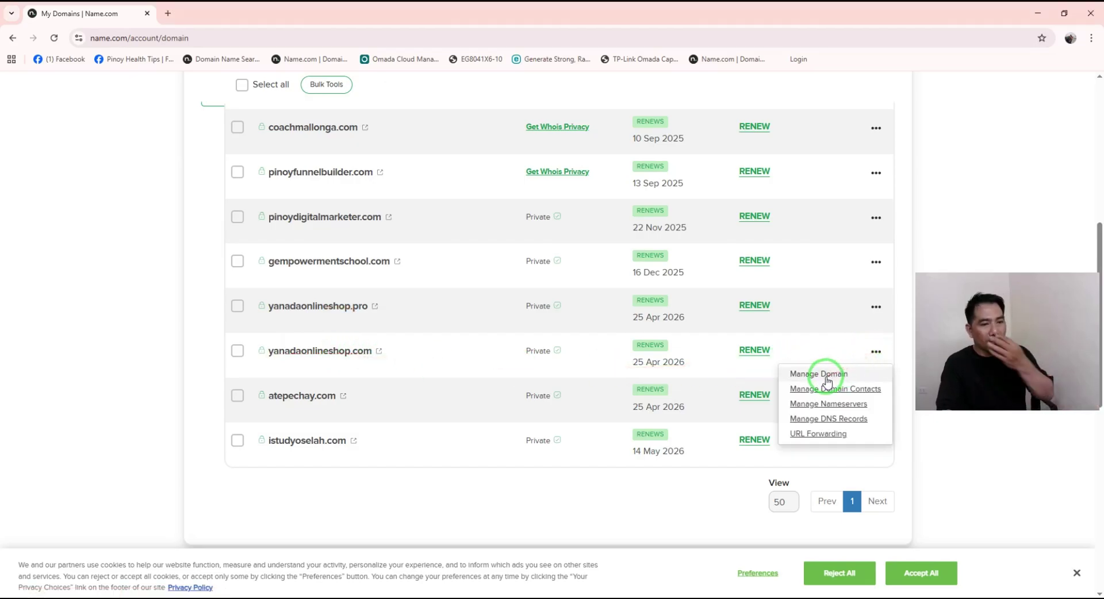
pyautogui.click(846, 419)
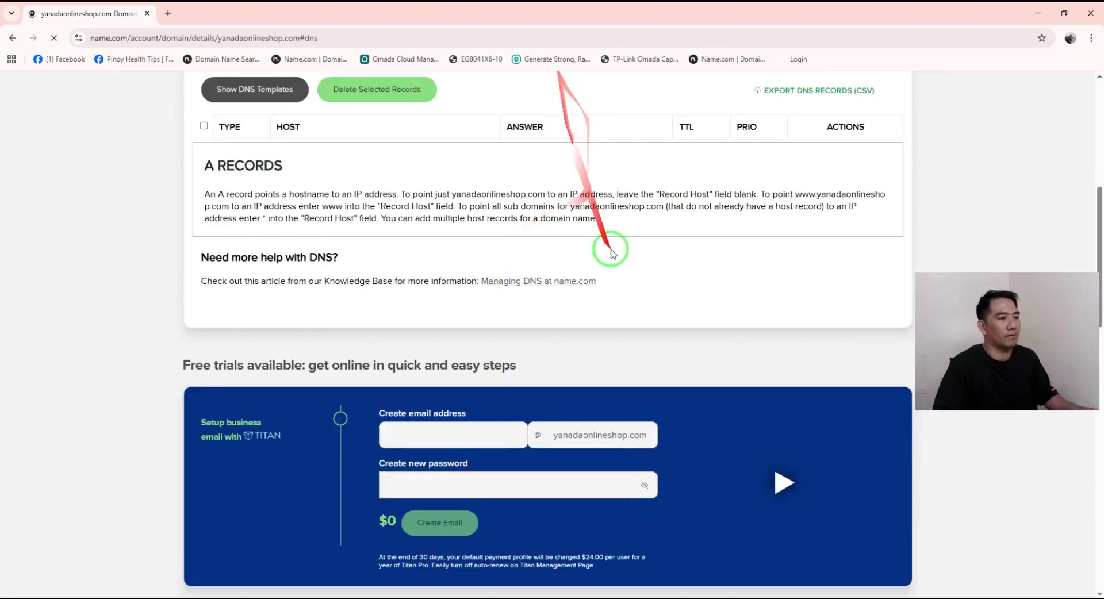
pyautogui.scroll(-3, 648, 320)
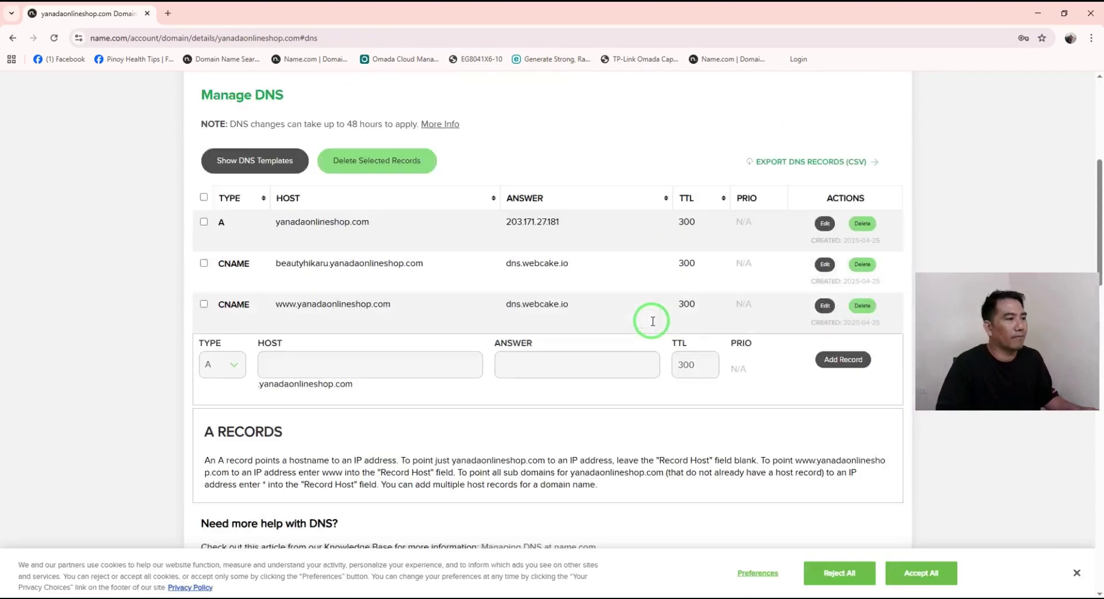
pyautogui.scroll(2, 662, 325)
pyautogui.scroll(-4, 659, 325)
pyautogui.scroll(2, 387, 234)
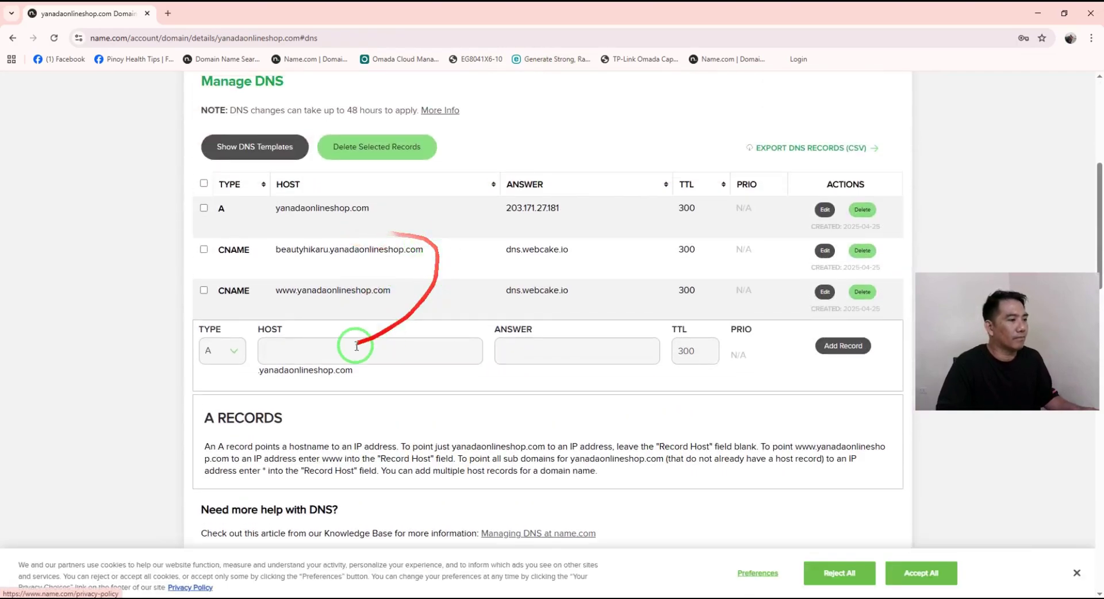
pyautogui.click(224, 354)
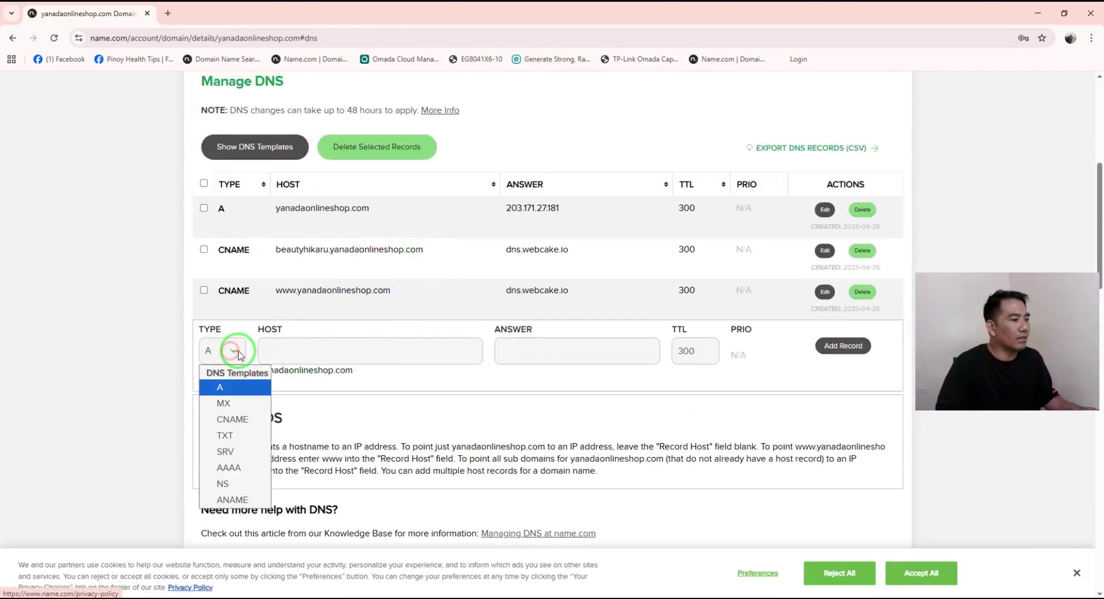
pyautogui.click(252, 426)
# Step: Switch back to the Webcake editor with the S100 ULTRA 7 in 1 smart watch page and look over the page
pyautogui.click(1038, 13)
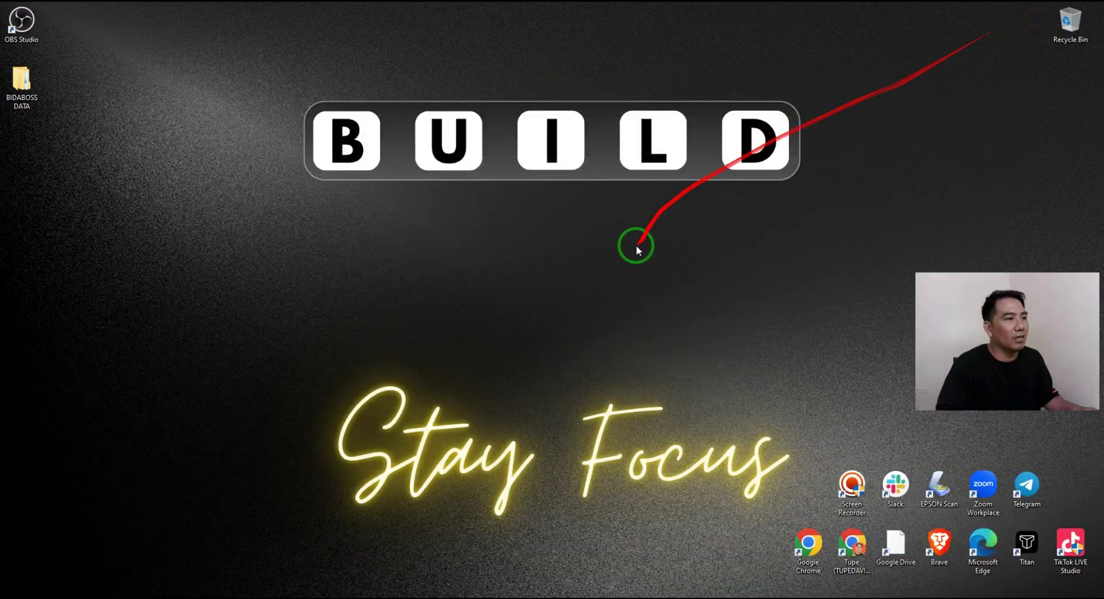
pyautogui.click(281, 577)
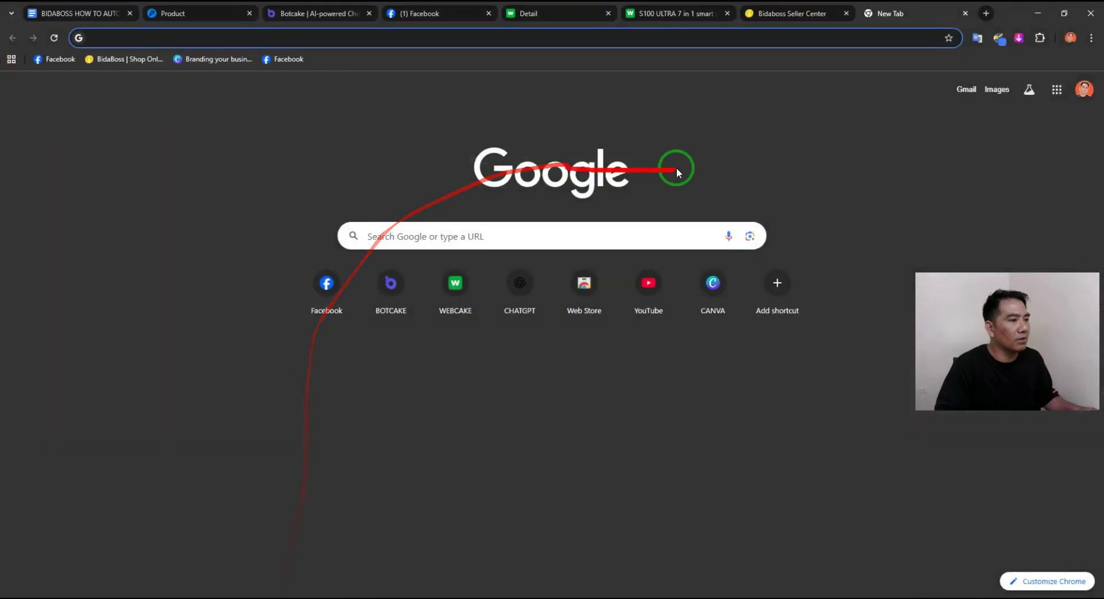
pyautogui.click(67, 17)
pyautogui.click(153, 12)
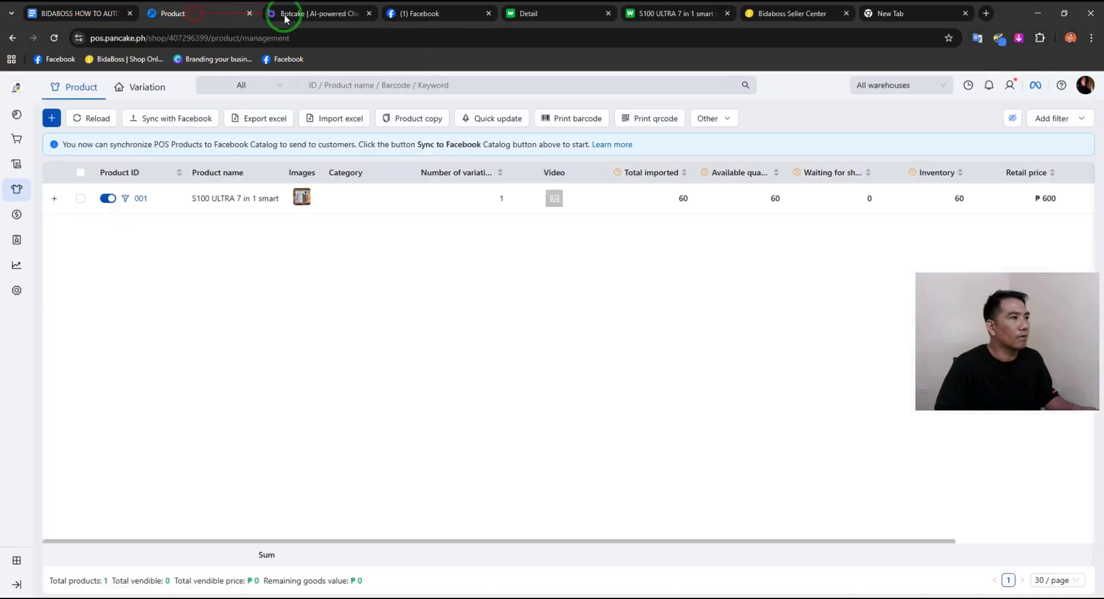
pyautogui.click(277, 13)
pyautogui.click(505, 16)
pyautogui.click(632, 14)
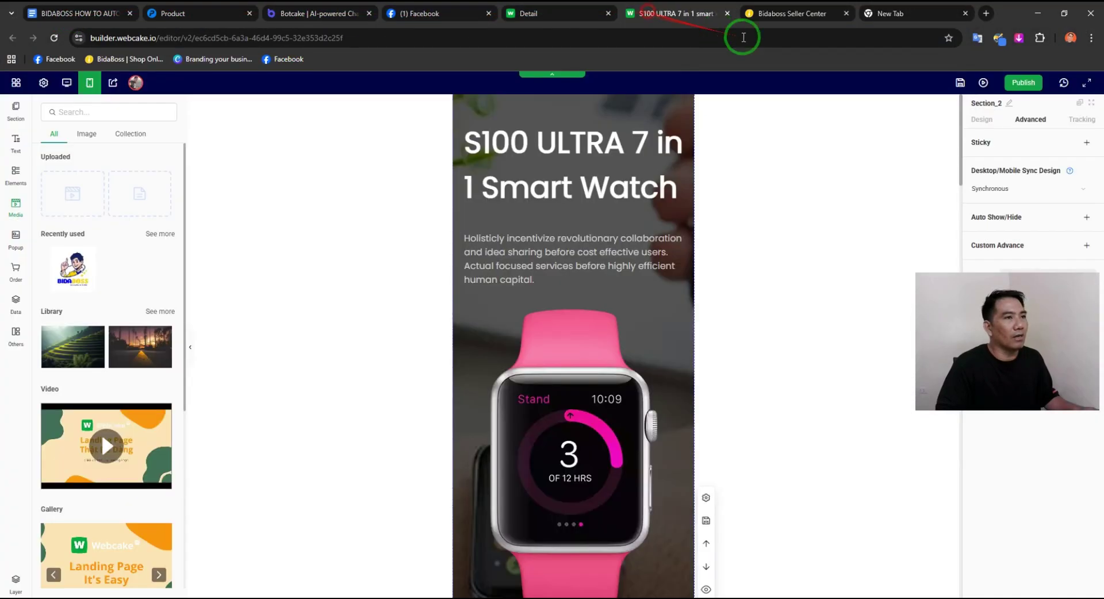
pyautogui.scroll(-4, 692, 280)
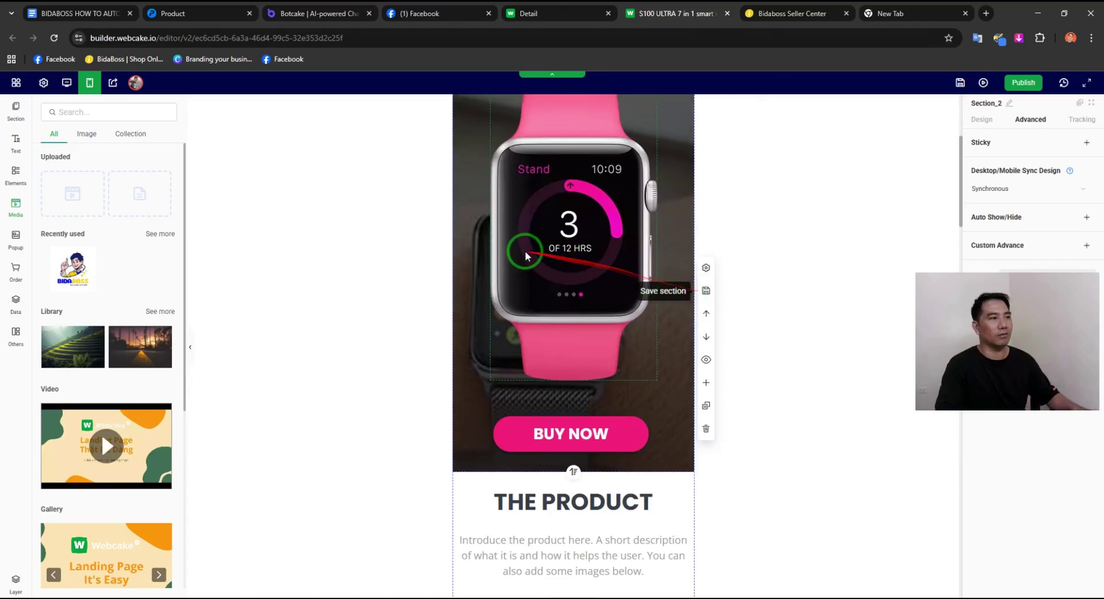
pyautogui.scroll(-4, 522, 247)
pyautogui.scroll(5, 562, 247)
pyautogui.scroll(2, 718, 178)
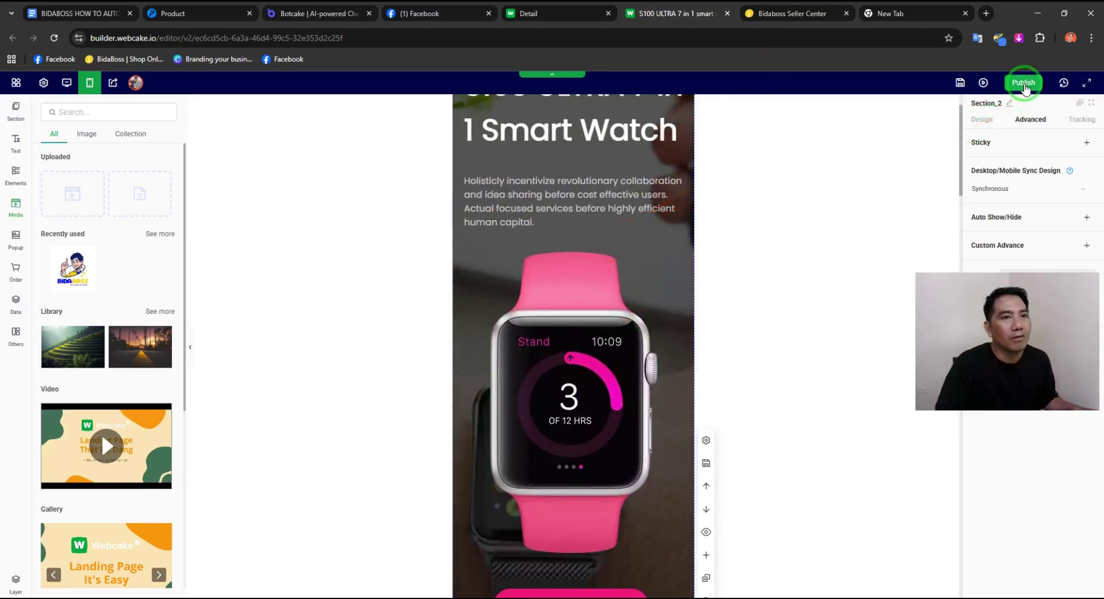
# Step: From the page's publish options, open the domain settings and add bidaboss.yanadaonlineshop.com as a new domain on the Webcake platform
pyautogui.click(1021, 83)
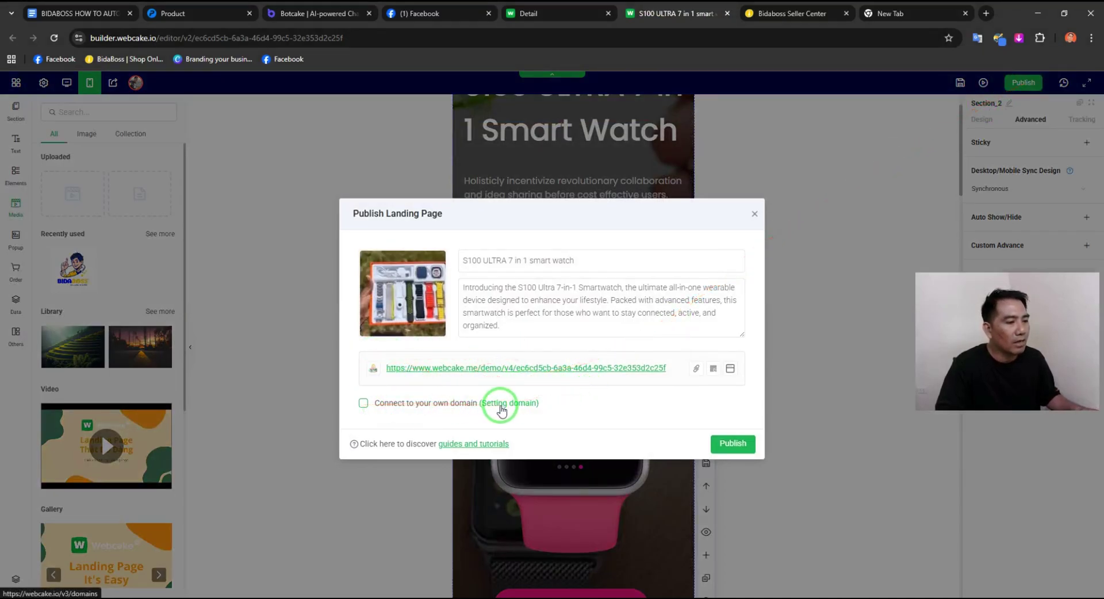
pyautogui.click(504, 404)
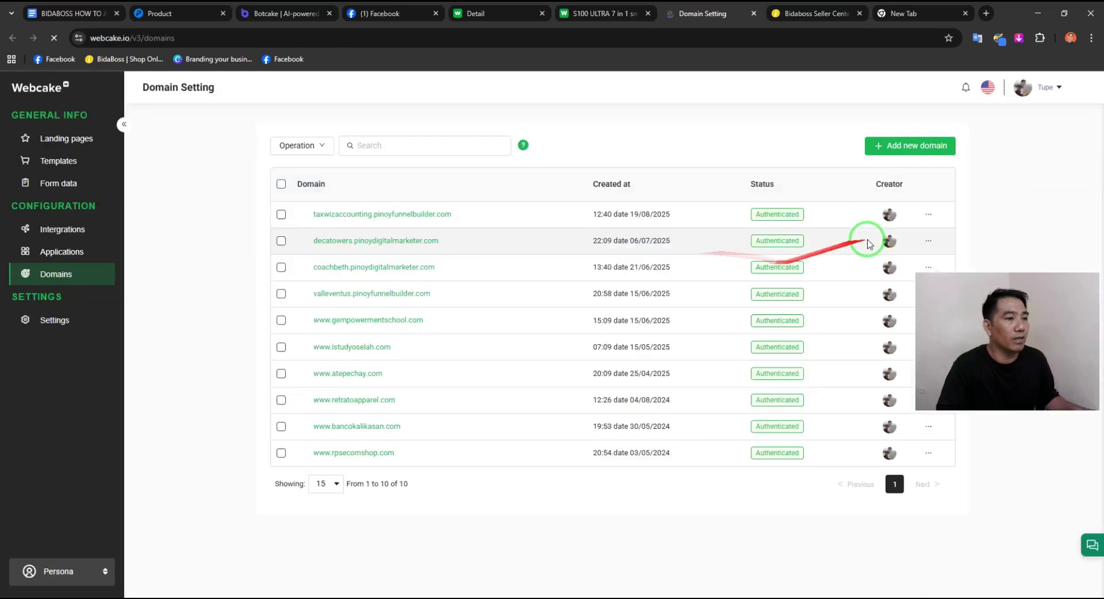
pyautogui.click(904, 151)
pyautogui.click(526, 310)
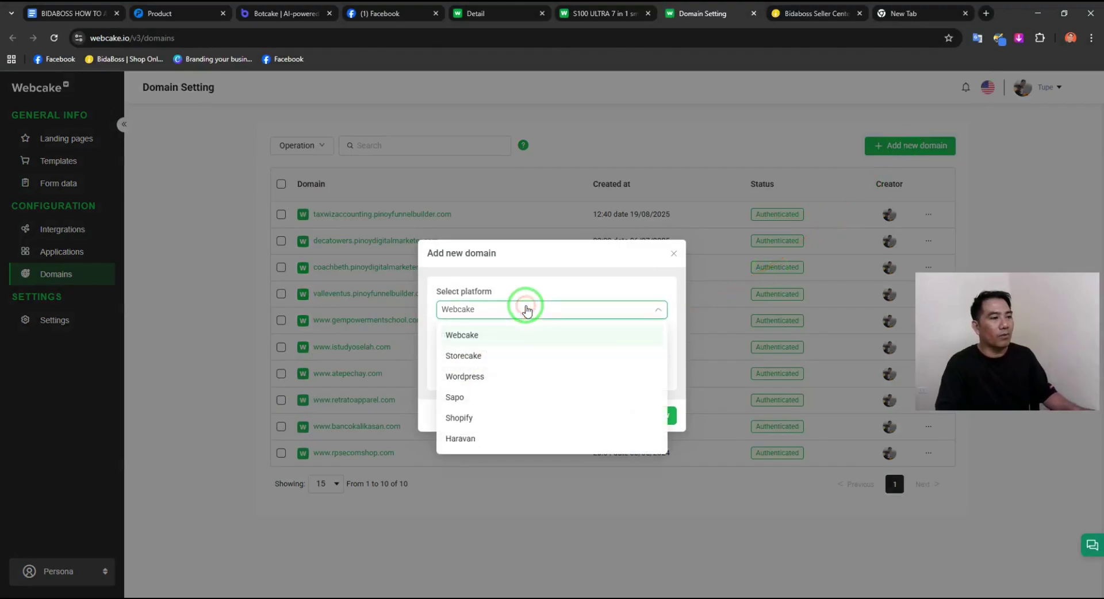
pyautogui.click(527, 311)
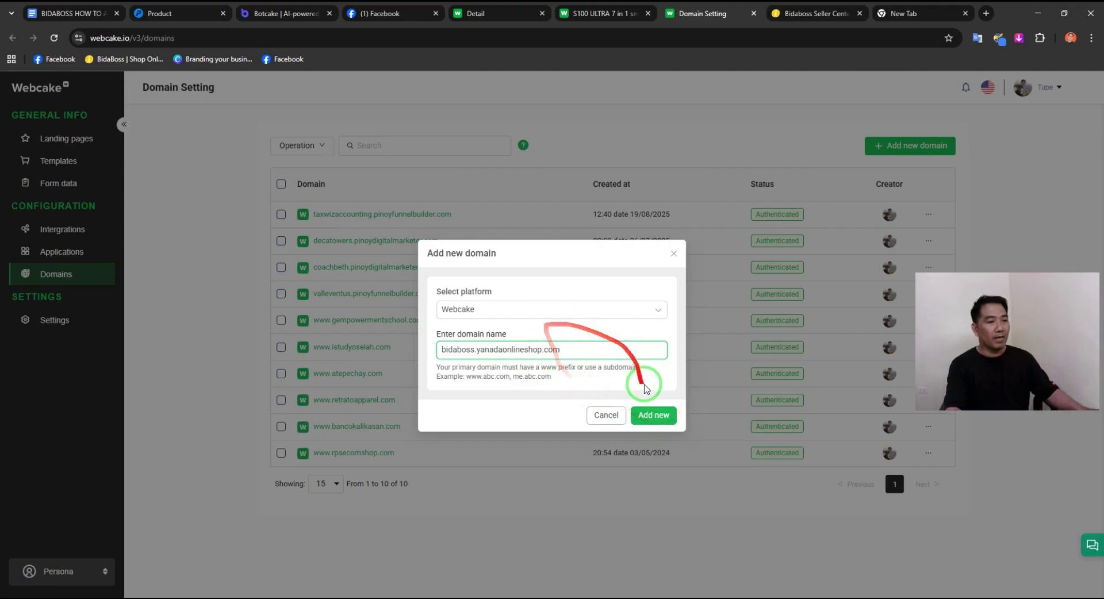
pyautogui.click(649, 417)
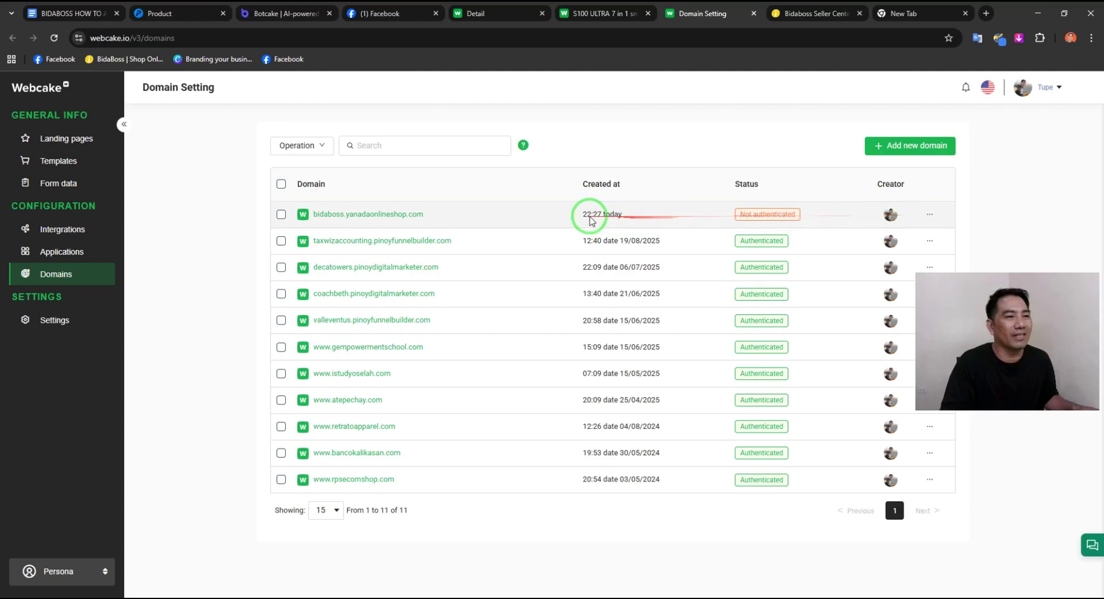
# Step: Open the authentication details of bidaboss.yanadaonlineshop.com in the domain list and copy the CNAME value global.webcake.io
pyautogui.click(448, 219)
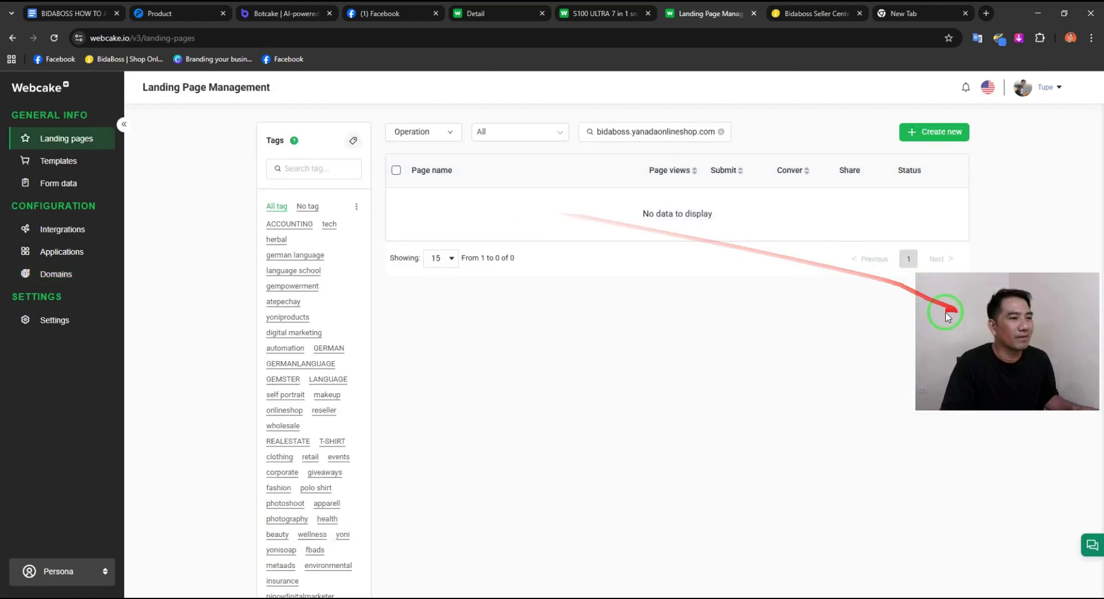
pyautogui.click(12, 39)
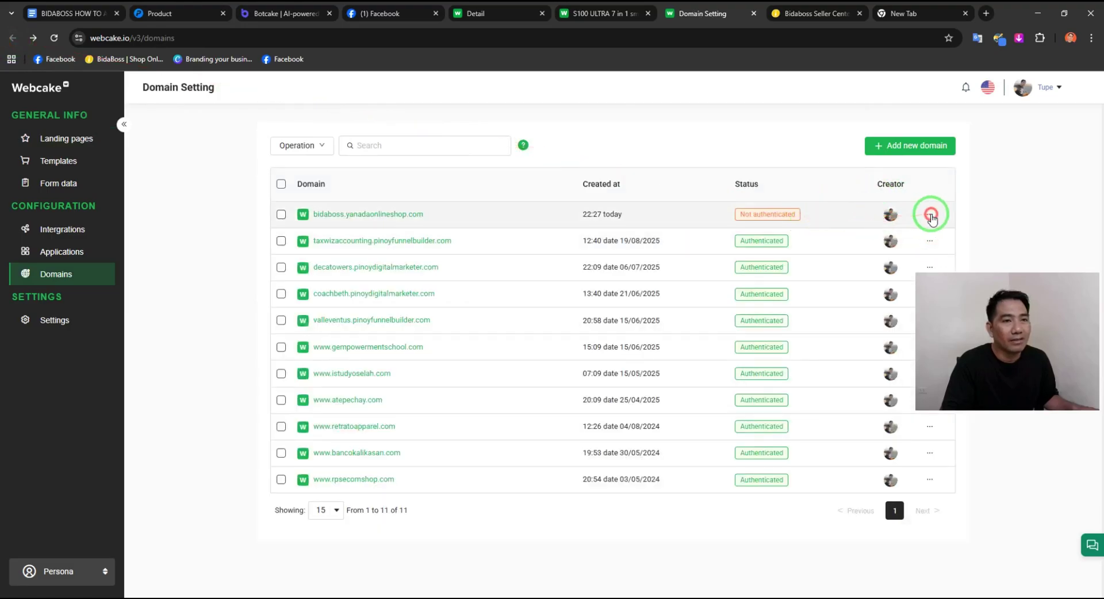
pyautogui.click(931, 217)
pyautogui.click(842, 235)
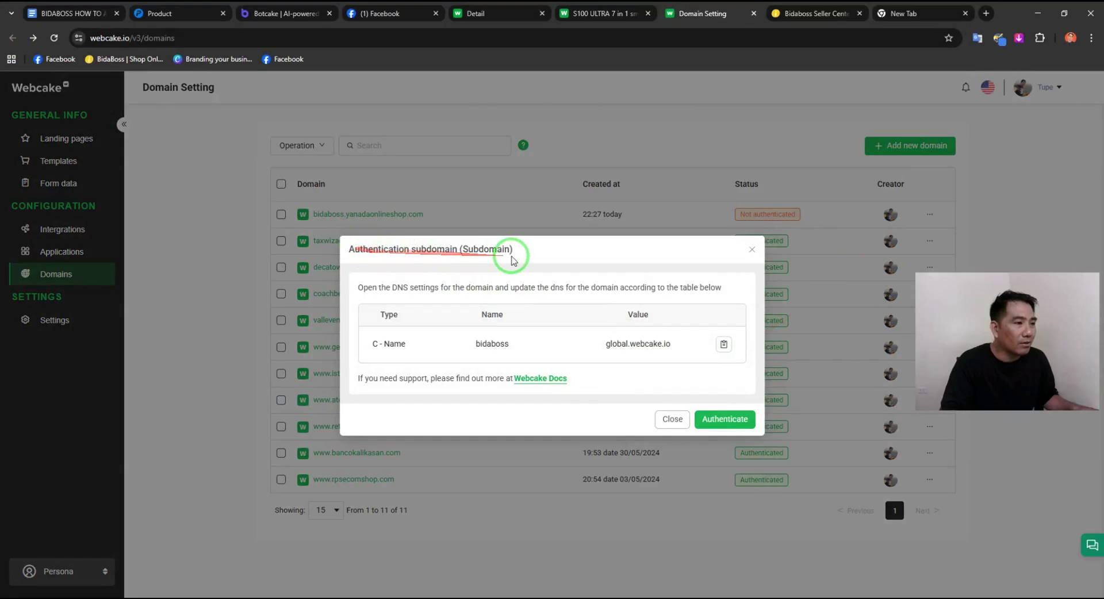
pyautogui.moveTo(542, 249); pyautogui.dragTo(479, 250)
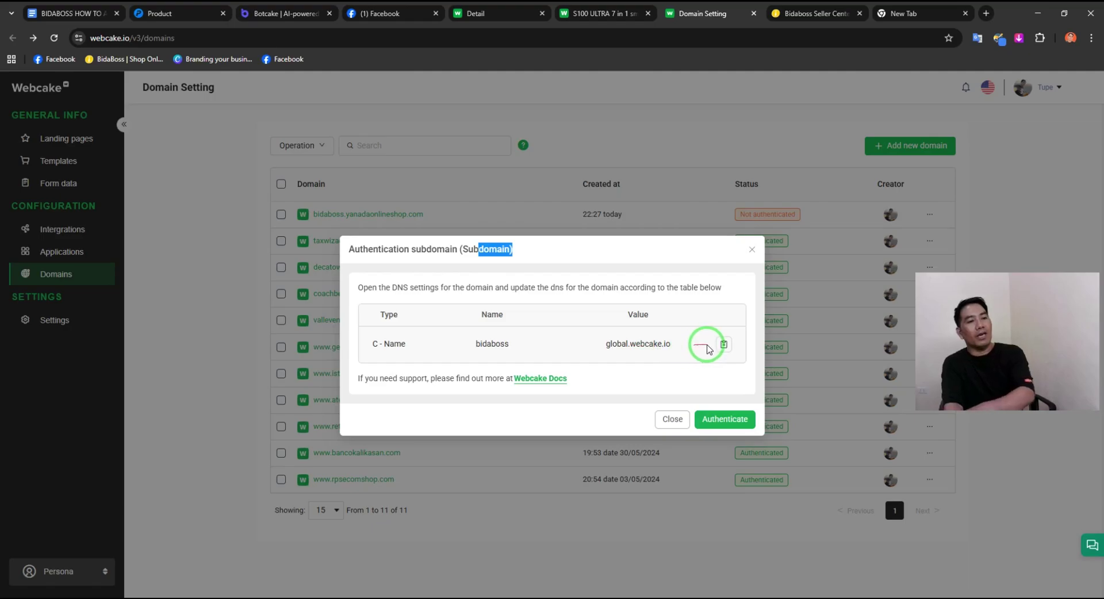
pyautogui.click(723, 347)
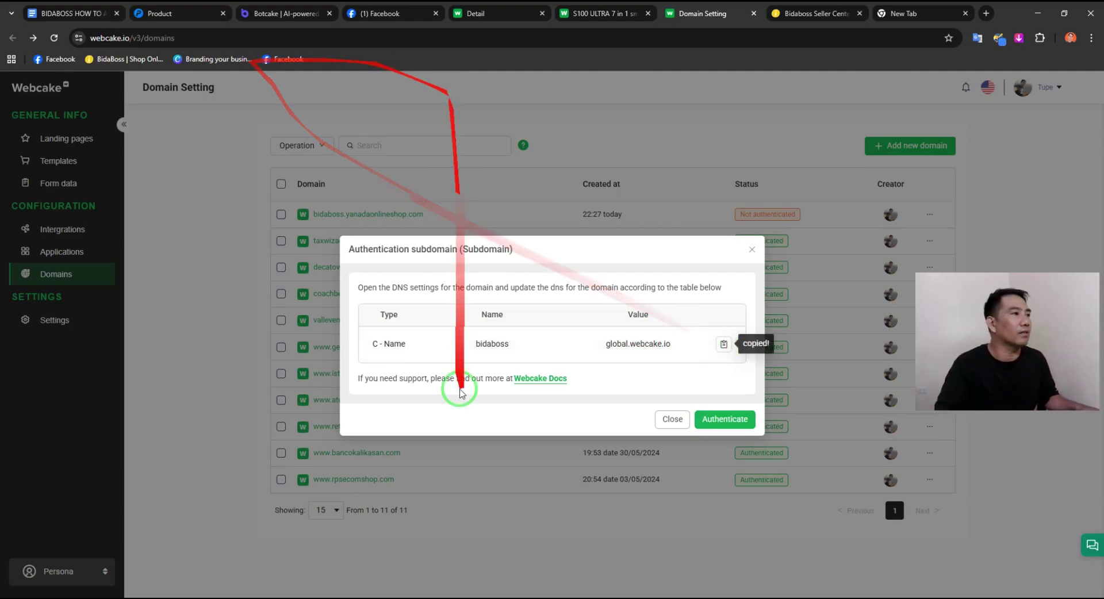
# Step: Switch to Name.com and add a CNAME record for yanadaonlineshop.com with host bidaboss and answer global.webcake.io
pyautogui.click(593, 598)
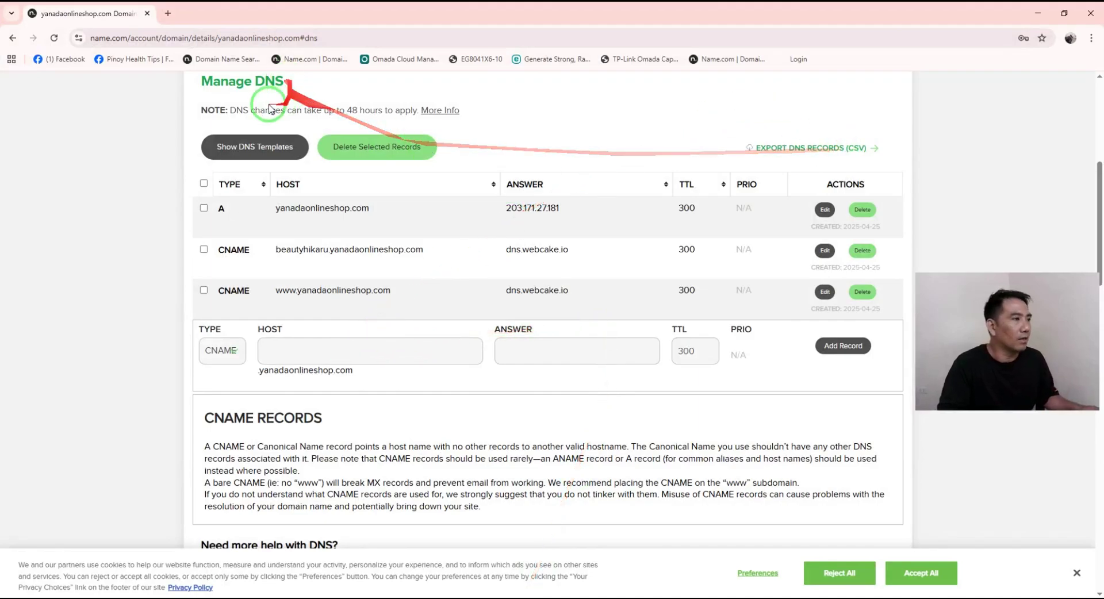
pyautogui.click(353, 350)
pyautogui.write('bi')
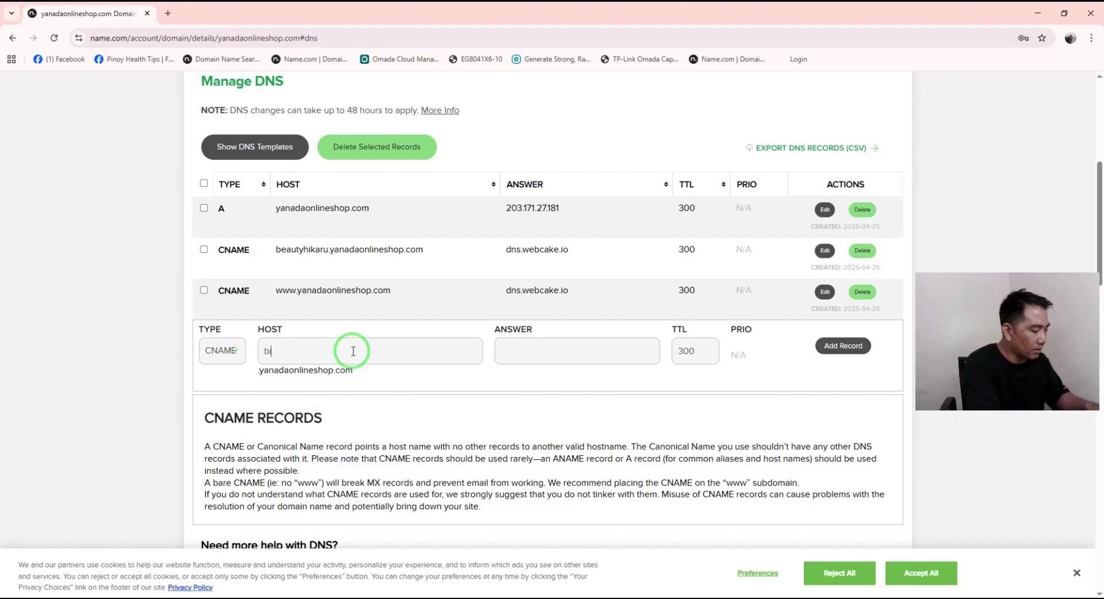
pyautogui.write('daboss')
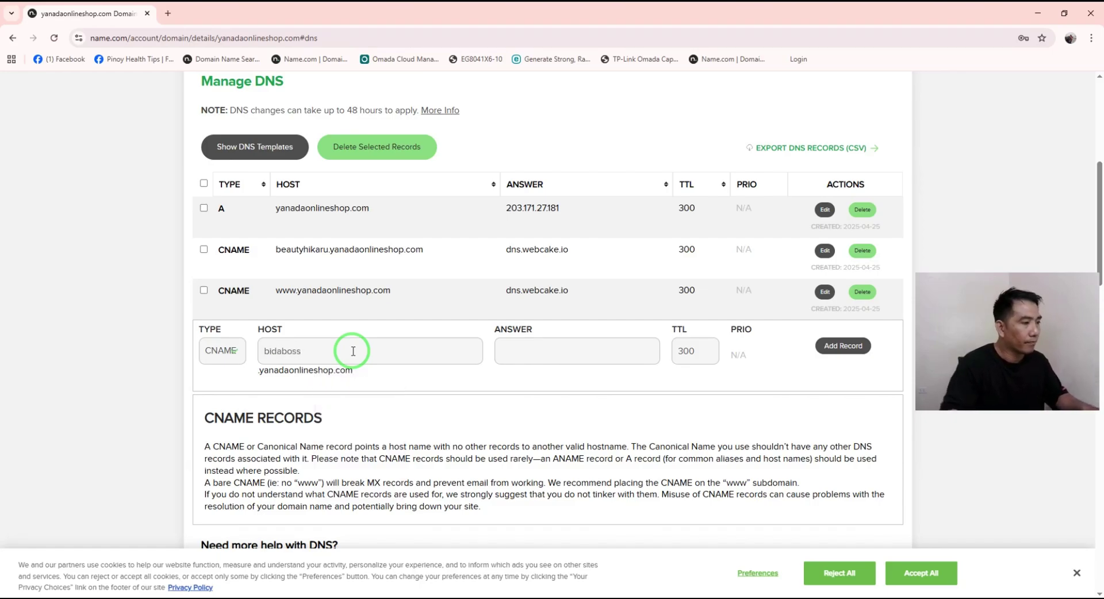
pyautogui.click(540, 348)
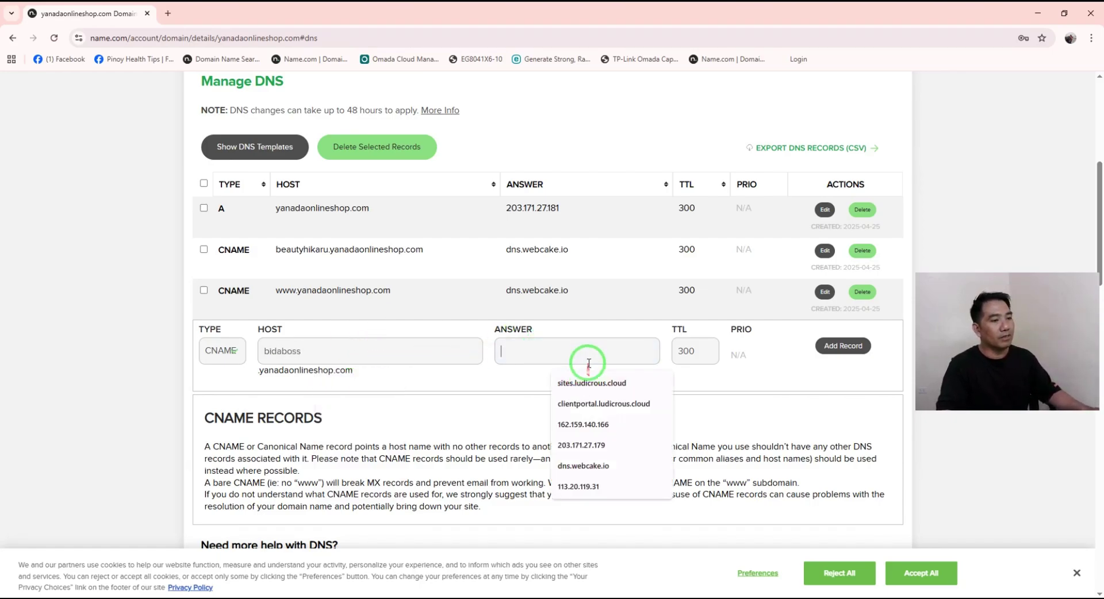
pyautogui.hotkey('ctrl', 'v')
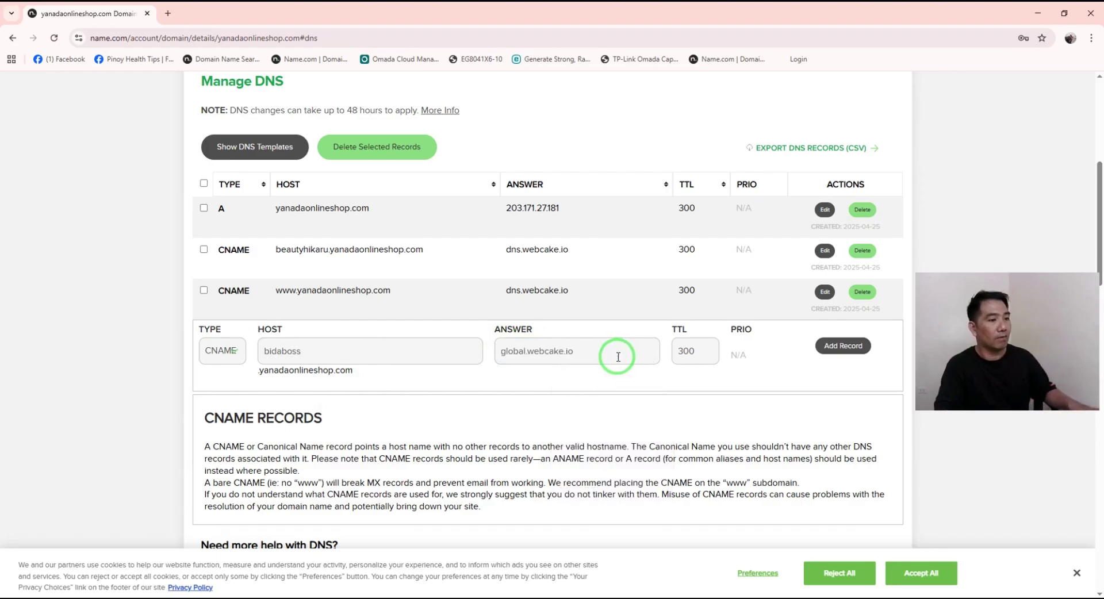
pyautogui.moveTo(567, 357); pyautogui.dragTo(644, 358)
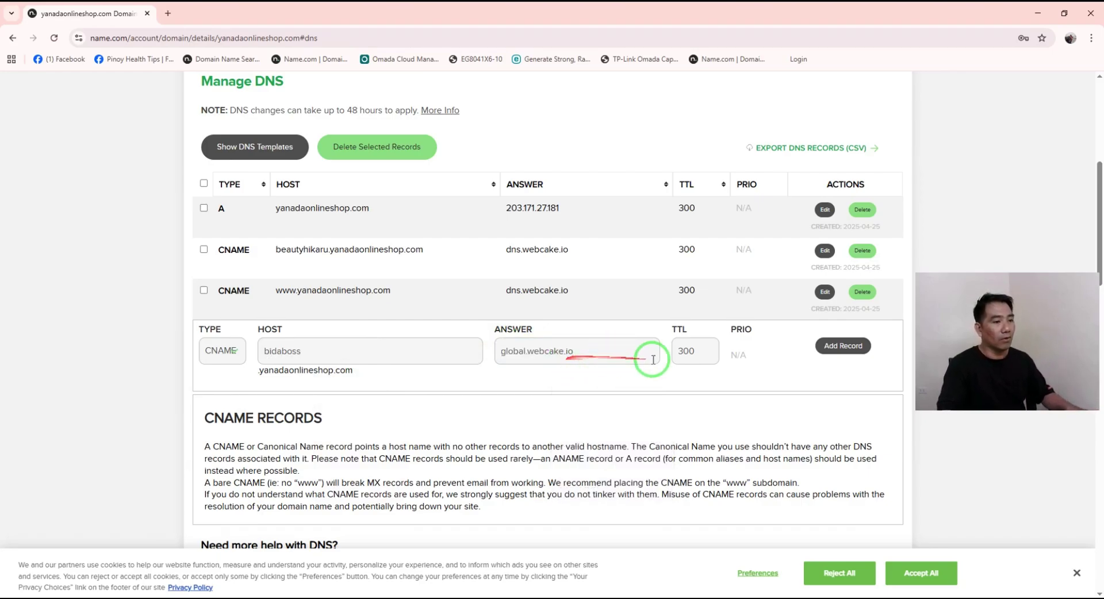
pyautogui.click(845, 346)
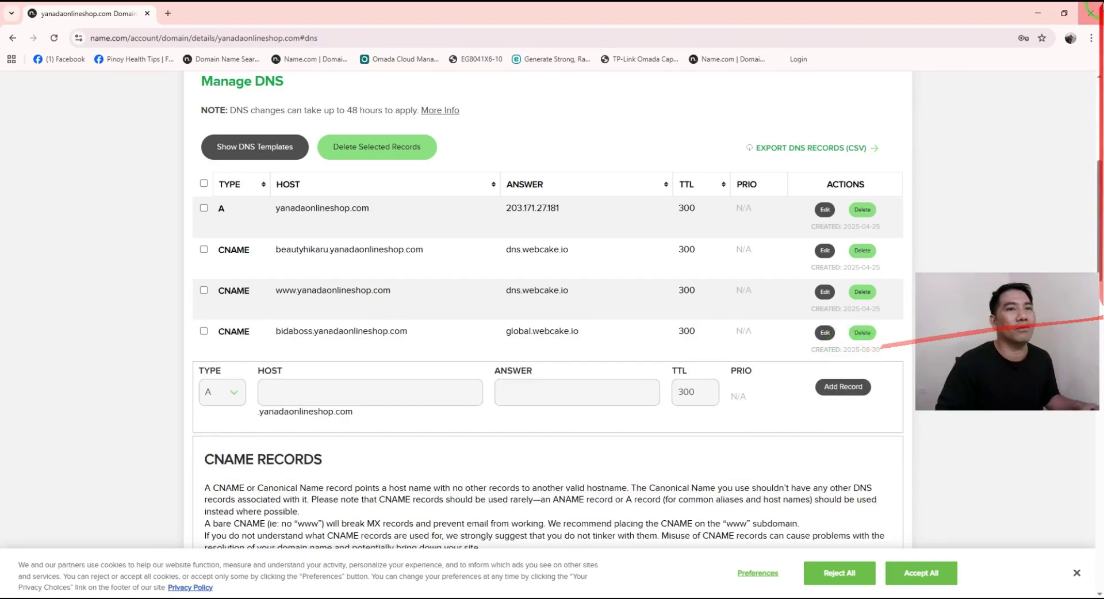
# Step: Switch back to Webcake and authenticate the bidaboss.yanadaonlineshop.com subdomain
pyautogui.click(1039, 13)
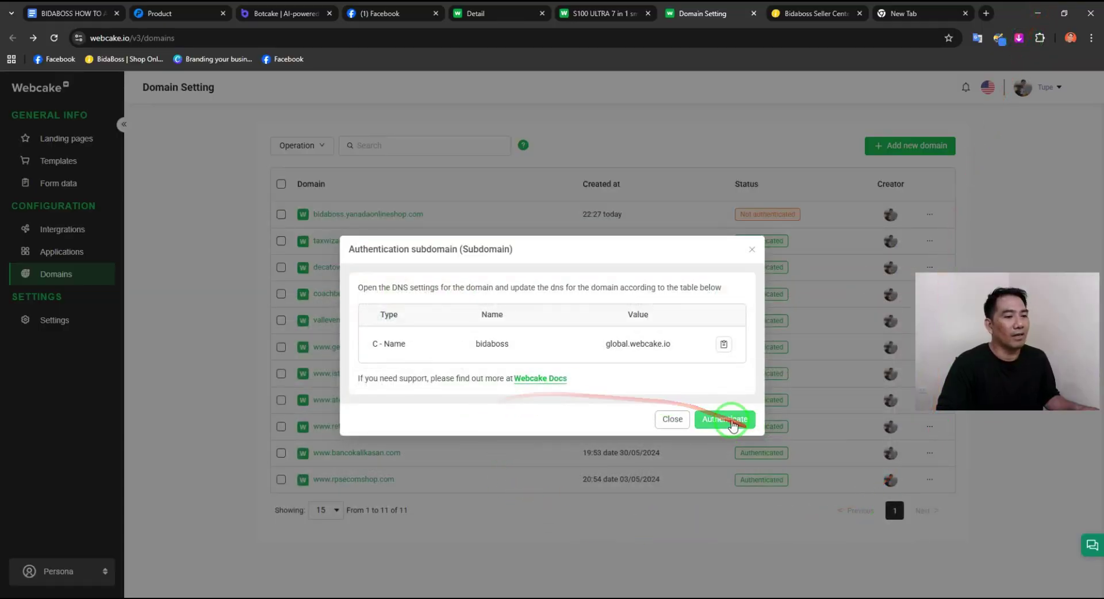
pyautogui.click(729, 420)
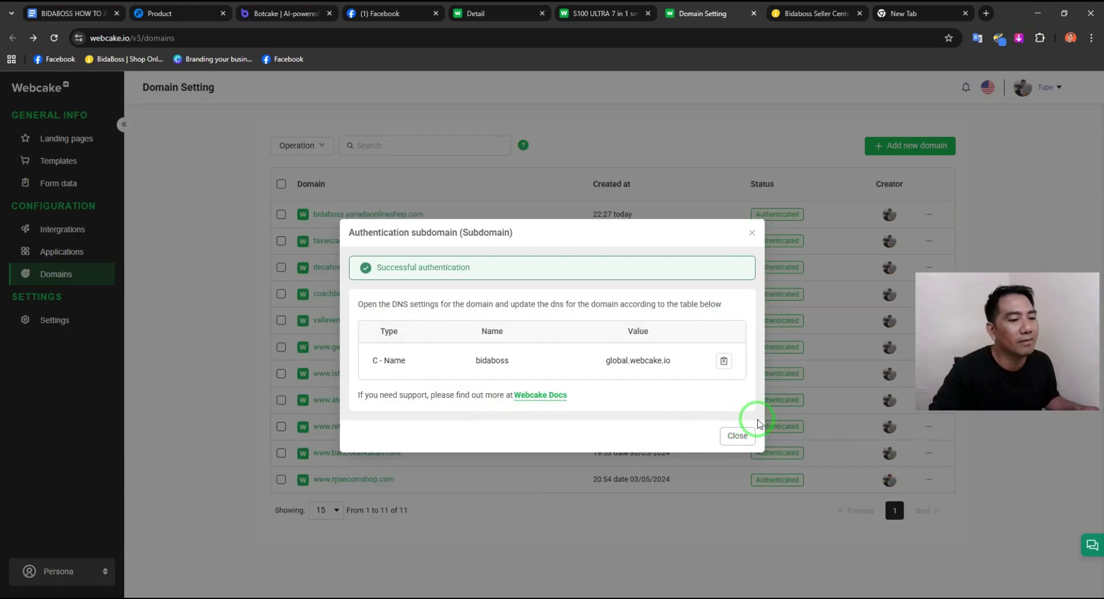
pyautogui.click(740, 437)
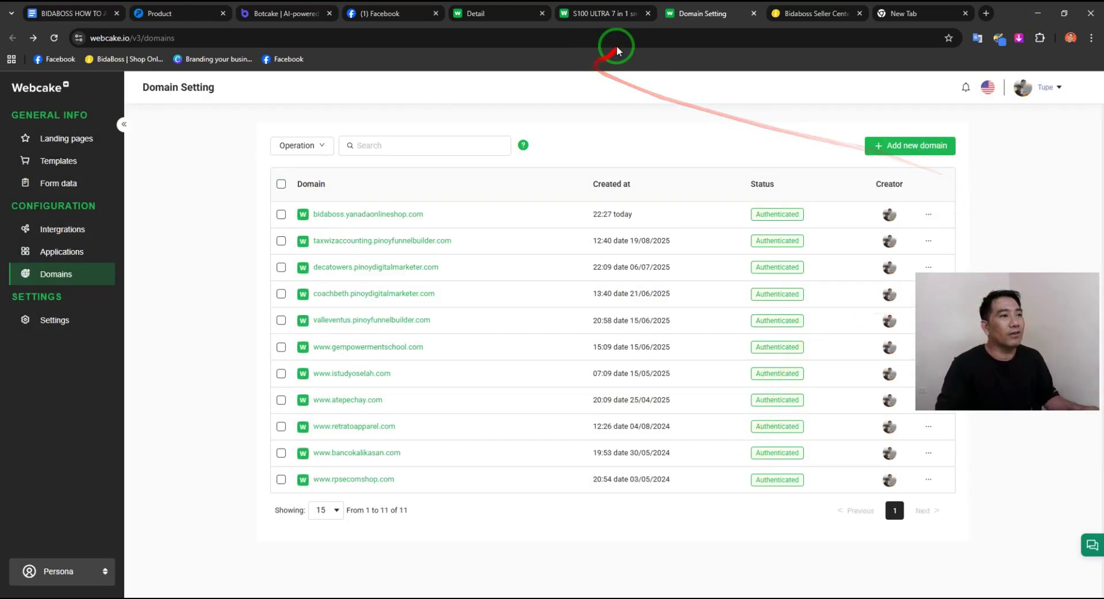
# Step: Return to the page editor and publish the S100 ULTRA 7 in 1 smart watch page under its default Webcake link
pyautogui.click(609, 17)
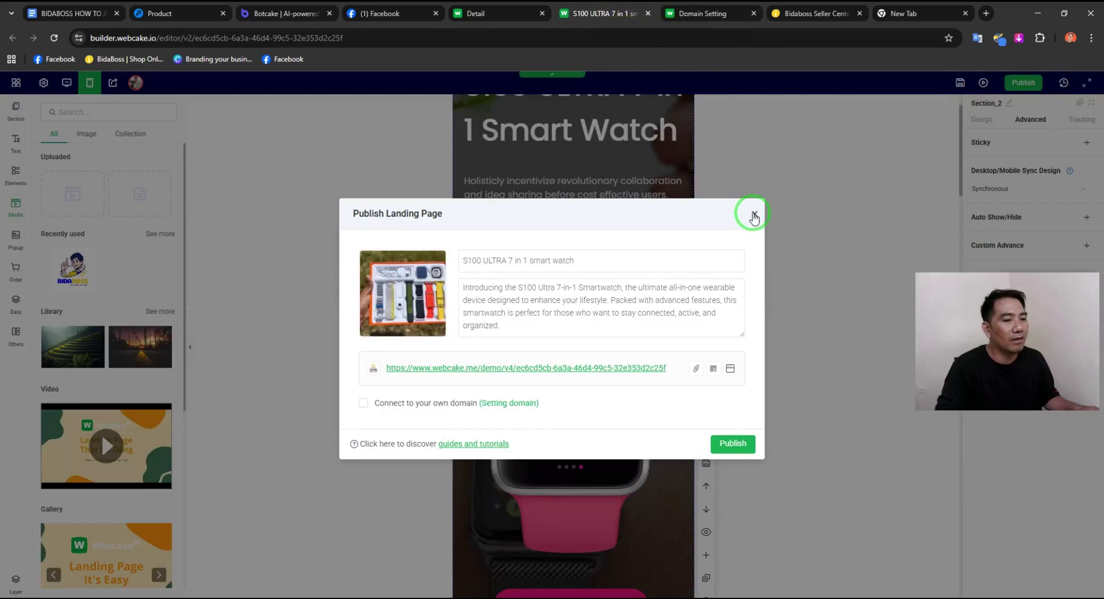
pyautogui.click(732, 446)
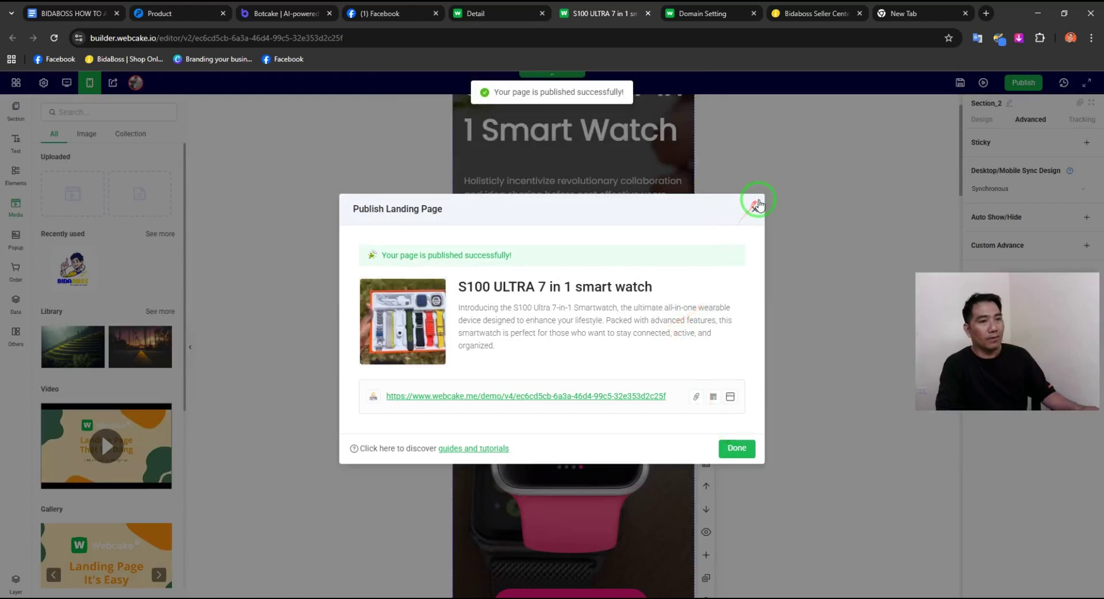
pyautogui.click(754, 202)
# Step: Connect the landing page to the own domain bidaboss.yanadaonlineshop.com without a link extension and publish it again
pyautogui.click(1023, 82)
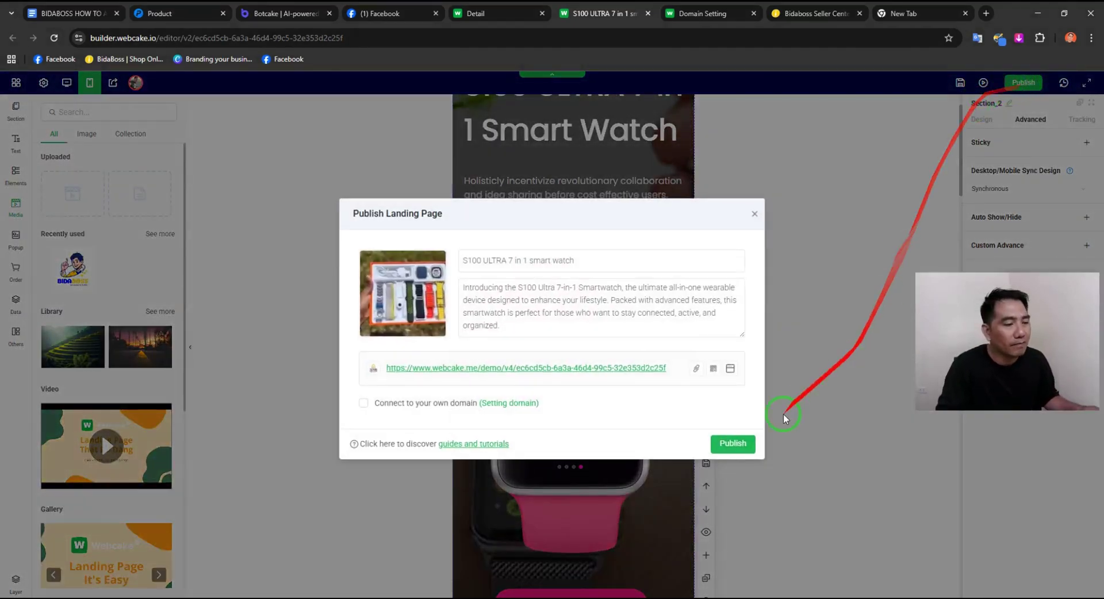
pyautogui.click(364, 402)
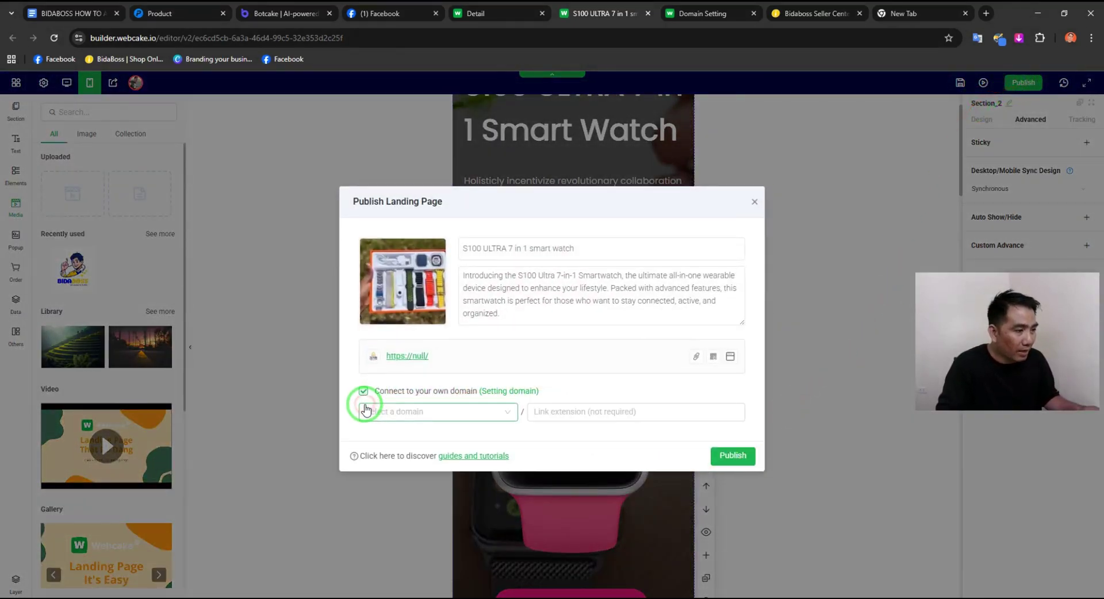
pyautogui.click(505, 418)
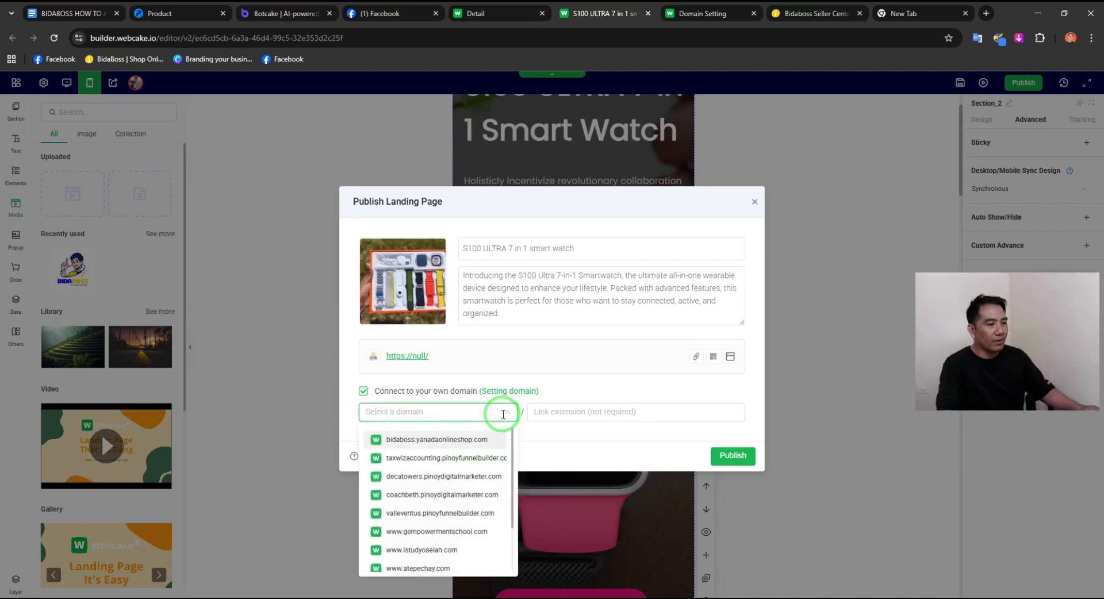
pyautogui.click(457, 441)
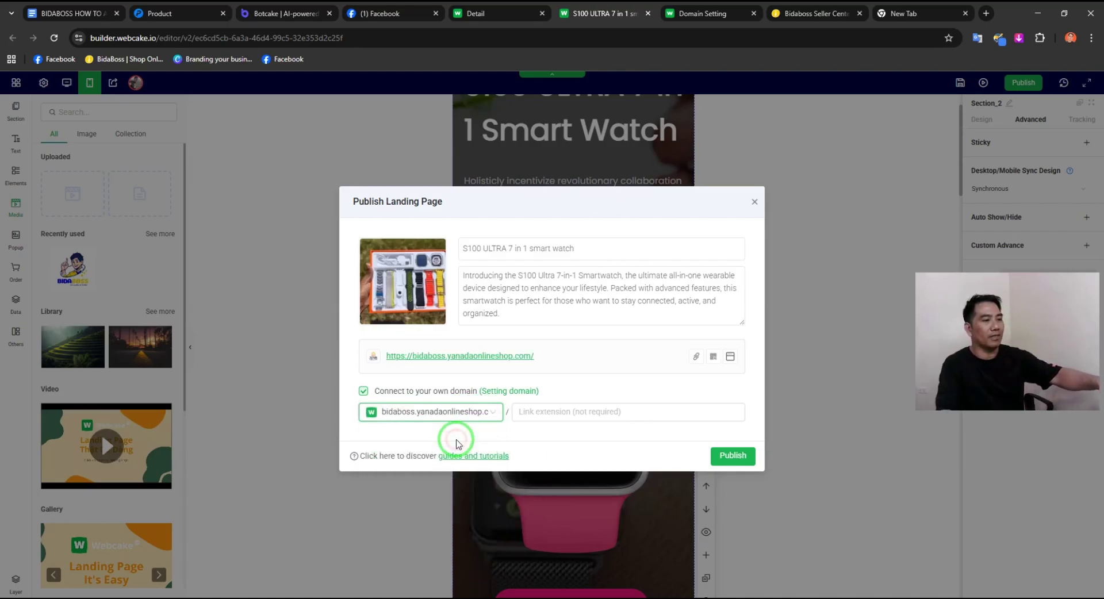
pyautogui.click(733, 456)
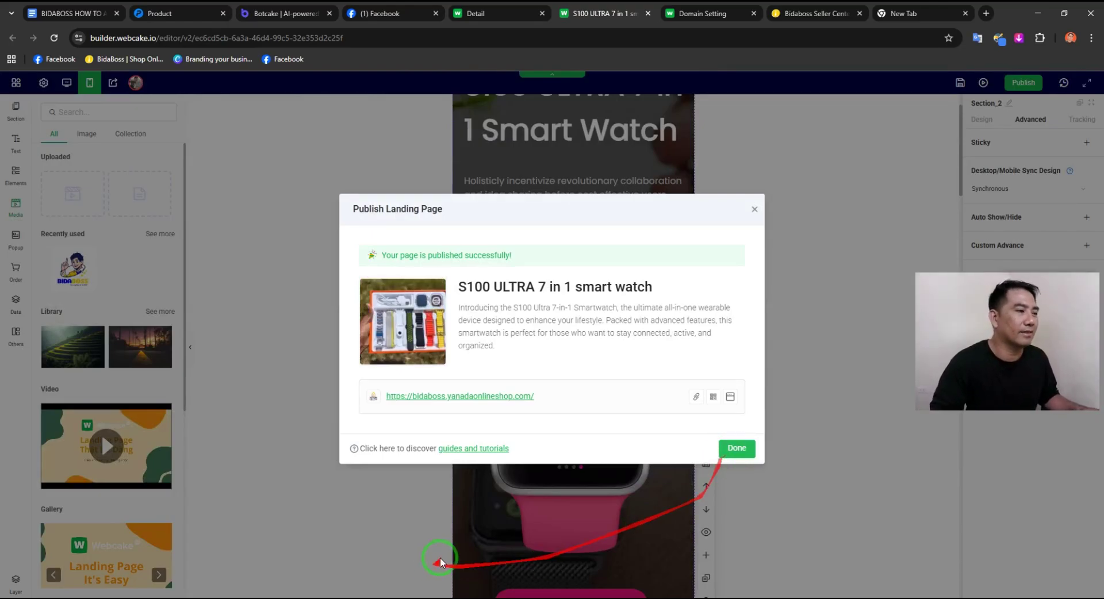
# Step: Open the published page at bidaboss.yanadaonlineshop.com to check it, and close both the page and the publish dialog
pyautogui.moveTo(439, 562); pyautogui.dragTo(537, 246)
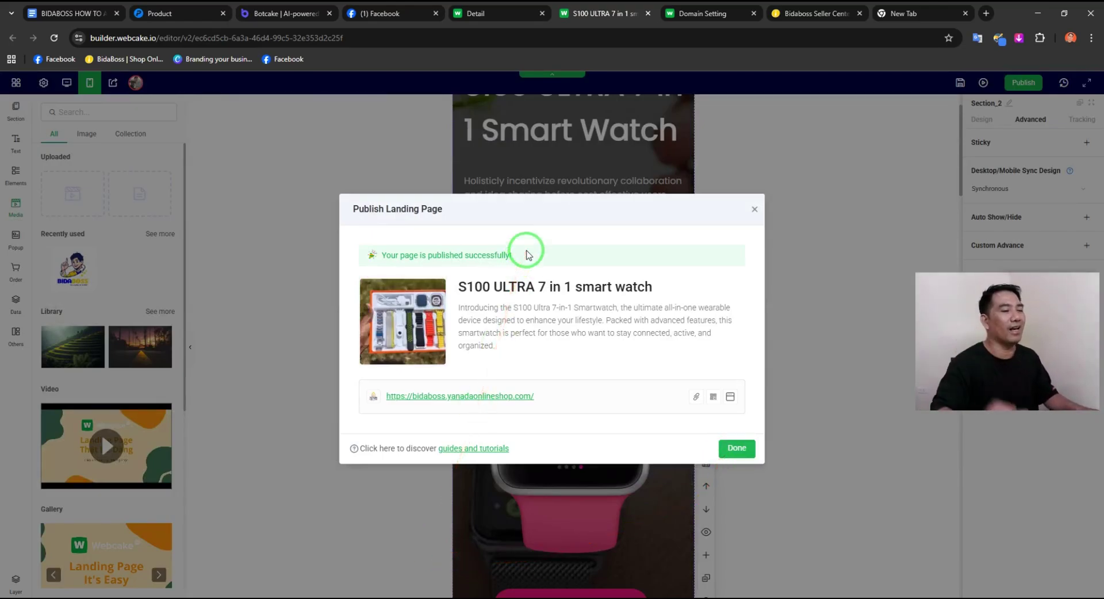
pyautogui.moveTo(584, 250)
pyautogui.mouseDown()
pyautogui.moveTo(616, 251)
pyautogui.moveTo(665, 353)
pyautogui.moveTo(709, 207)
pyautogui.moveTo(621, 73)
pyautogui.moveTo(357, 42)
pyautogui.moveTo(253, 10)
pyautogui.moveTo(751, 37)
pyautogui.moveTo(717, 173)
pyautogui.mouseUp()
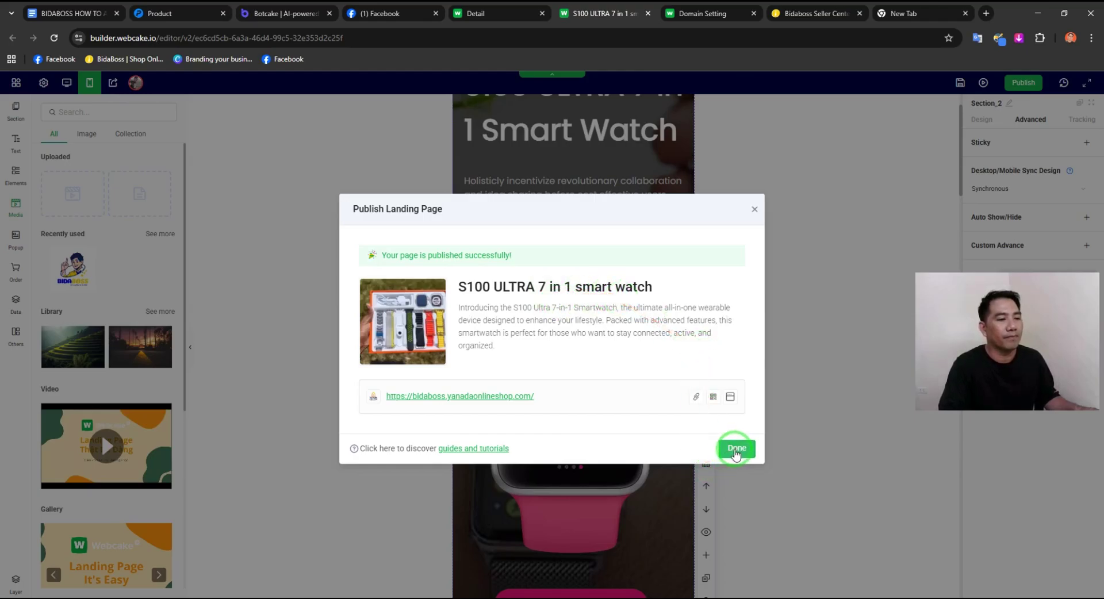
pyautogui.click(730, 398)
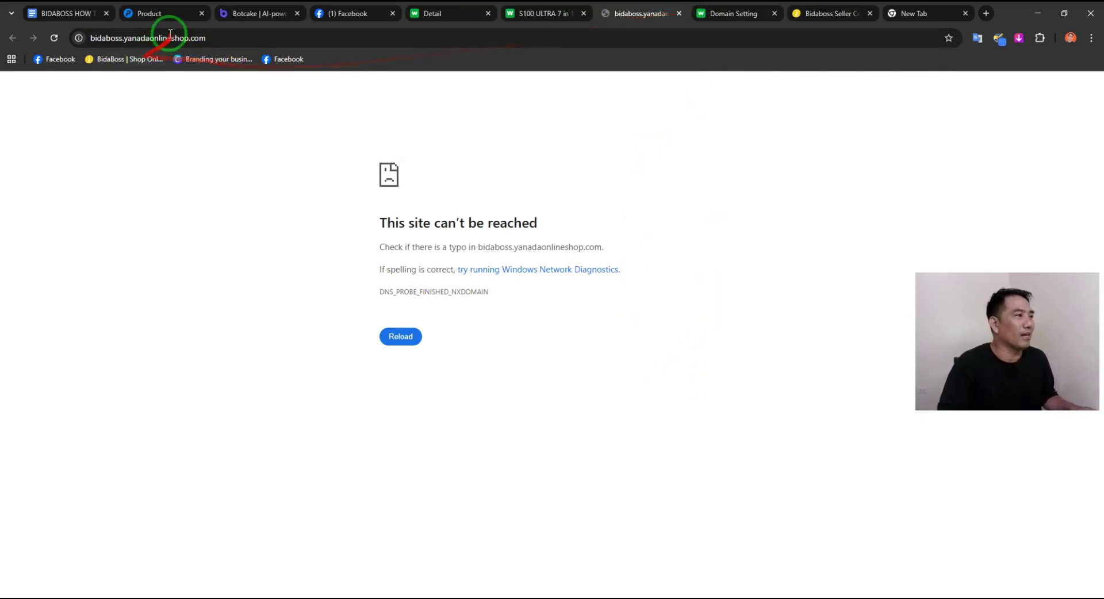
pyautogui.click(679, 13)
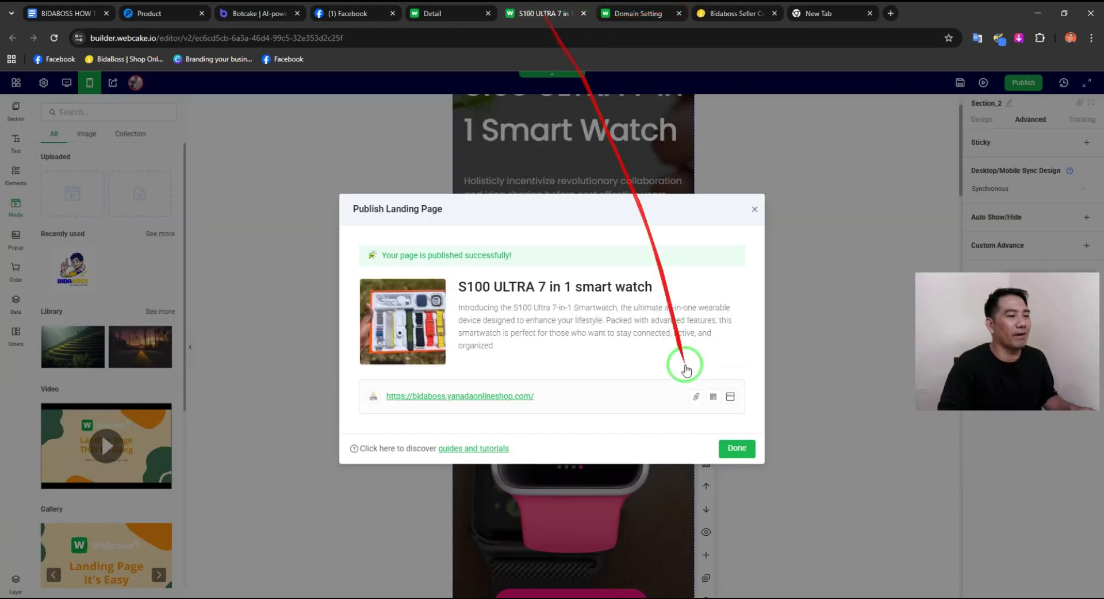
pyautogui.click(755, 209)
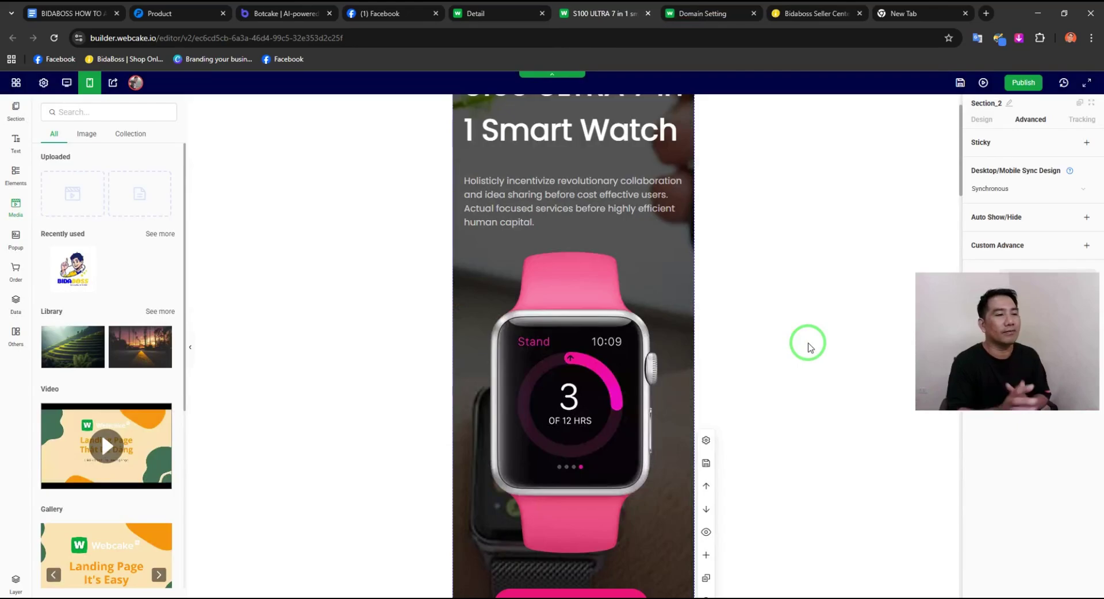
pyautogui.scroll(-3, 815, 336)
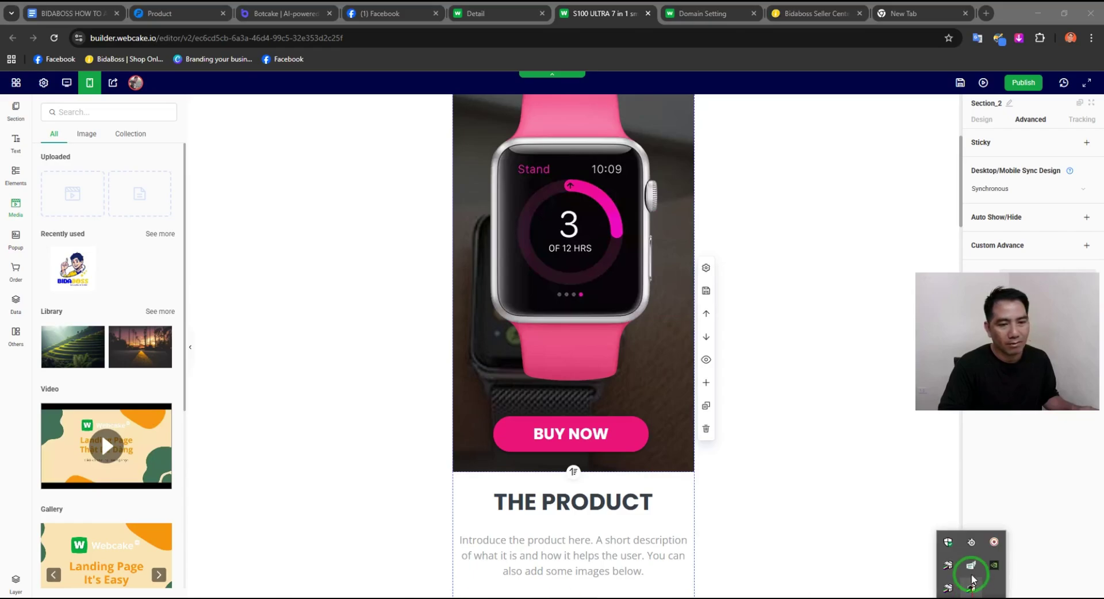
pyautogui.click(994, 543)
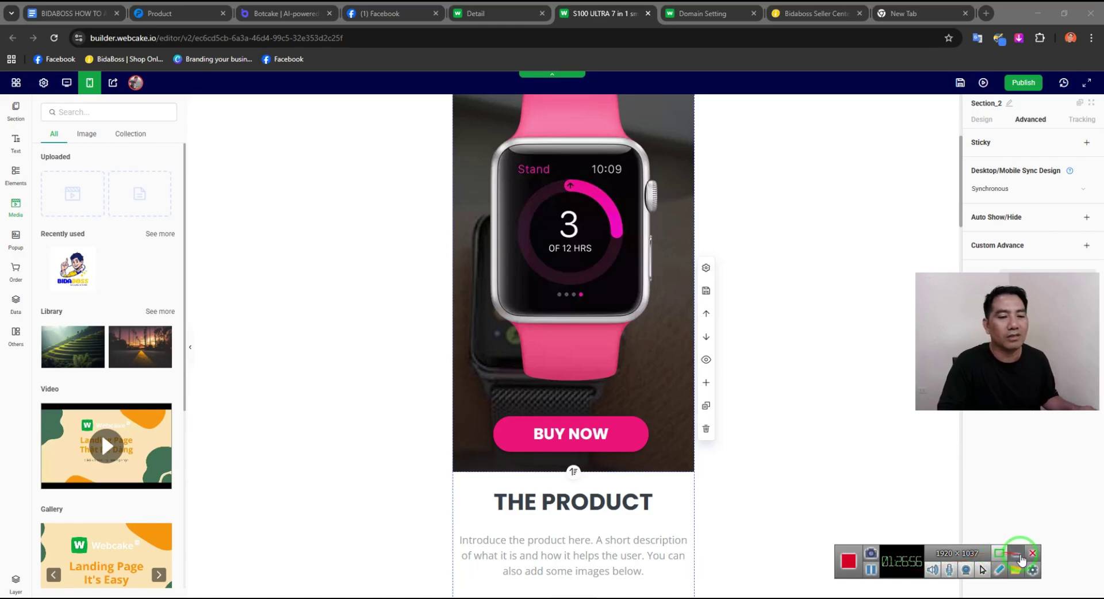
pyautogui.click(1021, 557)
pyautogui.scroll(1, 777, 390)
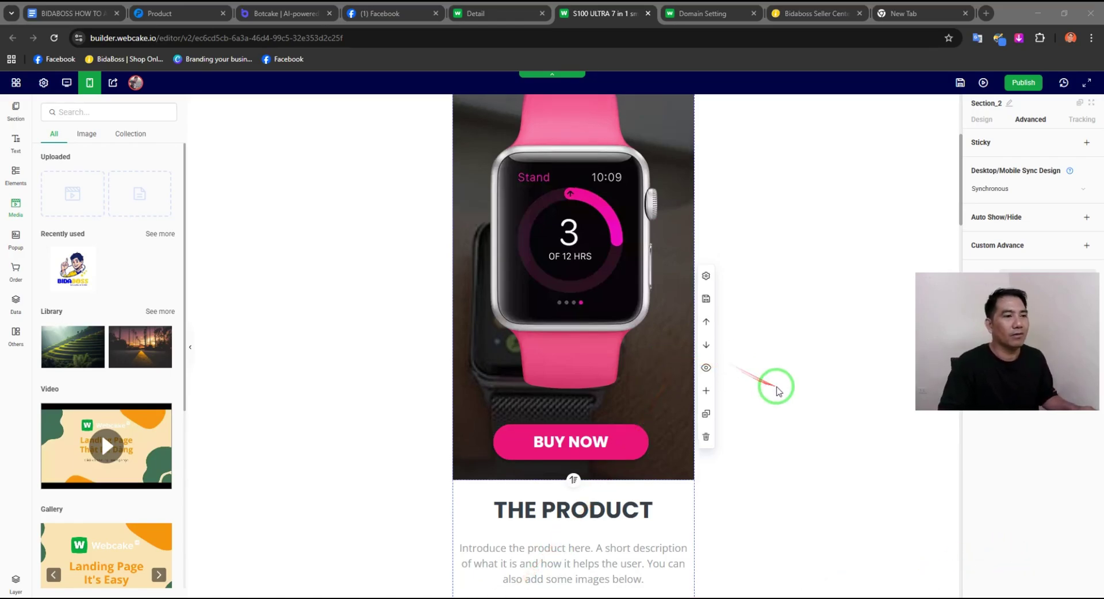
# Step: Reopen the publish settings of the S100 ULTRA 7 in 1 smart watch page
pyautogui.scroll(1, 778, 390)
pyautogui.click(1020, 84)
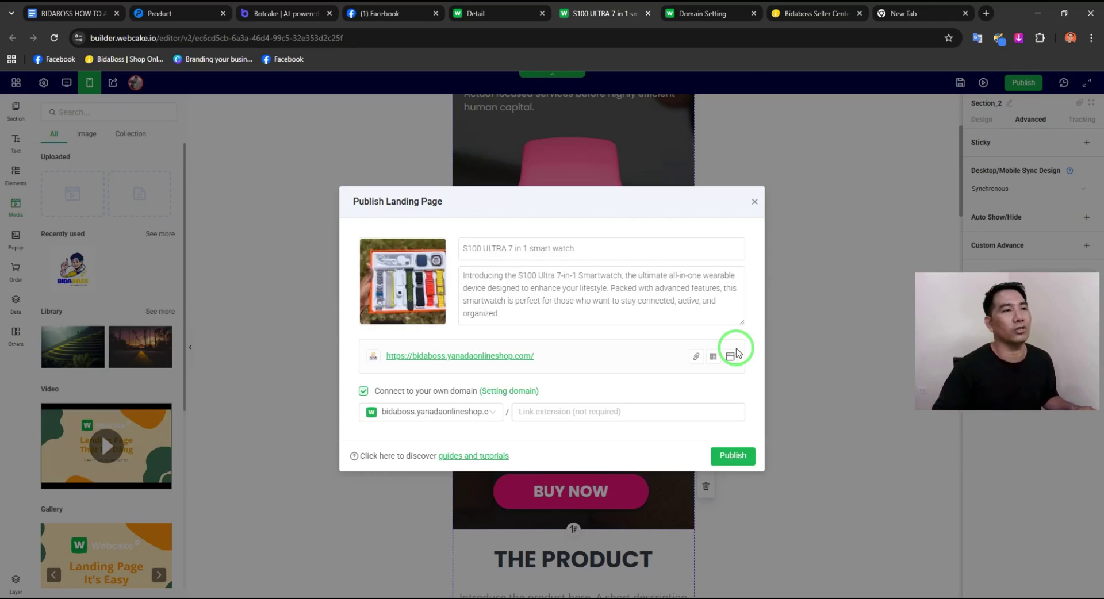
# Step: Switch to the BidaBoss Seller Center, log back in to the seller account and open the BidaBoss news feed
pyautogui.click(822, 13)
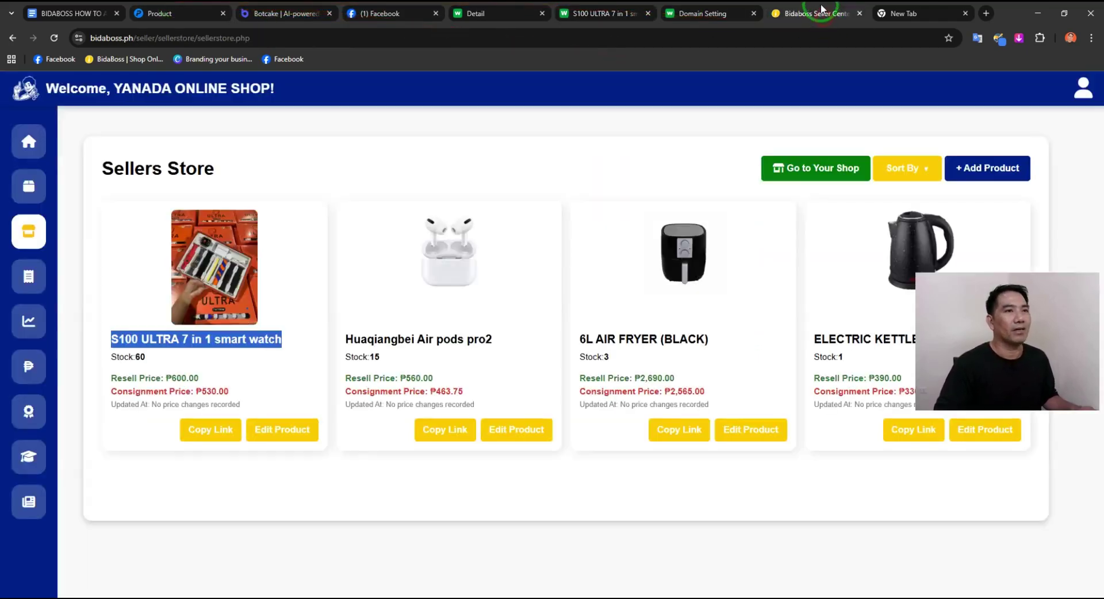
pyautogui.click(28, 500)
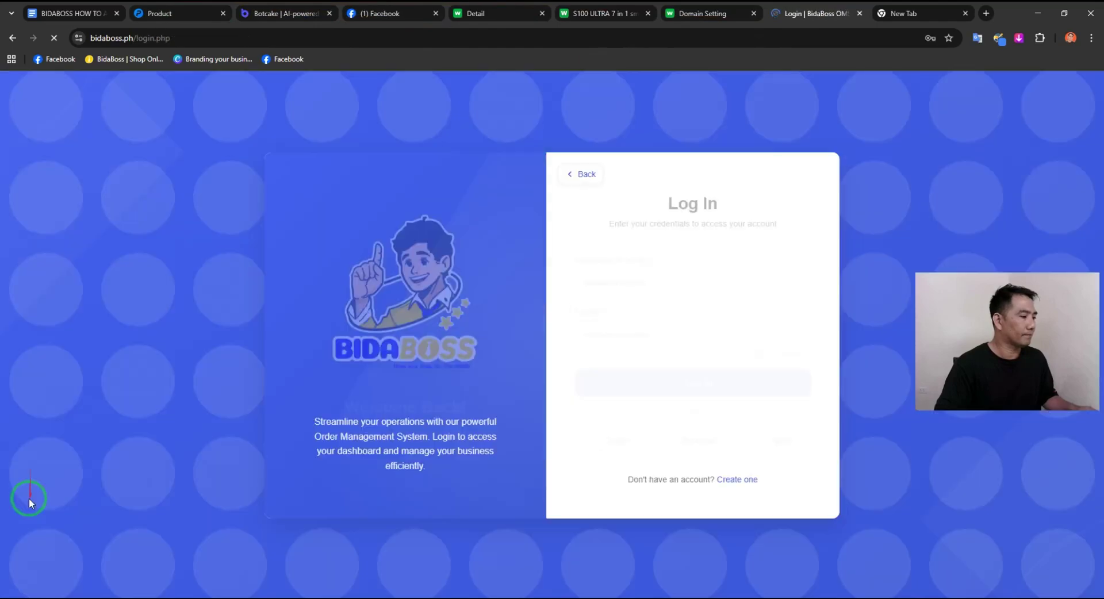
pyautogui.click(628, 374)
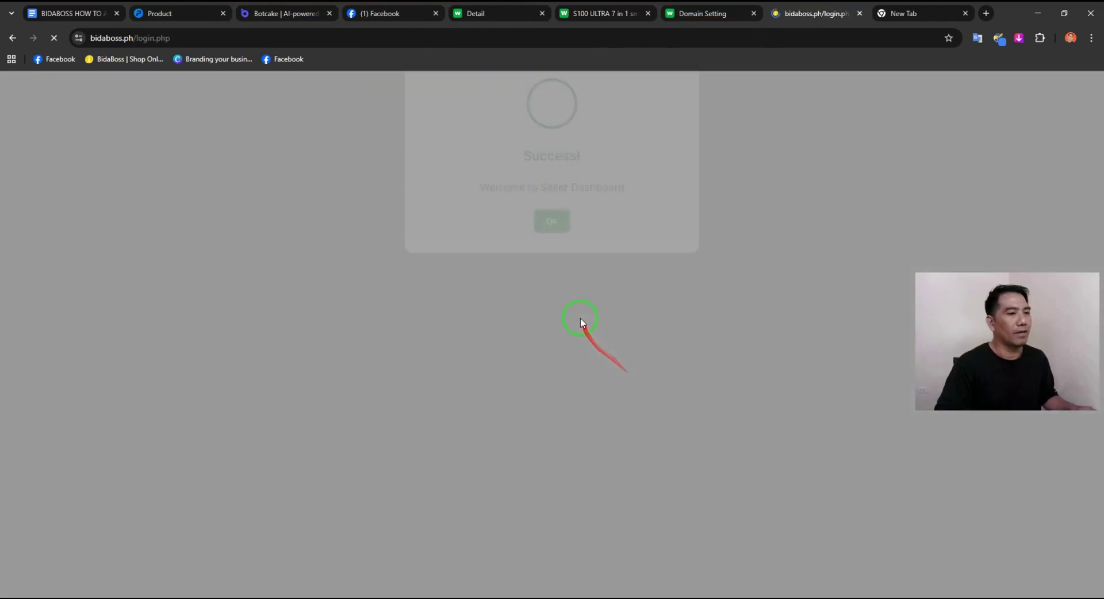
pyautogui.click(551, 393)
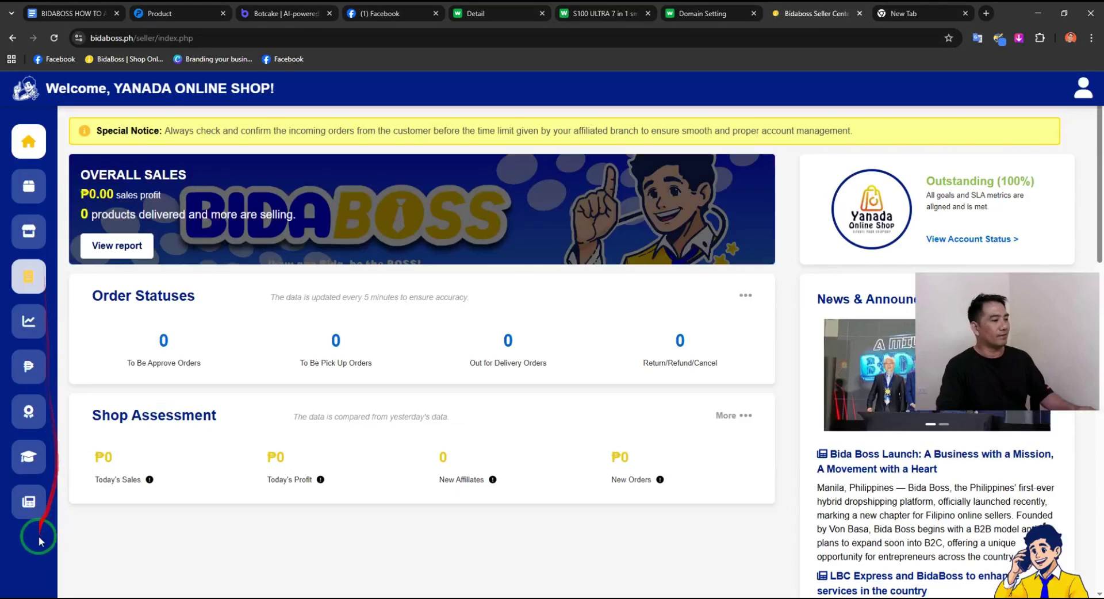
pyautogui.click(28, 505)
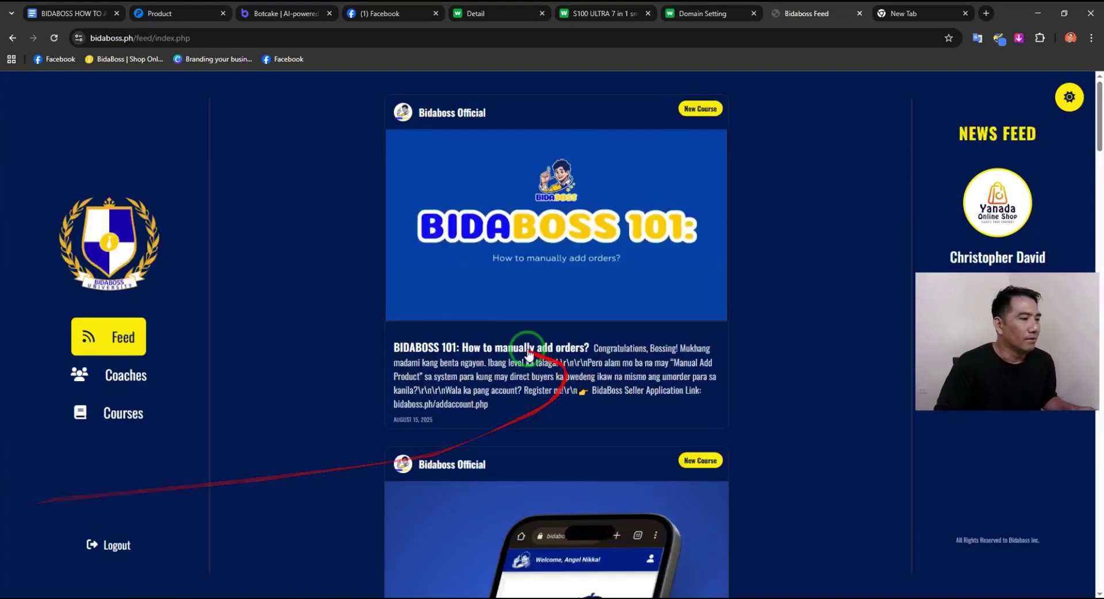
# Step: Open the coaches roster and review the coaches and their specialties down to the end of the list
pyautogui.click(111, 388)
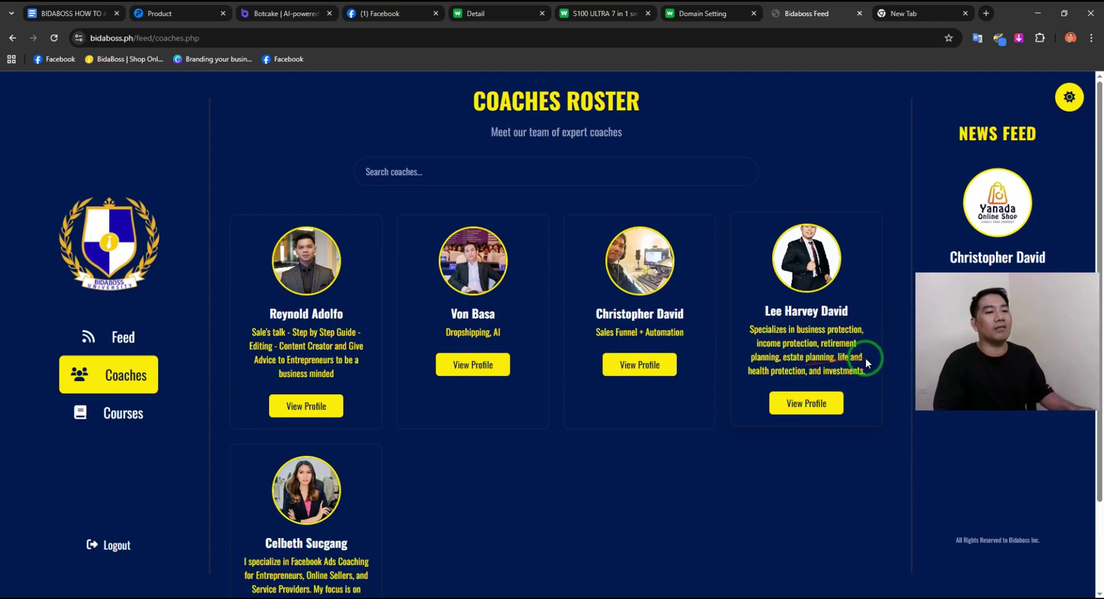
pyautogui.scroll(-2, 457, 438)
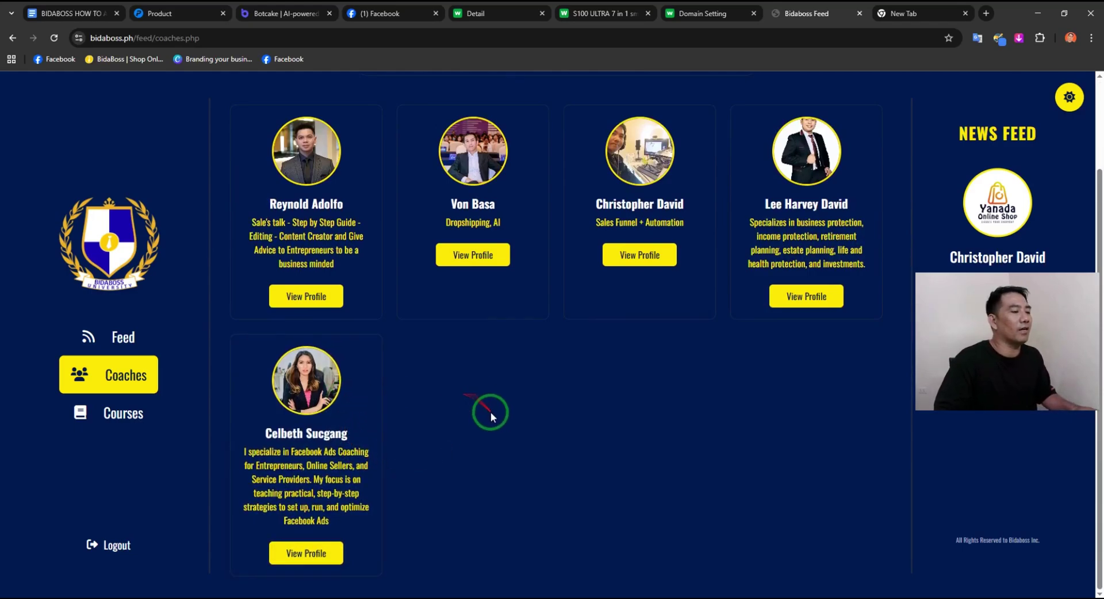
pyautogui.scroll(-1, 368, 409)
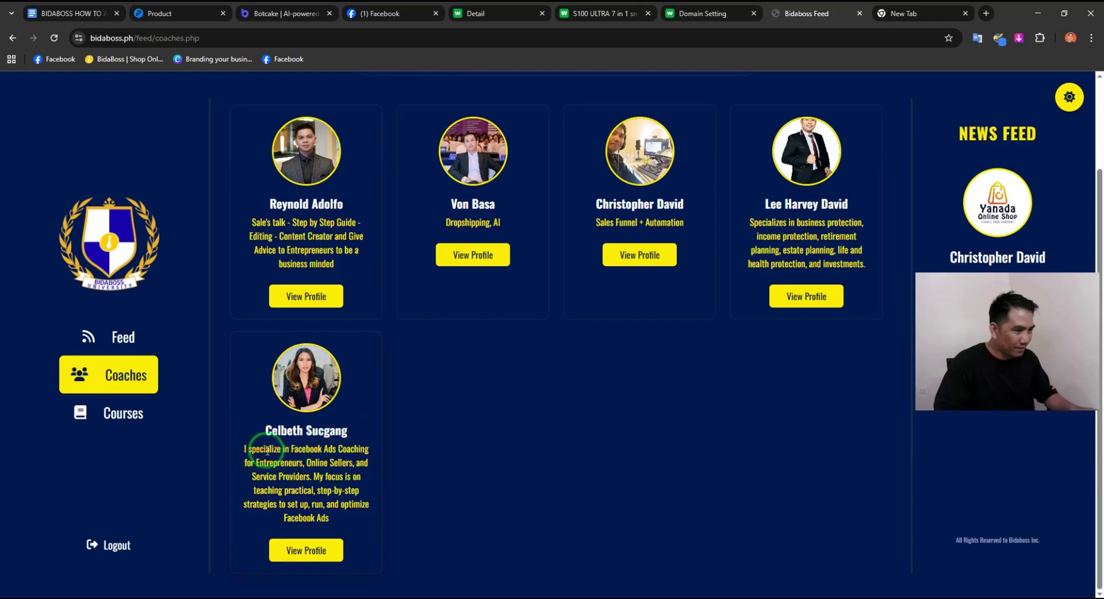
pyautogui.scroll(1, 518, 495)
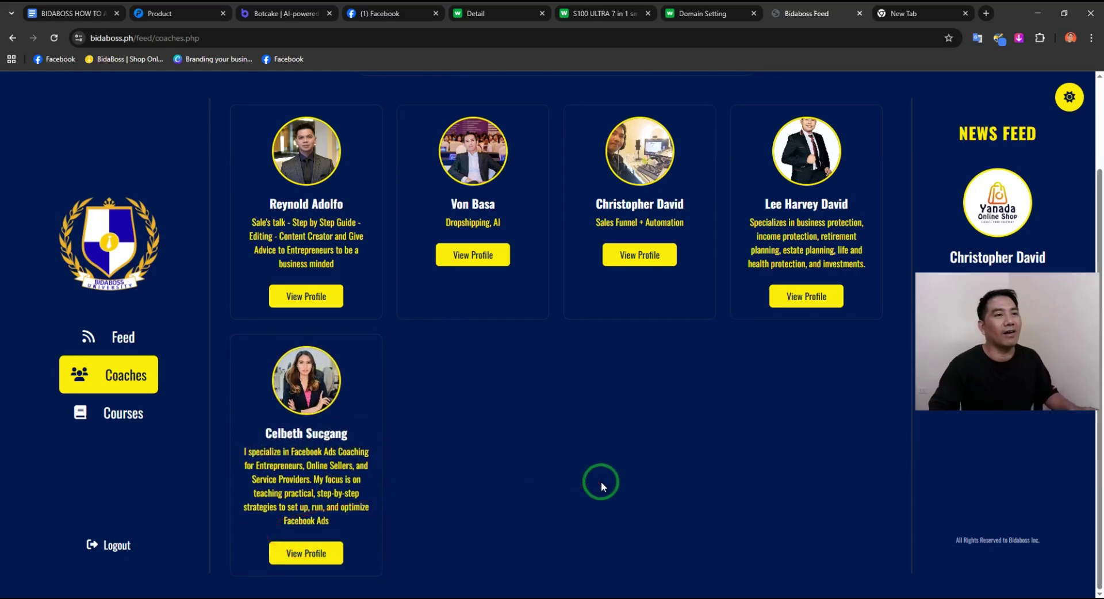
pyautogui.moveTo(1003, 374); pyautogui.dragTo(990, 393)
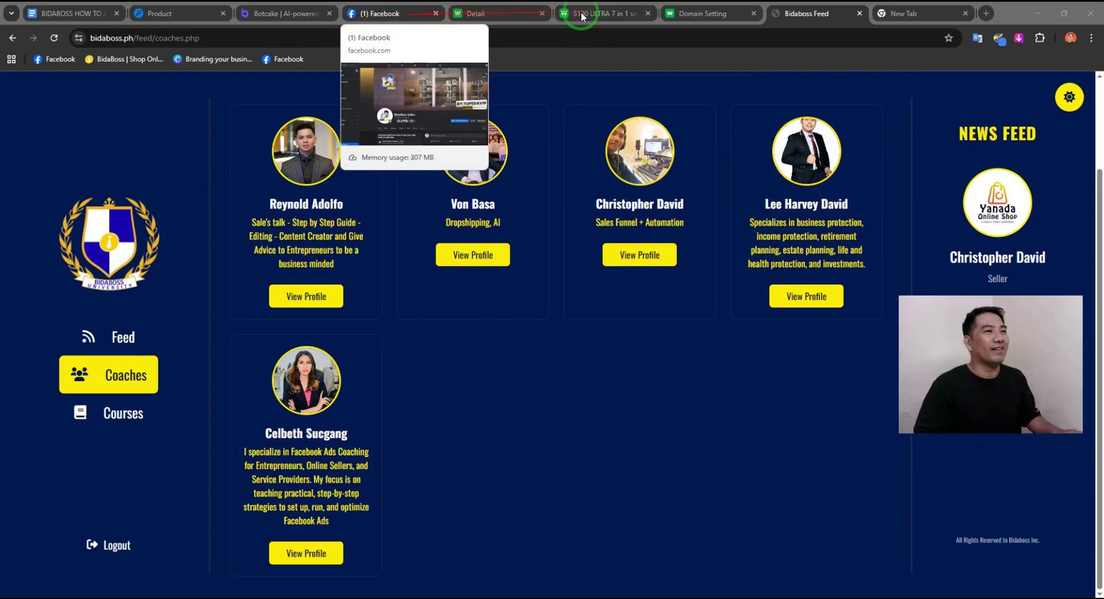
# Step: Return to the Webcake page editor, open the live page at bidaboss.yanadaonlineshop.com to check it, and close it again
pyautogui.click(601, 12)
pyautogui.click(734, 460)
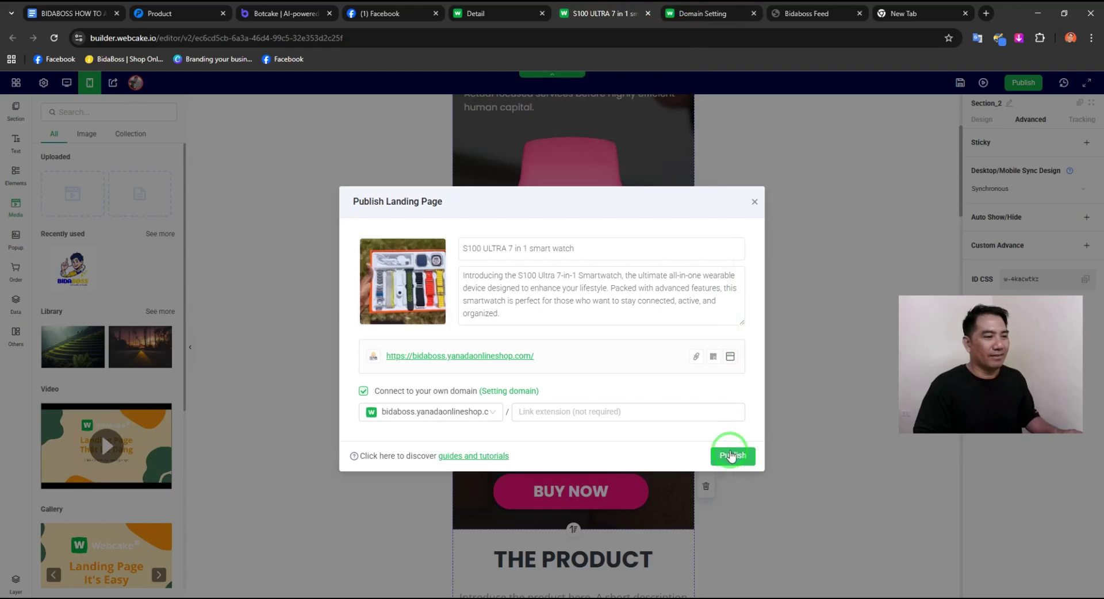
pyautogui.click(731, 356)
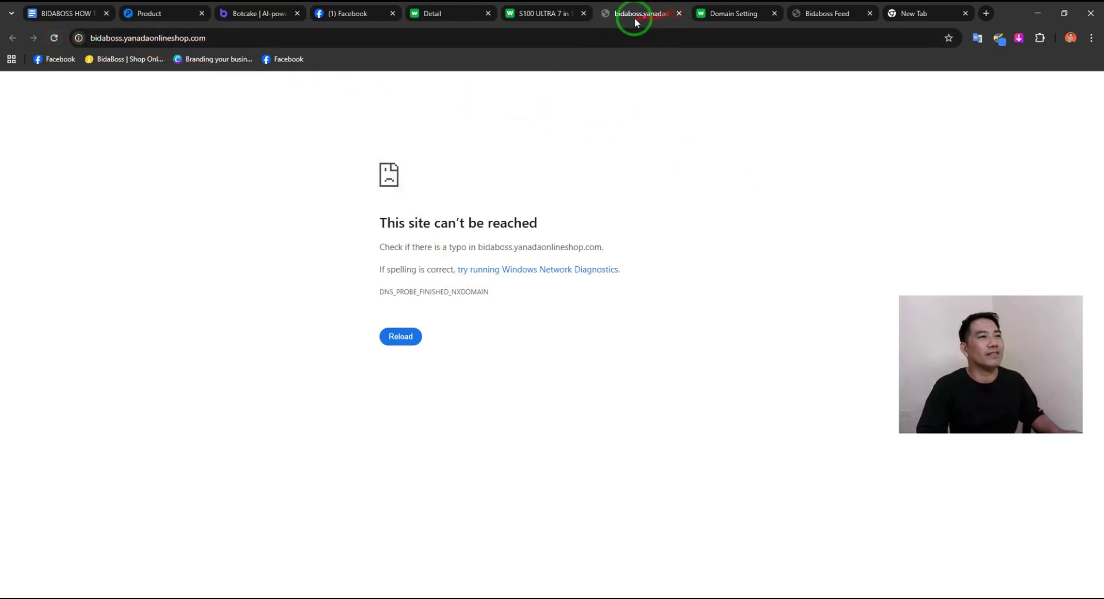
pyautogui.click(678, 13)
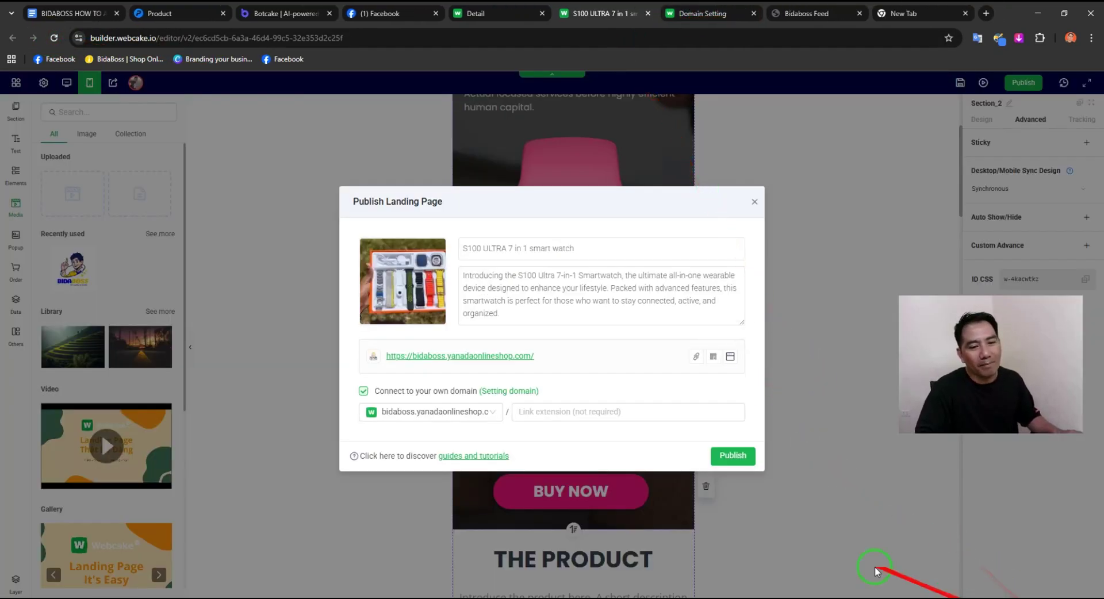
# Step: Publish the smart watch page again on bidaboss.yanadaonlineshop.com and close the publish dialog
pyautogui.click(733, 456)
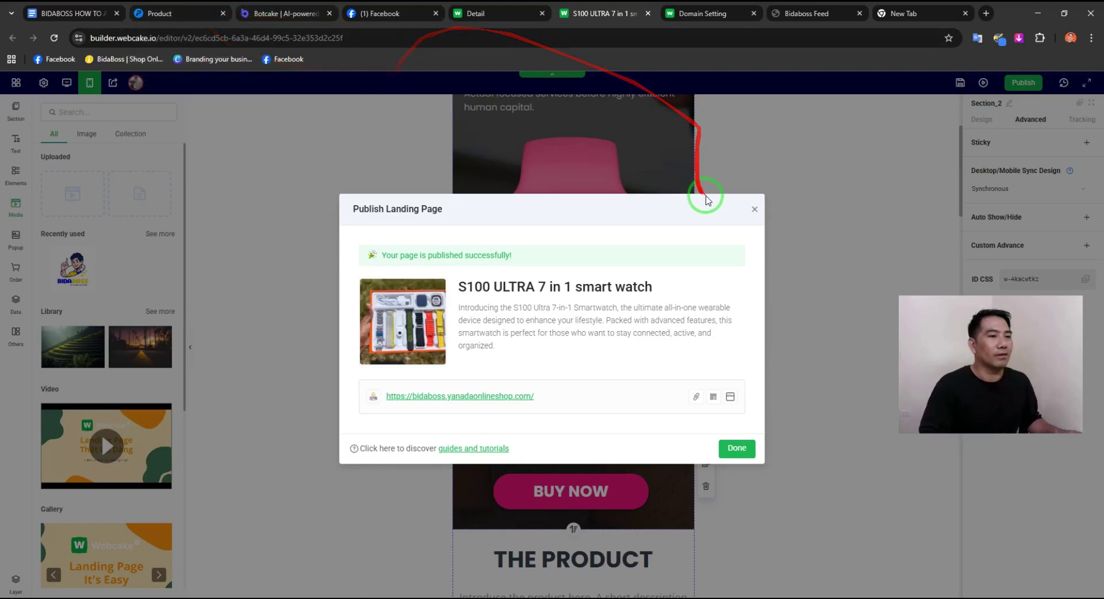
pyautogui.click(739, 452)
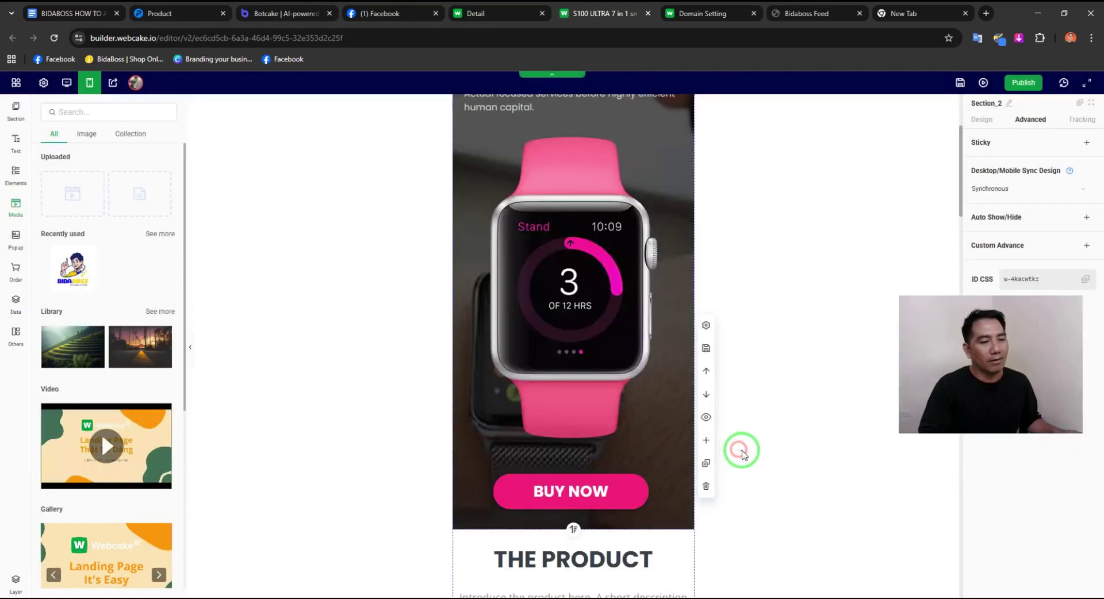
# Step: Narrow the S100 ULTRA 7 in 1 Smart Watch headline box slightly to fit inside the mobile section's edge
pyautogui.scroll(3, 647, 292)
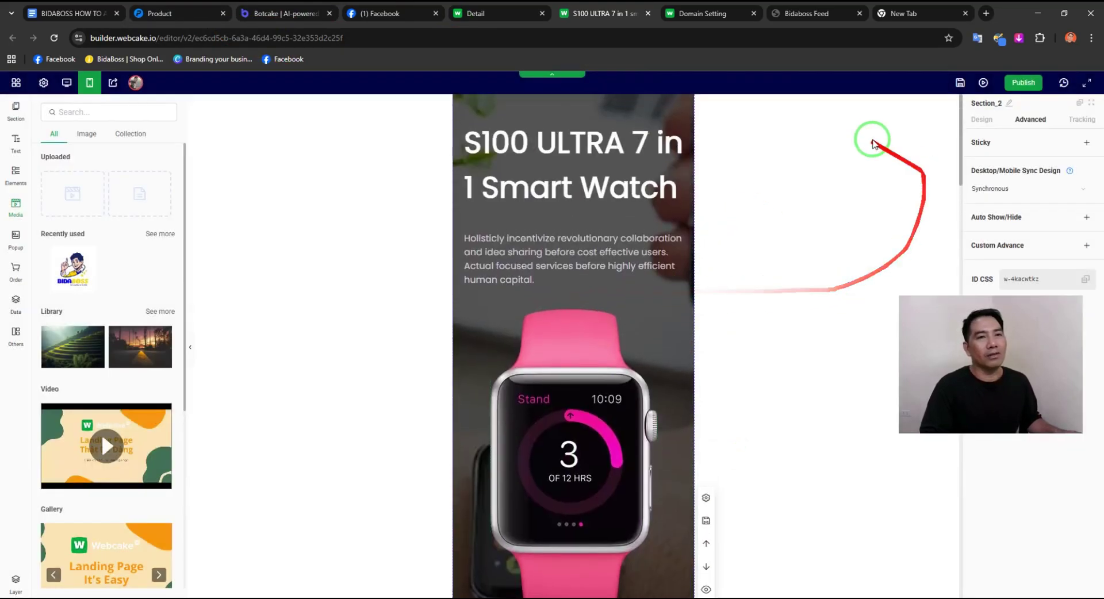
pyautogui.click(633, 191)
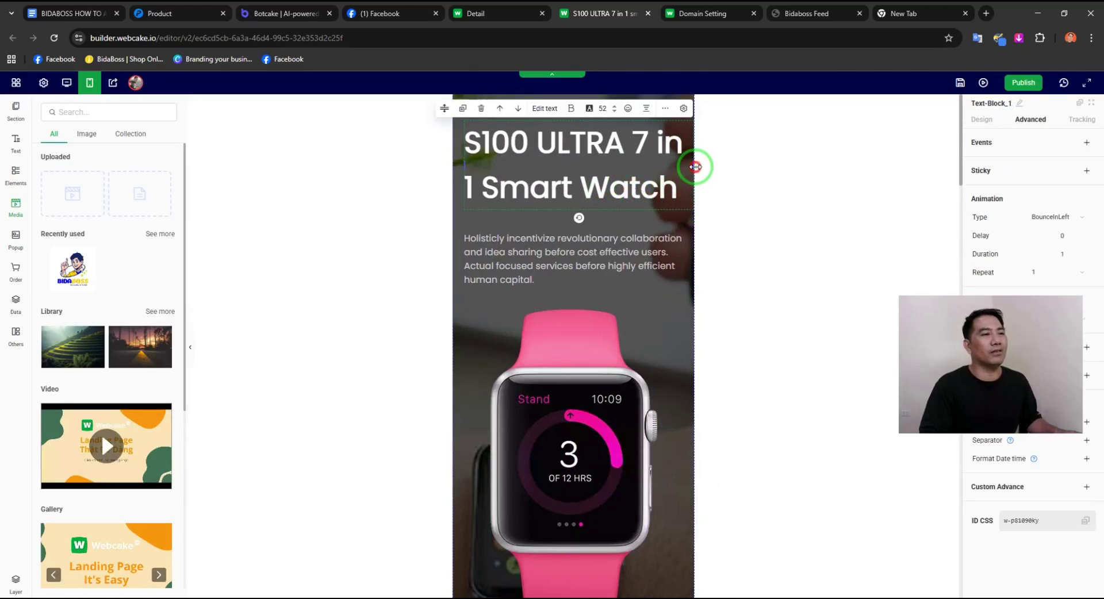
pyautogui.moveTo(696, 166); pyautogui.dragTo(692, 167)
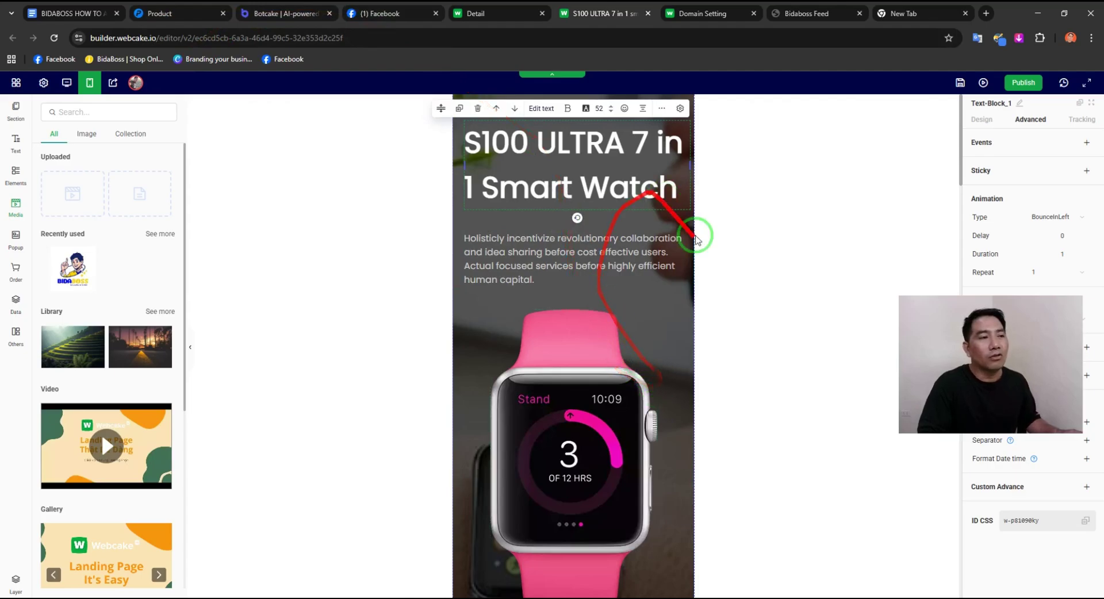
pyautogui.click(228, 10)
pyautogui.click(265, 13)
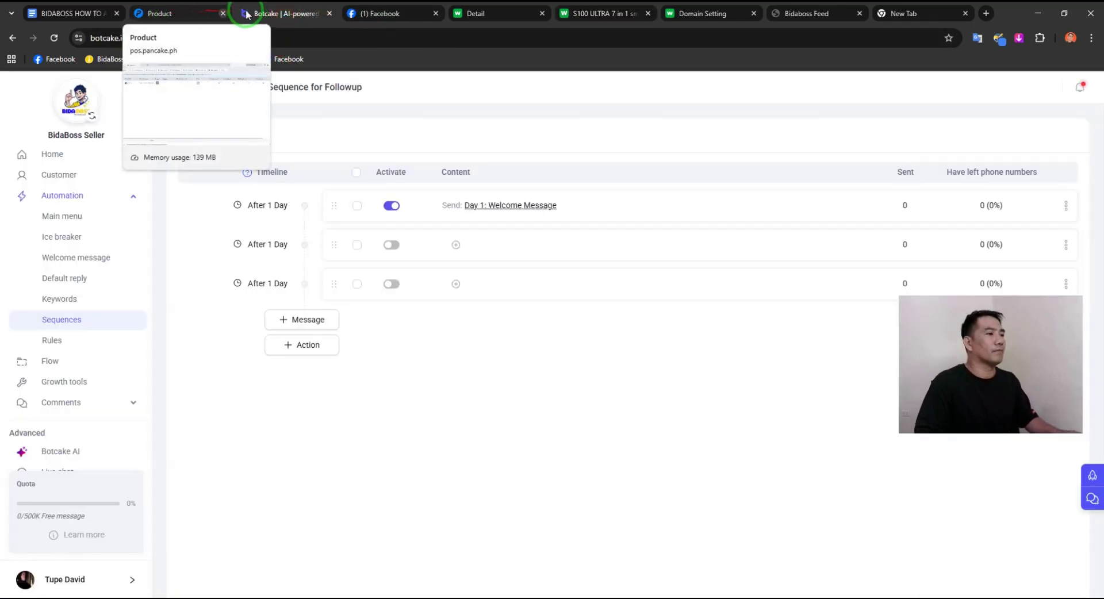
pyautogui.click(185, 13)
# Step: Go to the Webcake landing page list, view the smart watch page's overview details, and return to the list
pyautogui.click(704, 20)
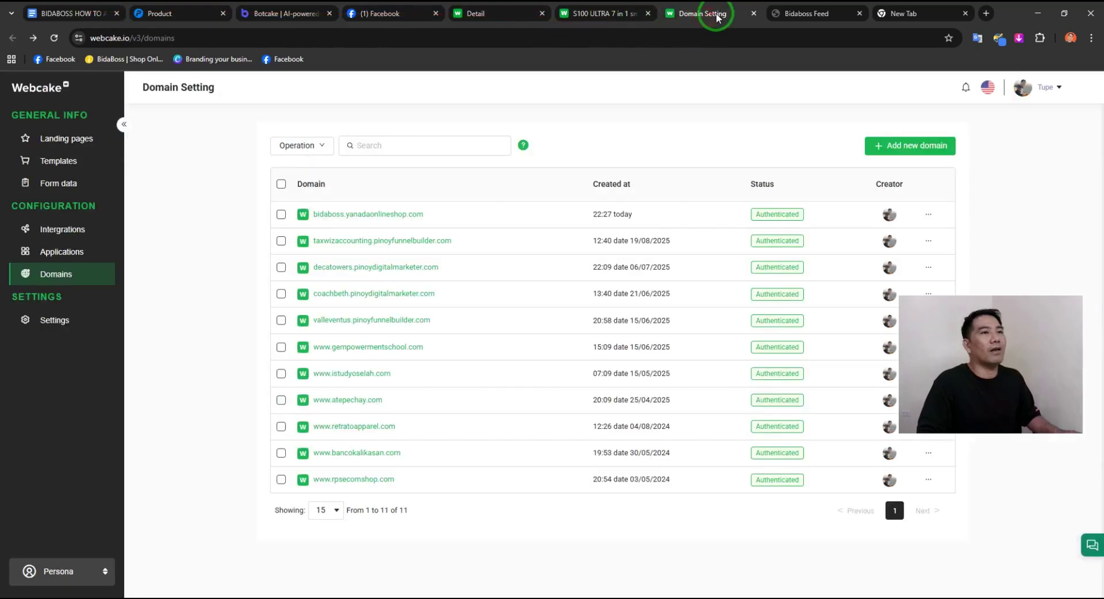
pyautogui.click(68, 144)
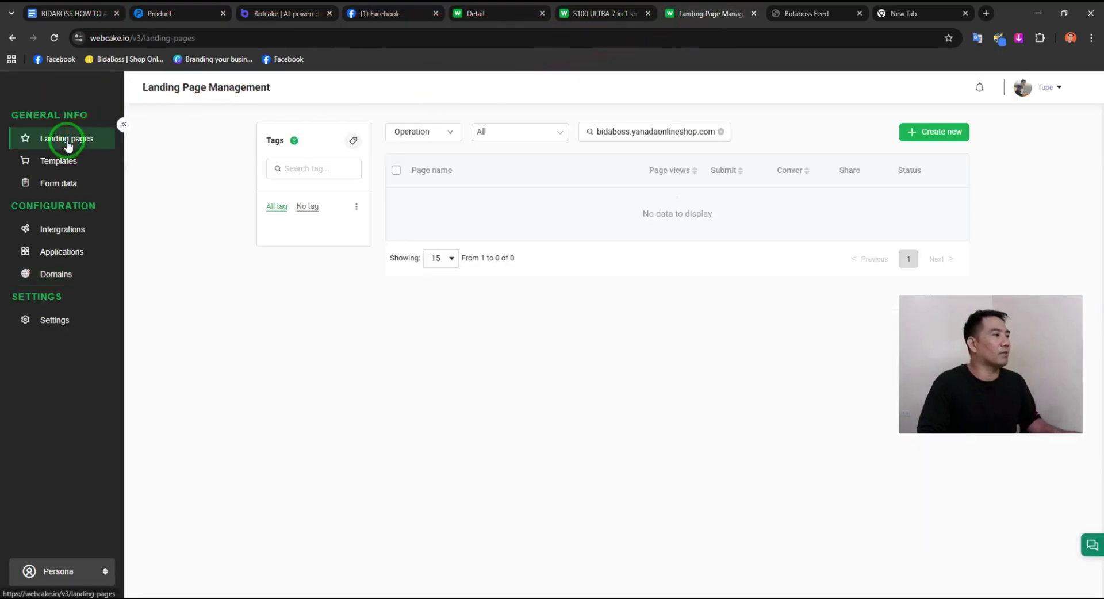
pyautogui.click(451, 202)
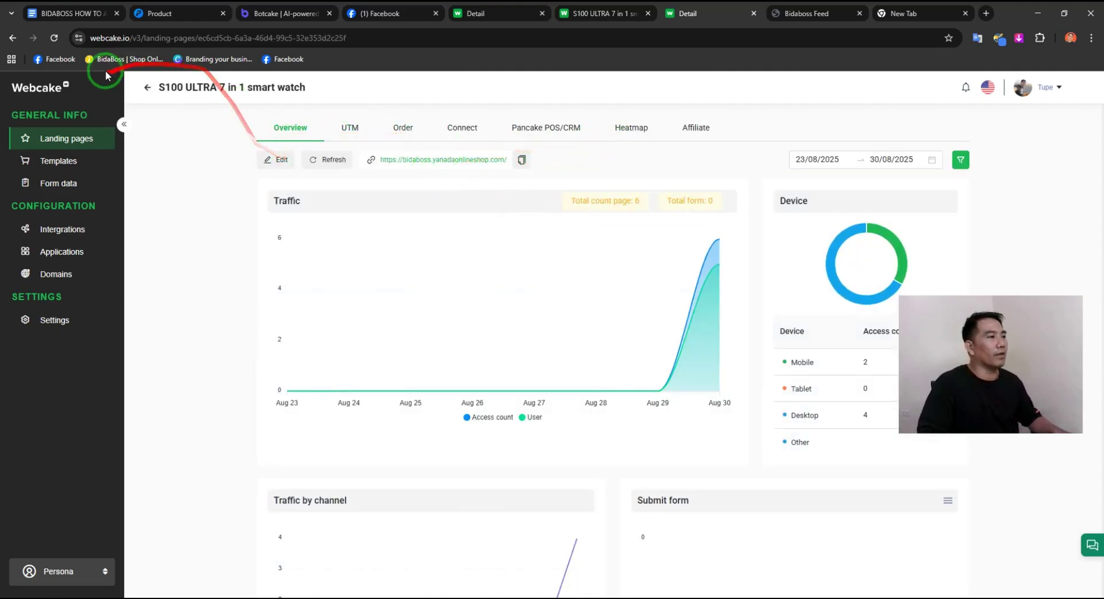
pyautogui.click(148, 87)
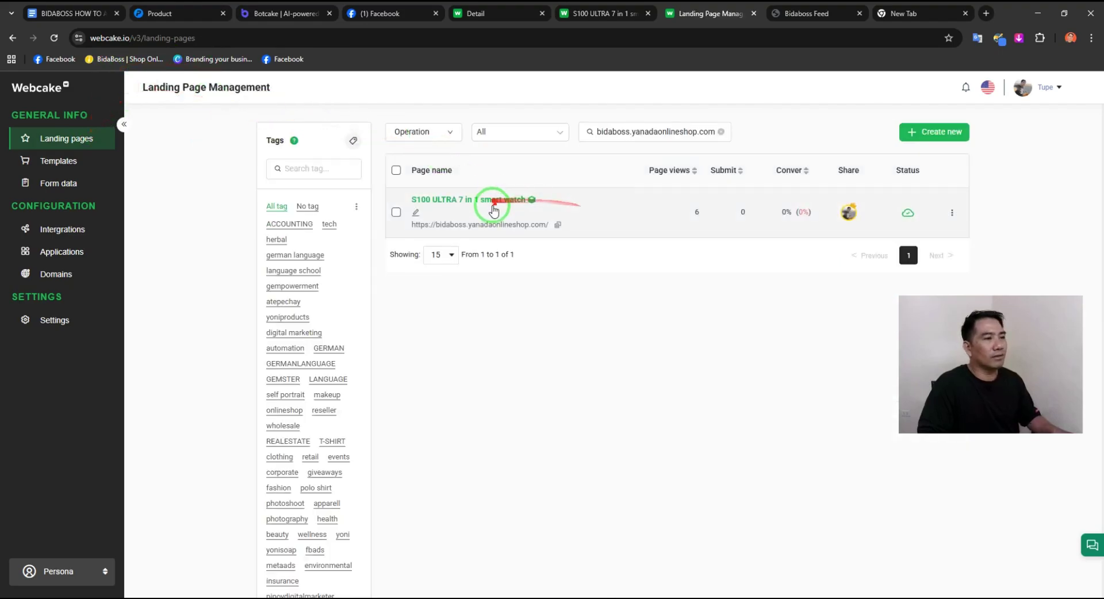
# Step: Rename the S100 ULTRA 7 in 1 smart watch landing page to BIDABOSS SHOP and save the new name
pyautogui.click(952, 212)
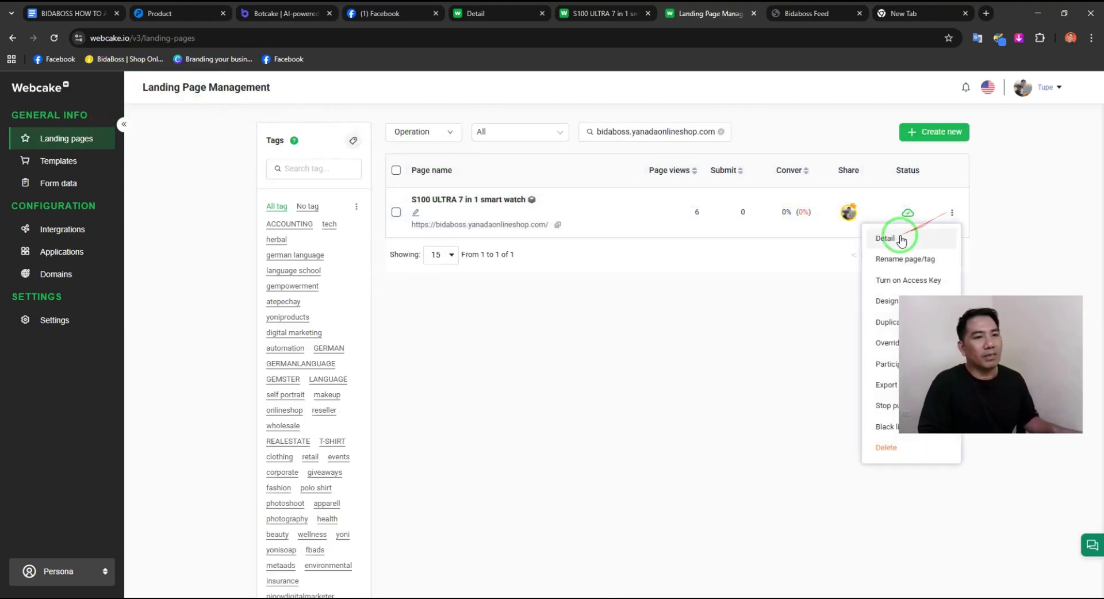
pyautogui.click(899, 266)
pyautogui.moveTo(510, 298); pyautogui.dragTo(377, 302)
pyautogui.write('BI')
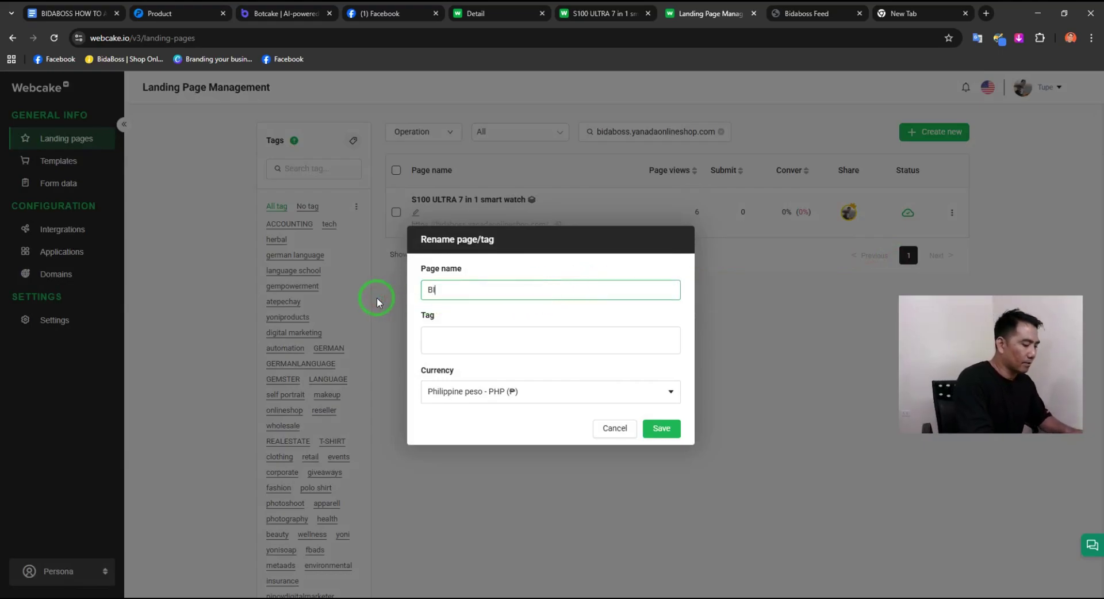
pyautogui.write('DABOSS')
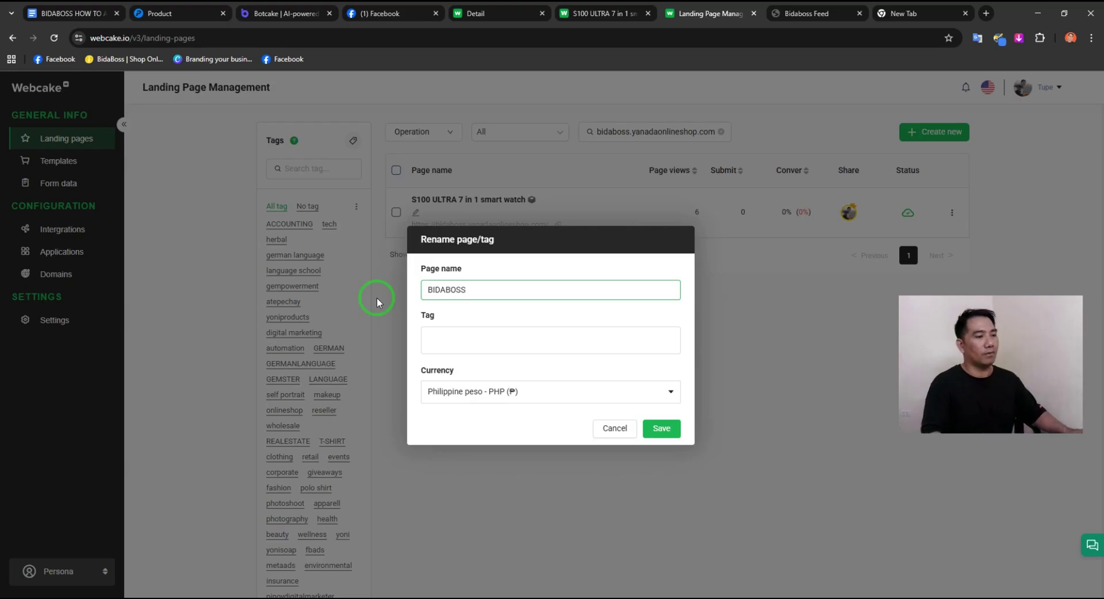
pyautogui.write(' SH')
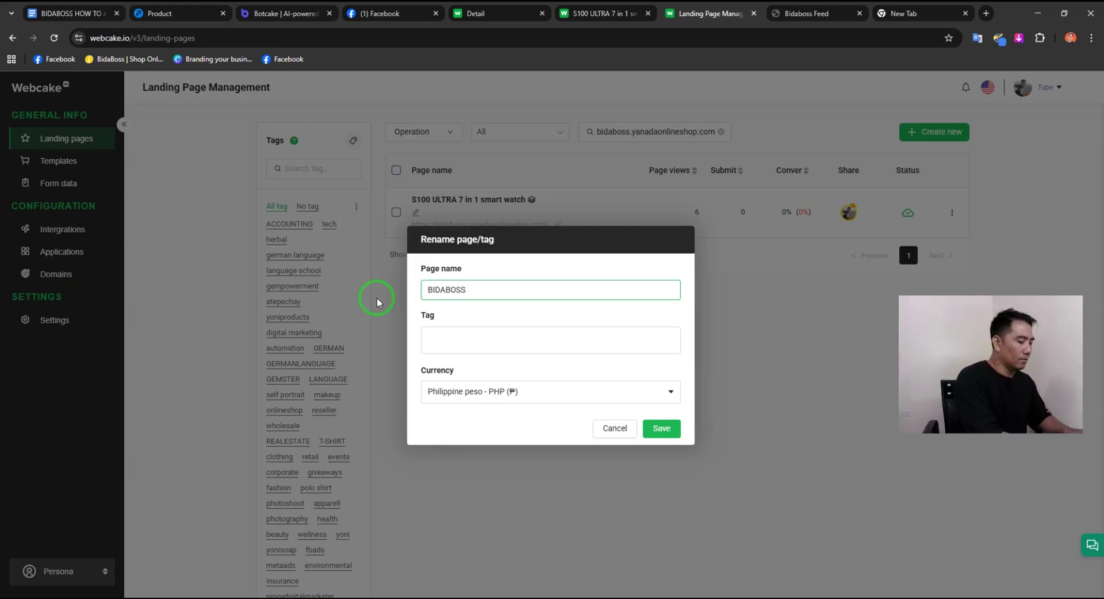
pyautogui.write('OP')
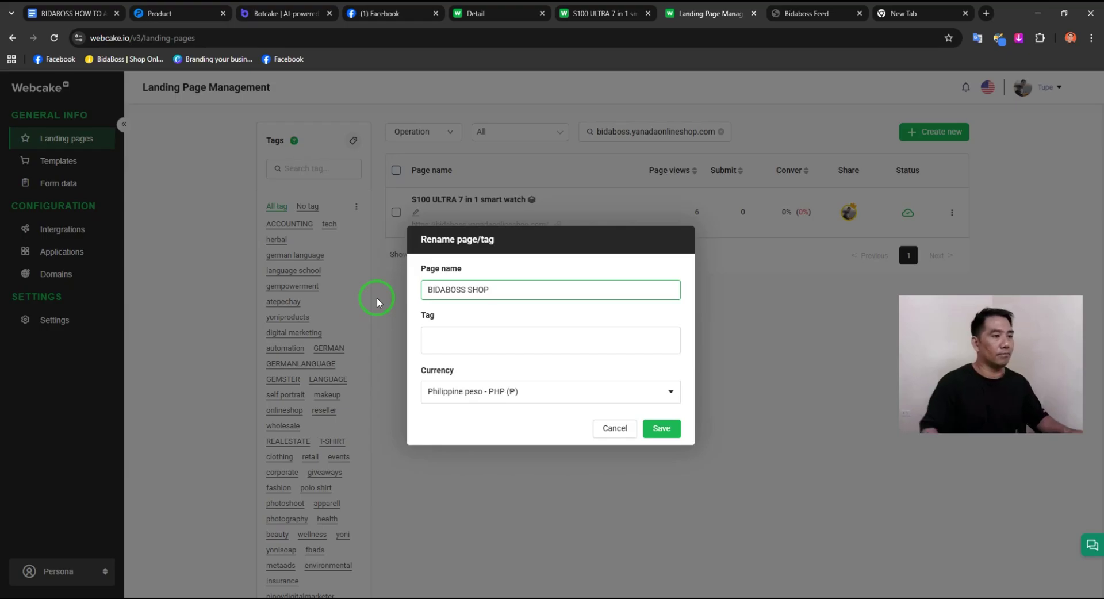
pyautogui.click(656, 427)
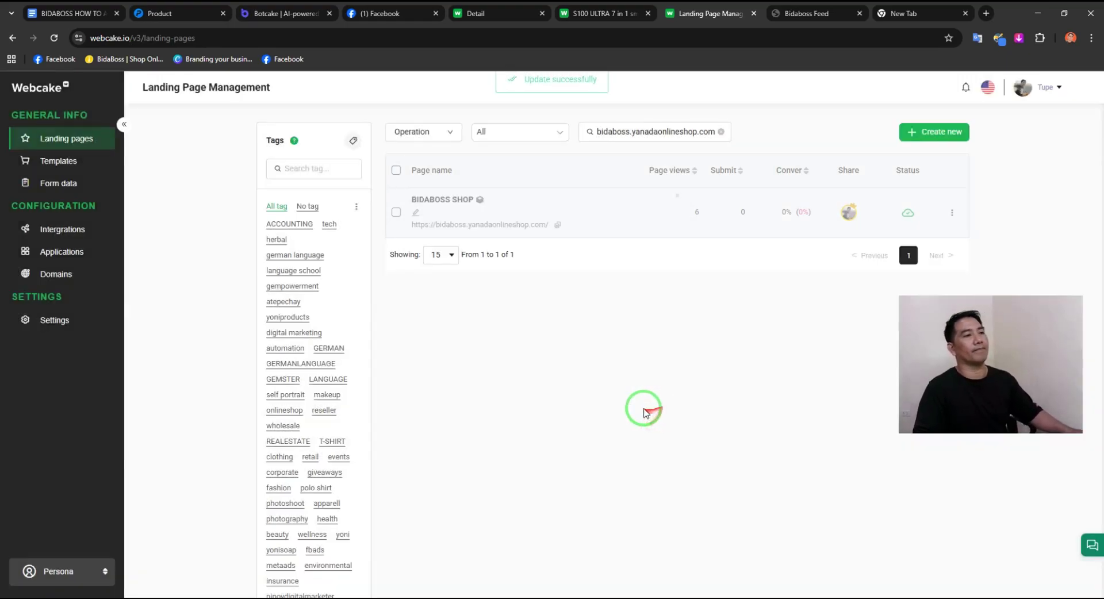
# Step: Open the BIDABOSS SHOP landing page for editing from its detail page
pyautogui.click(448, 199)
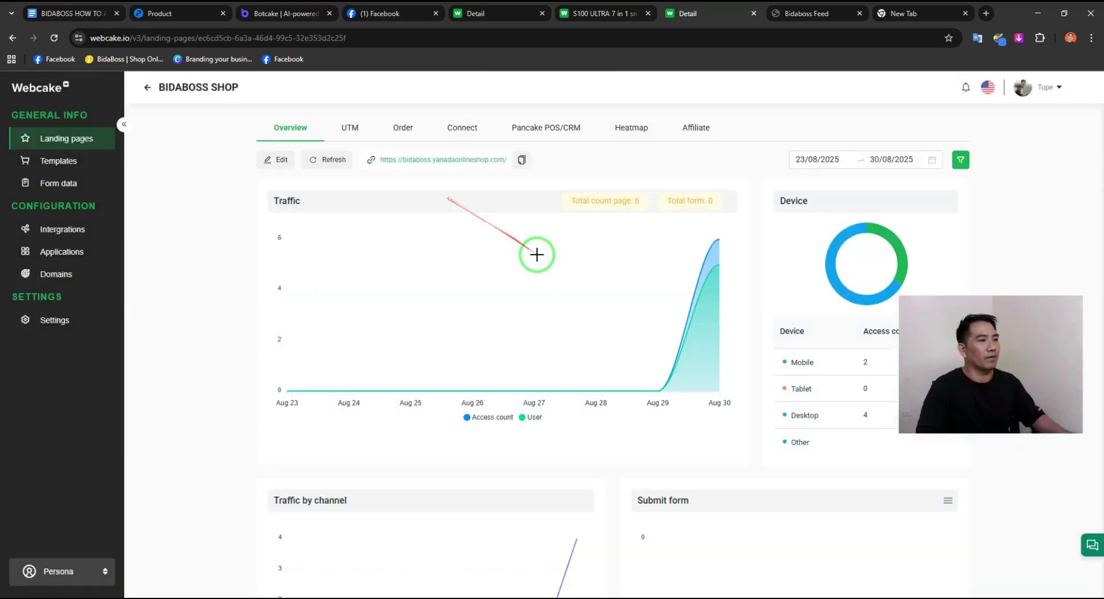
pyautogui.click(268, 160)
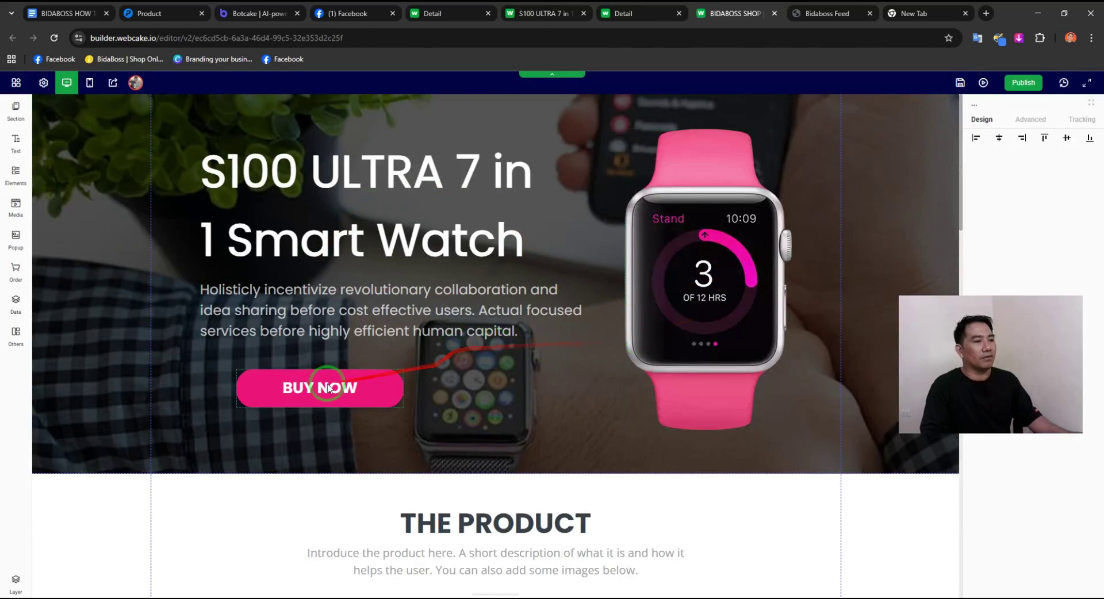
# Step: Move the hero headline, description and BUY NOW button together slightly down and to the right, and shift the watch image slightly down
pyautogui.moveTo(485, 422); pyautogui.dragTo(485, 423)
pyautogui.moveTo(295, 175); pyautogui.dragTo(315, 200)
pyautogui.click(697, 312)
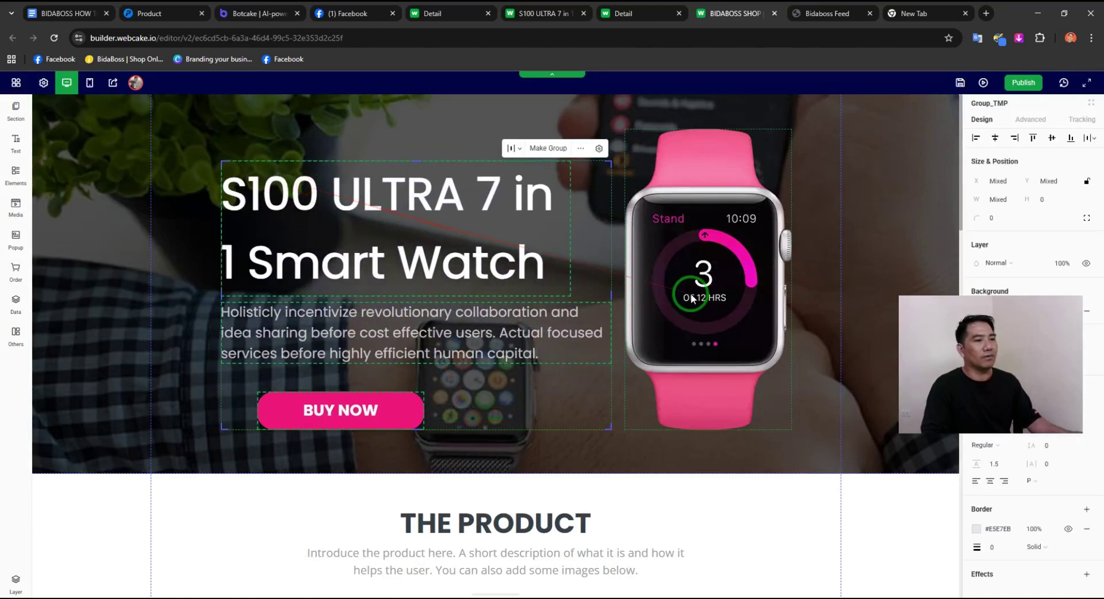
# Step: Add an H1 heading above the hero headline and set its text to "NEW arrival"
pyautogui.click(279, 127)
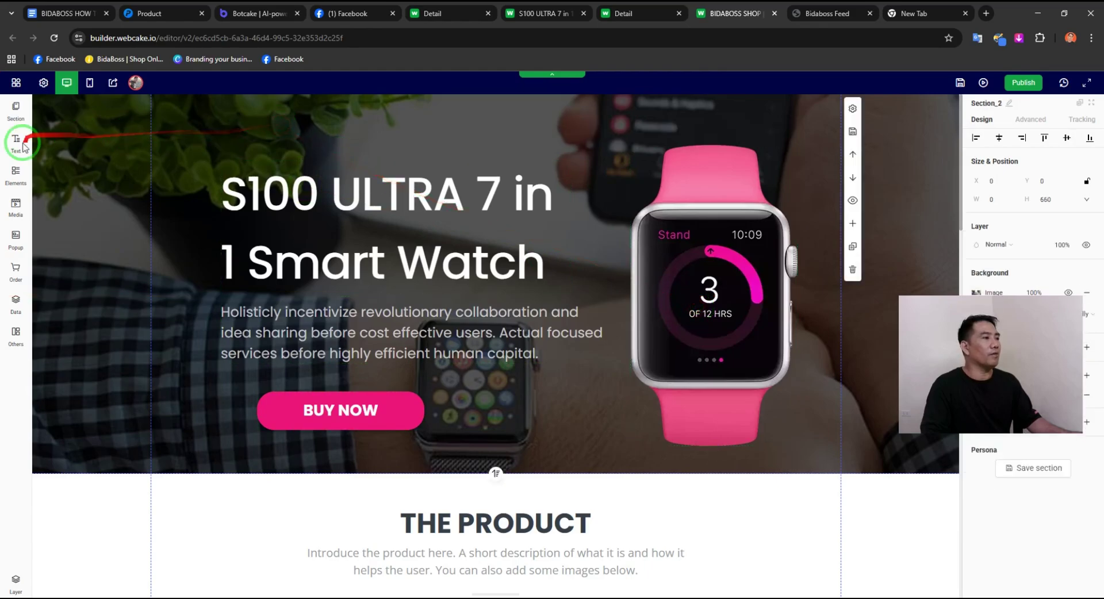
pyautogui.click(14, 149)
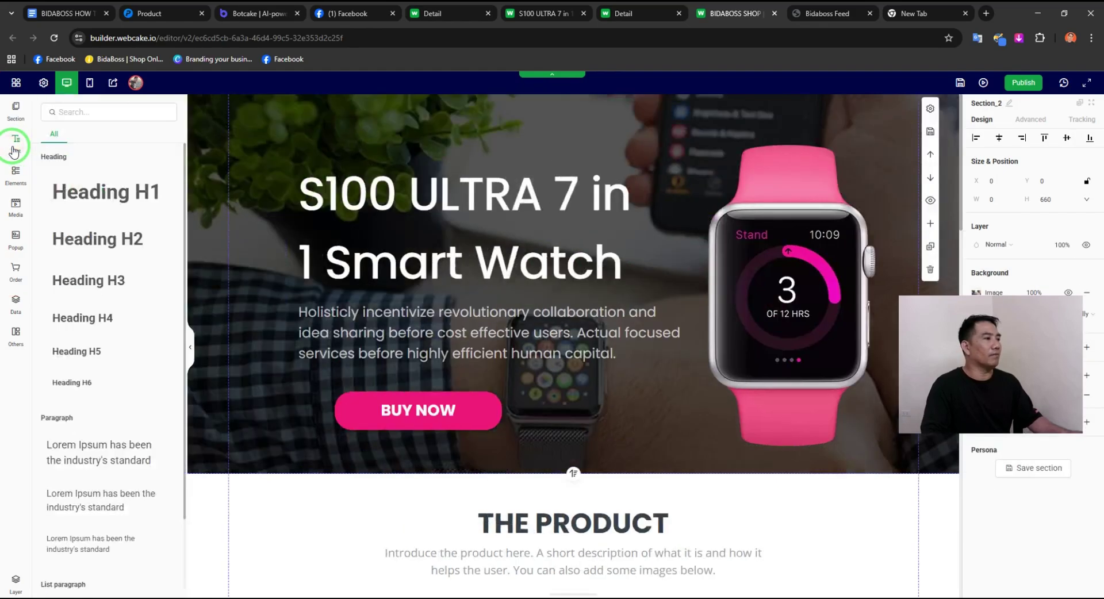
pyautogui.click(143, 190)
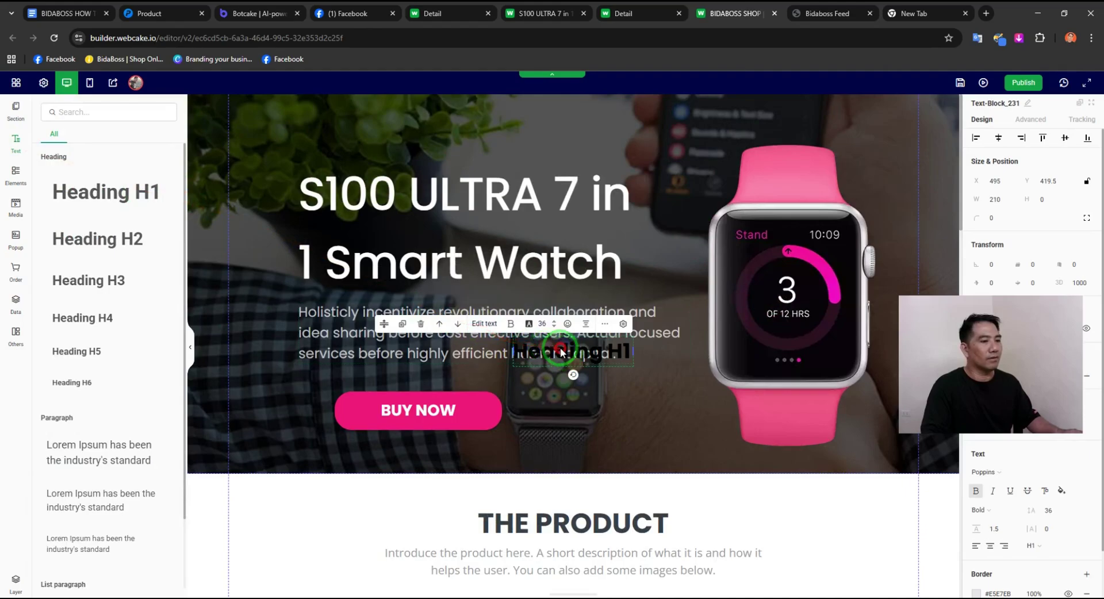
pyautogui.moveTo(549, 352); pyautogui.dragTo(366, 138)
pyautogui.doubleClick(369, 140)
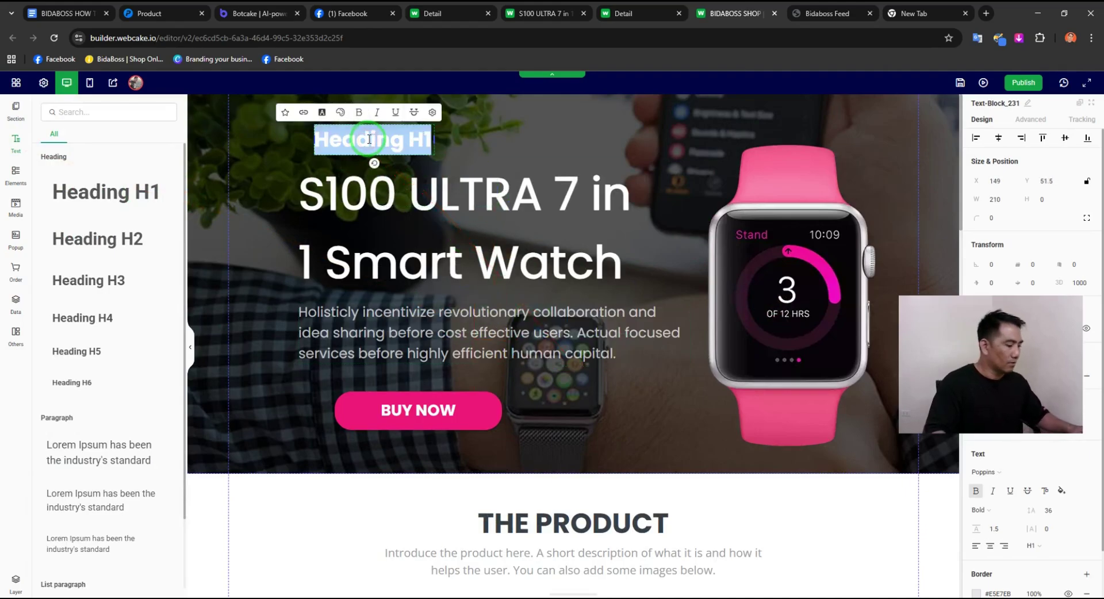
pyautogui.write('NEW arrival')
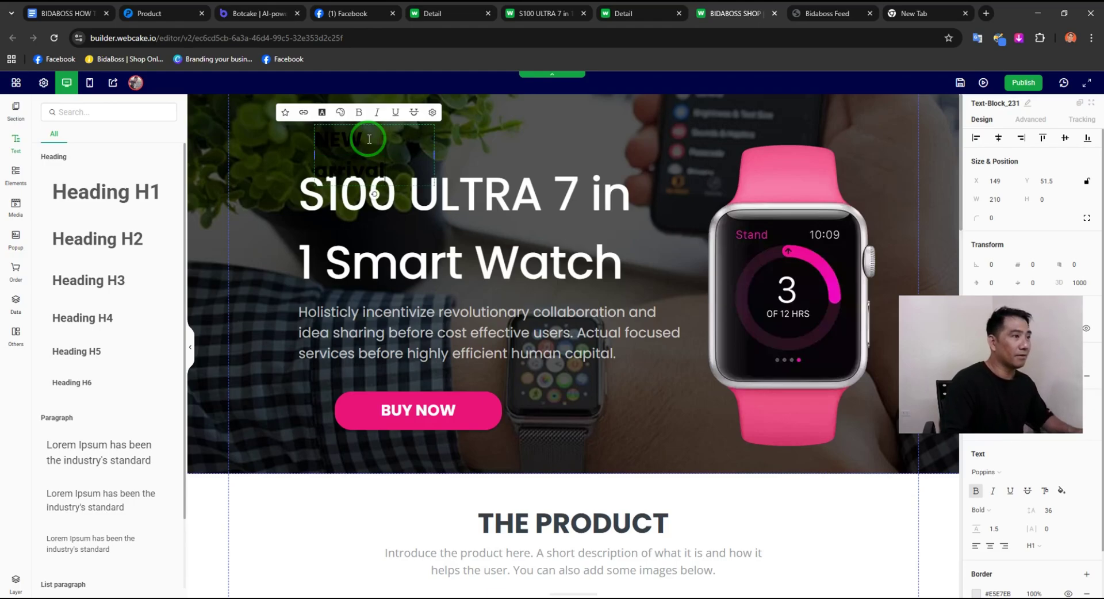
# Step: Widen the NEW arrival heading box to about 336 so it fits on one line, and color the text white
pyautogui.tripleClick(369, 138)
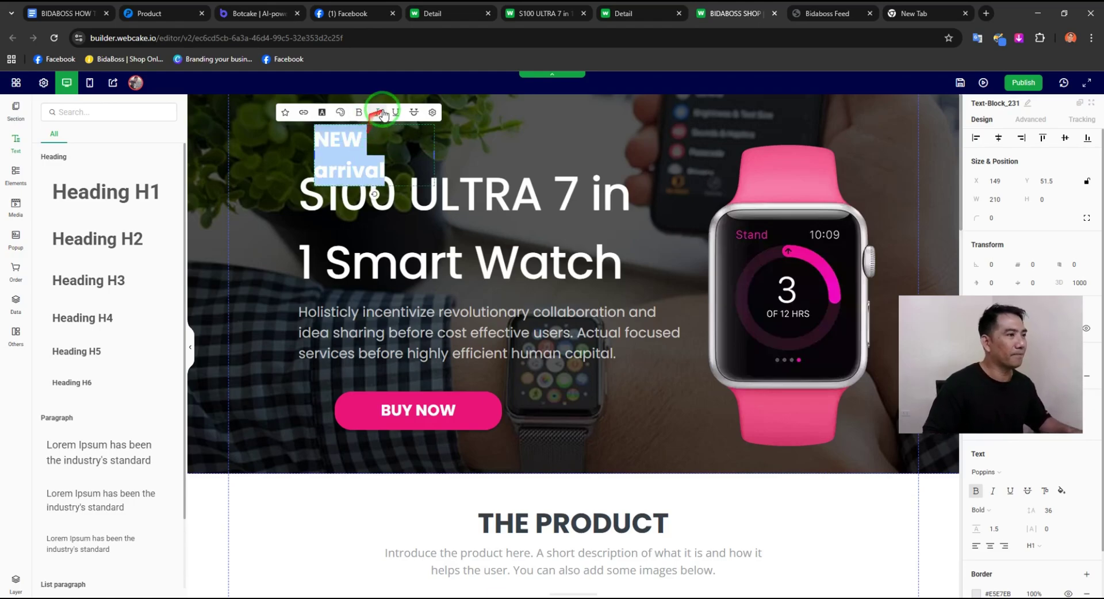
pyautogui.moveTo(431, 158); pyautogui.dragTo(506, 160)
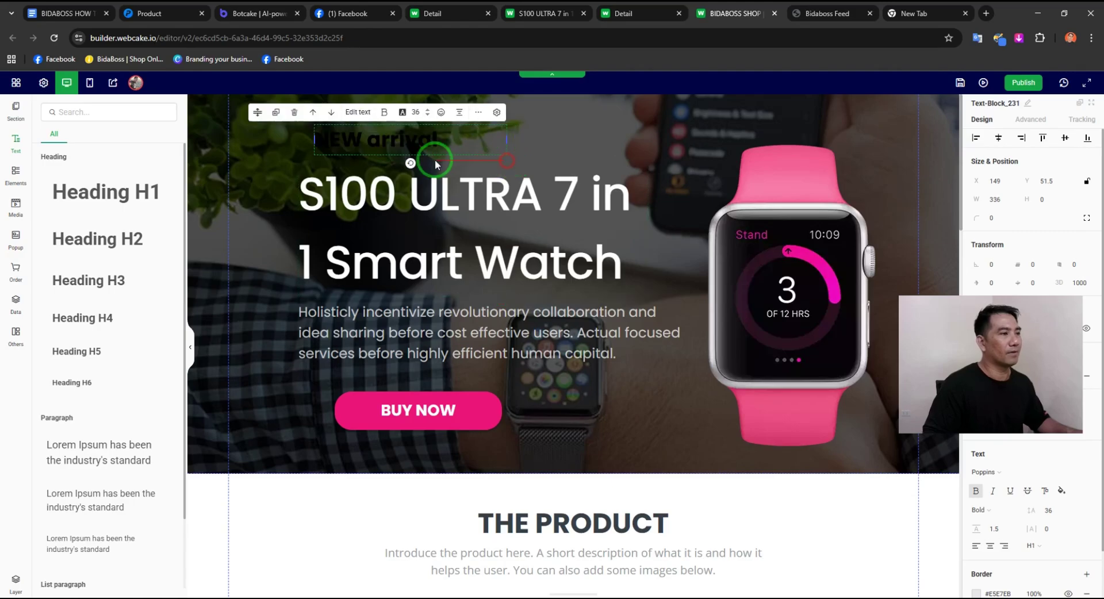
pyautogui.doubleClick(426, 140)
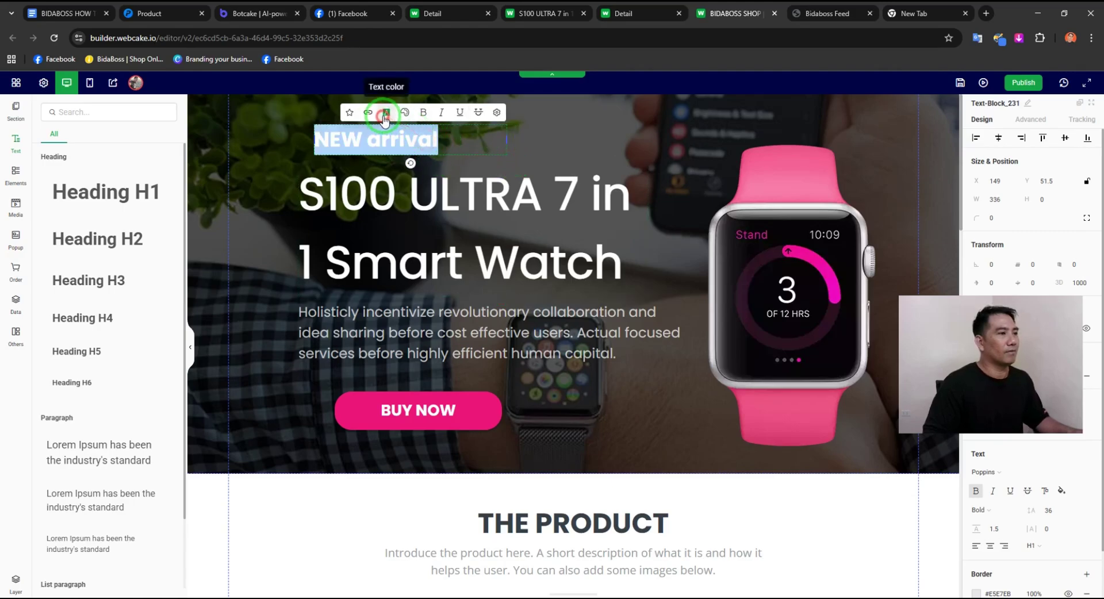
pyautogui.click(385, 115)
pyautogui.click(358, 141)
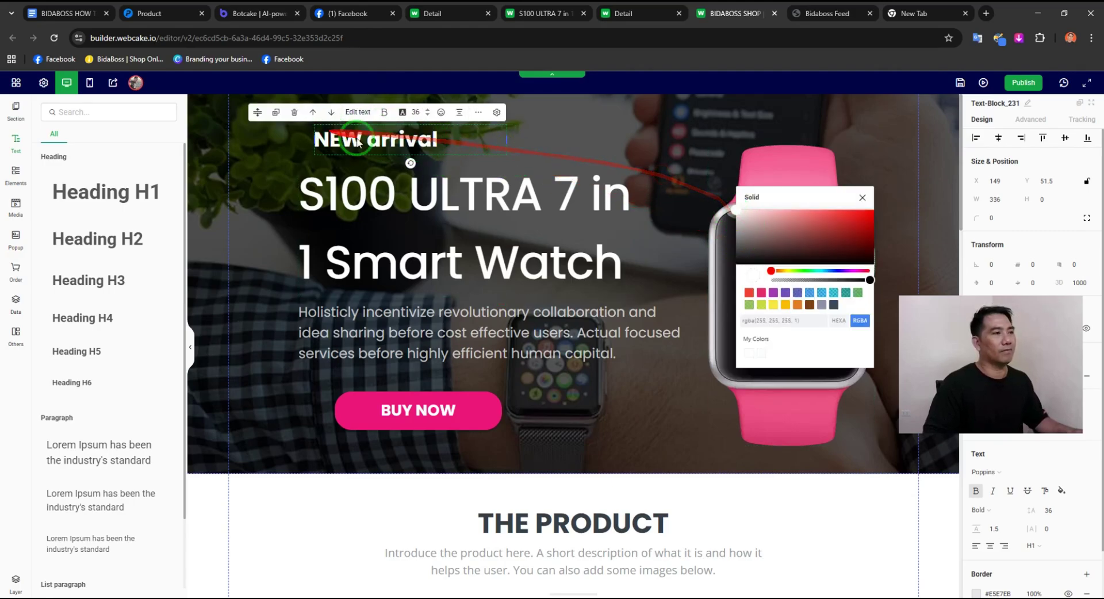
# Step: Change the heading text to NEW ARRIVAL, narrow its box to about 262 and shift it right to about X 229
pyautogui.moveTo(445, 141); pyautogui.dragTo(371, 135)
pyautogui.write('a')
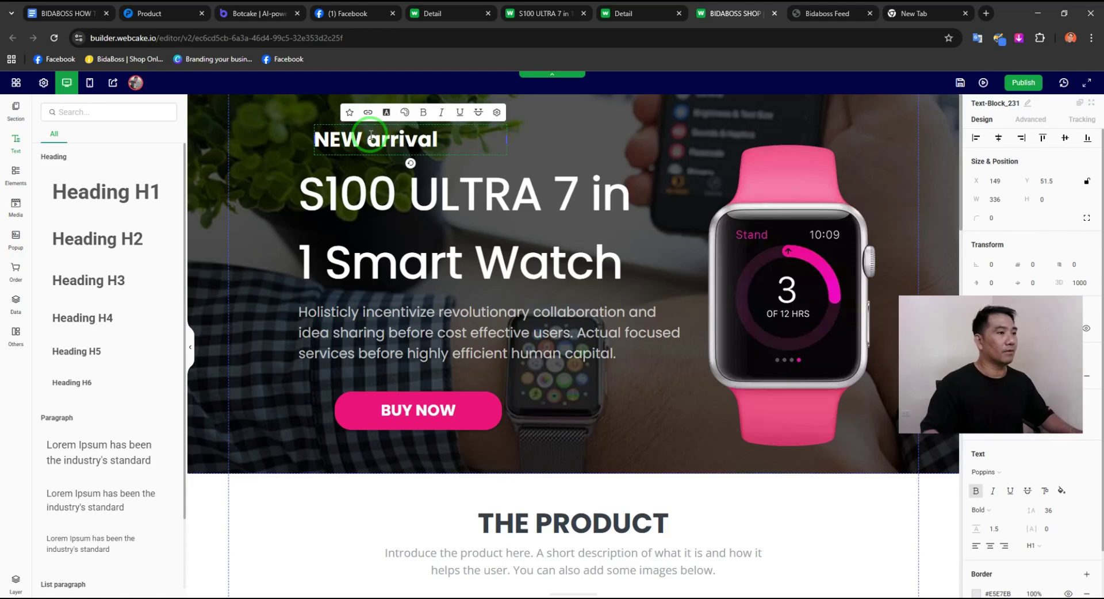
pyautogui.press('BackSpace')
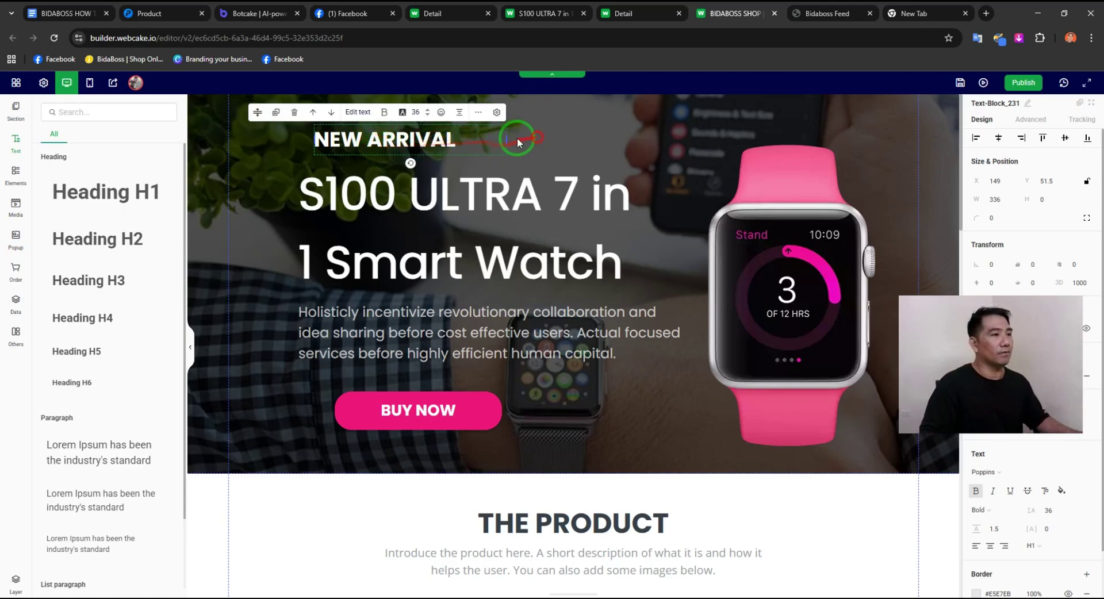
pyautogui.moveTo(517, 137)
pyautogui.mouseDown()
pyautogui.moveTo(483, 137)
pyautogui.moveTo(522, 137)
pyautogui.moveTo(504, 140)
pyautogui.mouseUp()
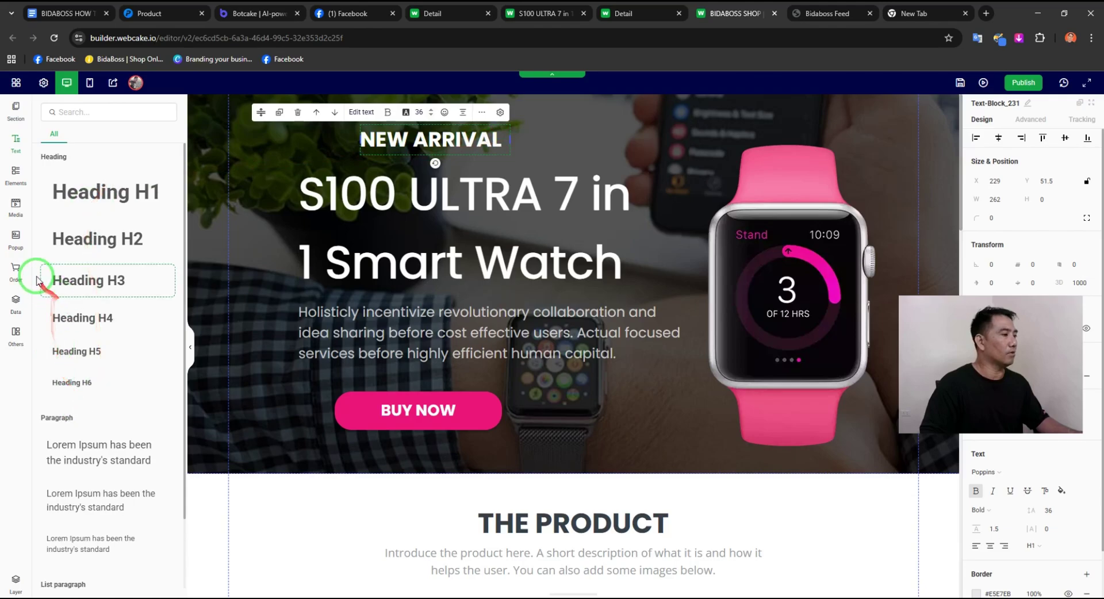
# Step: Try placing the BIDABOSS logo images.png from the media library over the hero headline, and delete it from the page
pyautogui.click(18, 212)
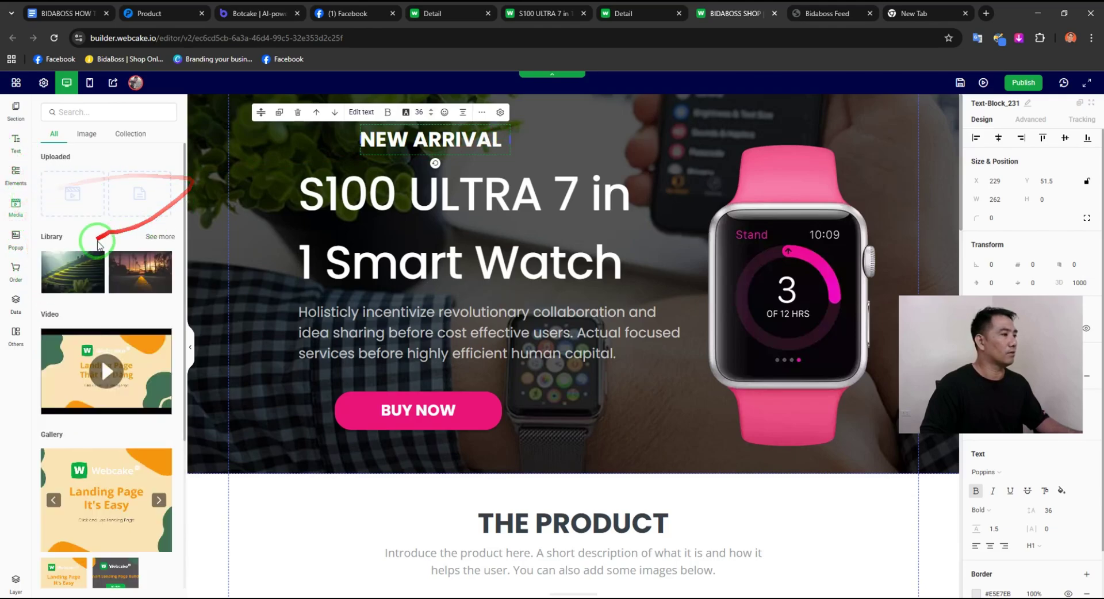
pyautogui.click(64, 192)
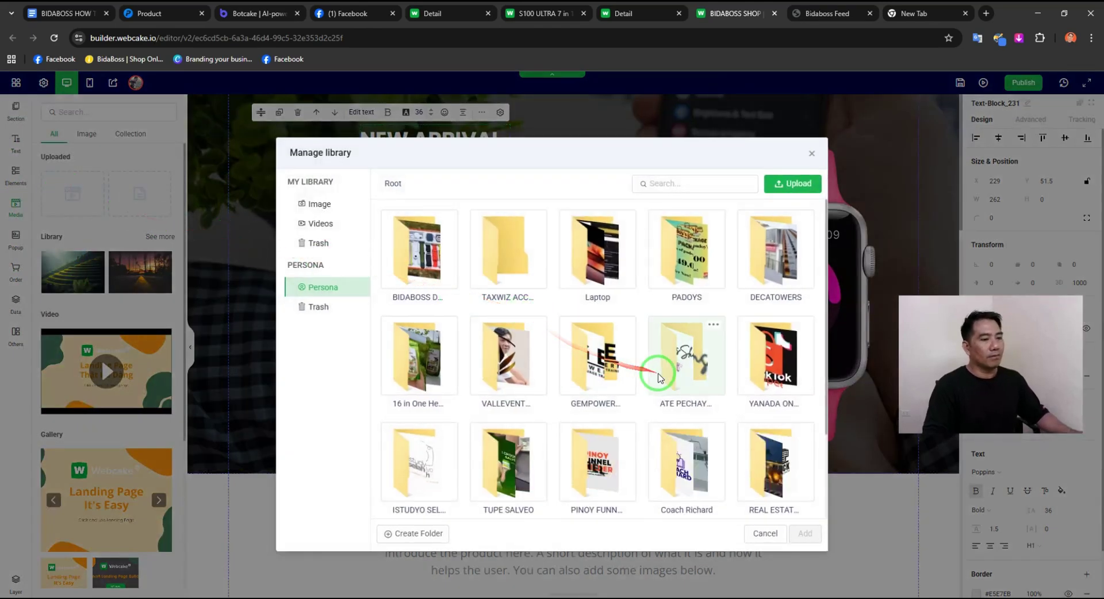
pyautogui.click(437, 279)
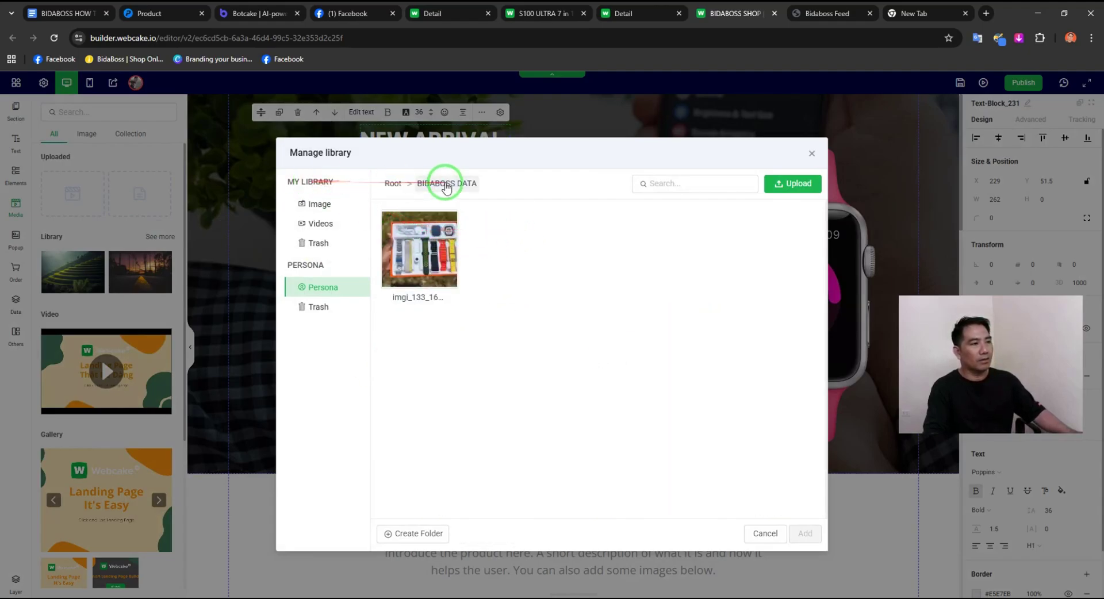
pyautogui.click(394, 184)
pyautogui.scroll(-2, 698, 433)
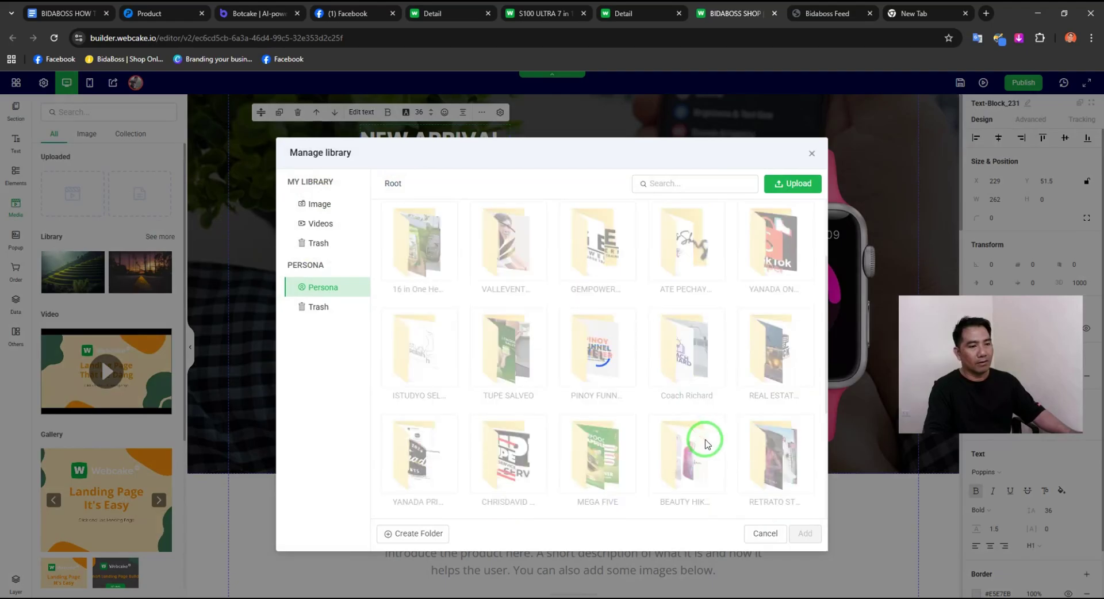
pyautogui.scroll(-3, 705, 440)
pyautogui.click(680, 286)
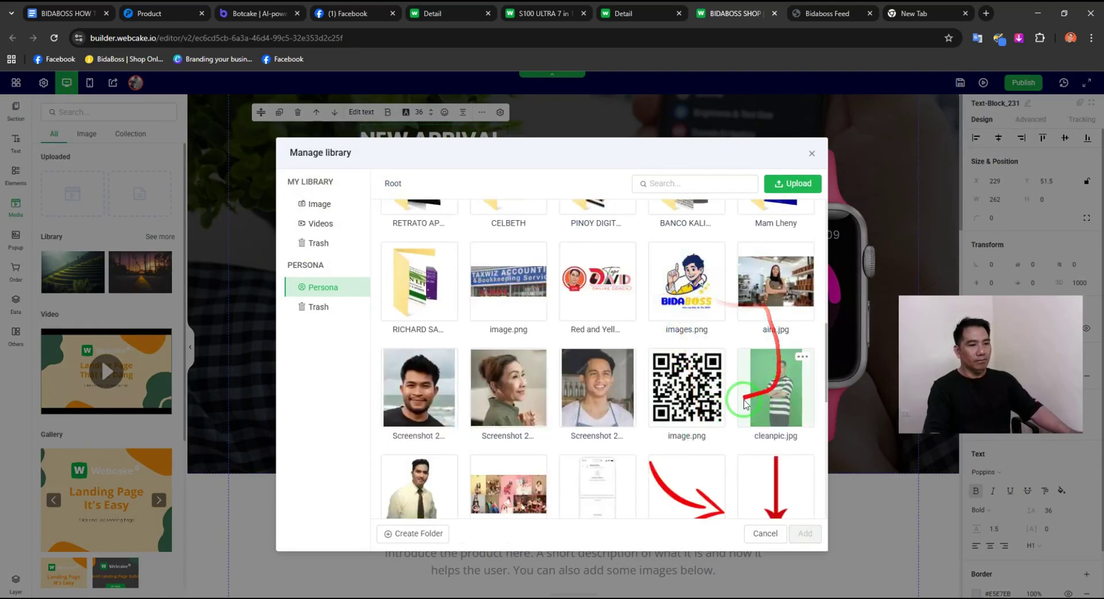
pyautogui.click(690, 279)
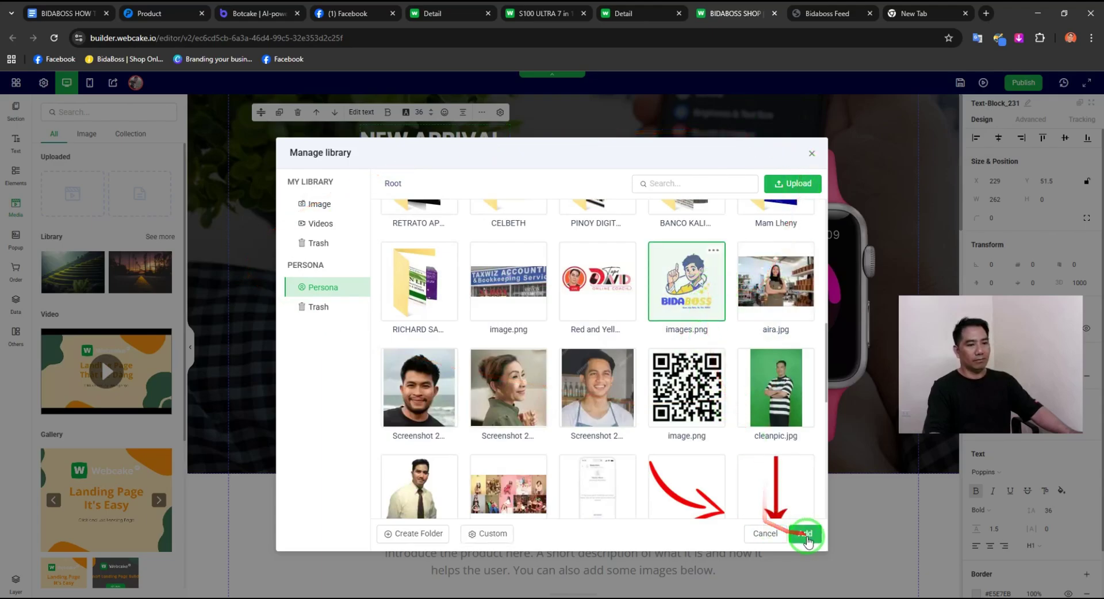
pyautogui.click(805, 533)
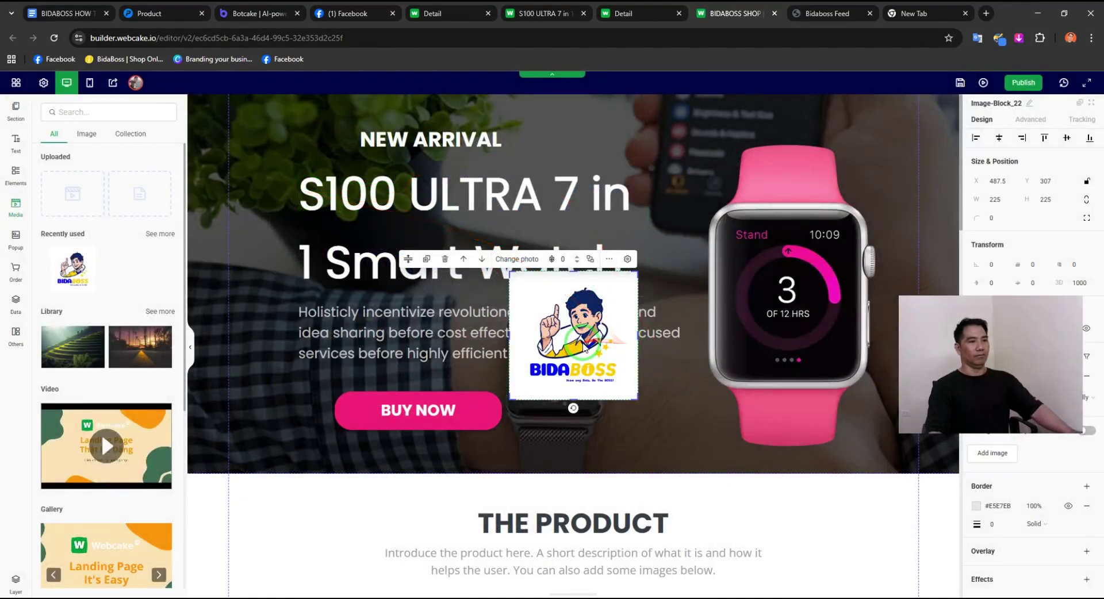
pyautogui.moveTo(613, 351); pyautogui.dragTo(585, 257)
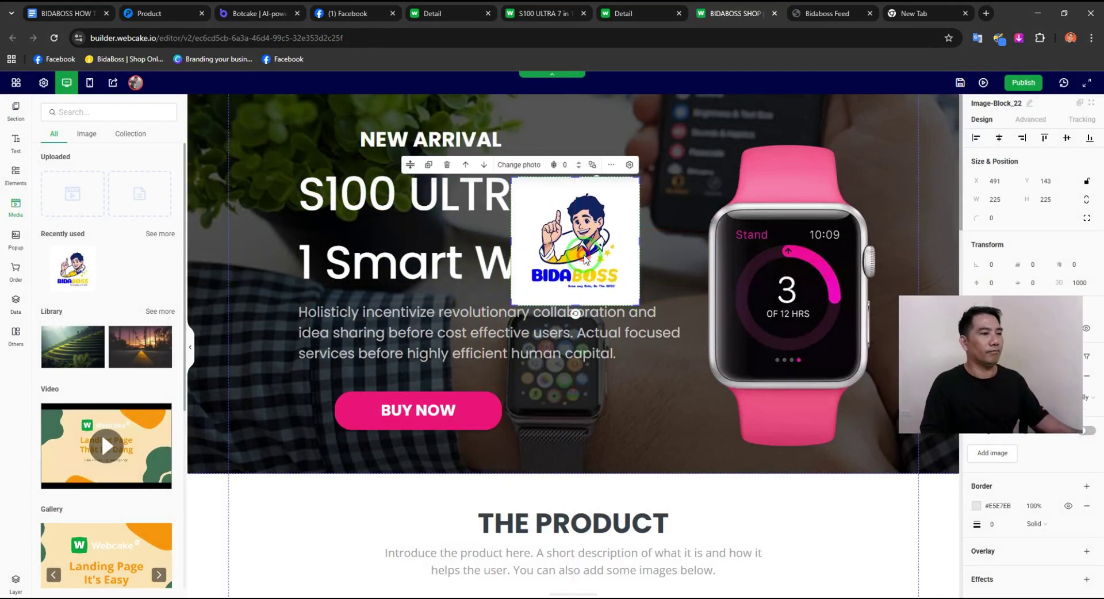
pyautogui.press('Delete')
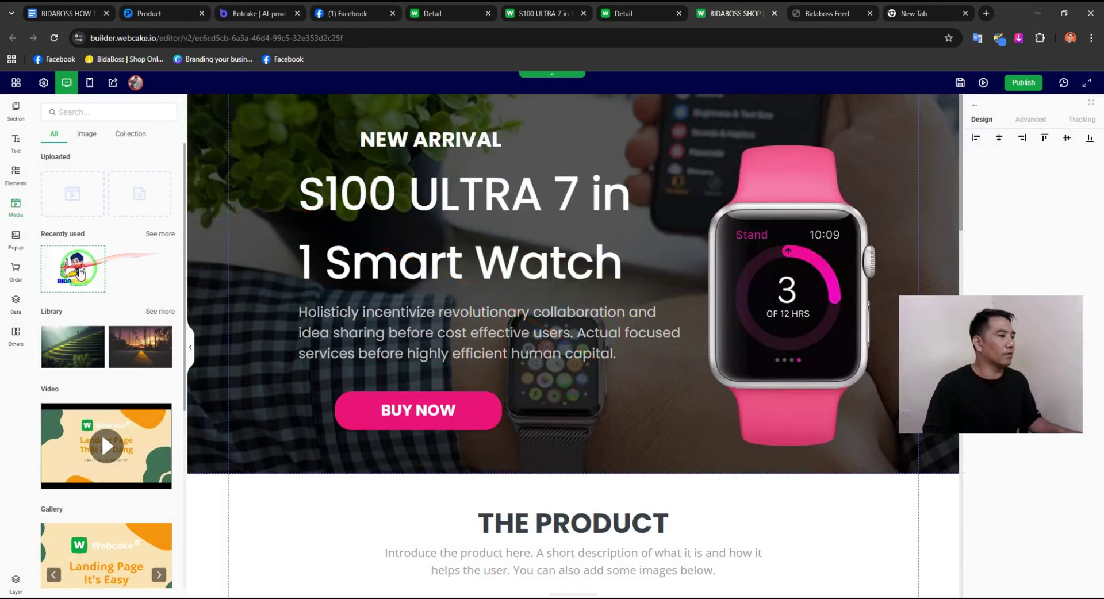
# Step: Move the NEW ARRIVAL heading to about X 122, Y 64.5, aligned with the left edge of the hero headline
pyautogui.moveTo(412, 140); pyautogui.dragTo(353, 151)
pyautogui.scroll(-4, 681, 361)
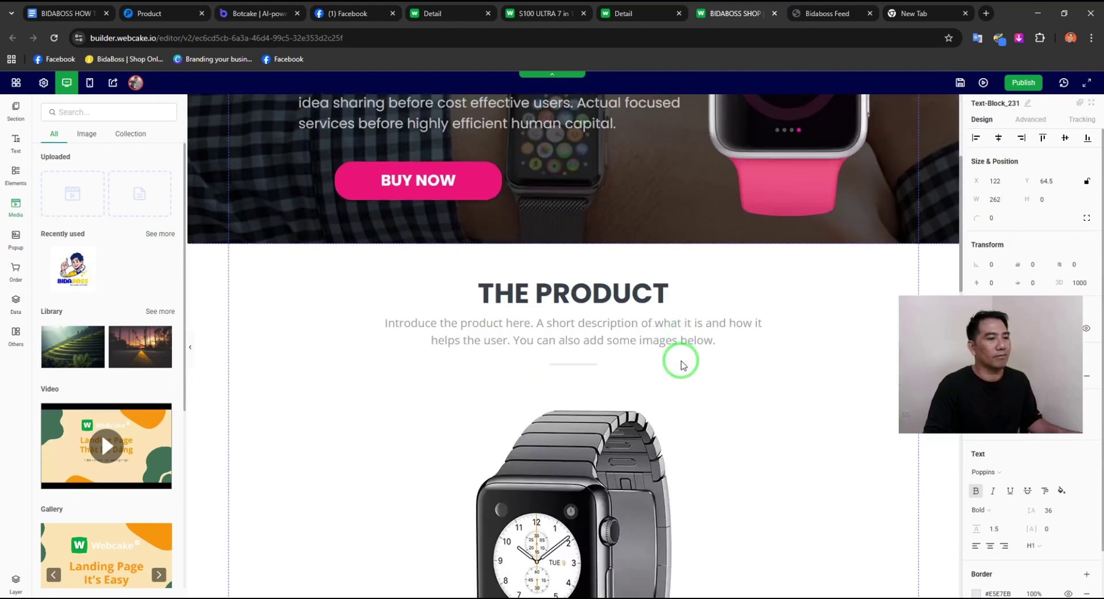
pyautogui.scroll(3, 681, 361)
pyautogui.scroll(-6, 726, 361)
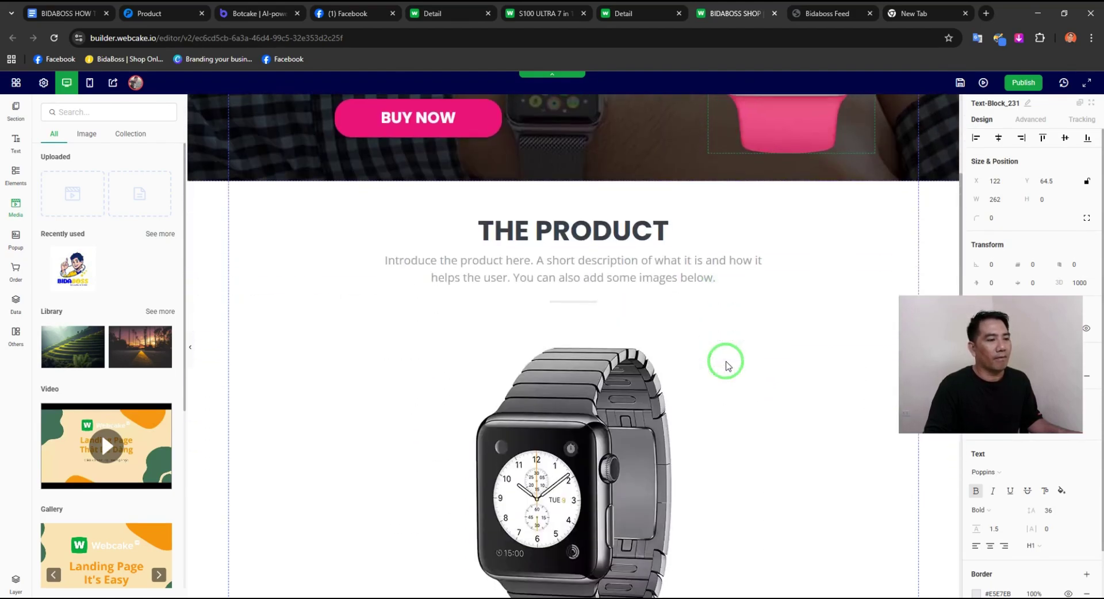
pyautogui.scroll(-5, 726, 366)
pyautogui.scroll(6, 678, 339)
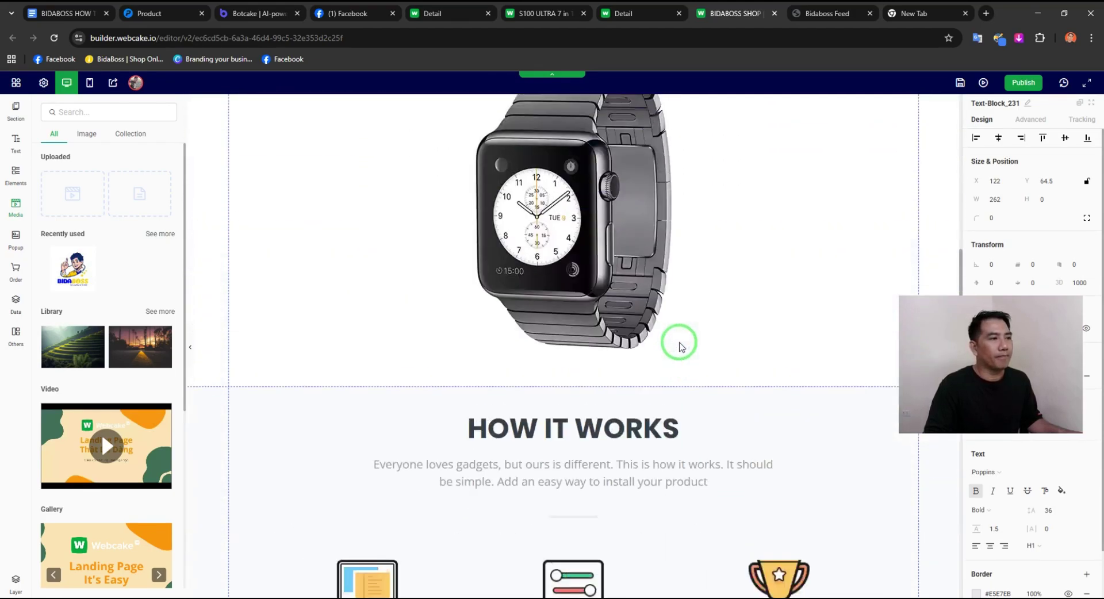
pyautogui.scroll(5, 680, 347)
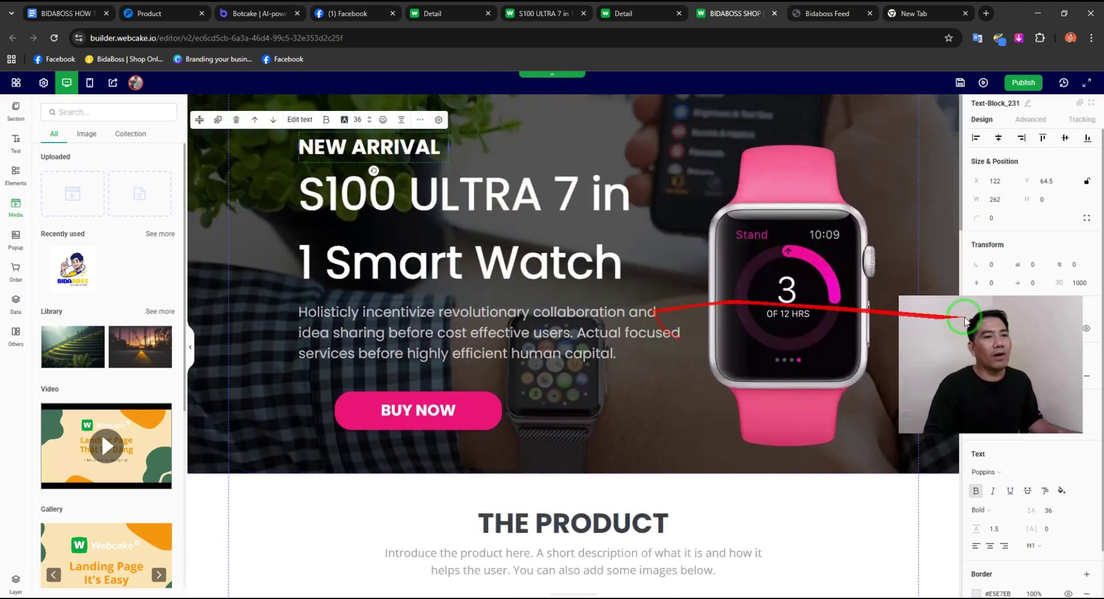
pyautogui.moveTo(998, 349); pyautogui.dragTo(1005, 328)
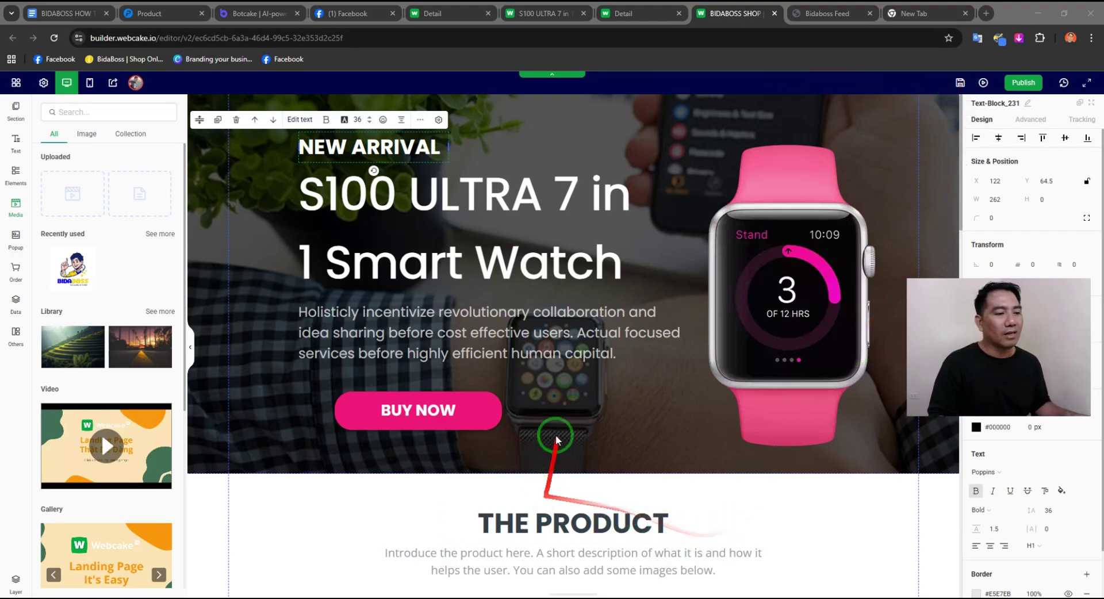
# Step: Save THE PRODUCT section as a global section named section_3 in the Root Folder
pyautogui.click(840, 506)
pyautogui.scroll(-5, 829, 461)
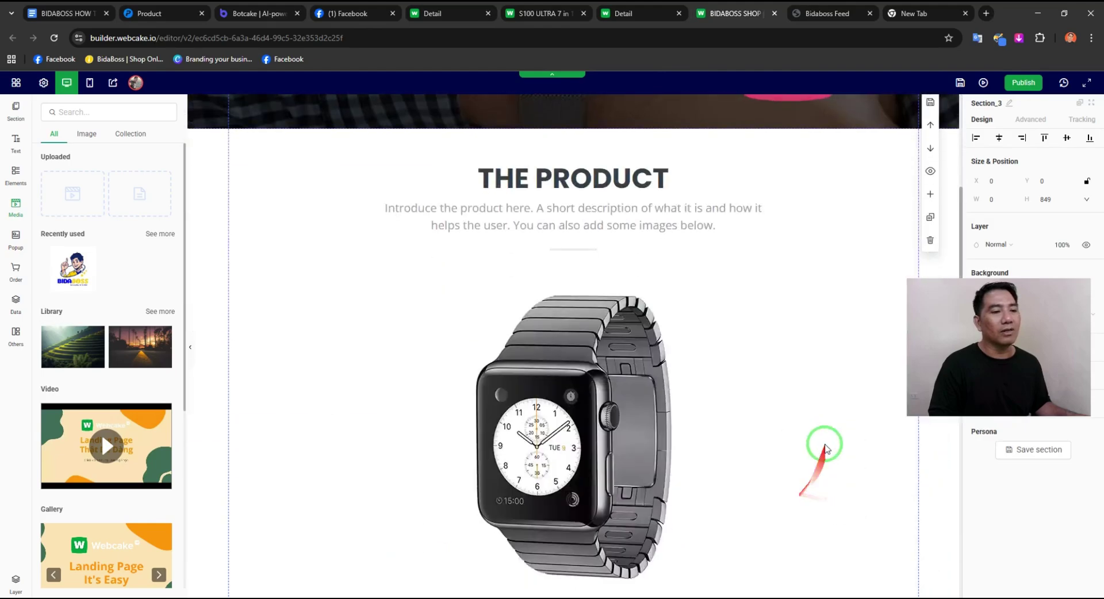
pyautogui.click(930, 106)
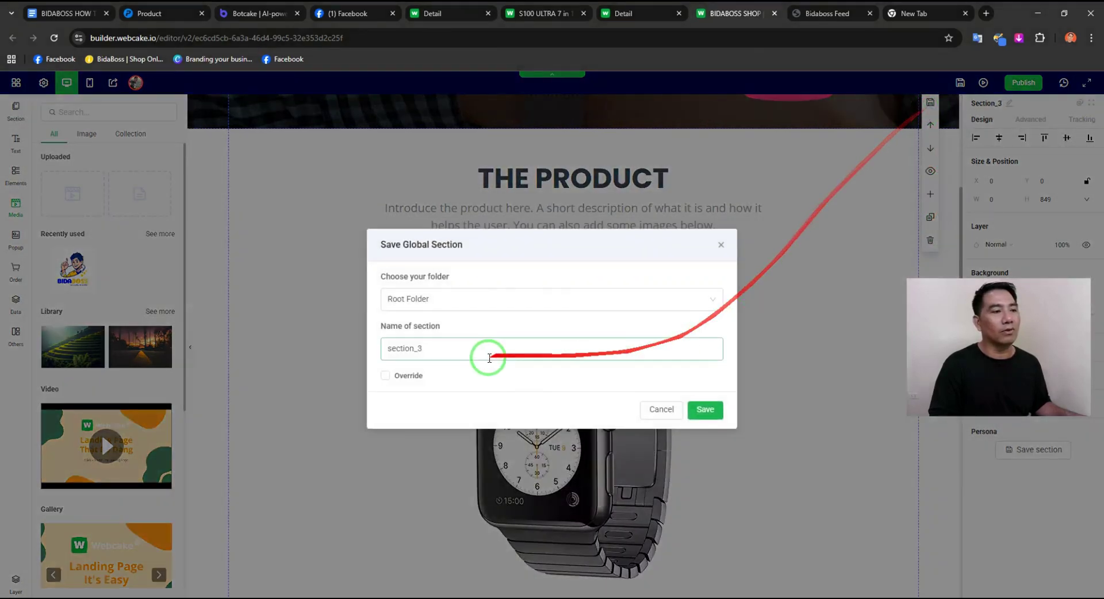
pyautogui.click(451, 349)
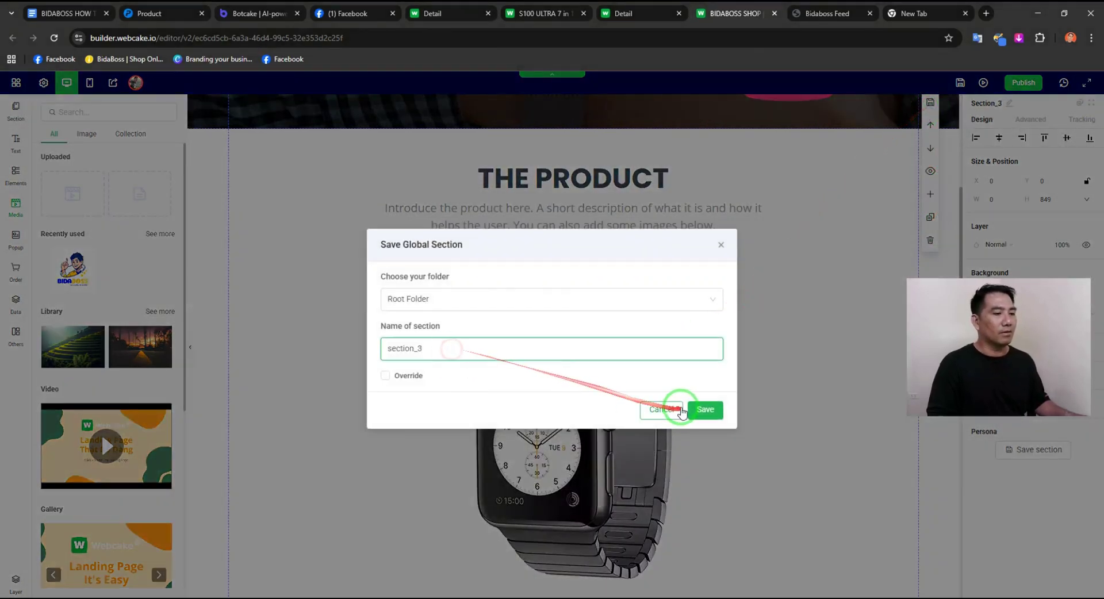
pyautogui.click(706, 410)
# Step: Save the HOW IT WORKS section as a global section named section_4 in the Root Folder
pyautogui.scroll(-2, 851, 417)
pyautogui.scroll(-3, 851, 418)
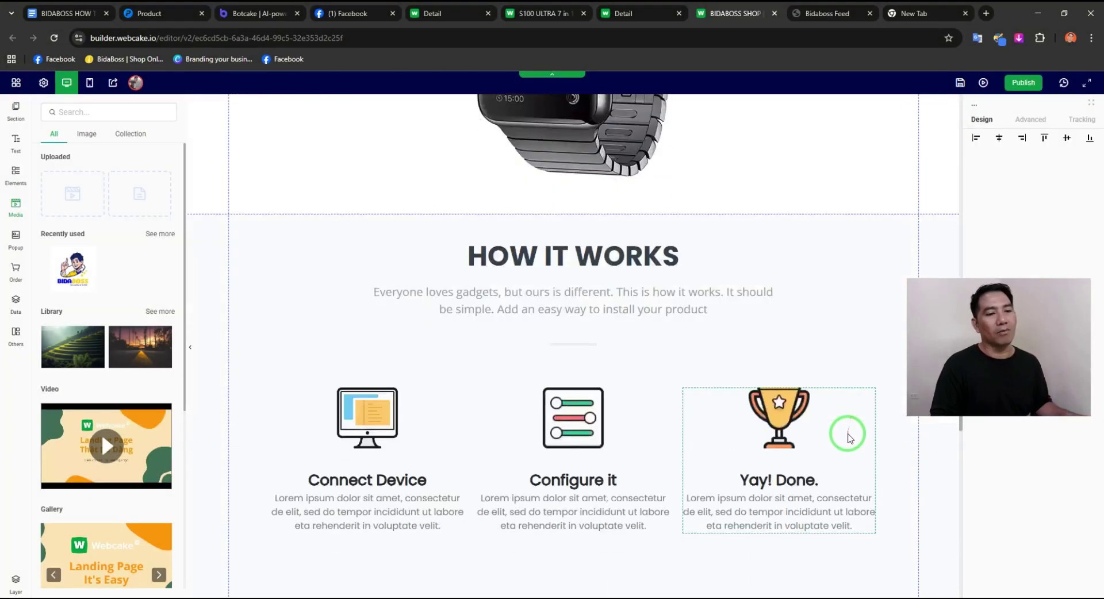
pyautogui.click(875, 310)
pyautogui.click(930, 254)
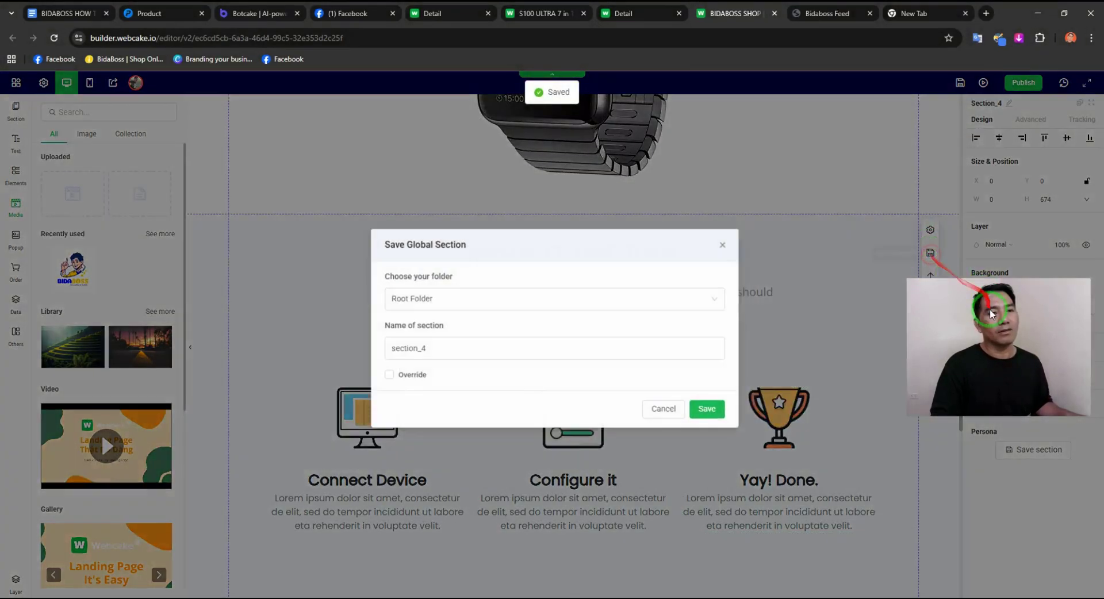
pyautogui.click(705, 410)
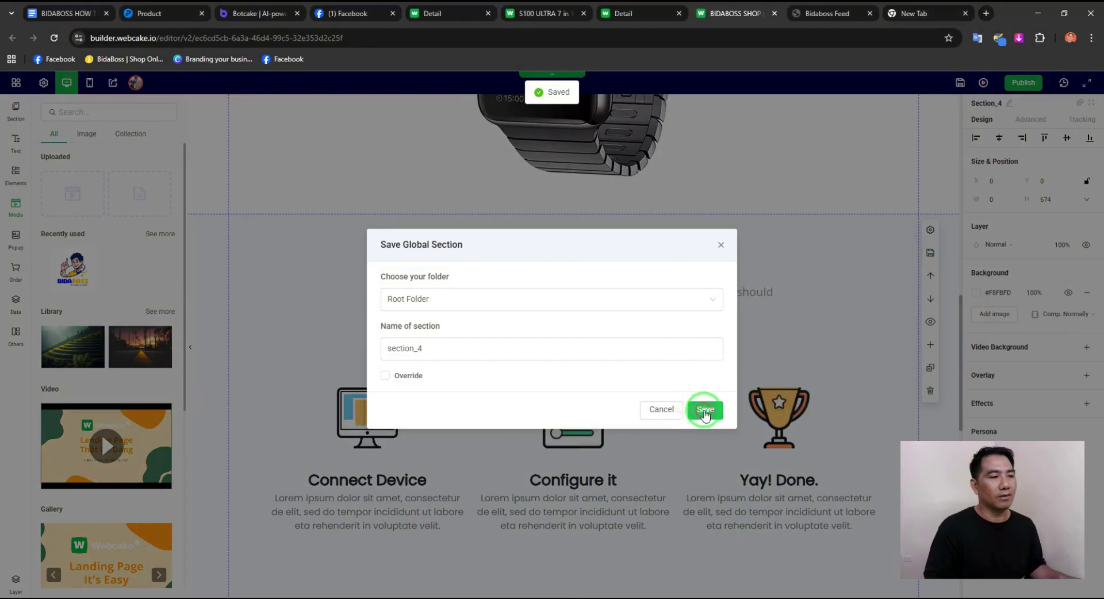
# Step: Save the Health and Fitness section as a global section named section_9 in the Root Folder
pyautogui.scroll(-7, 837, 387)
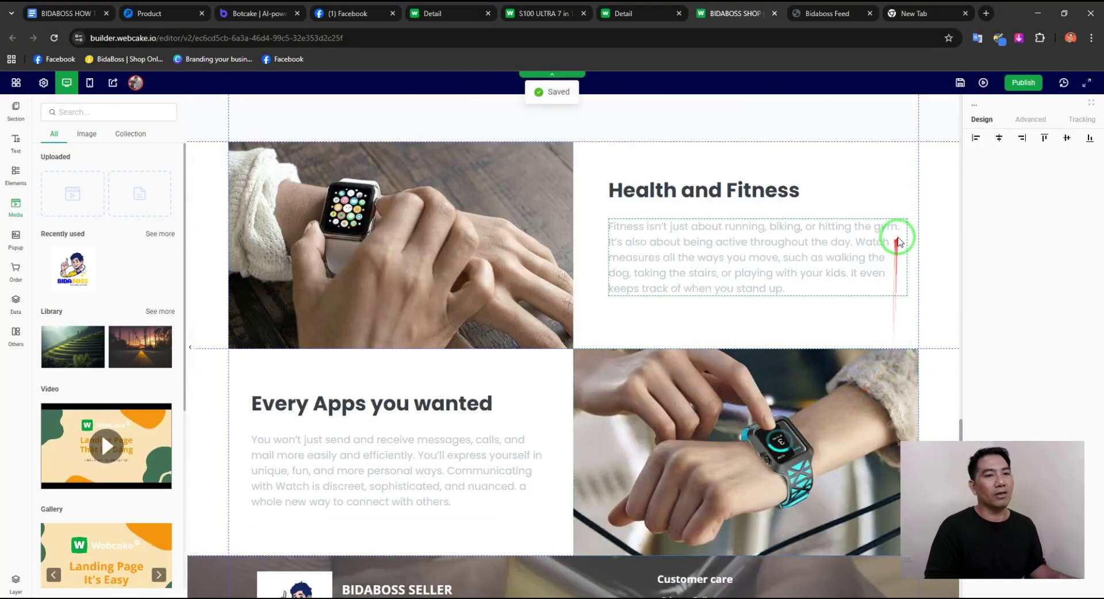
pyautogui.click(903, 192)
pyautogui.click(929, 139)
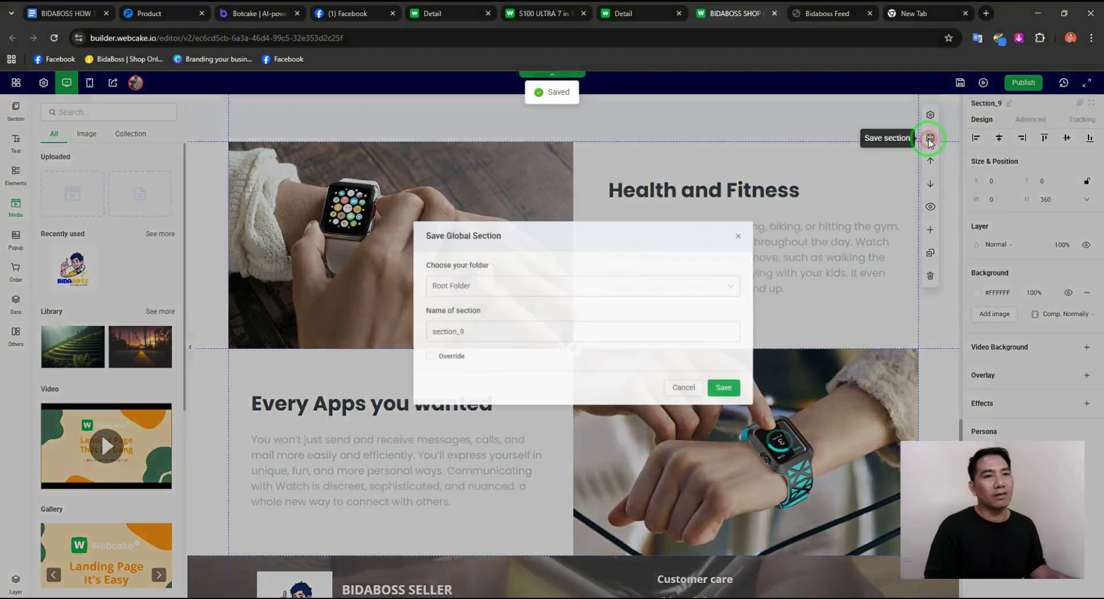
pyautogui.click(707, 406)
pyautogui.scroll(-2, 854, 347)
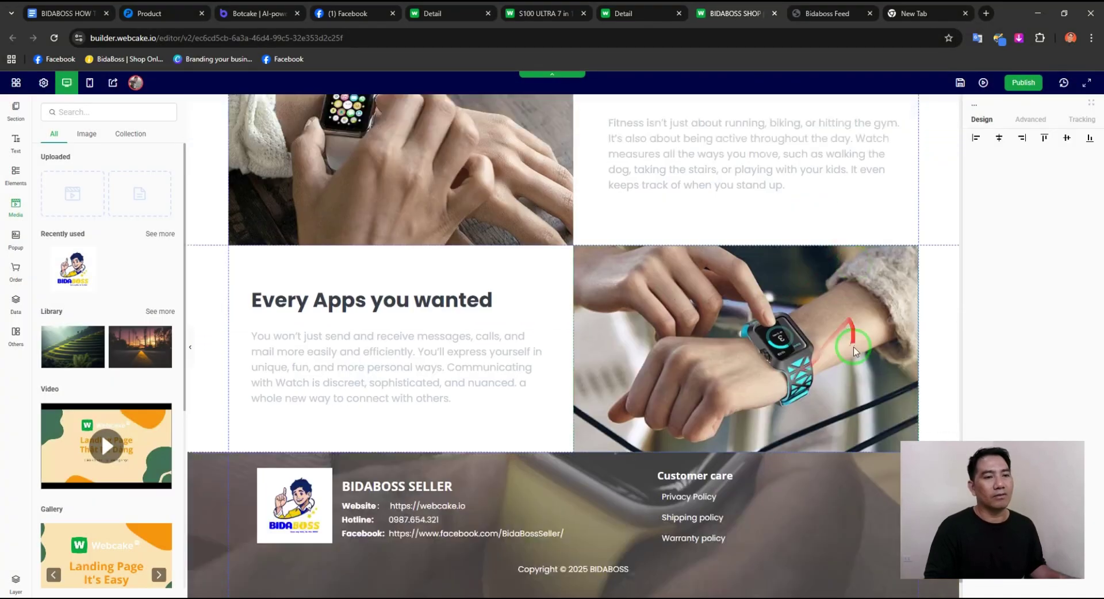
# Step: Save the hero section as a global section named section_2 in the Root Folder
pyautogui.scroll(-1, 851, 380)
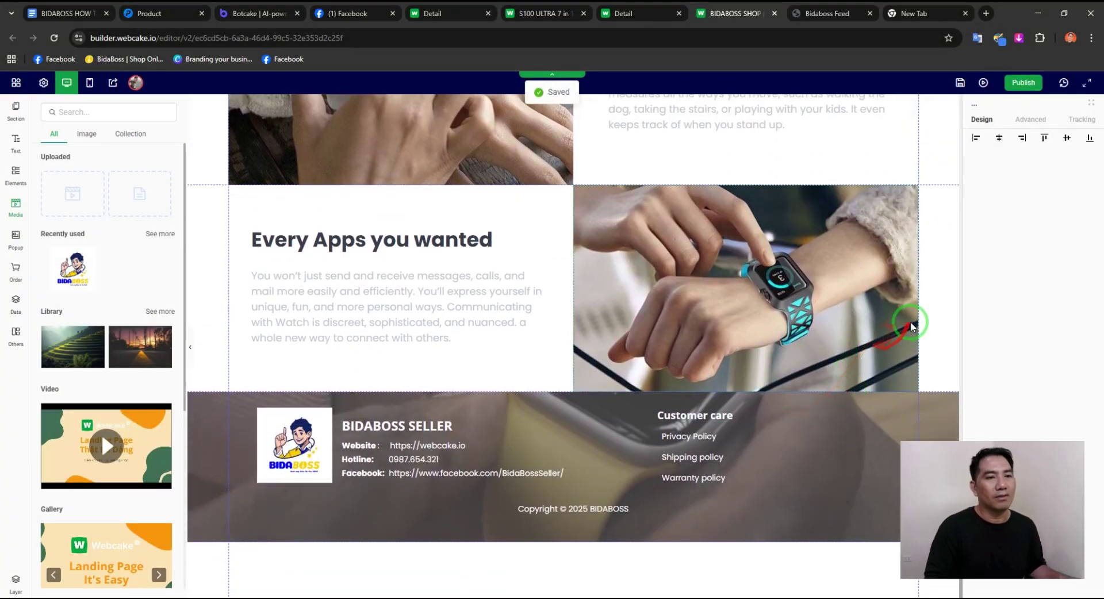
pyautogui.scroll(10, 910, 322)
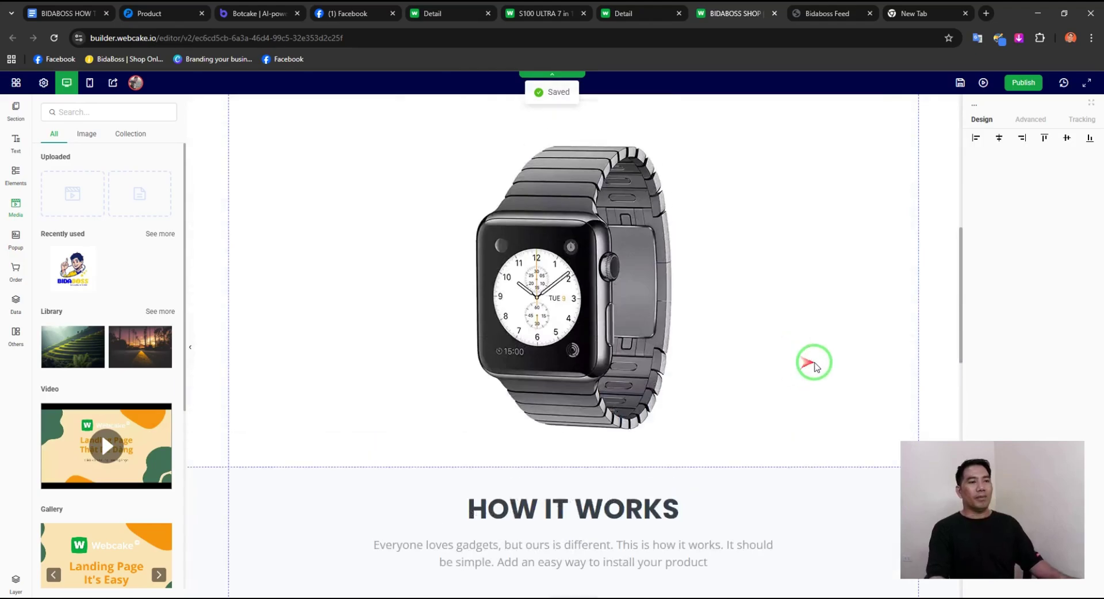
pyautogui.scroll(5, 814, 364)
pyautogui.click(914, 219)
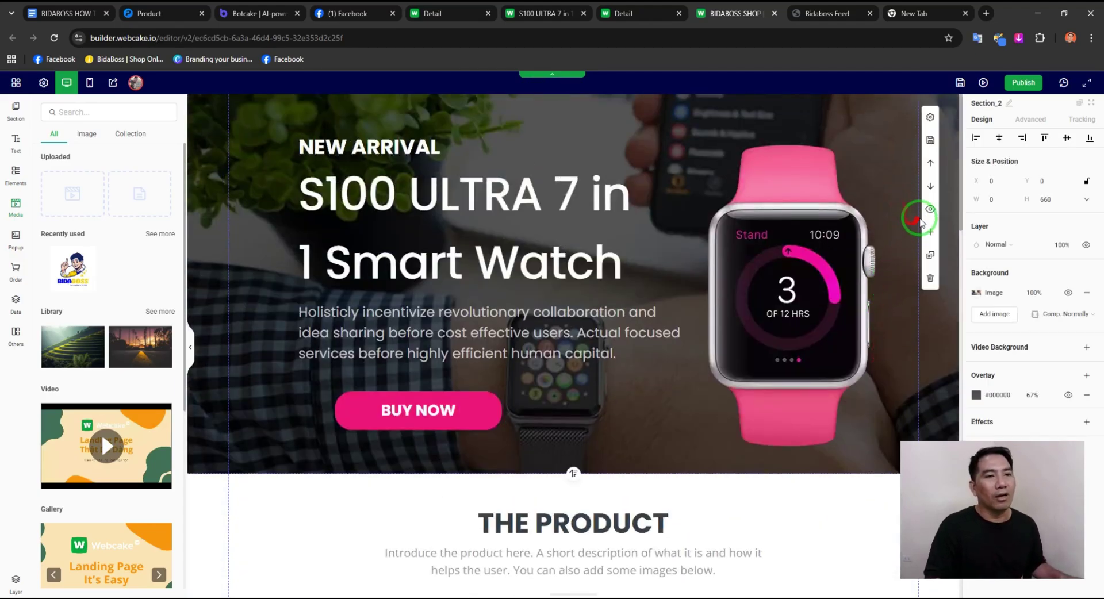
pyautogui.click(930, 140)
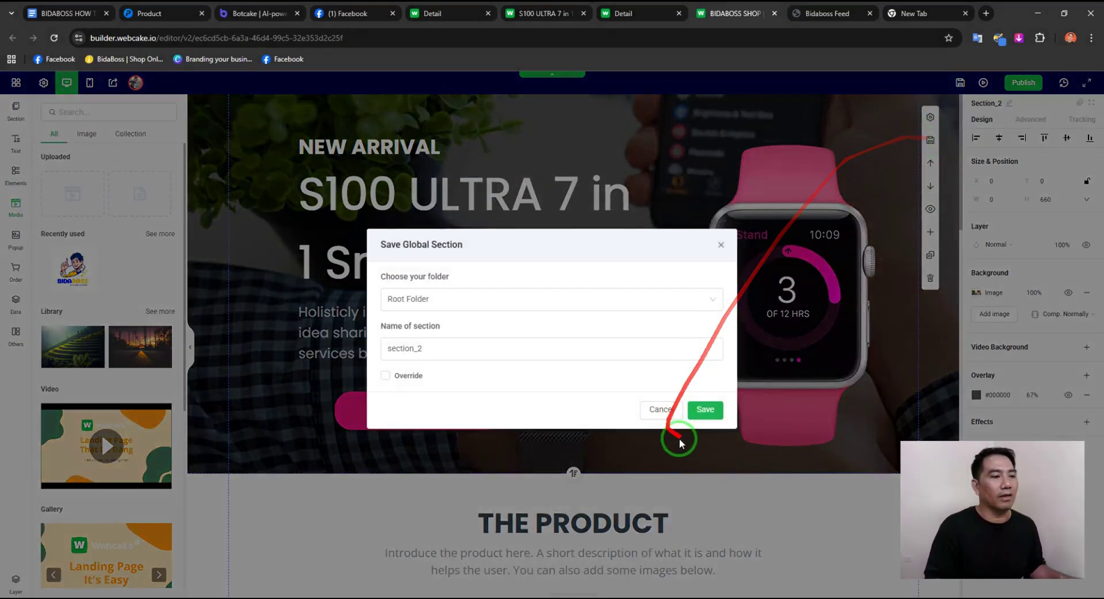
pyautogui.click(705, 409)
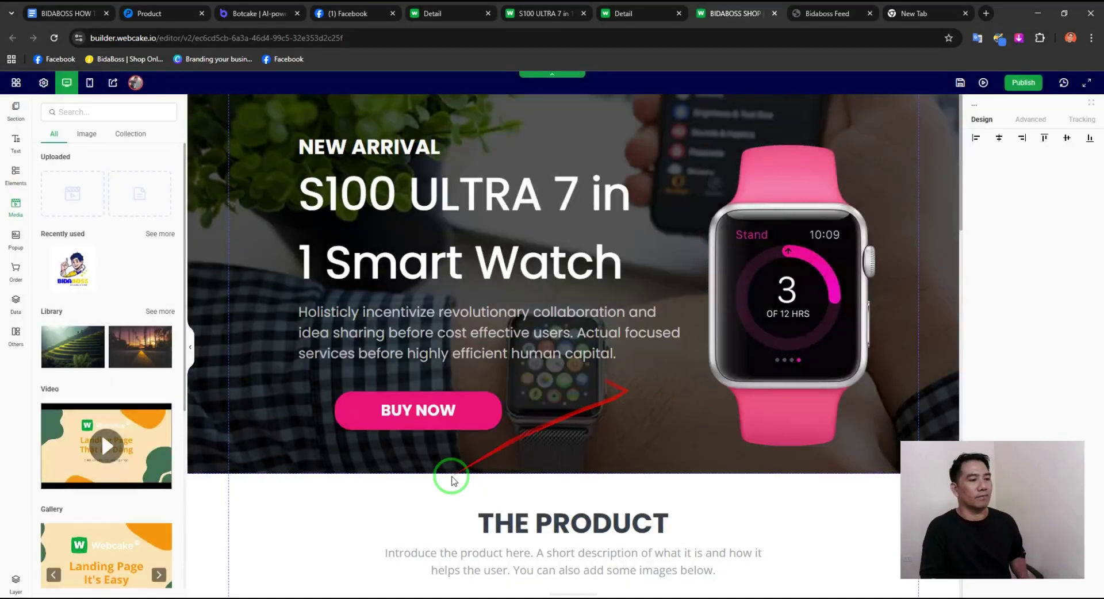
# Step: Move the BUY NOW button in the hero section to about X 135.5, Y 512
pyautogui.moveTo(430, 413); pyautogui.dragTo(403, 411)
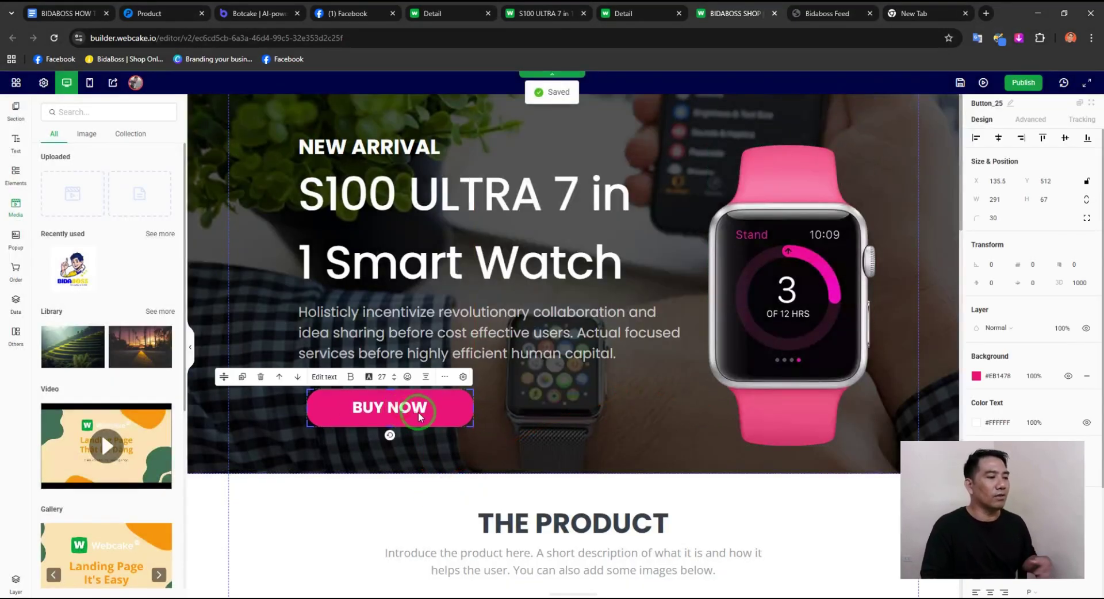
pyautogui.scroll(-2, 615, 463)
pyautogui.scroll(-3, 620, 463)
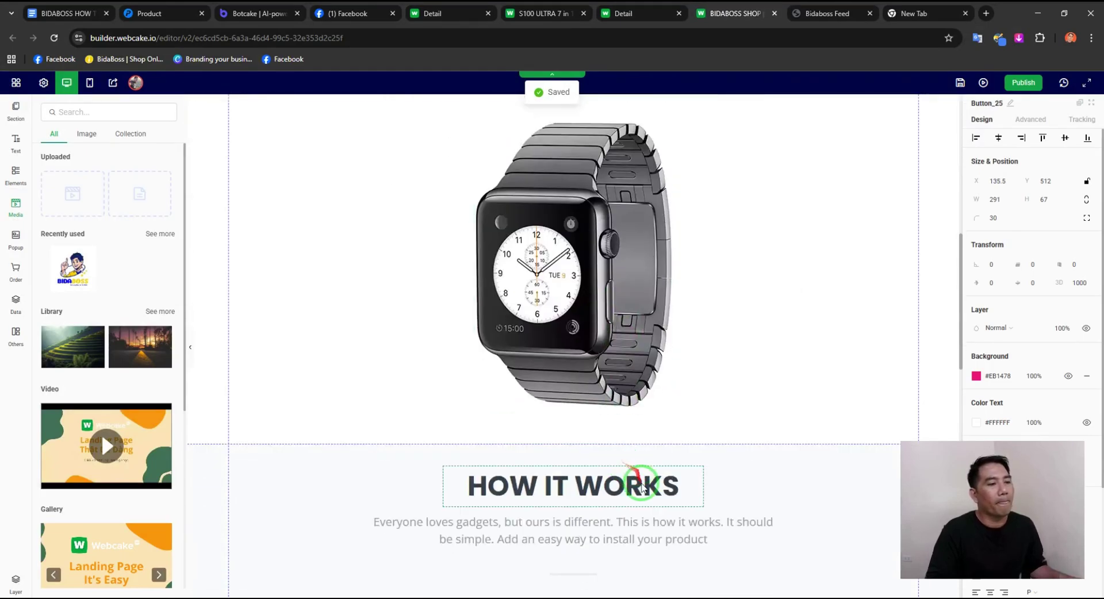
pyautogui.scroll(3, 727, 403)
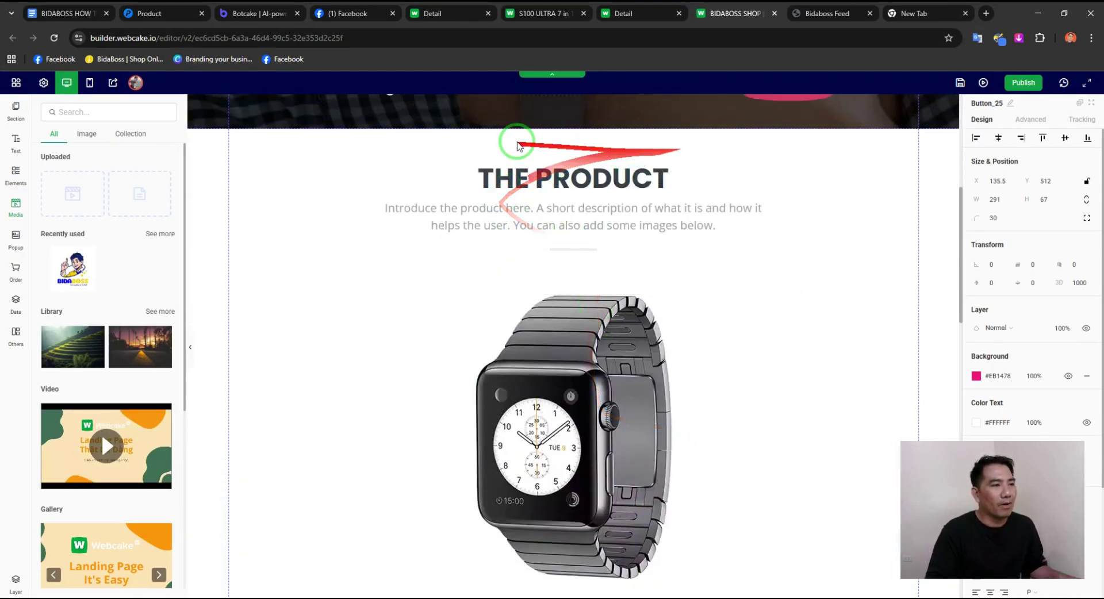
# Step: Add a new blank section to the page and move it directly below the hero section
pyautogui.click(17, 113)
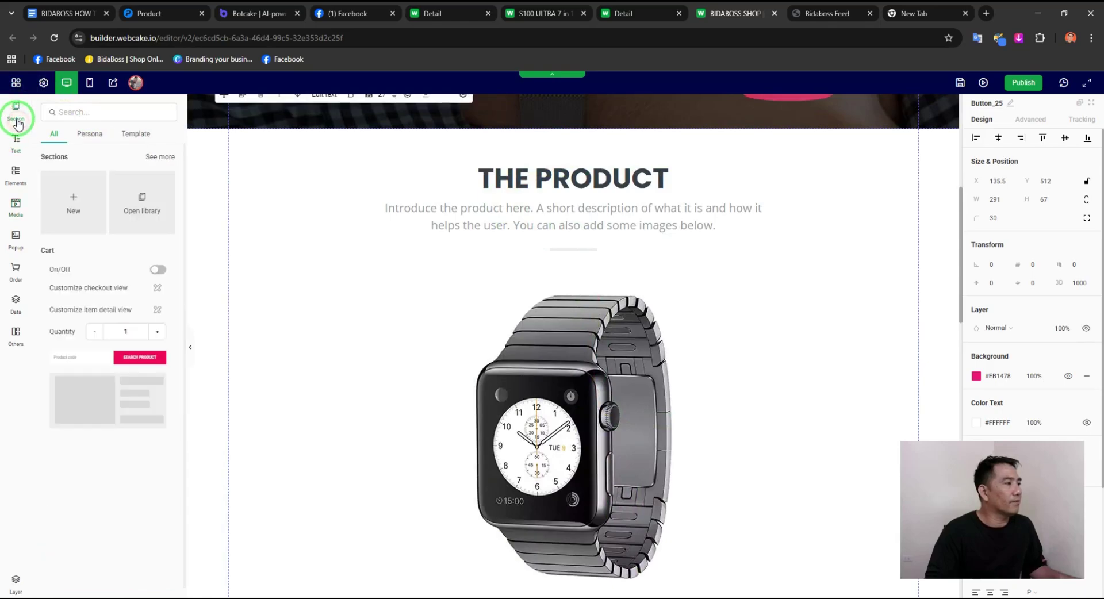
pyautogui.click(87, 201)
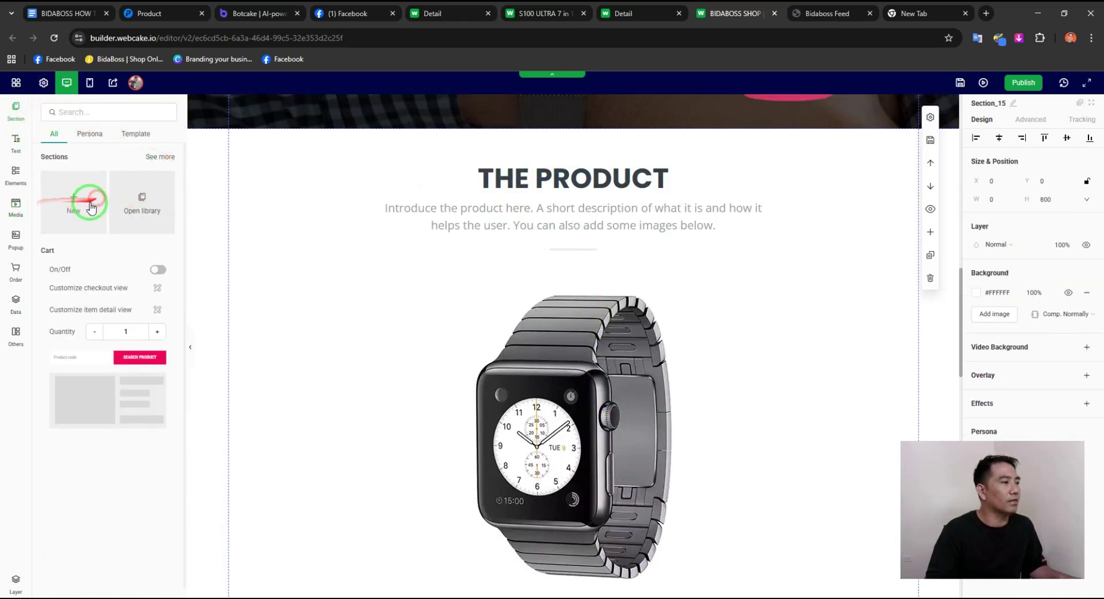
pyautogui.scroll(15, 927, 313)
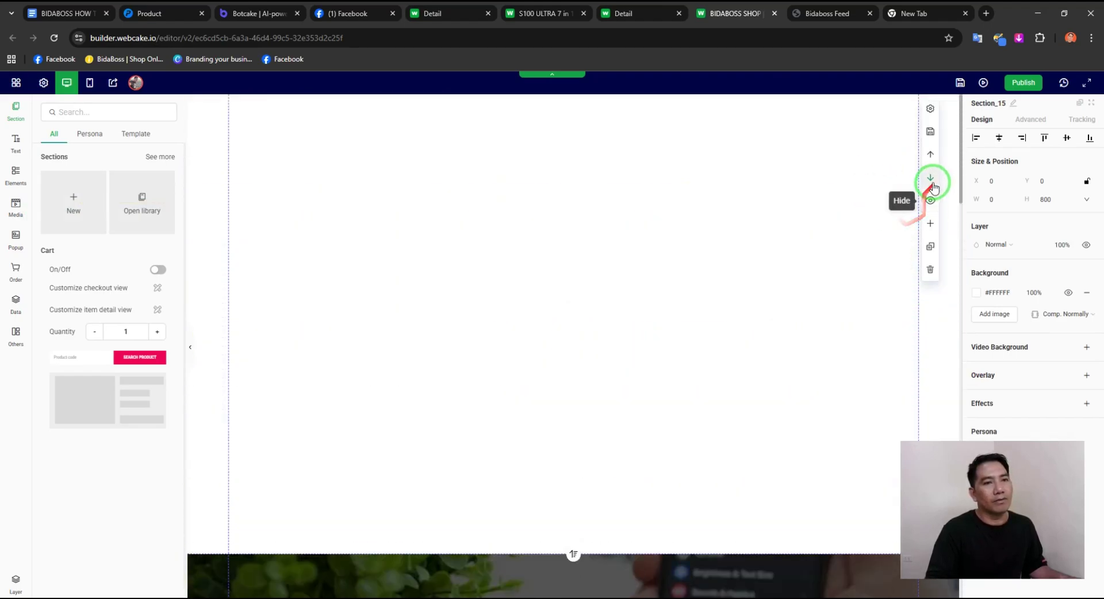
pyautogui.click(930, 178)
pyautogui.scroll(-5, 805, 356)
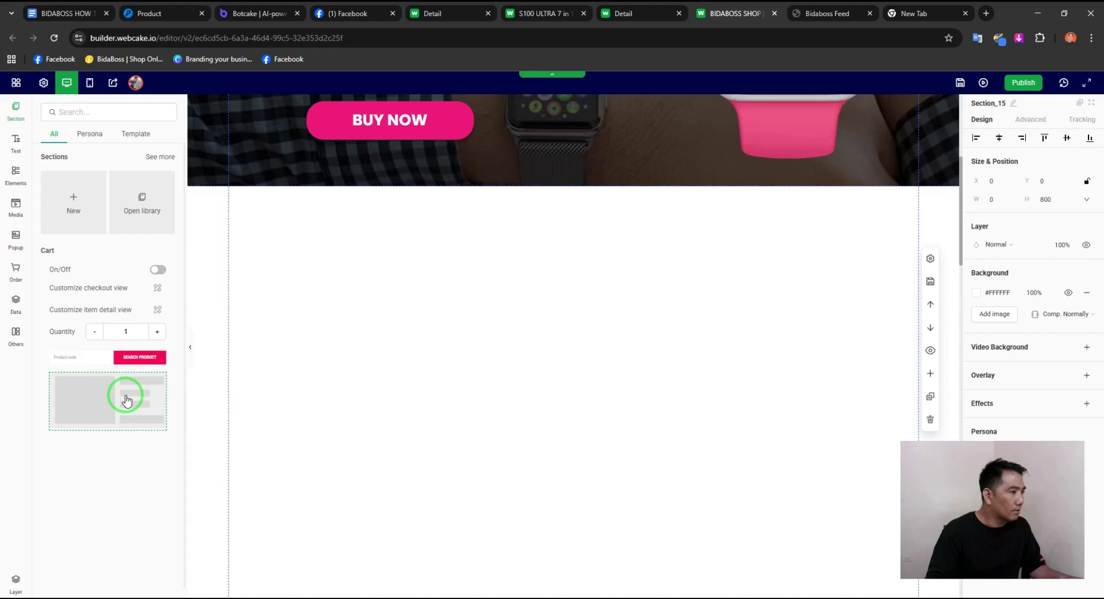
# Step: Place the order form with combo, size and colour options in the blank section at about X 430, Y 64.5
pyautogui.click(19, 312)
pyautogui.click(16, 333)
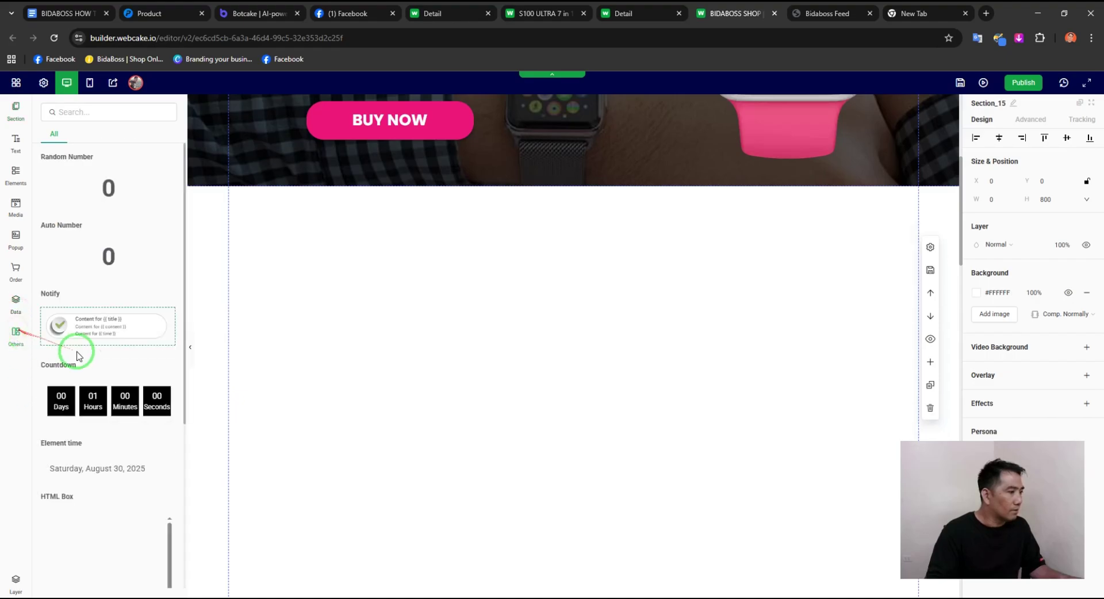
pyautogui.scroll(-4, 79, 370)
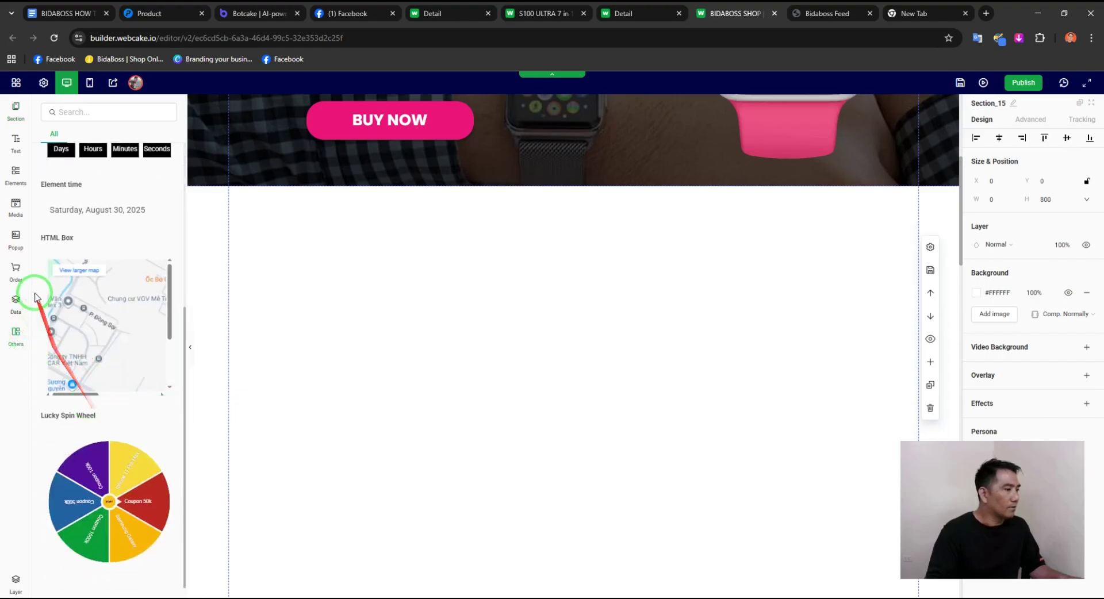
pyautogui.click(16, 303)
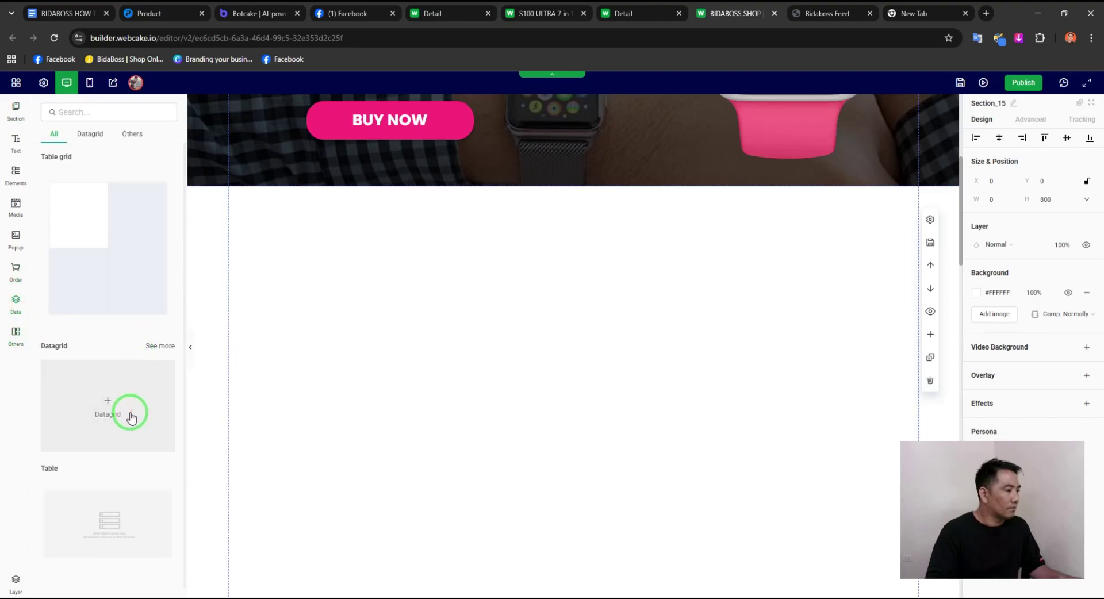
pyautogui.click(16, 269)
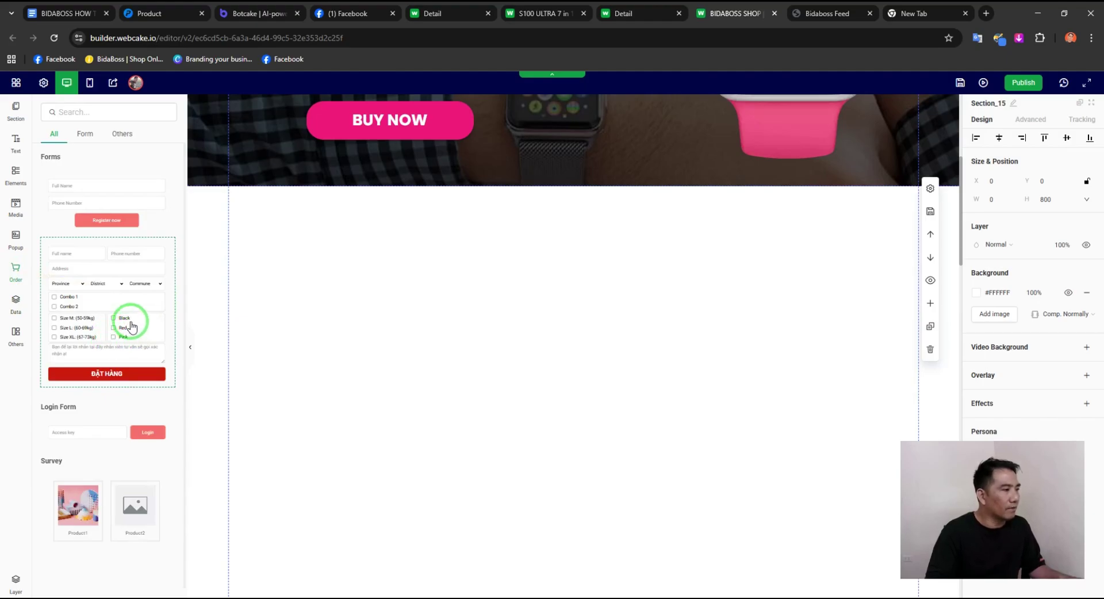
pyautogui.moveTo(134, 328); pyautogui.dragTo(552, 382)
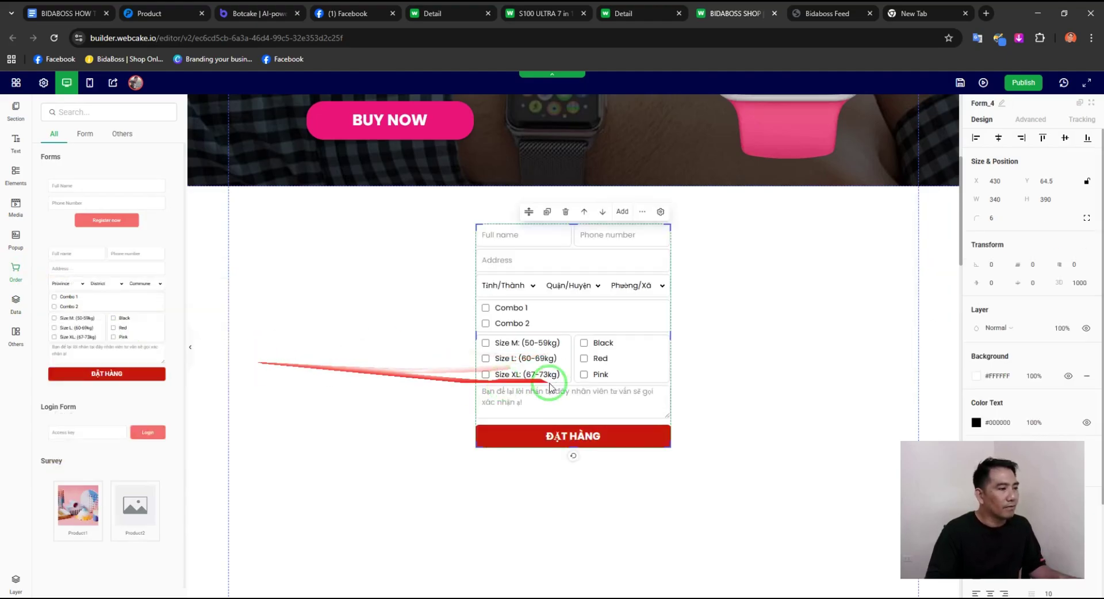
# Step: Enlarge the order form to about 466 by 535 at about X 339, Y 132.5, and delete it from the section
pyautogui.scroll(-2, 701, 402)
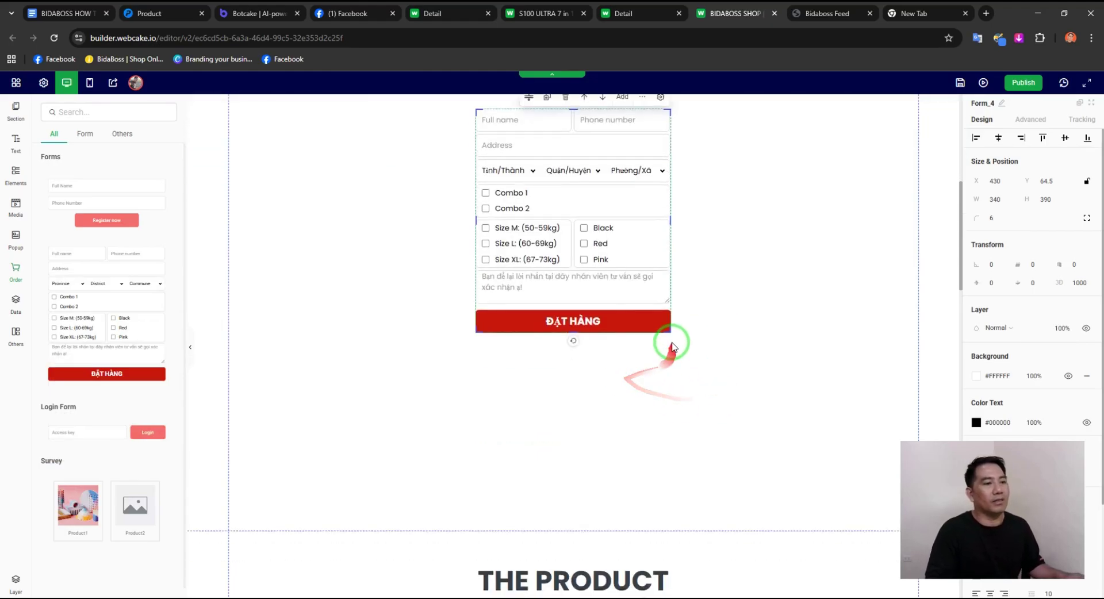
pyautogui.moveTo(669, 328); pyautogui.dragTo(767, 443)
pyautogui.moveTo(648, 362); pyautogui.dragTo(646, 405)
pyautogui.scroll(4, 721, 421)
pyautogui.scroll(-4, 727, 433)
pyautogui.scroll(2, 721, 425)
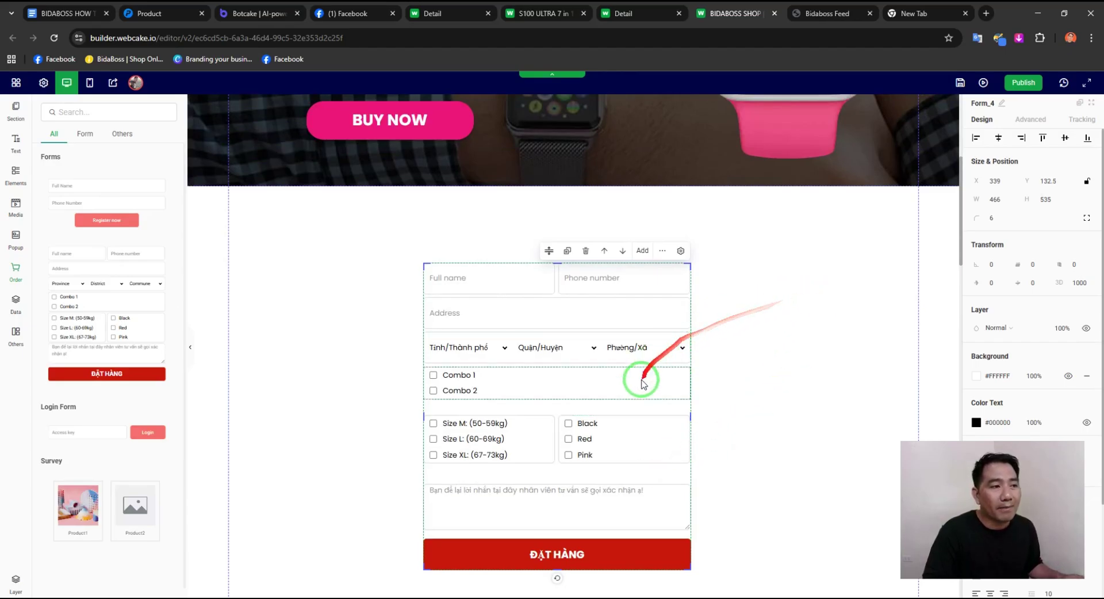
pyautogui.click(585, 251)
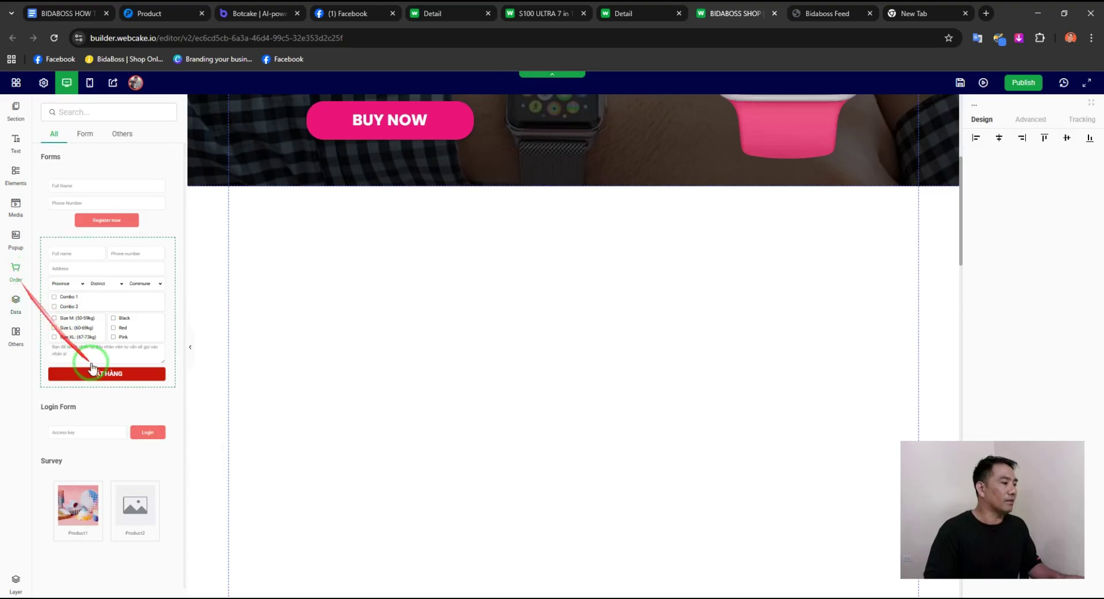
pyautogui.click(14, 248)
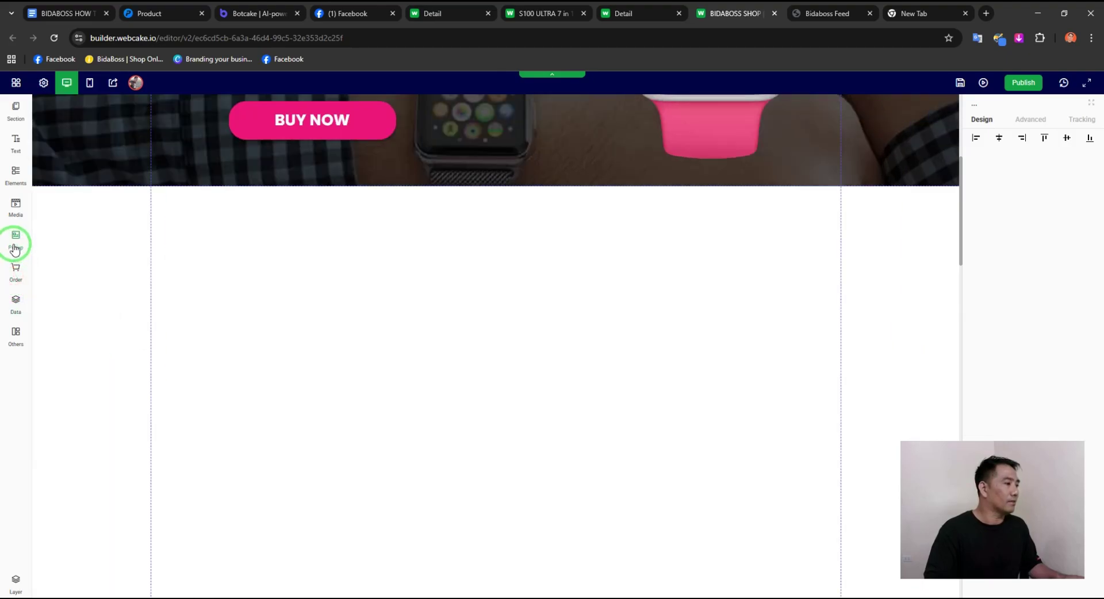
pyautogui.click(16, 267)
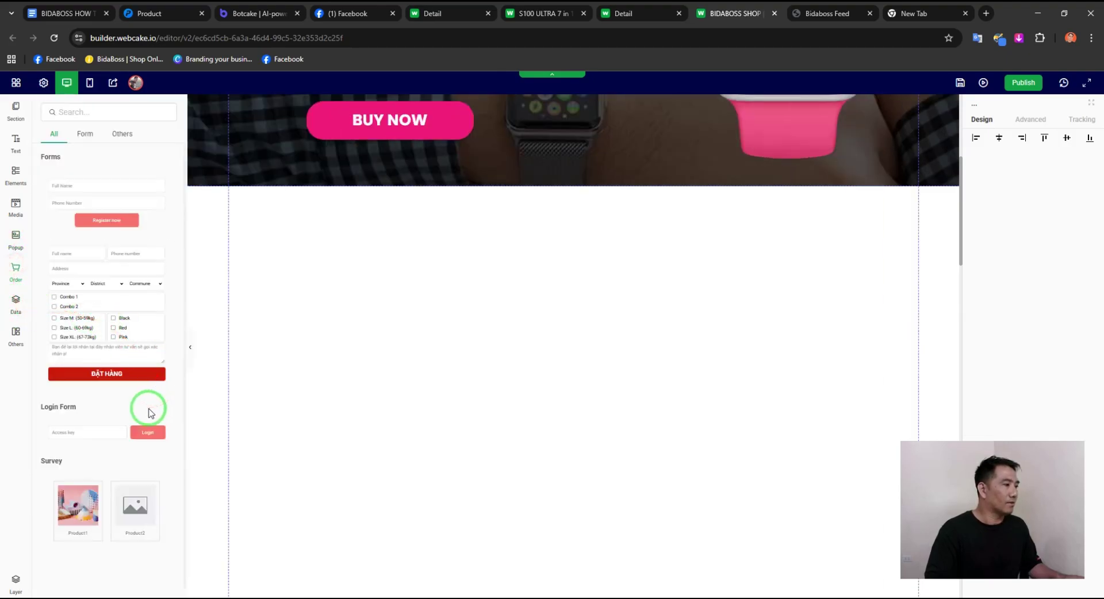
pyautogui.click(87, 135)
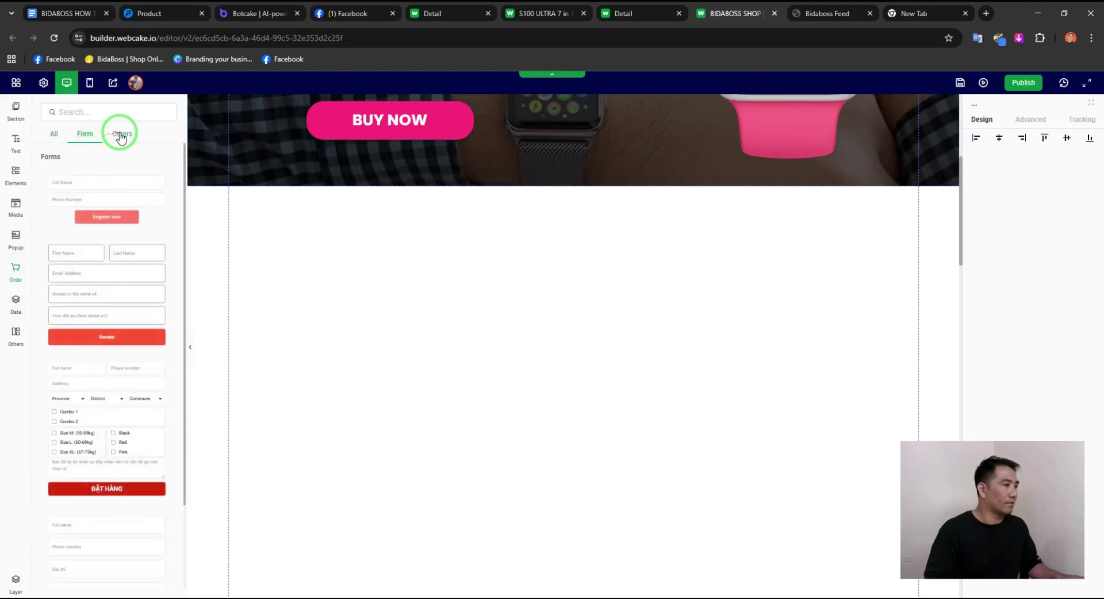
pyautogui.click(121, 137)
pyautogui.click(12, 244)
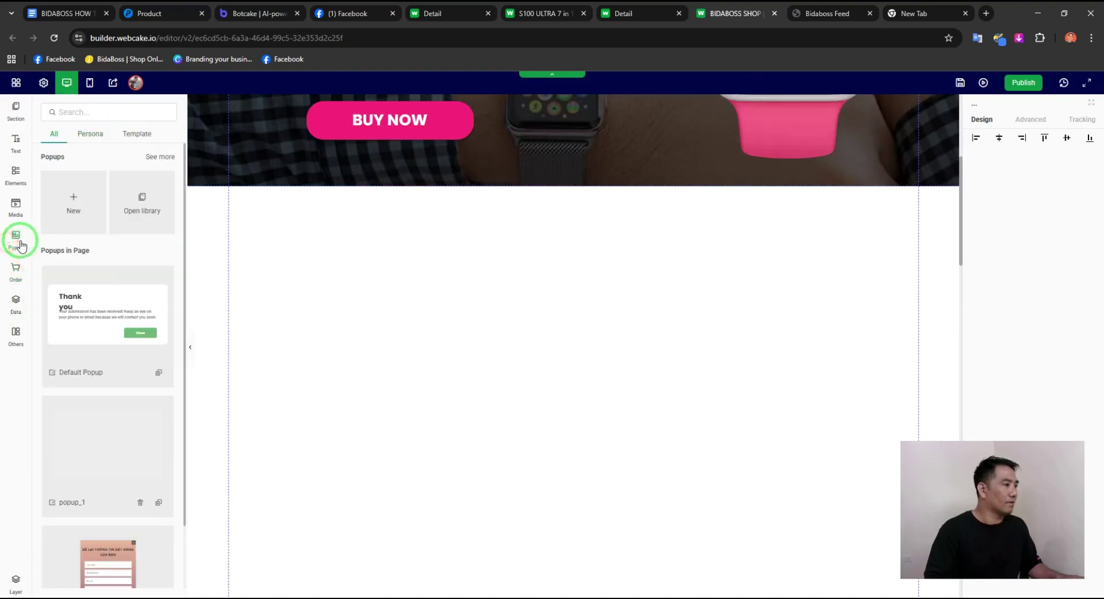
pyautogui.click(15, 334)
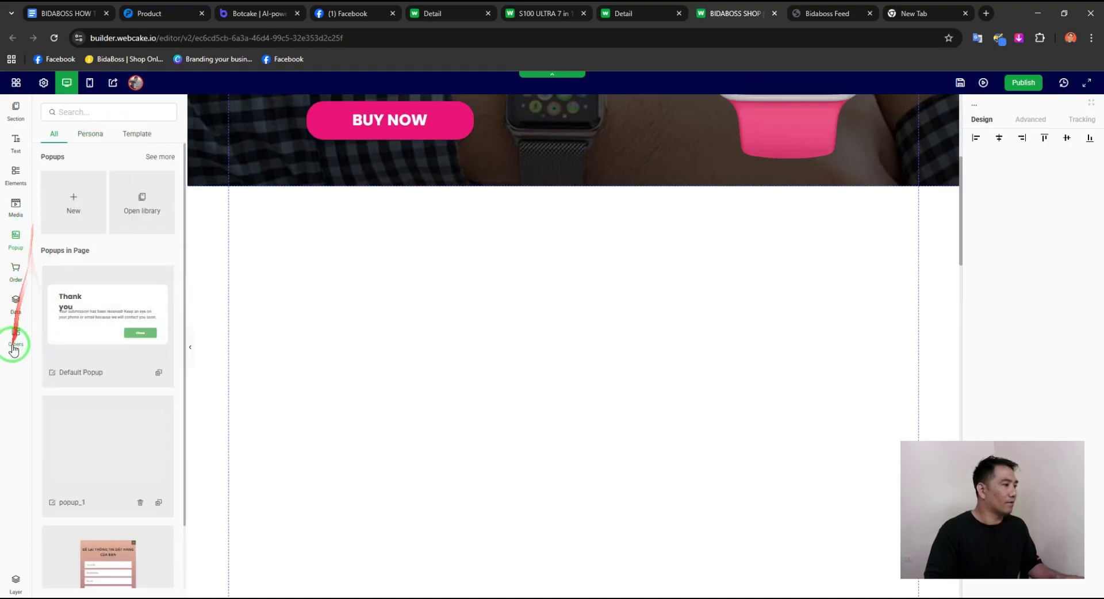
# Step: Try to place the cart's product list element in the blank section below the hero
pyautogui.click(22, 122)
pyautogui.moveTo(128, 395); pyautogui.dragTo(543, 308)
pyautogui.scroll(5, 716, 399)
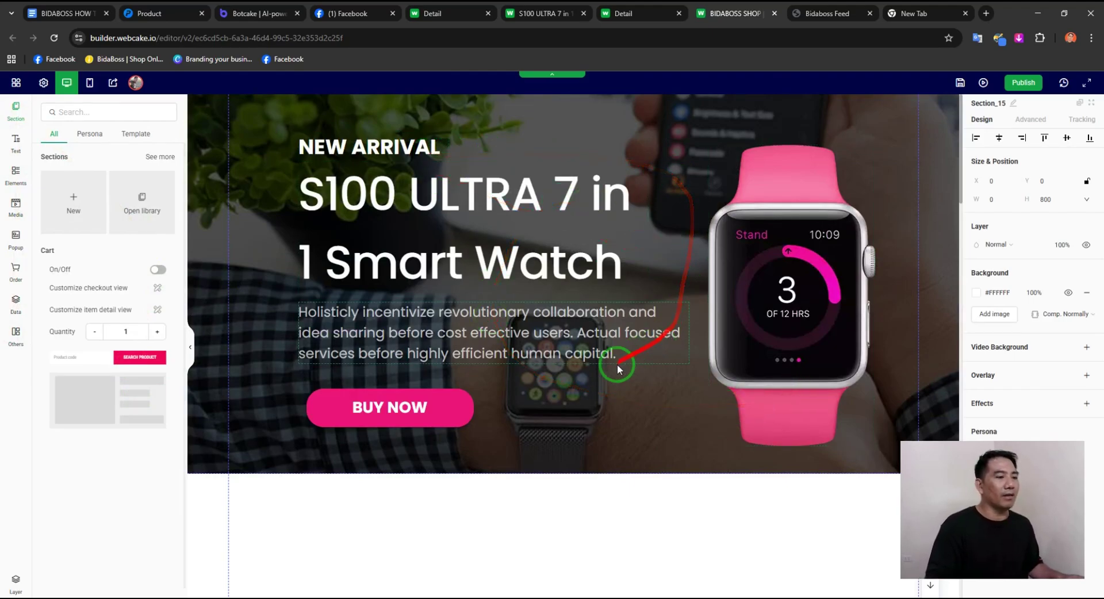
pyautogui.scroll(-3, 598, 368)
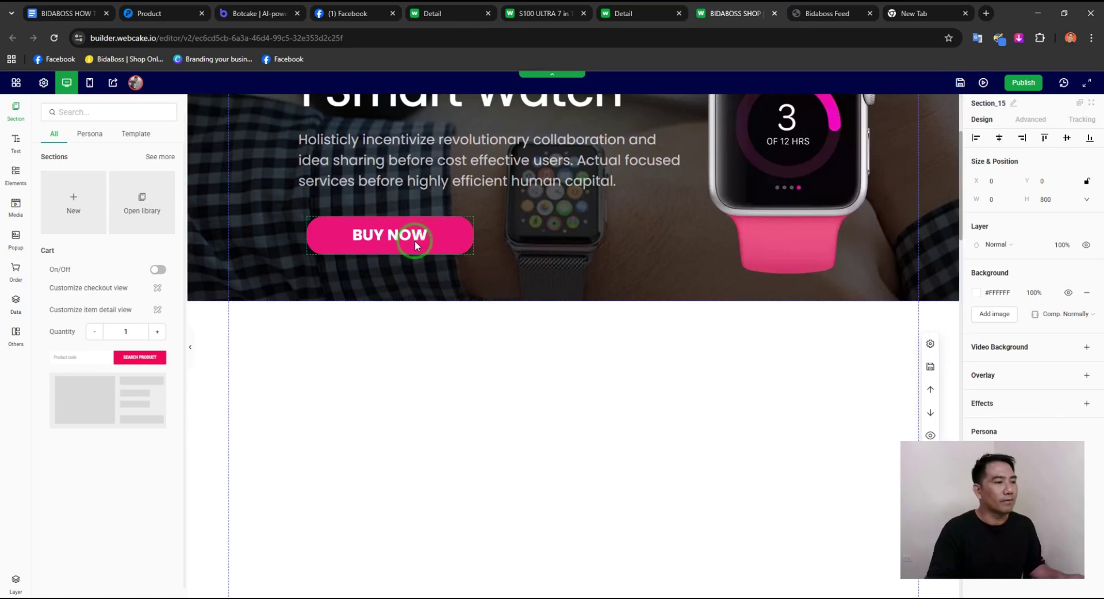
pyautogui.scroll(-3, 403, 402)
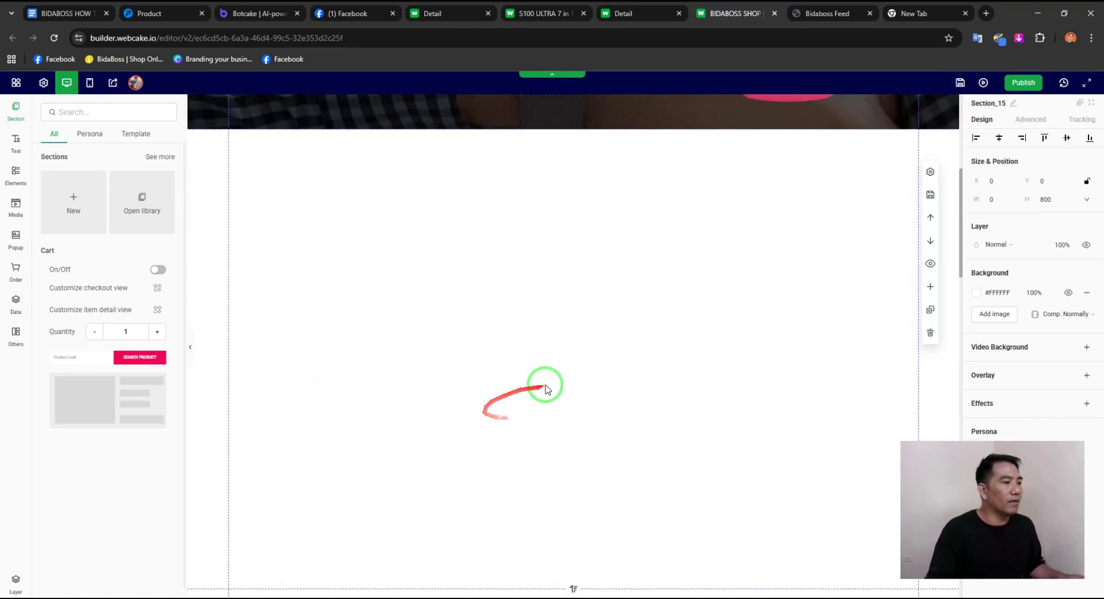
pyautogui.scroll(3, 546, 389)
# Step: Place two product list elements side by side near the top of the blank section, the first at about X 81, Y 89.5
pyautogui.moveTo(94, 389); pyautogui.dragTo(242, 432)
pyautogui.moveTo(571, 352); pyautogui.dragTo(385, 417)
pyautogui.scroll(-2, 813, 407)
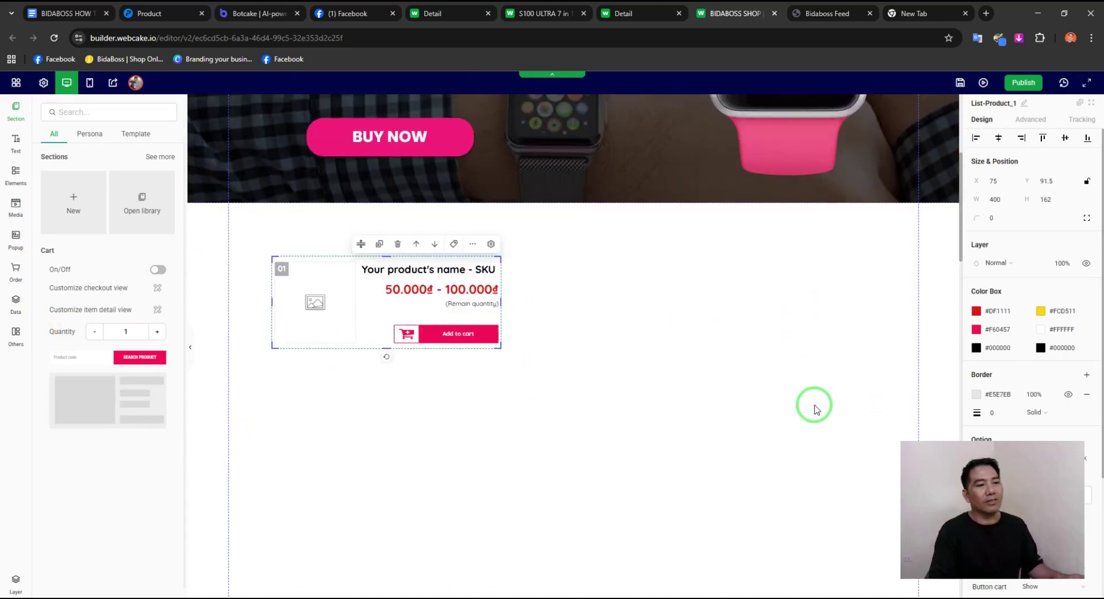
pyautogui.moveTo(385, 297); pyautogui.dragTo(722, 295)
pyautogui.click(680, 362)
# Step: Check the product lists in the mobile layout, return to the desktop layout and save the page
pyautogui.click(89, 84)
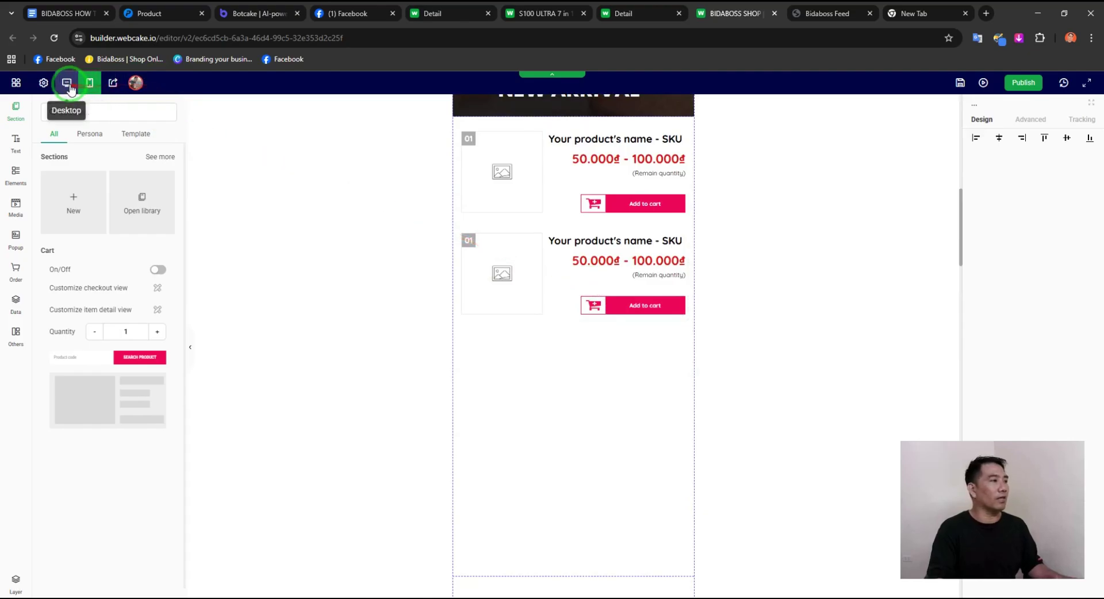
pyautogui.click(67, 84)
pyautogui.click(959, 83)
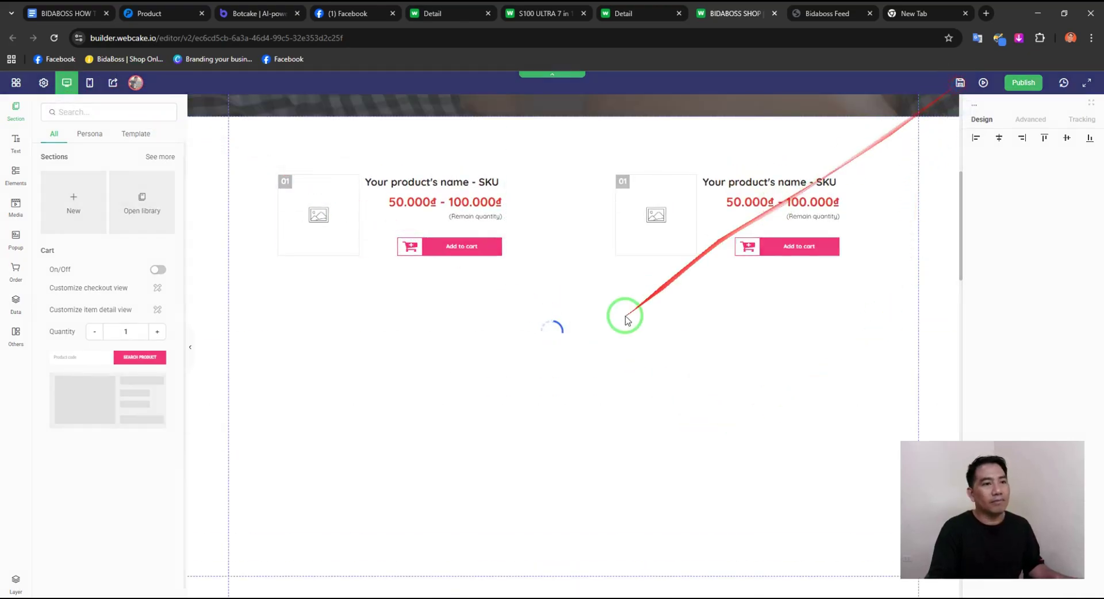
# Step: Open the product connection settings of the first product list and examine the options for removing or choosing products
pyautogui.click(374, 222)
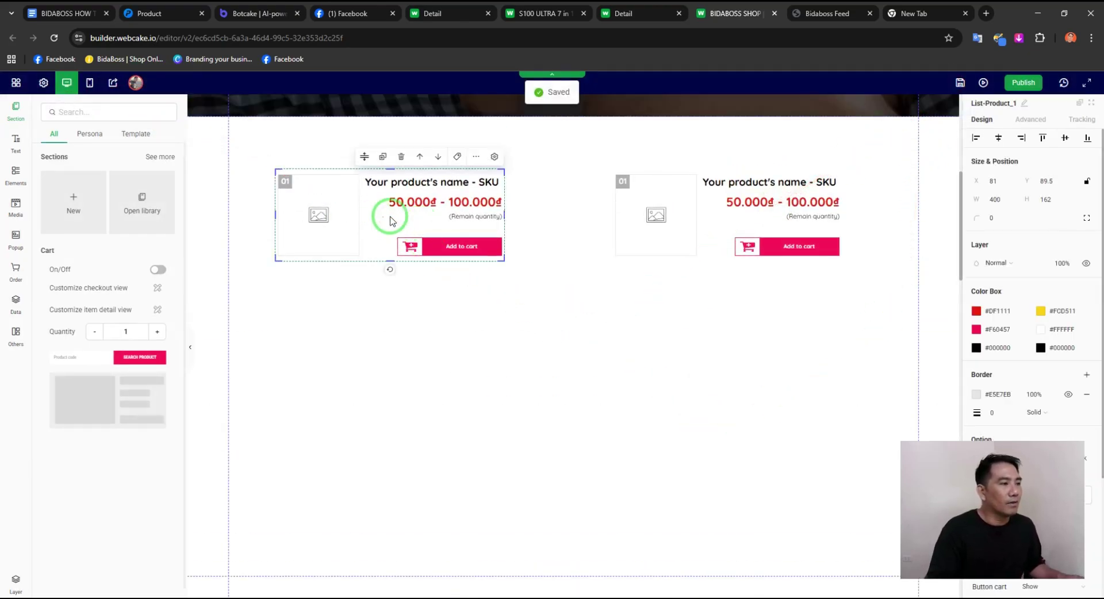
pyautogui.click(458, 156)
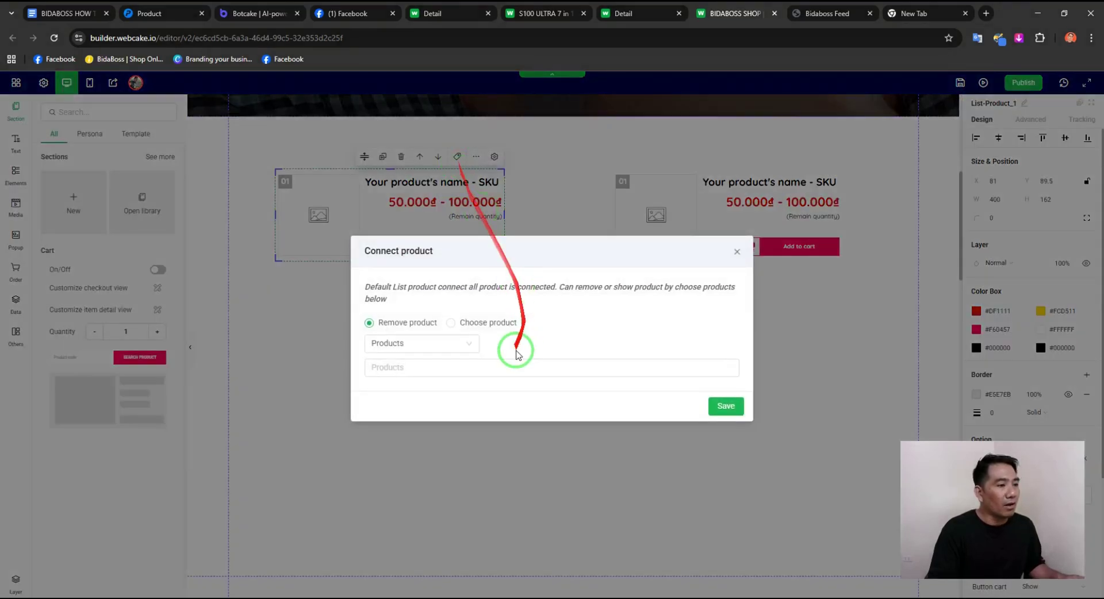
pyautogui.click(470, 344)
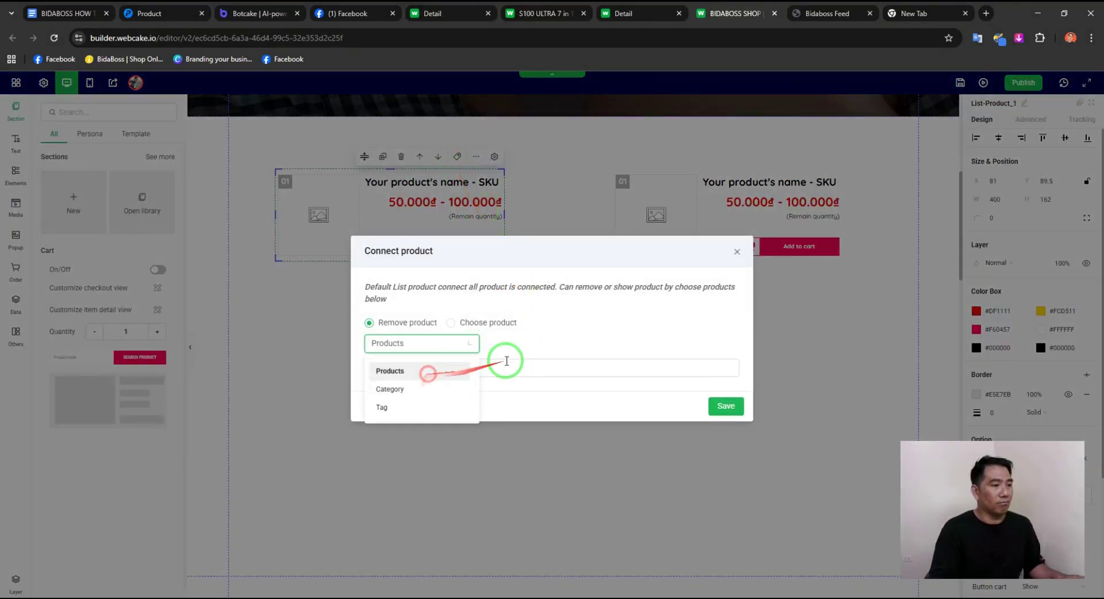
pyautogui.click(511, 359)
pyautogui.click(462, 344)
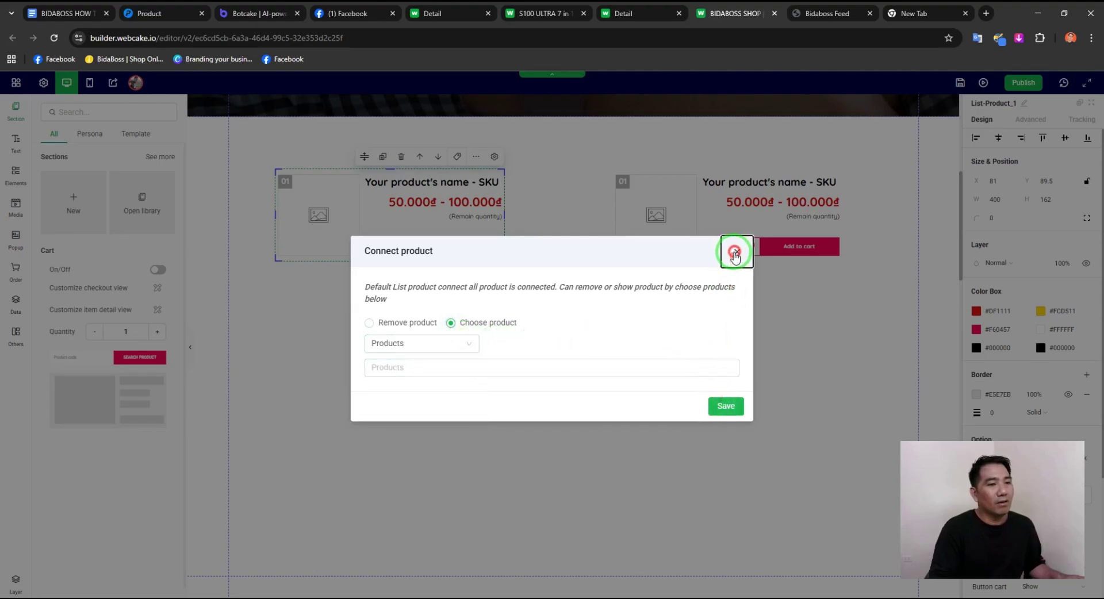
# Step: Open the BIDABOSS SHOP page's Pancake POS/CRM connection, check the available configurations and go to adding a new one
pyautogui.click(735, 253)
pyautogui.click(357, 340)
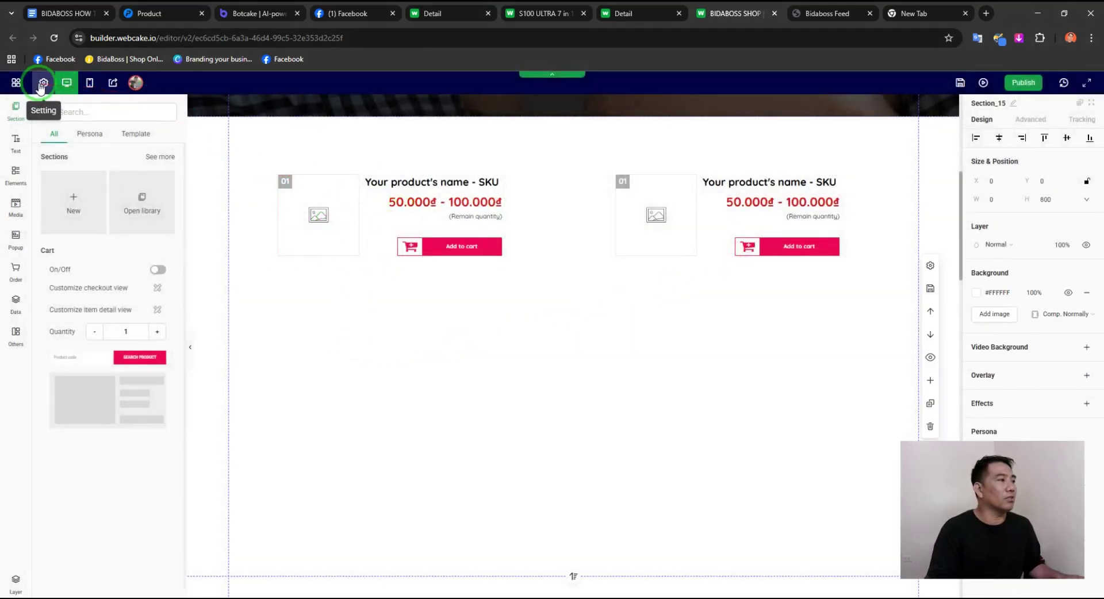
pyautogui.click(645, 16)
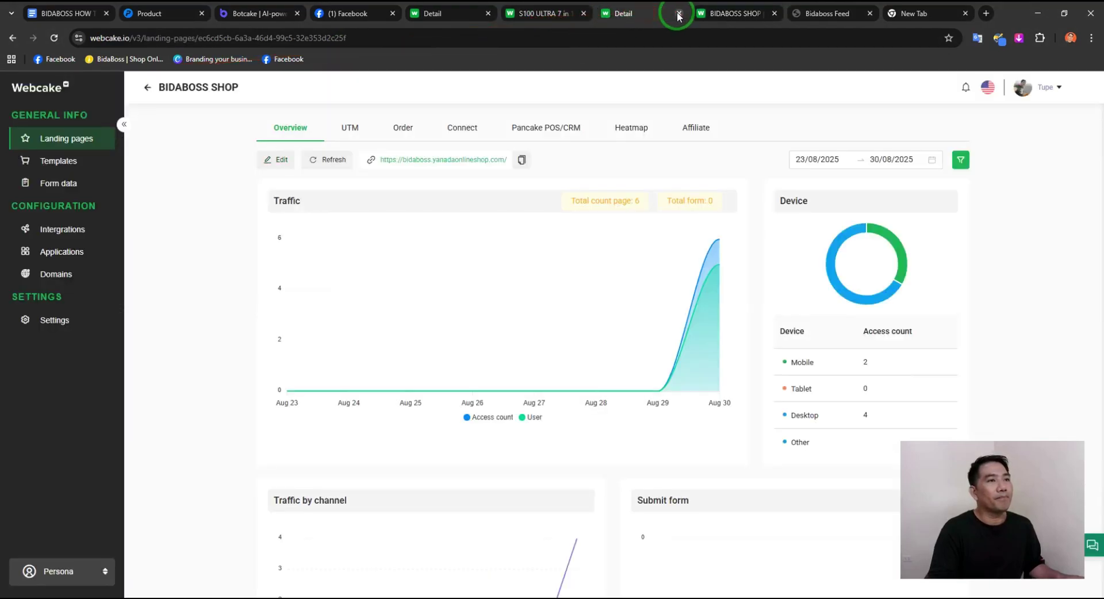
pyautogui.click(550, 128)
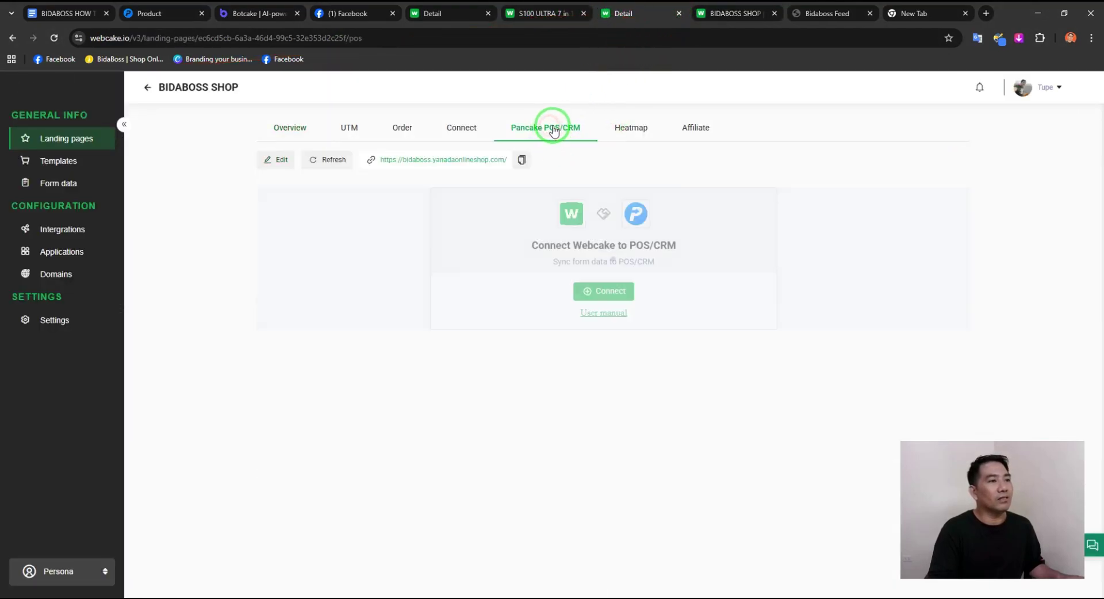
pyautogui.click(605, 292)
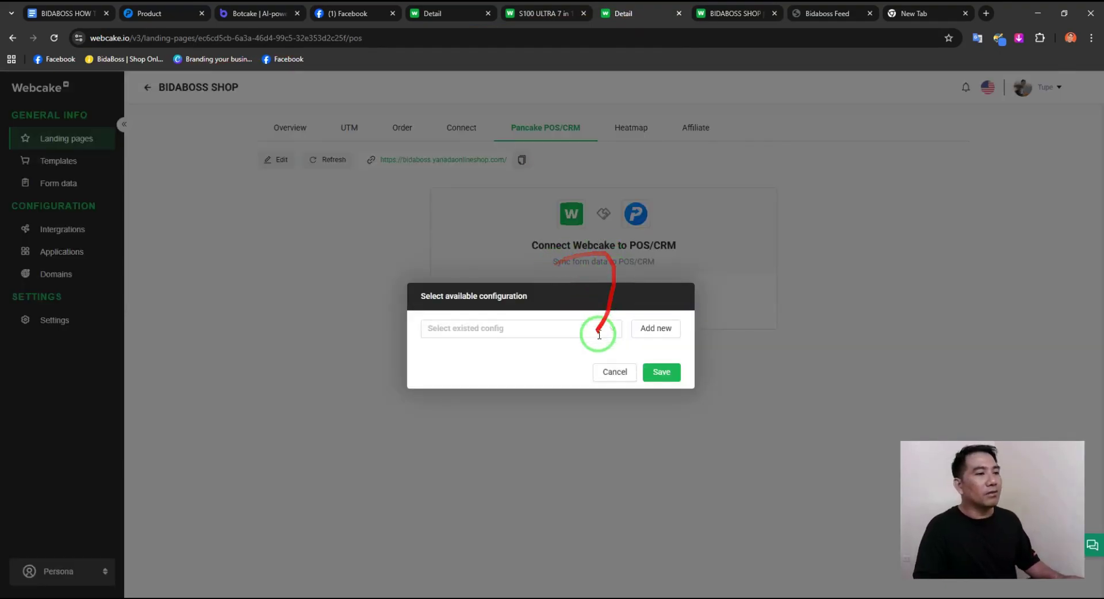
pyautogui.click(621, 374)
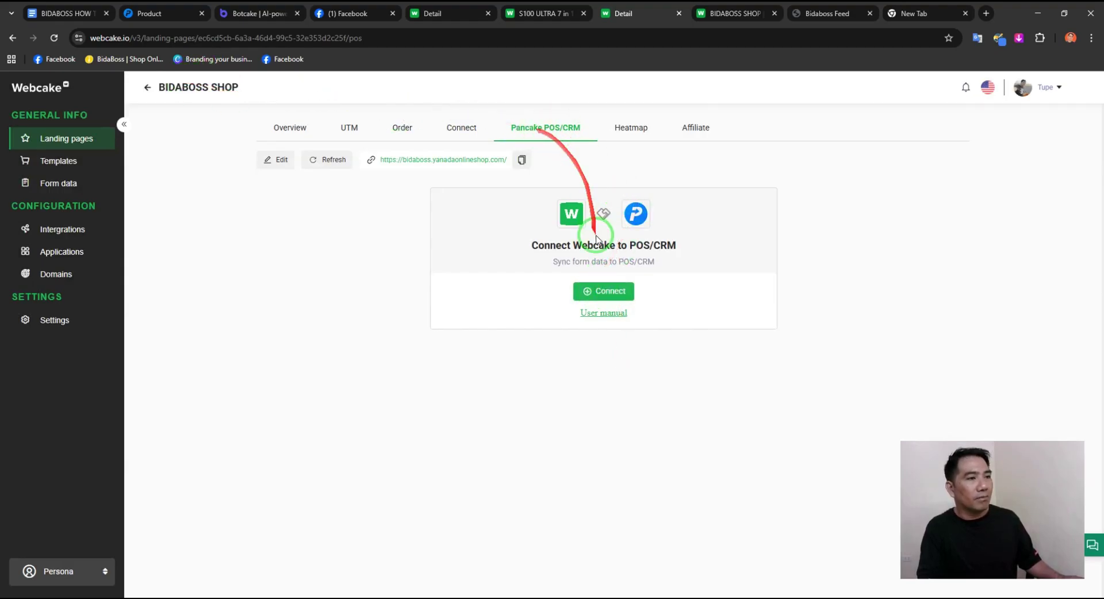
pyautogui.click(610, 293)
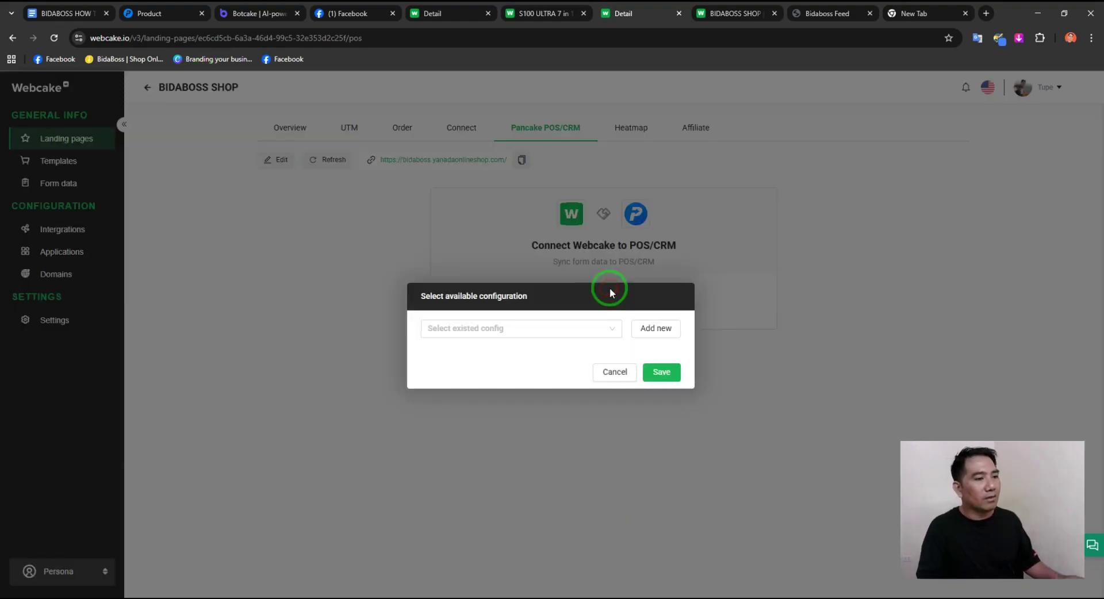
pyautogui.click(615, 329)
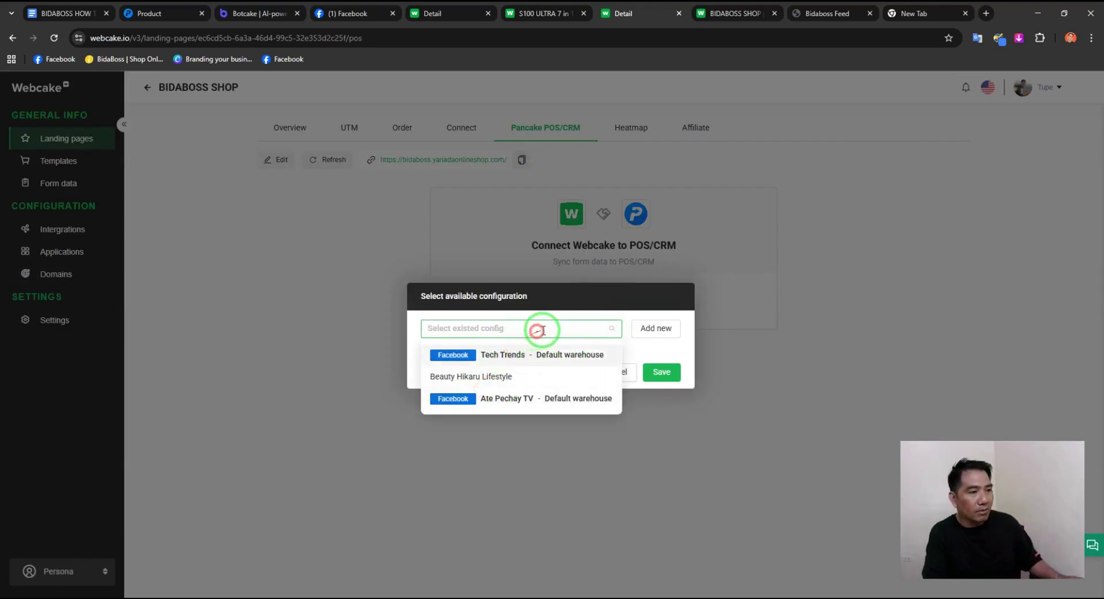
pyautogui.click(667, 346)
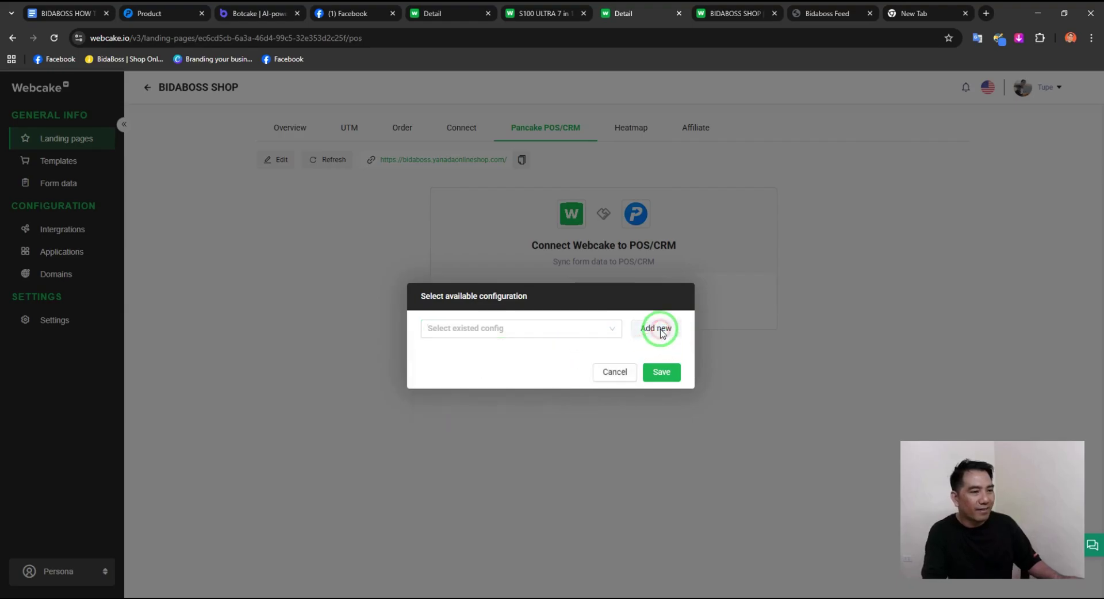
pyautogui.click(661, 331)
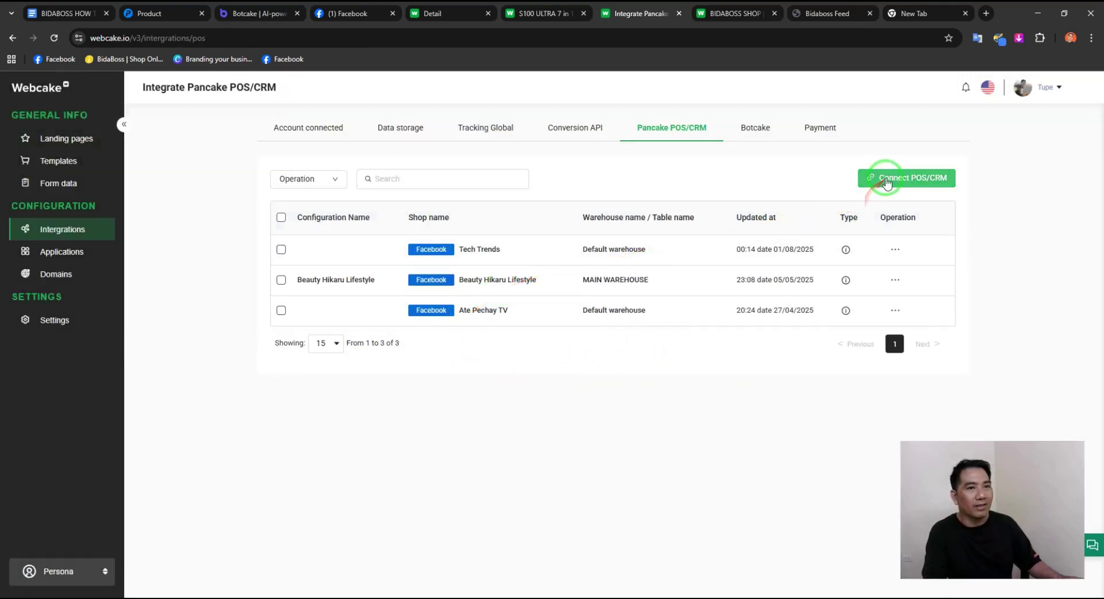
# Step: Start a new Pancake POS/CRM connection and reconnect the Facebook account to Pancake v2
pyautogui.click(888, 182)
pyautogui.click(895, 211)
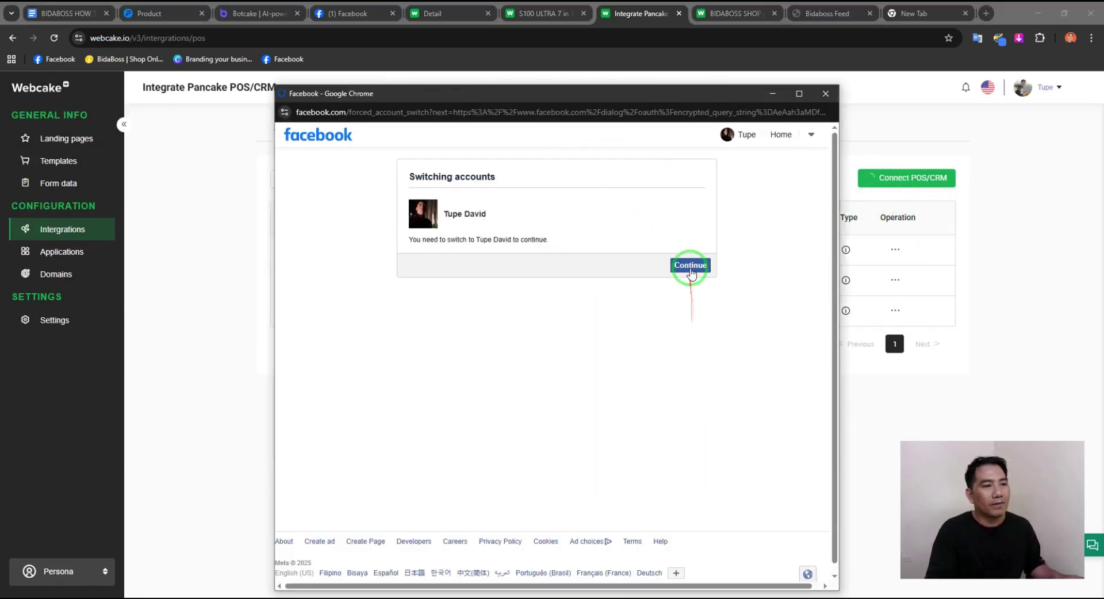
pyautogui.moveTo(715, 94); pyautogui.dragTo(411, 147)
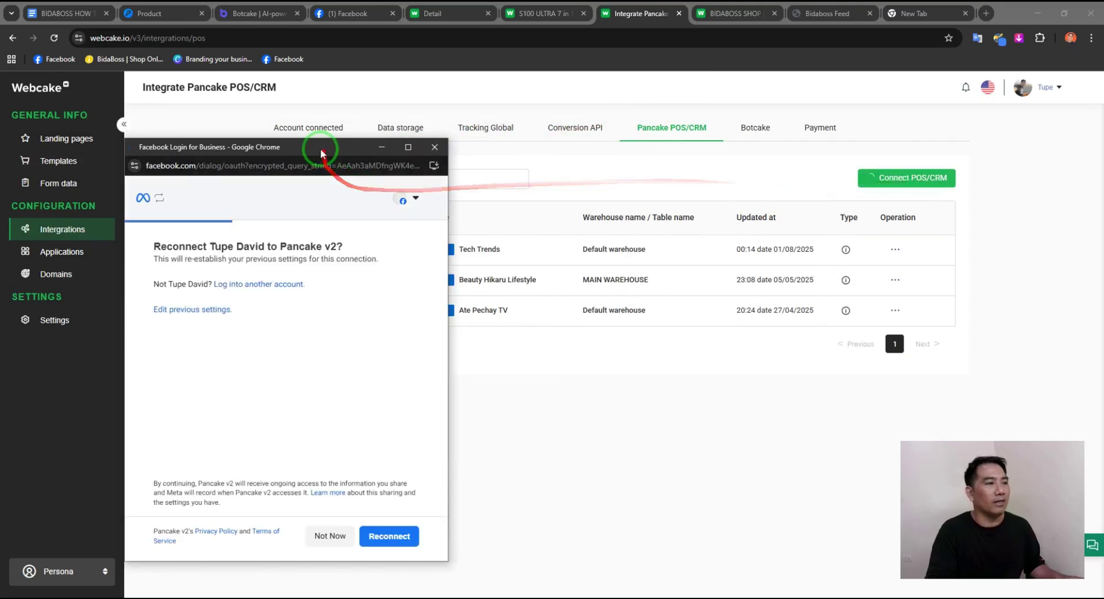
pyautogui.moveTo(321, 153); pyautogui.dragTo(679, 102)
pyautogui.click(744, 484)
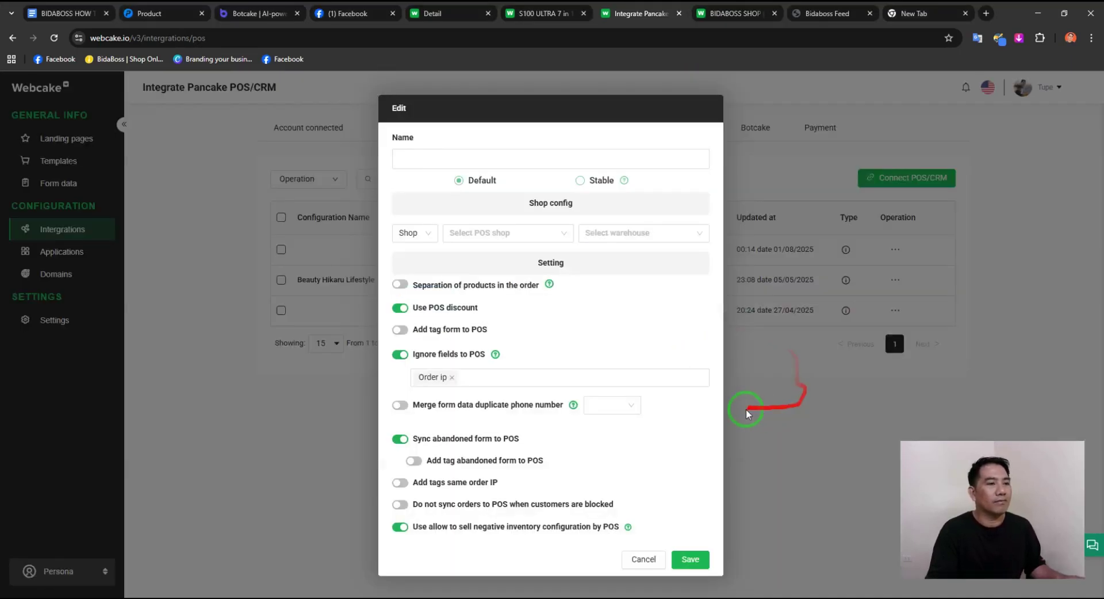
# Step: Configure the POS connection with the BidaBoss Seller shop and Default warehouse, leaving the name empty, and save it
pyautogui.click(611, 156)
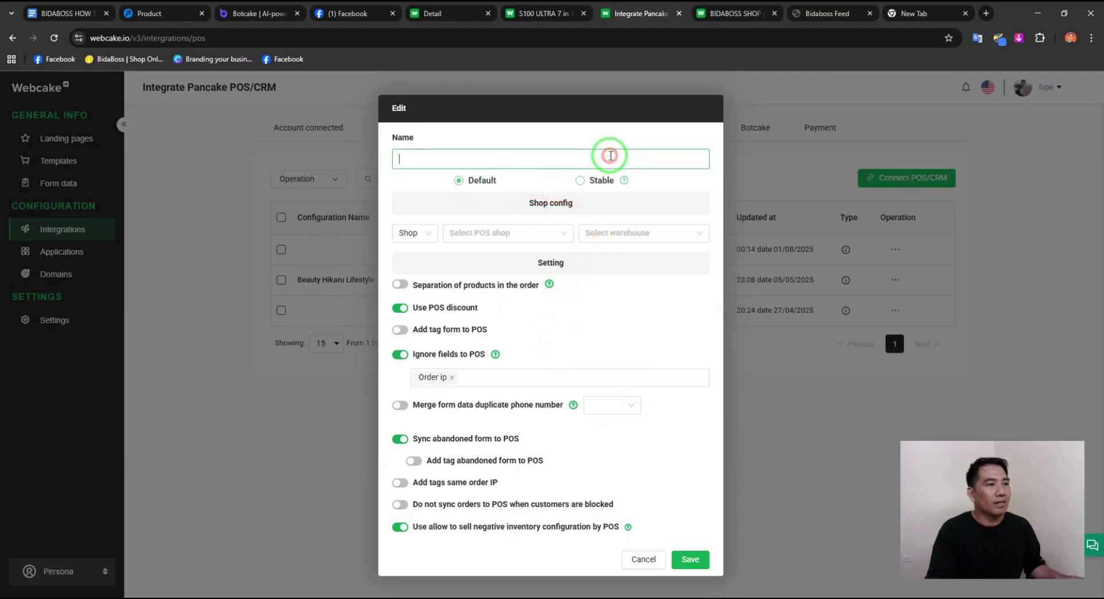
pyautogui.click(533, 231)
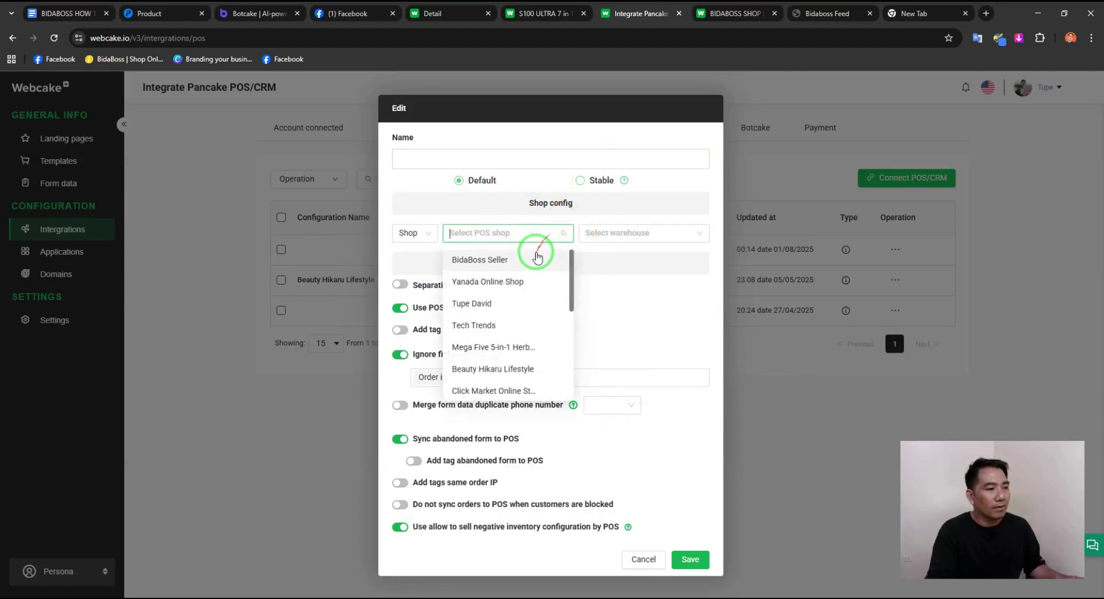
pyautogui.scroll(-2, 532, 332)
pyautogui.scroll(2, 534, 325)
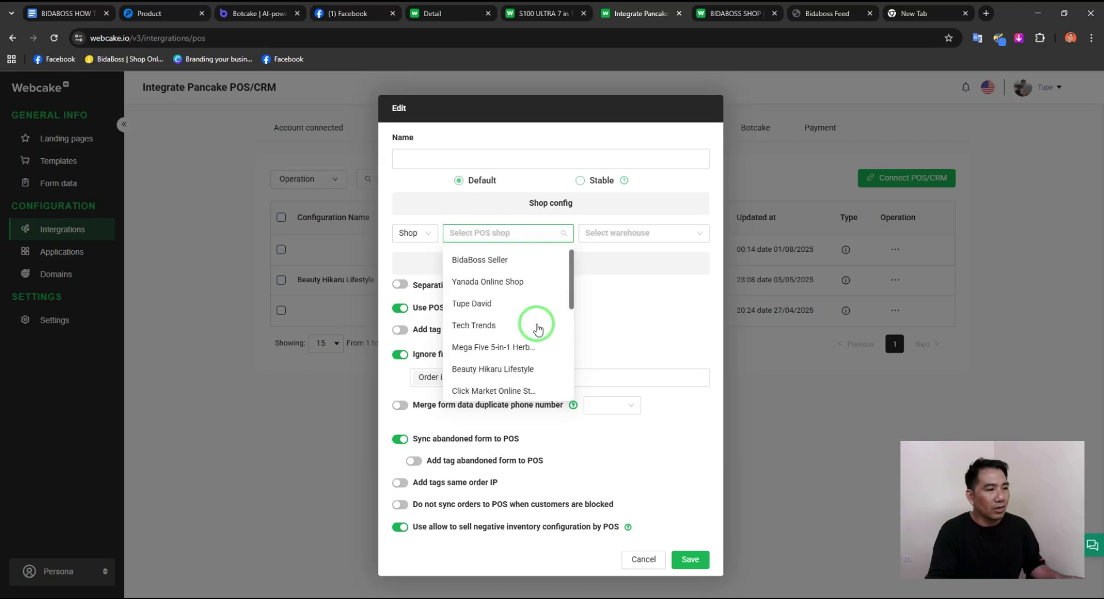
pyautogui.click(498, 260)
pyautogui.click(659, 234)
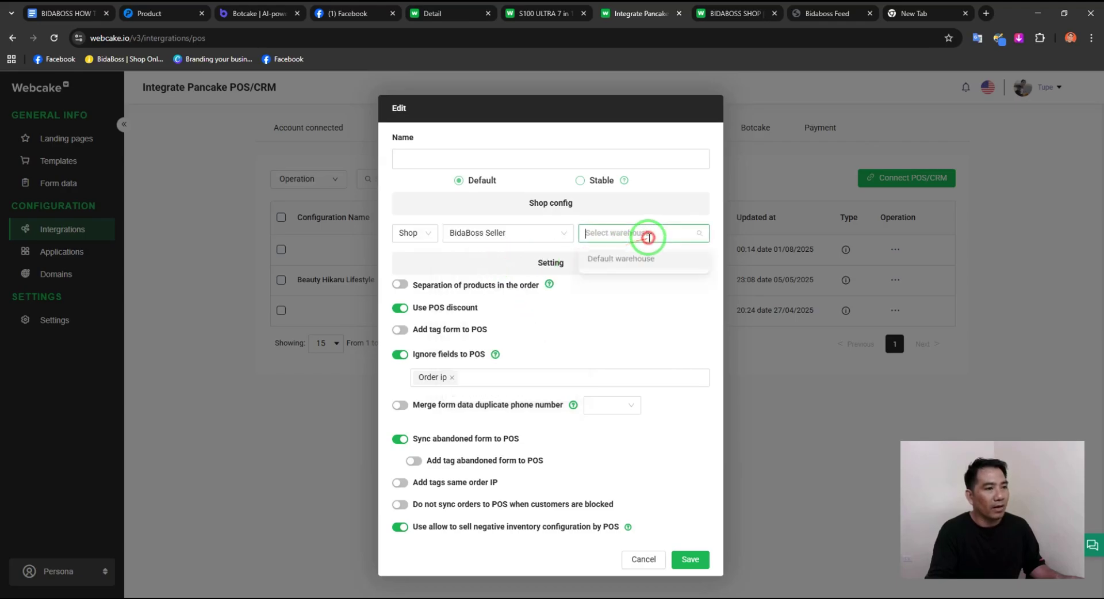
pyautogui.click(631, 260)
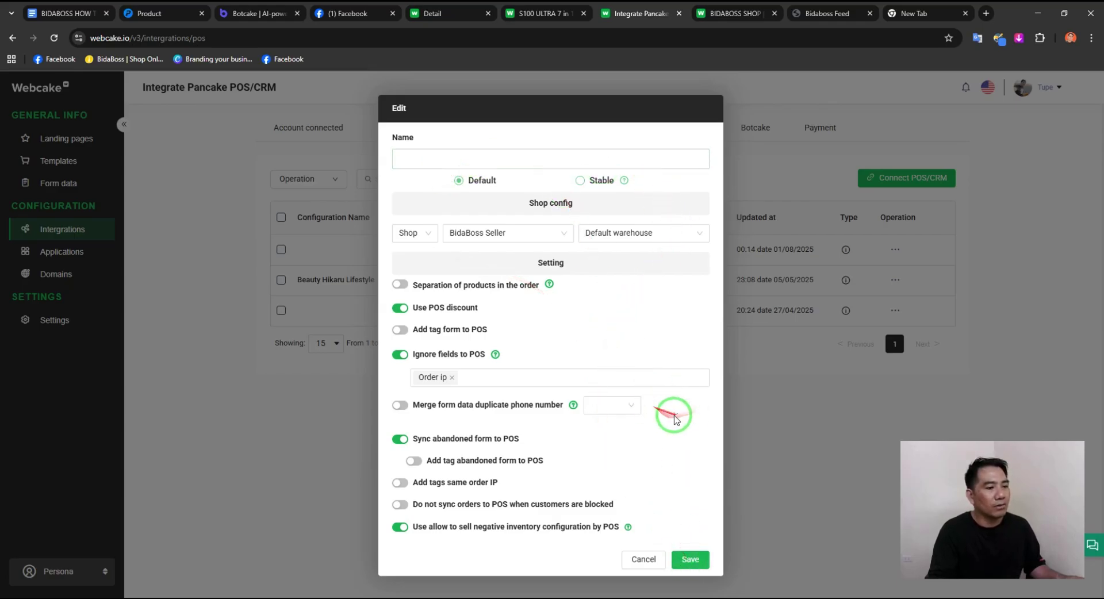
pyautogui.click(696, 559)
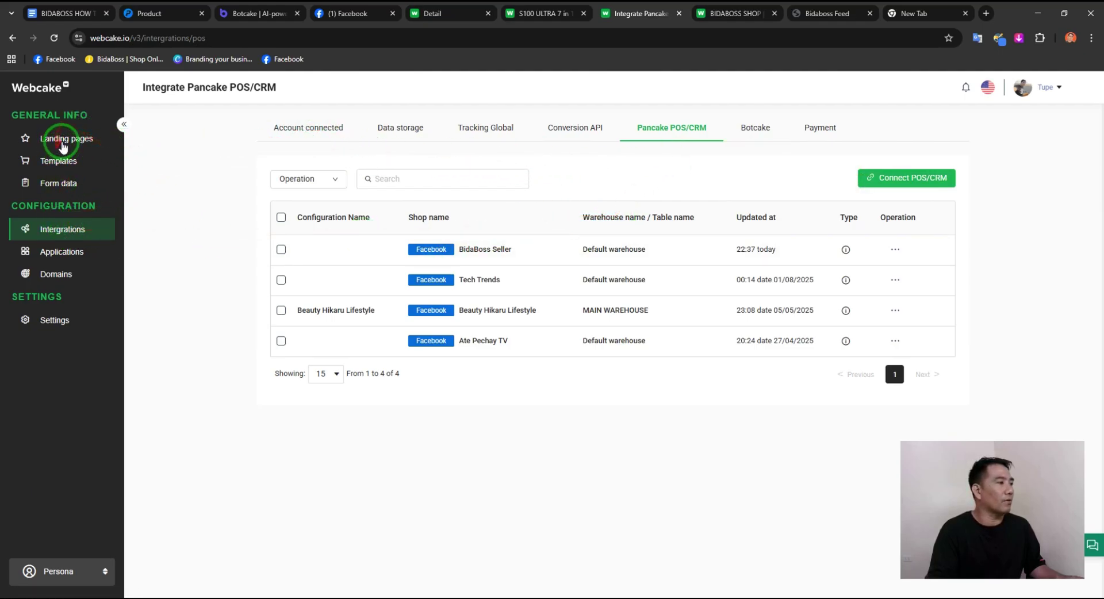
# Step: Return to the BIDABOSS SHOP landing page and connect it to the BidaBoss Seller - Default warehouse POS configuration
pyautogui.click(67, 144)
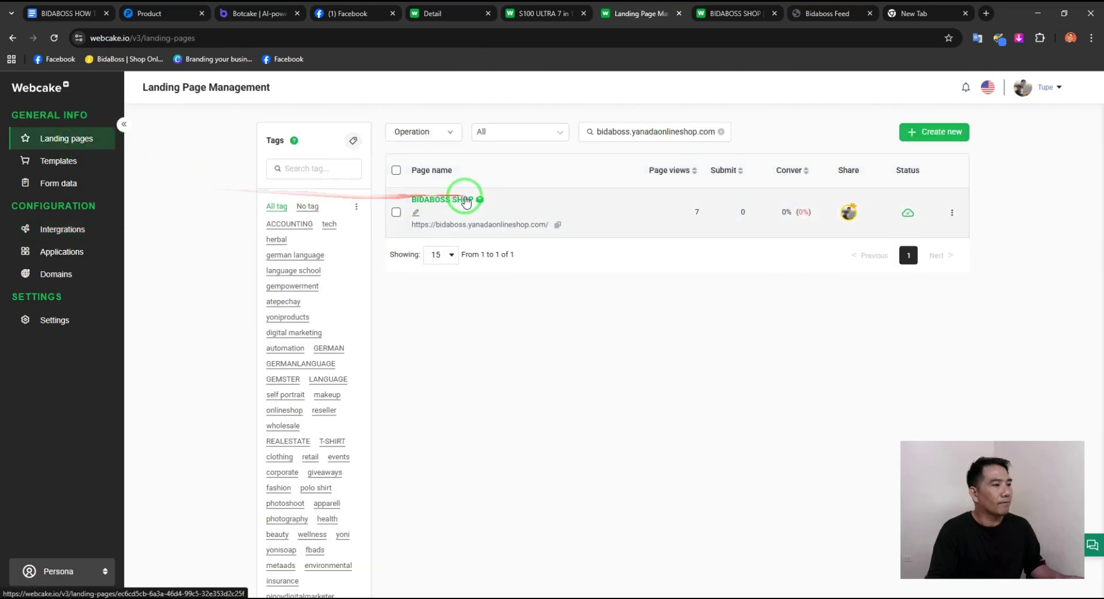
pyautogui.click(440, 203)
pyautogui.click(547, 128)
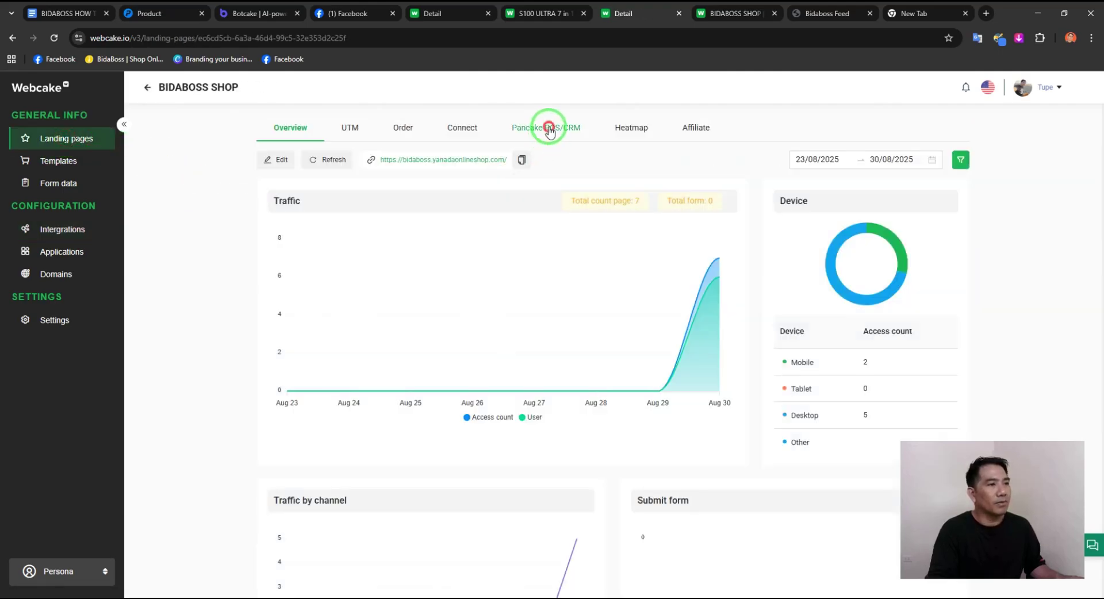
pyautogui.click(608, 294)
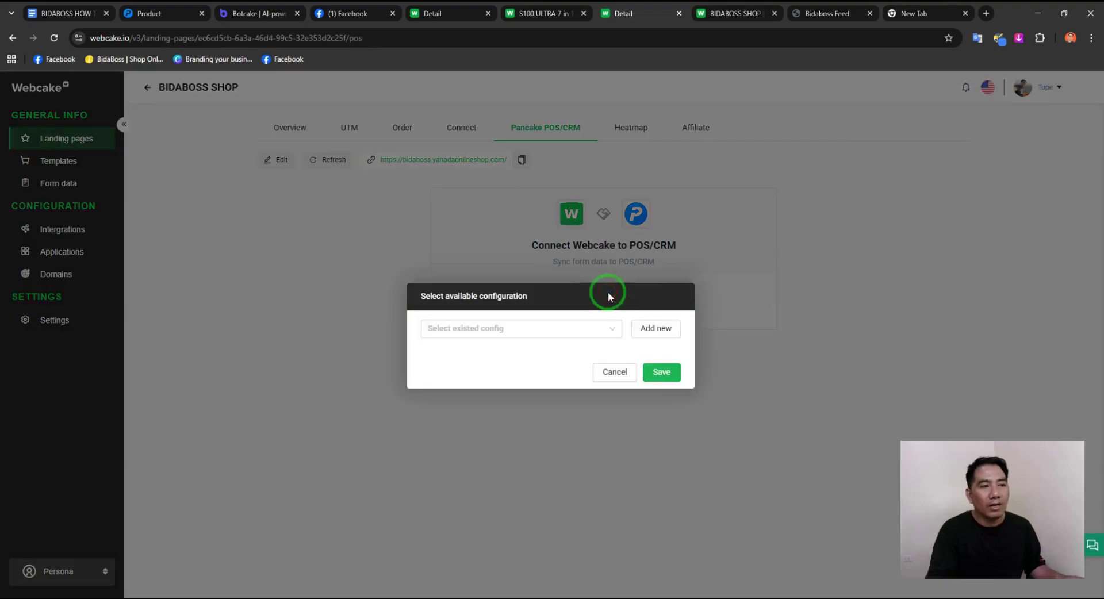
pyautogui.click(580, 327)
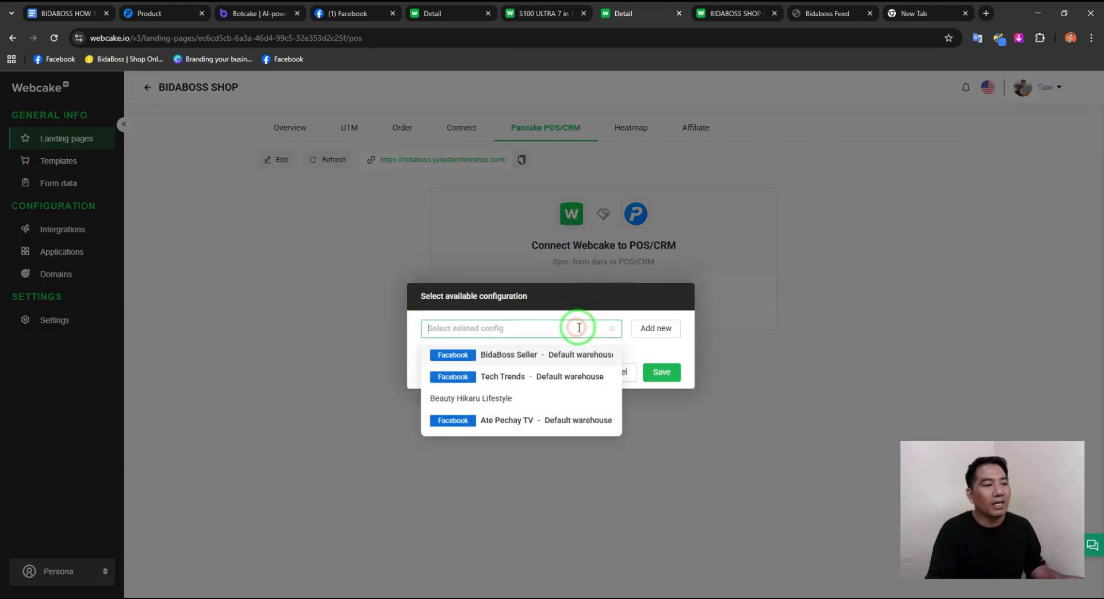
pyautogui.click(494, 357)
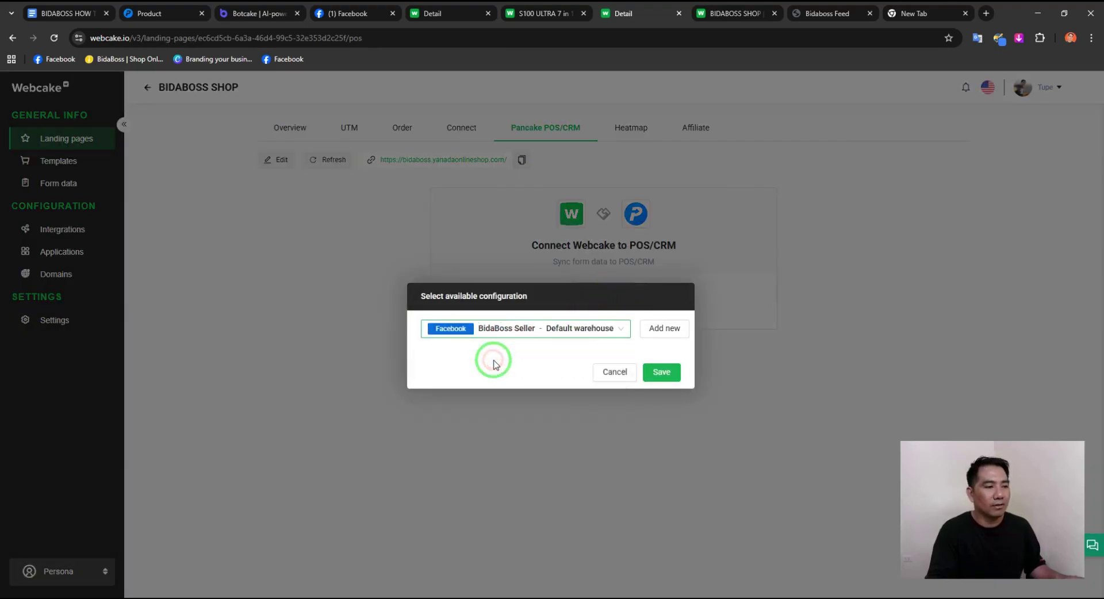
pyautogui.click(661, 373)
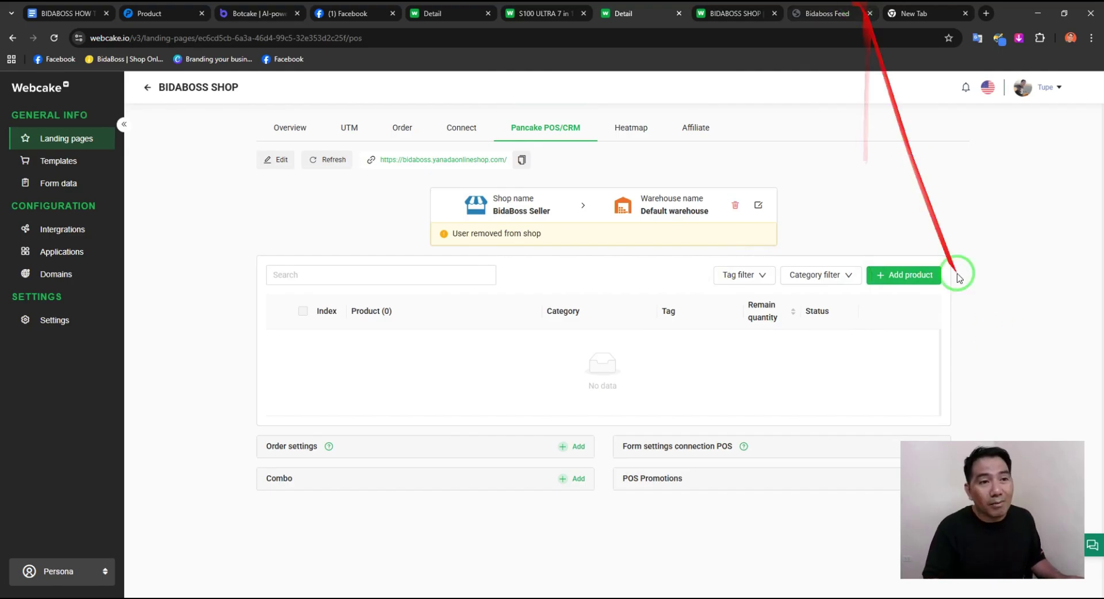
# Step: Add the S100 ULTRA 7 in 1 smart watch to the landing page's connected POS products
pyautogui.click(900, 279)
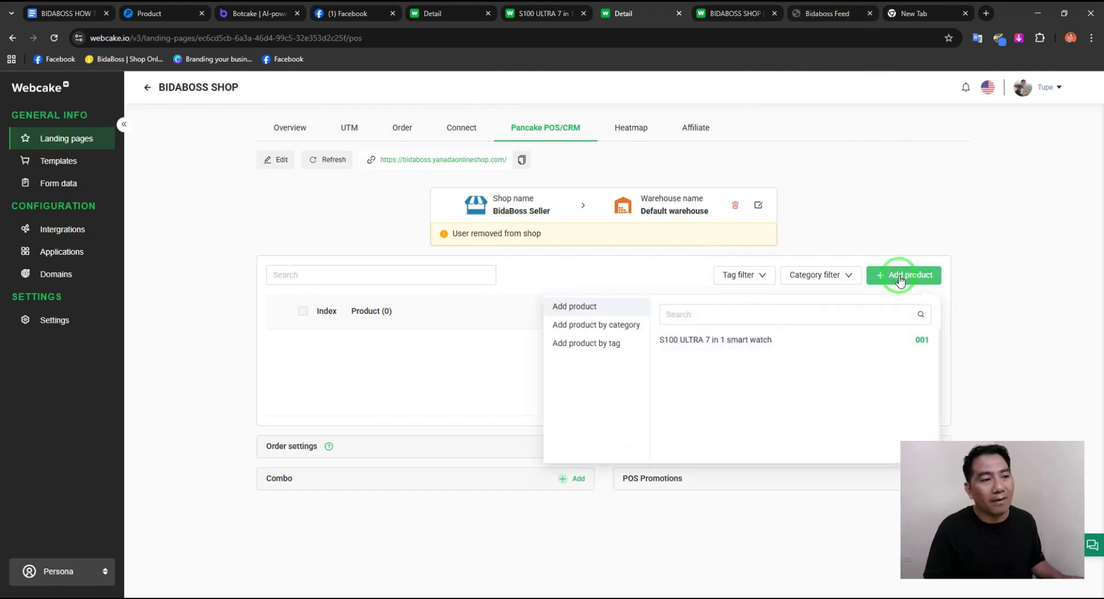
pyautogui.click(738, 342)
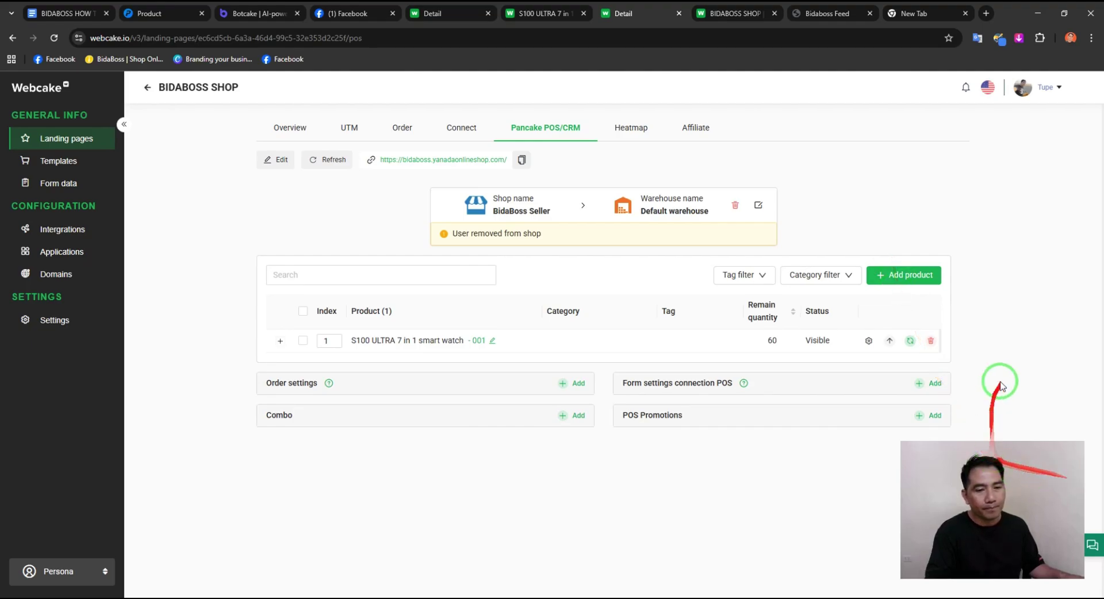
pyautogui.click(972, 596)
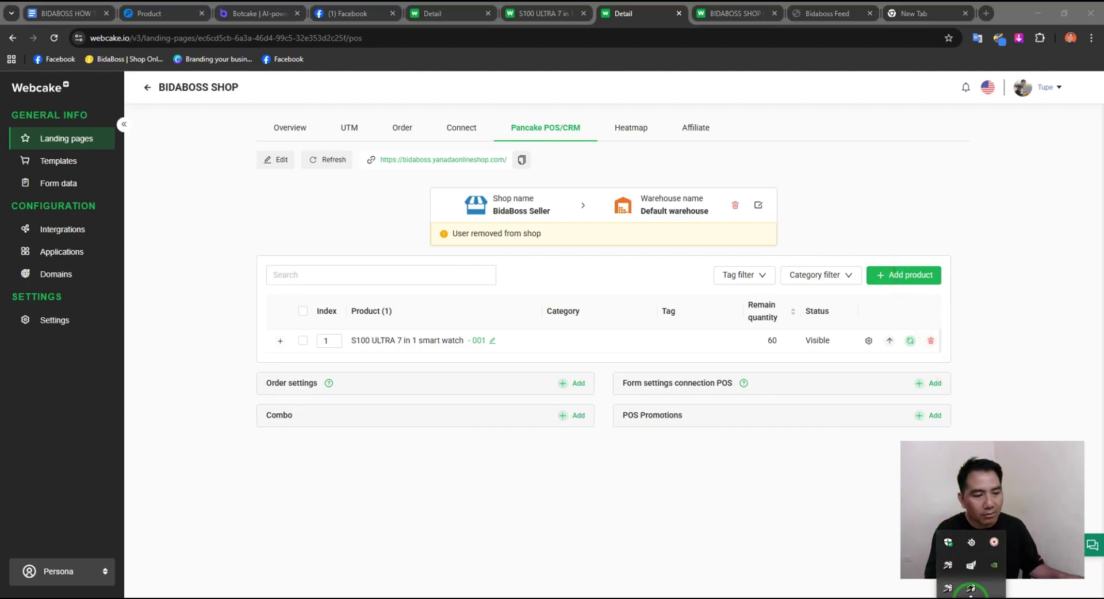
pyautogui.click(994, 546)
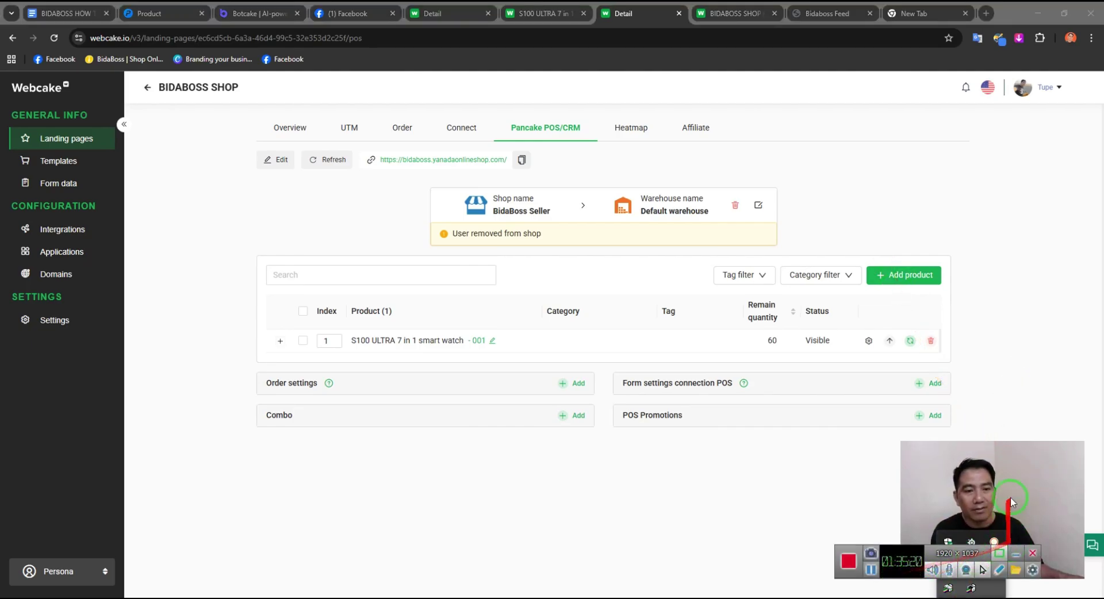
pyautogui.click(1018, 555)
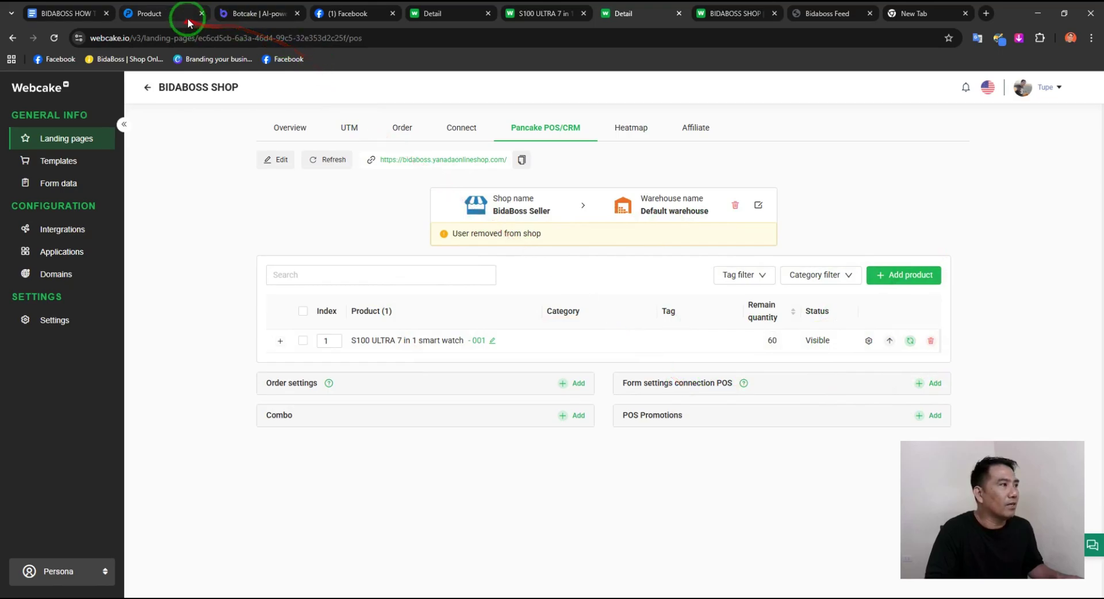
# Step: Switch to Pancake POS and start a new product with product ID 002
pyautogui.click(167, 13)
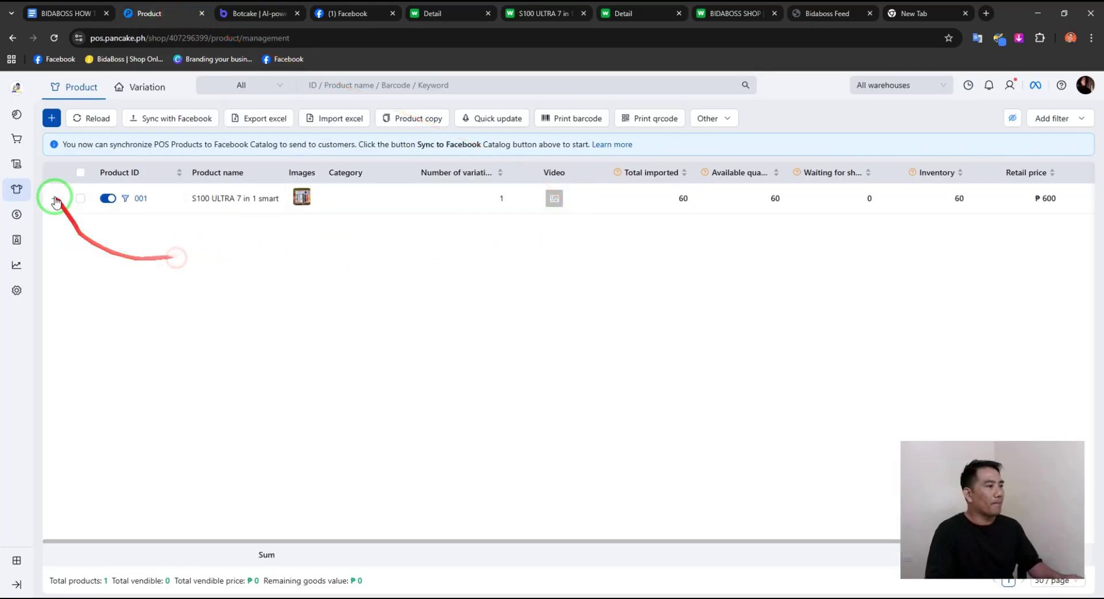
pyautogui.click(52, 119)
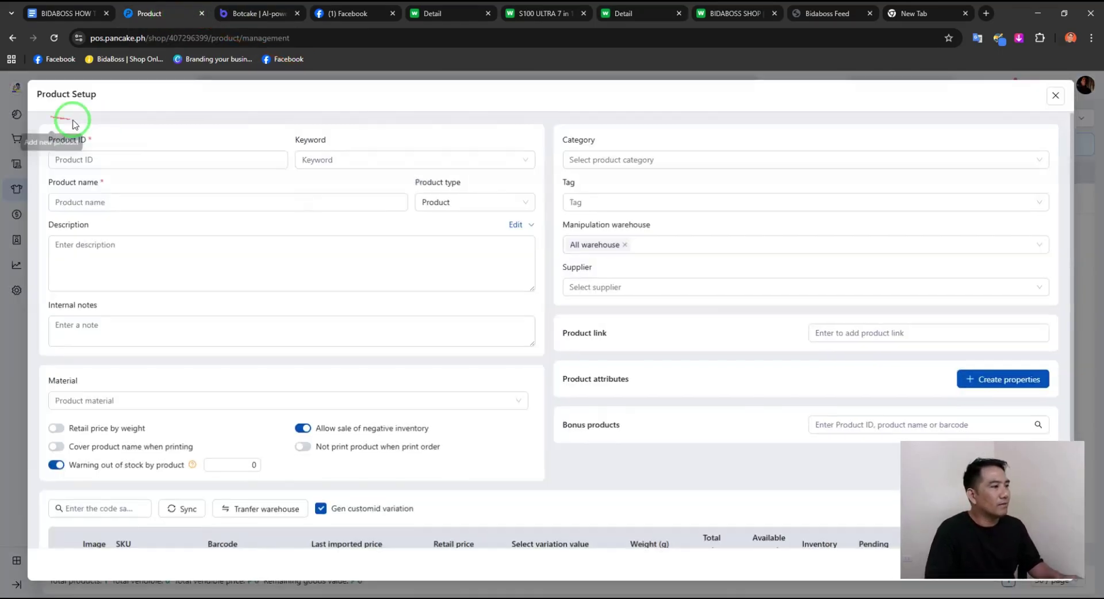
pyautogui.click(141, 160)
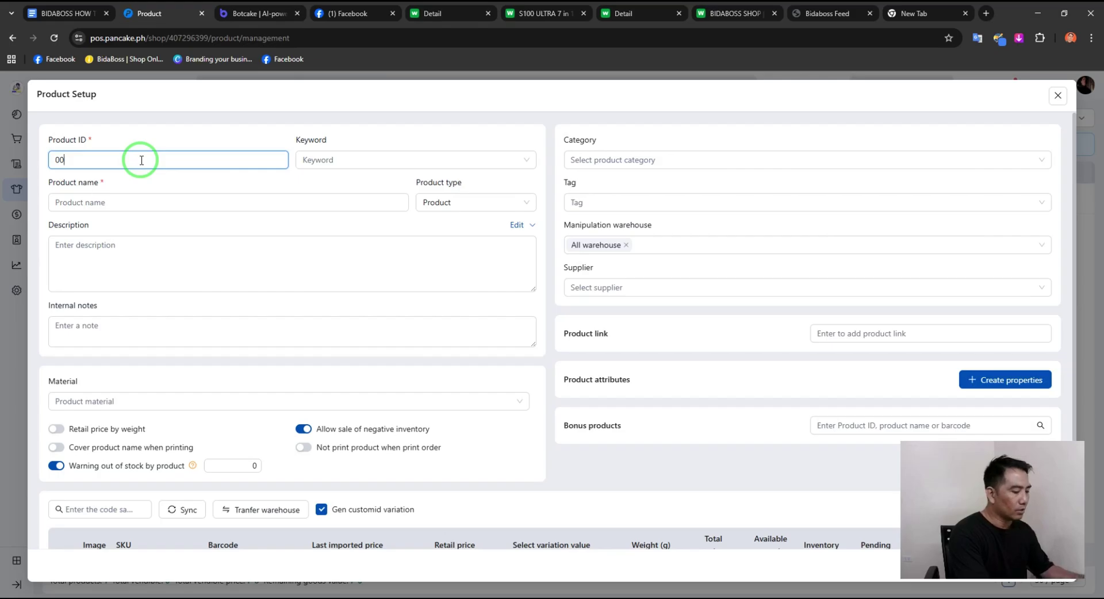
pyautogui.click(189, 202)
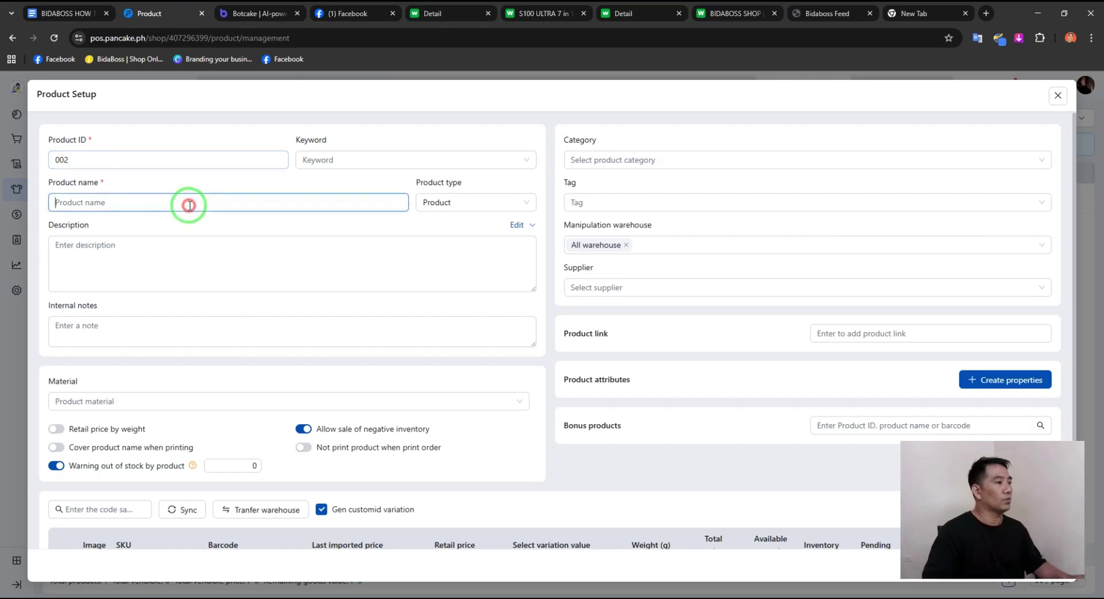
# Step: Copy the PRODUCT 2 name from the BIDABOSS automation Google Doc and enter Huaqiangbei Air pods pro2 as the new POS product's name
pyautogui.click(71, 17)
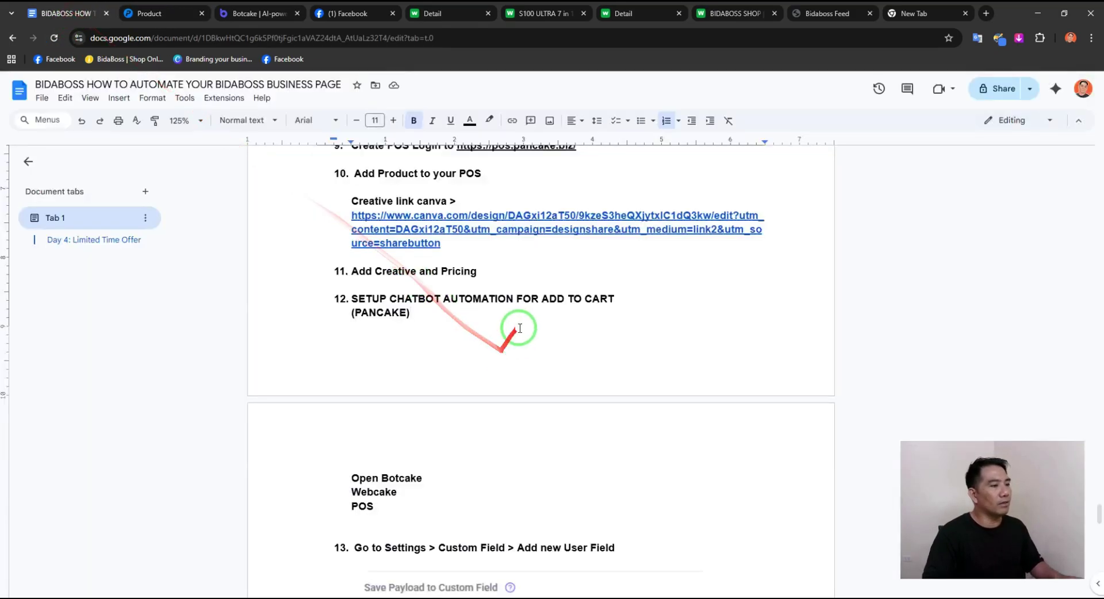
pyautogui.scroll(-5, 517, 334)
pyautogui.scroll(12, 564, 360)
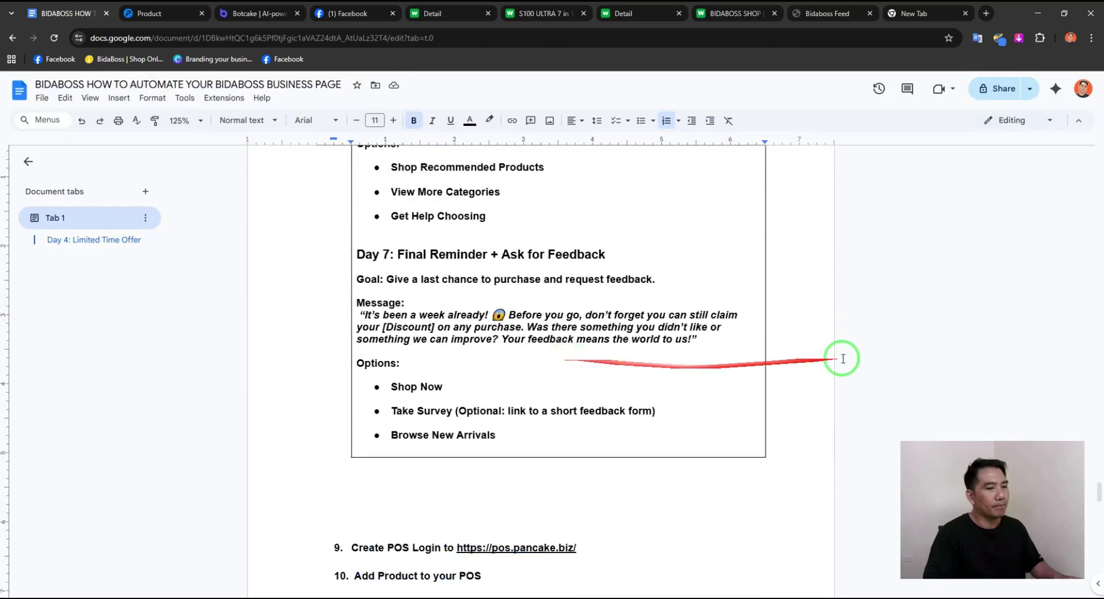
pyautogui.scroll(3, 949, 374)
pyautogui.moveTo(1097, 478); pyautogui.dragTo(1082, 208)
pyautogui.scroll(5, 508, 340)
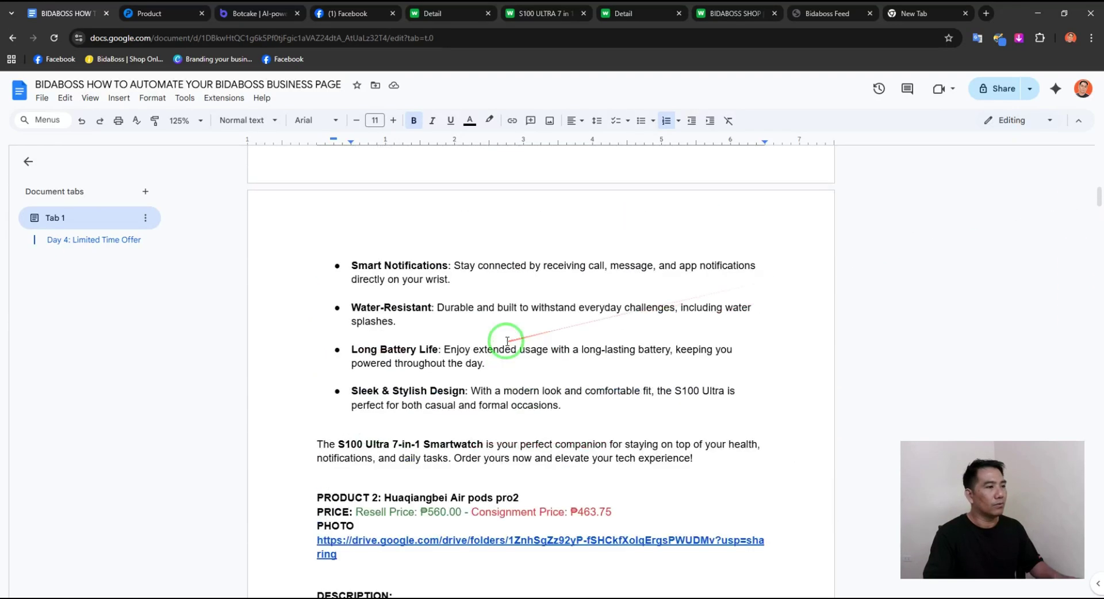
pyautogui.scroll(-3, 504, 345)
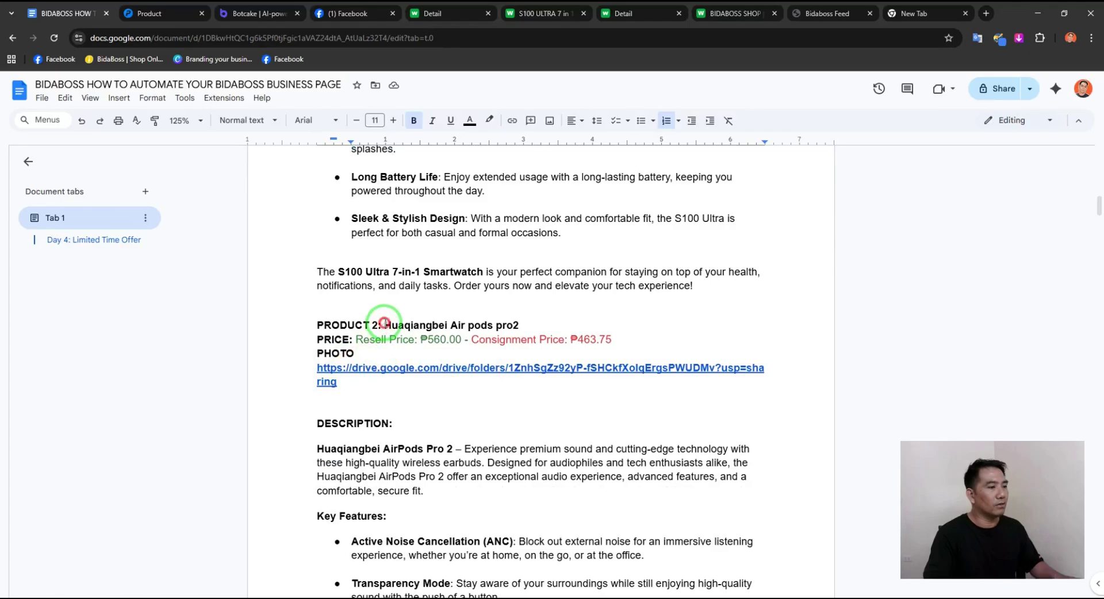
pyautogui.moveTo(384, 324); pyautogui.dragTo(403, 325)
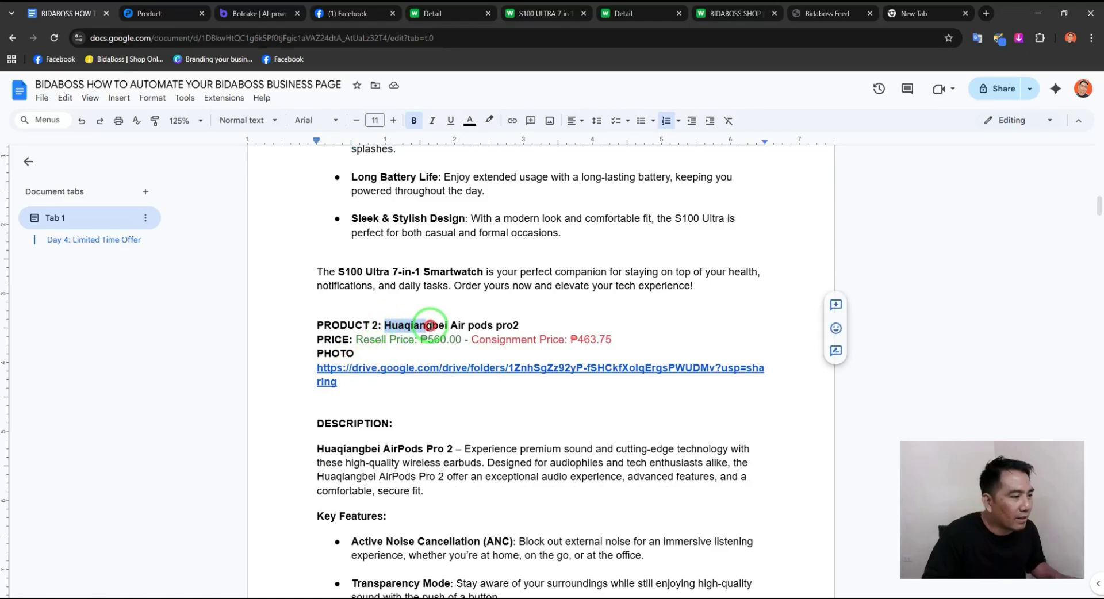
pyautogui.moveTo(460, 324); pyautogui.dragTo(512, 325)
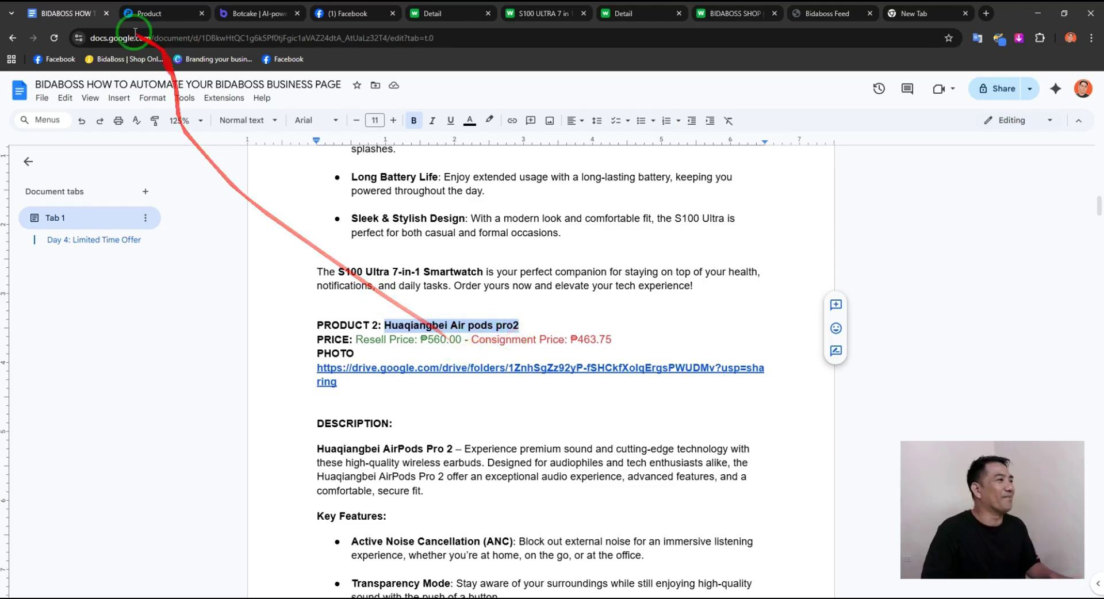
pyautogui.click(153, 13)
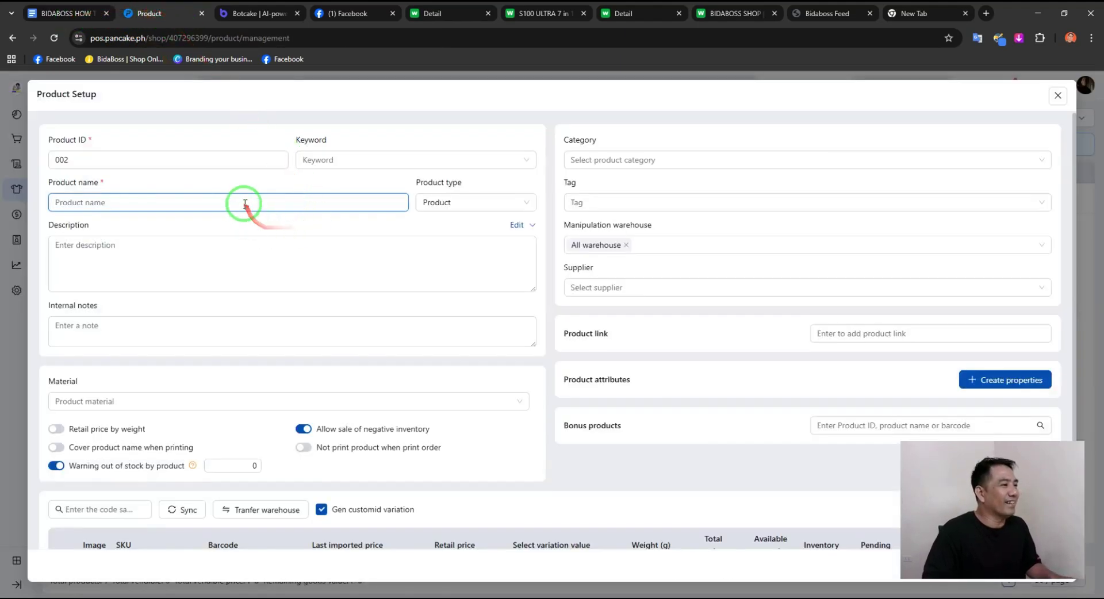
# Step: Copy the introductory Huaqiangbei AirPods Pro 2 paragraph from the Google Doc into the POS product's description
pyautogui.click(140, 249)
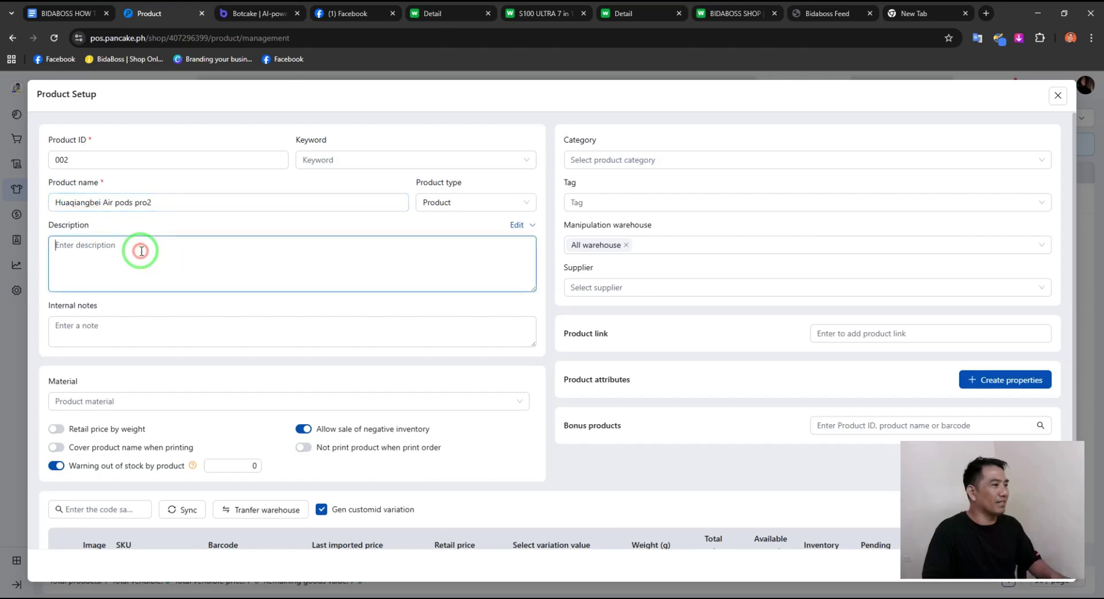
pyautogui.click(71, 15)
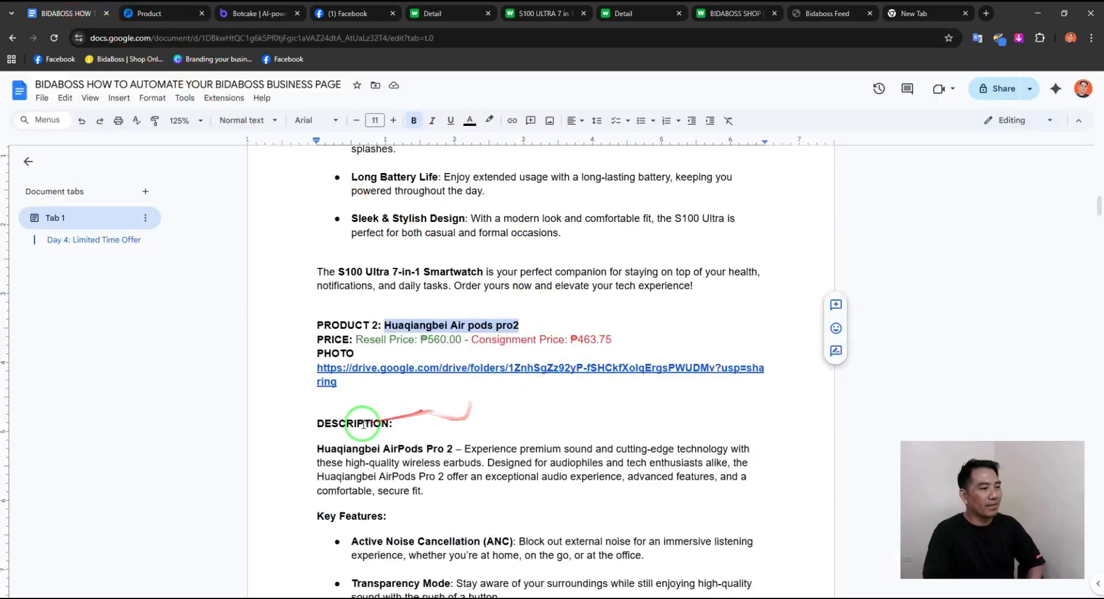
pyautogui.moveTo(317, 450); pyautogui.dragTo(486, 492)
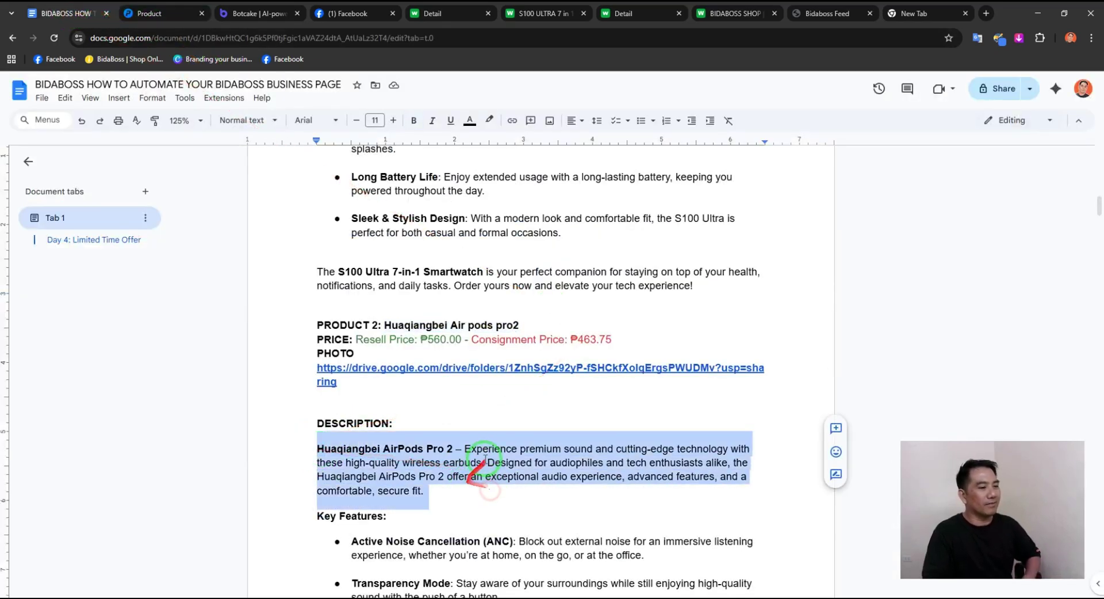
pyautogui.rightClick(486, 463)
pyautogui.click(517, 185)
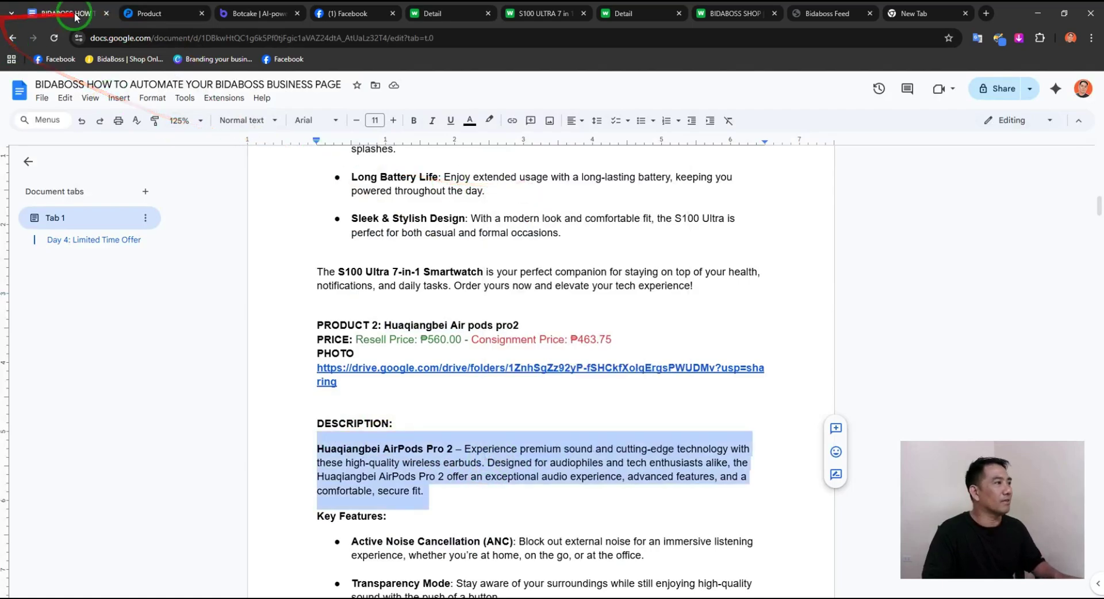
pyautogui.click(149, 13)
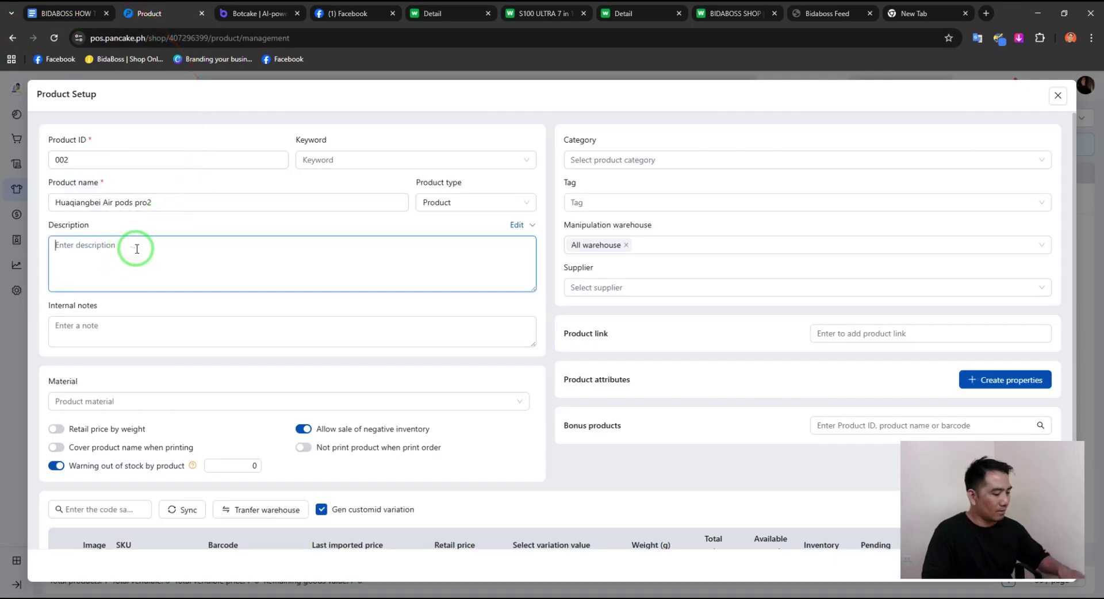
pyautogui.hotkey('ctrl', 'v')
# Step: Upload all five images from the BIDABOSS DATA folder Huaqiangbei Air pods pro2 to product variation 002
pyautogui.scroll(-1, 581, 455)
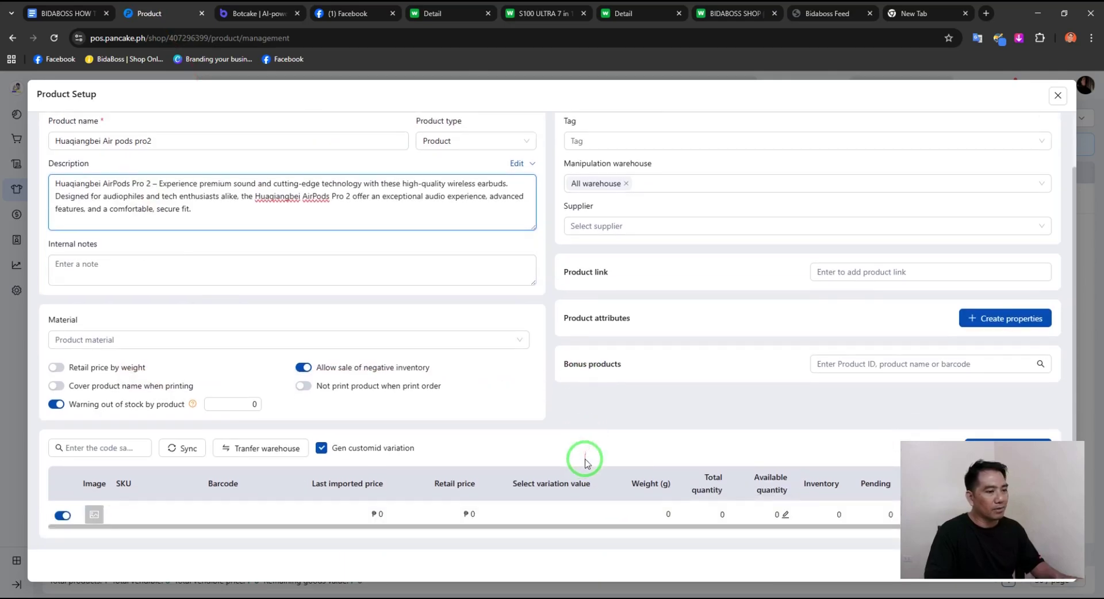
pyautogui.click(97, 514)
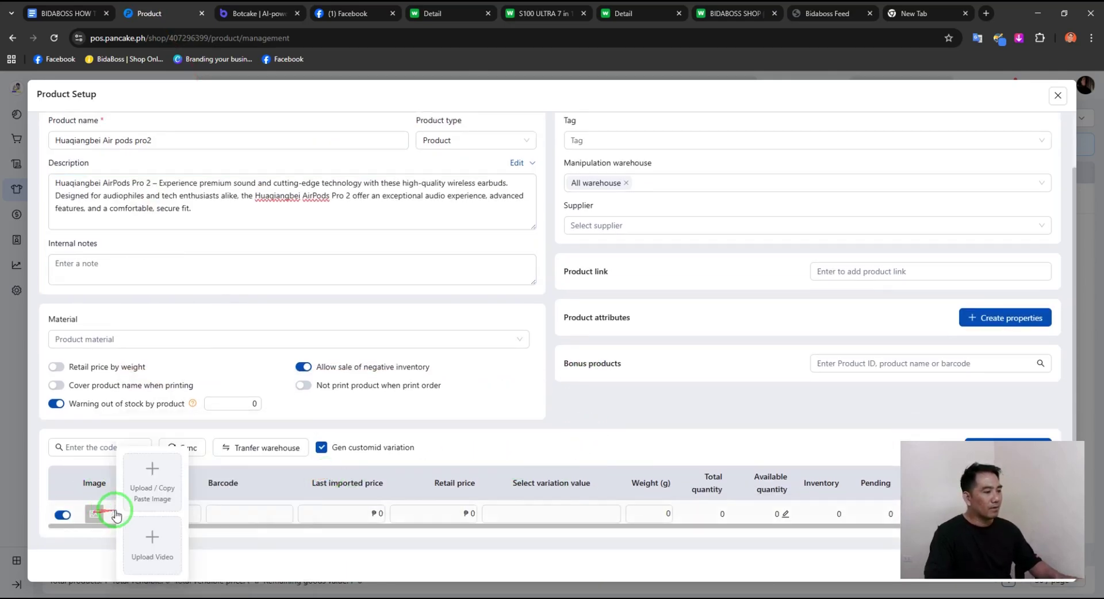
pyautogui.click(151, 474)
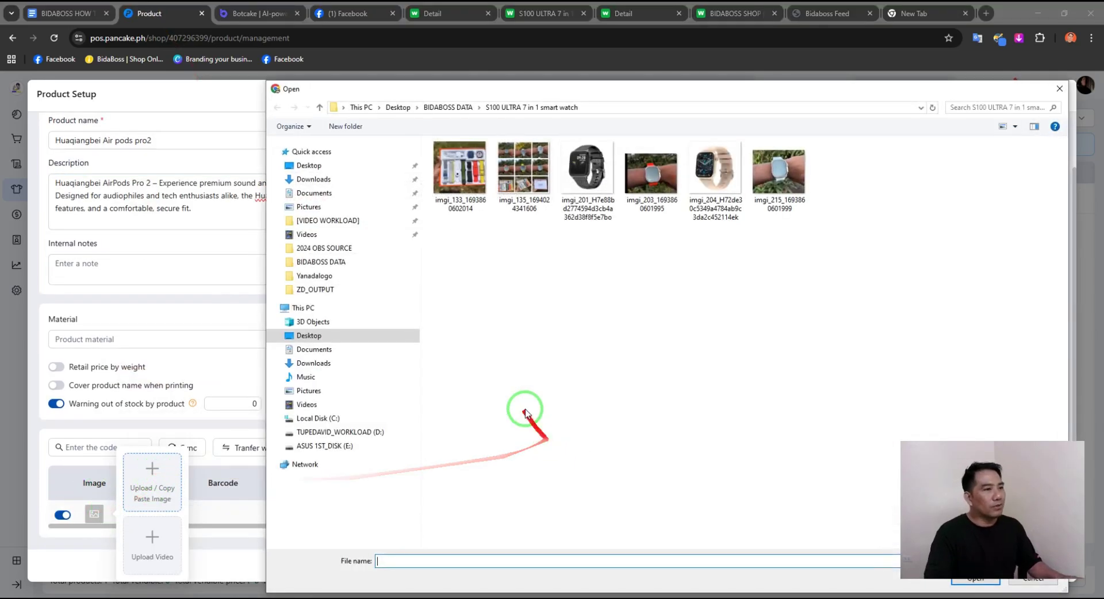
pyautogui.click(443, 107)
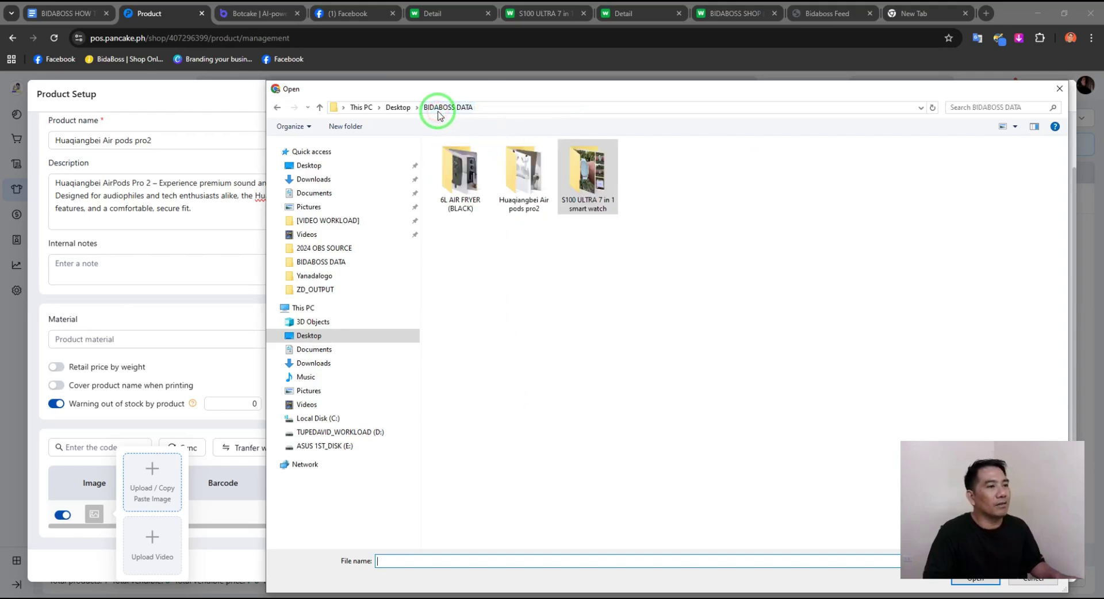
pyautogui.click(540, 190)
pyautogui.doubleClick(539, 190)
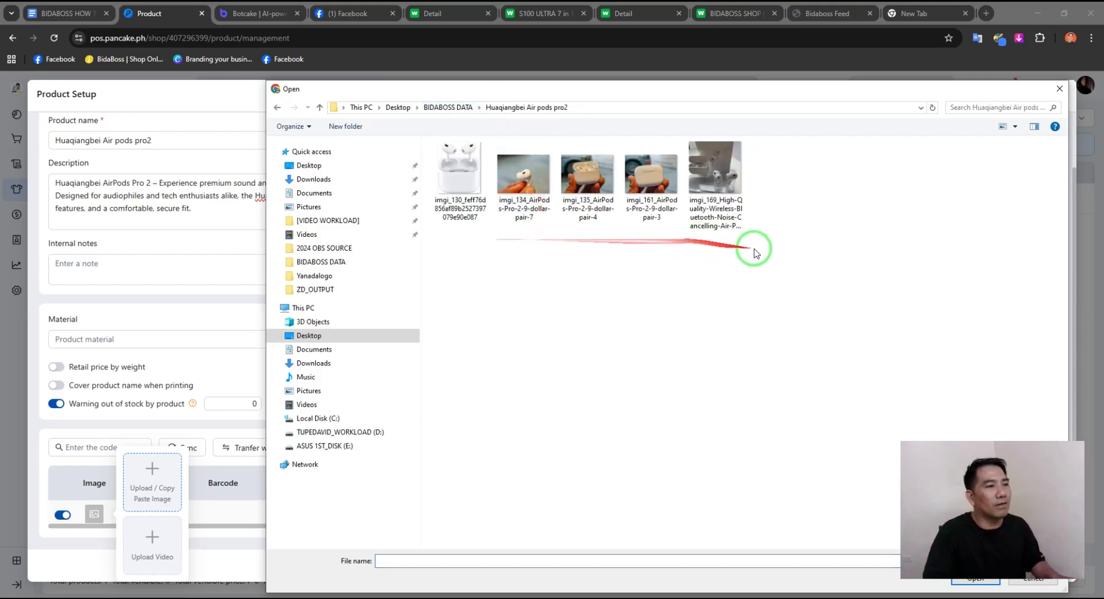
pyautogui.moveTo(768, 252); pyautogui.dragTo(459, 144)
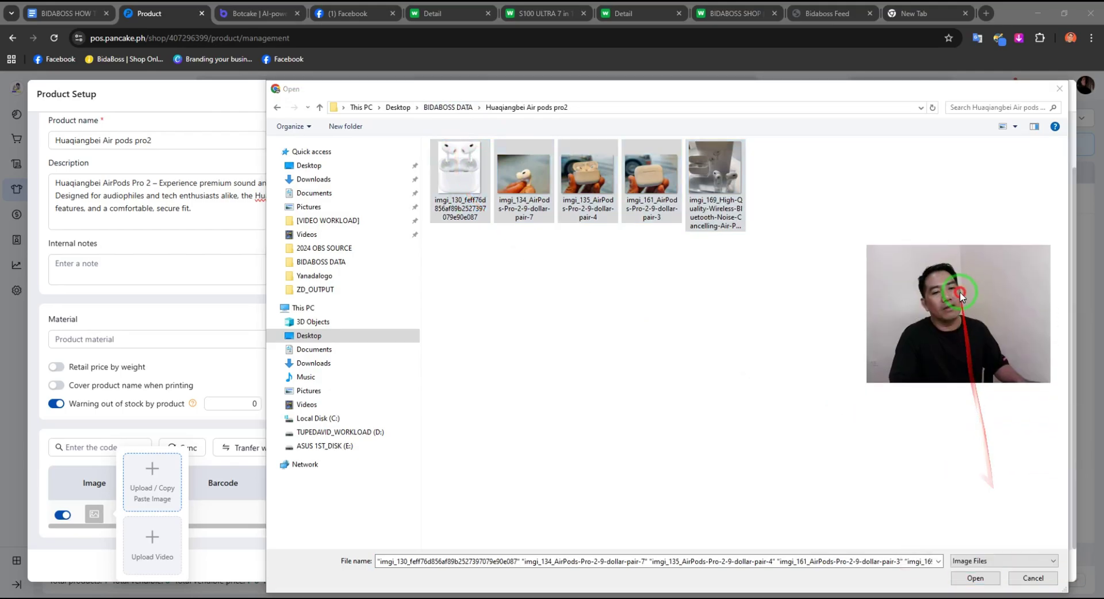
pyautogui.click(972, 578)
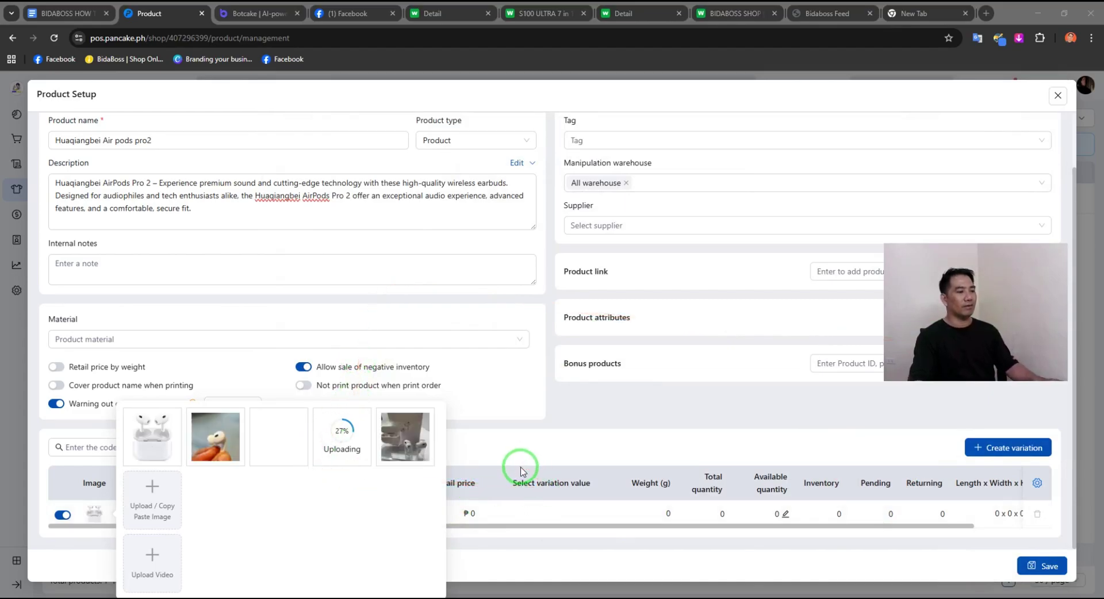
# Step: Check PRODUCT 2's pricing in the Google Doc, and set the POS variation's last imported price to ₱1,200 and retail price to ₱560
pyautogui.click(73, 16)
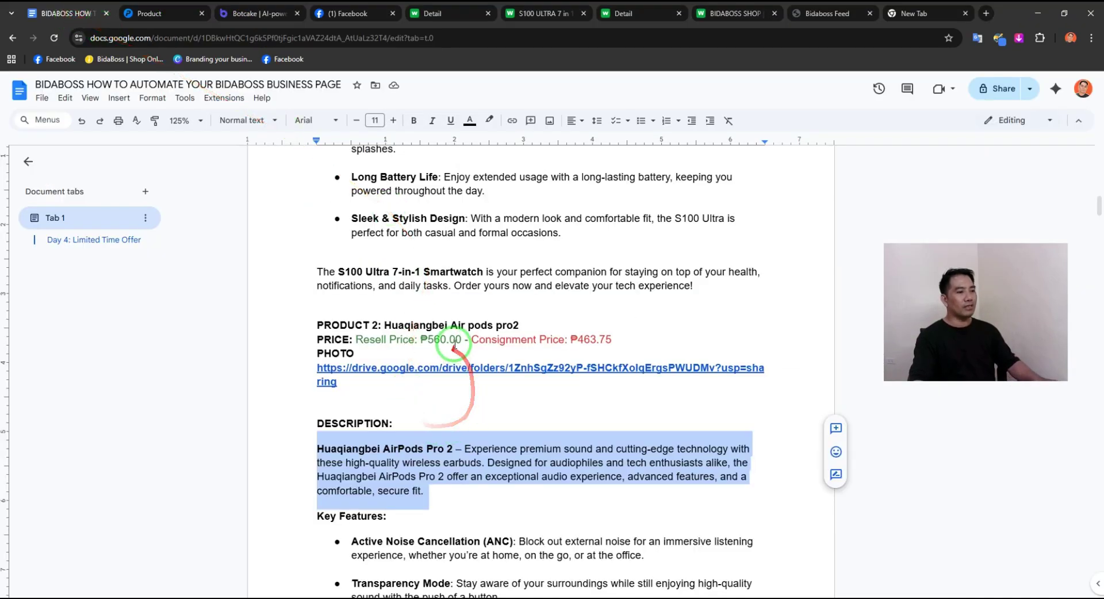
pyautogui.moveTo(425, 342); pyautogui.dragTo(580, 346)
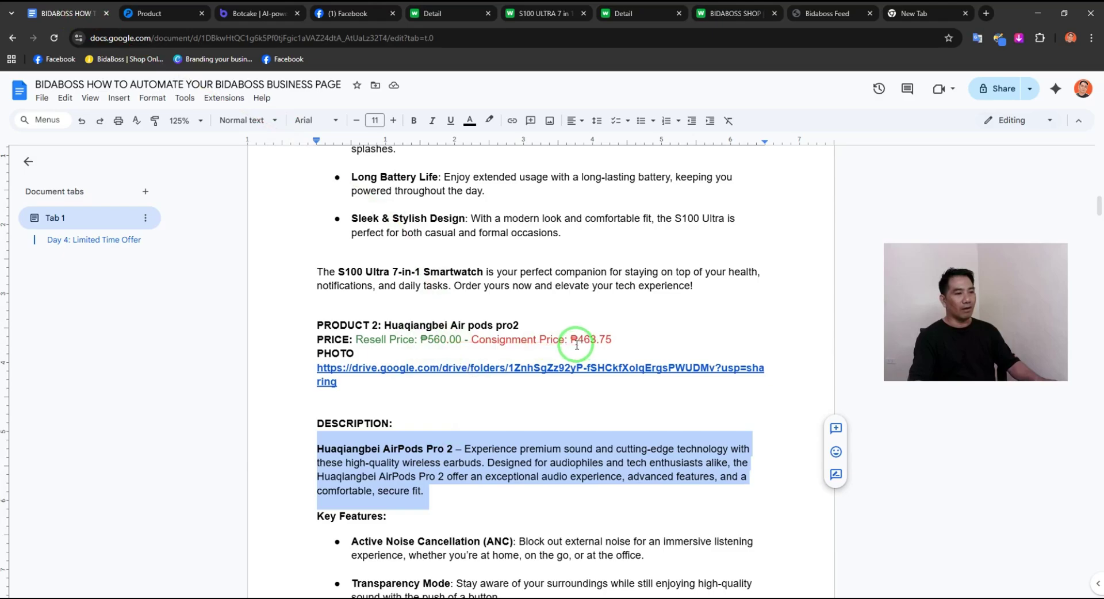
pyautogui.moveTo(496, 347); pyautogui.dragTo(423, 343)
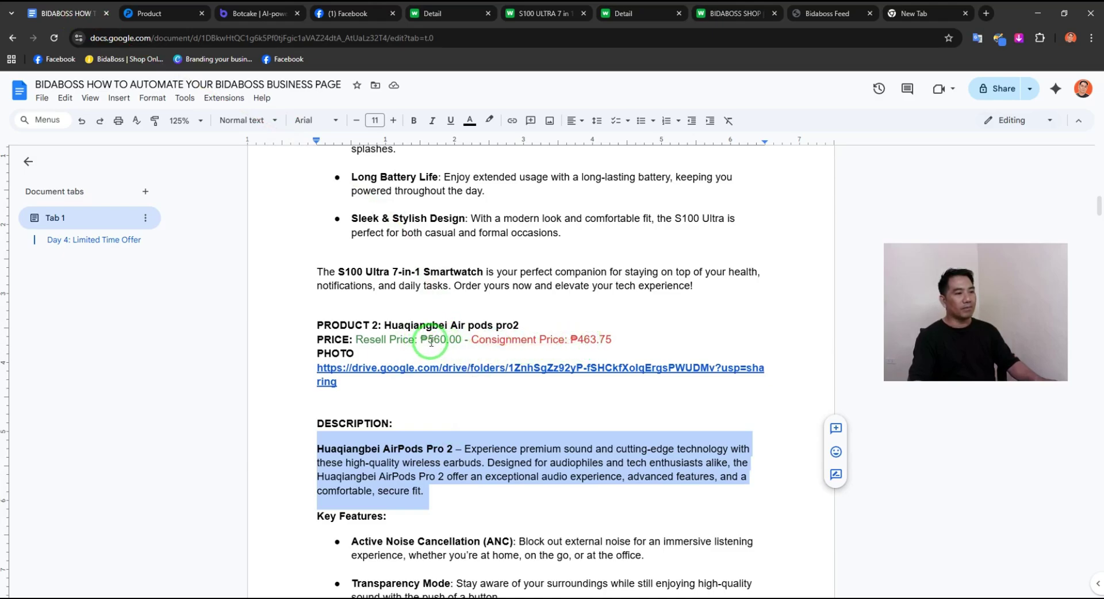
pyautogui.moveTo(432, 343)
pyautogui.mouseDown()
pyautogui.moveTo(525, 337)
pyautogui.moveTo(145, 13)
pyautogui.moveTo(263, 500)
pyautogui.moveTo(496, 455)
pyautogui.moveTo(458, 478)
pyautogui.moveTo(239, 517)
pyautogui.moveTo(391, 516)
pyautogui.mouseUp()
pyautogui.click(163, 16)
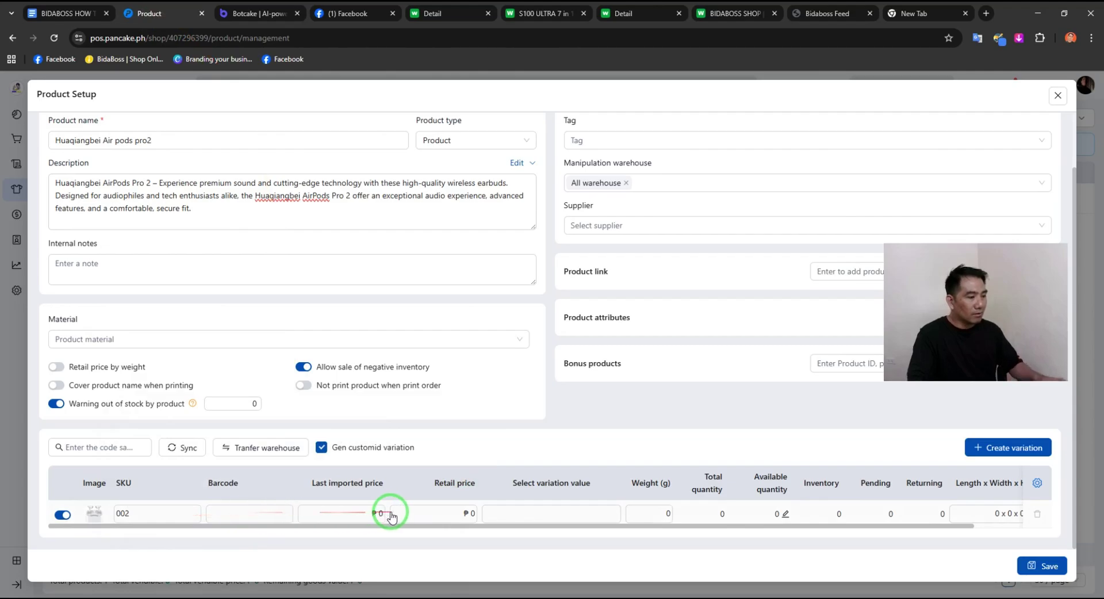
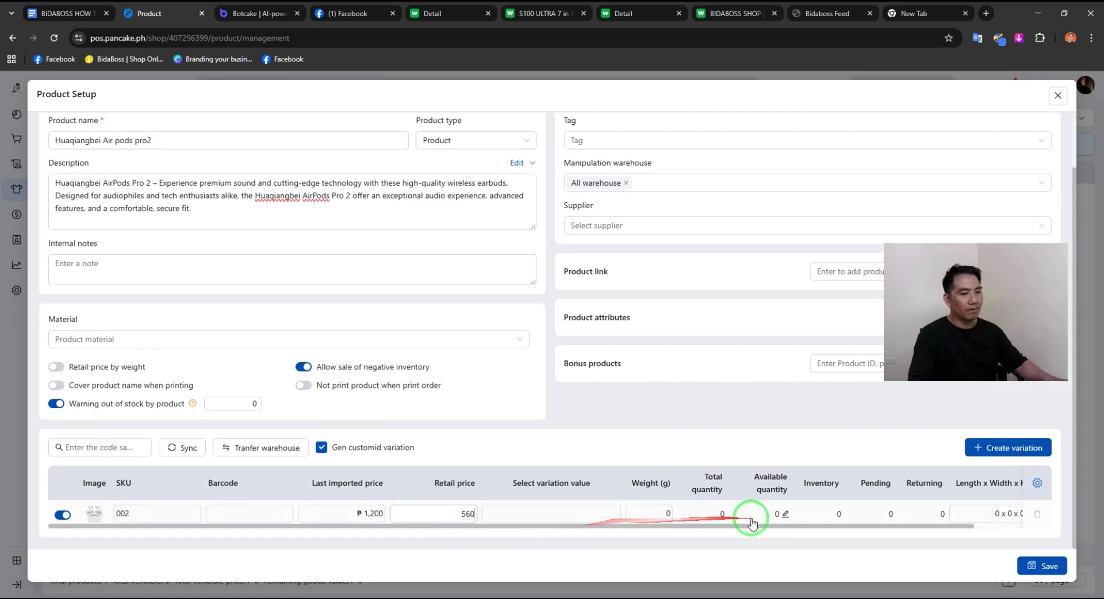
# Step: Open the variation's Default warehouse quantity for adjustment and look up the Huaqiangbei Air pods pro2 stock in the BidaBoss Sellers Store
pyautogui.click(786, 514)
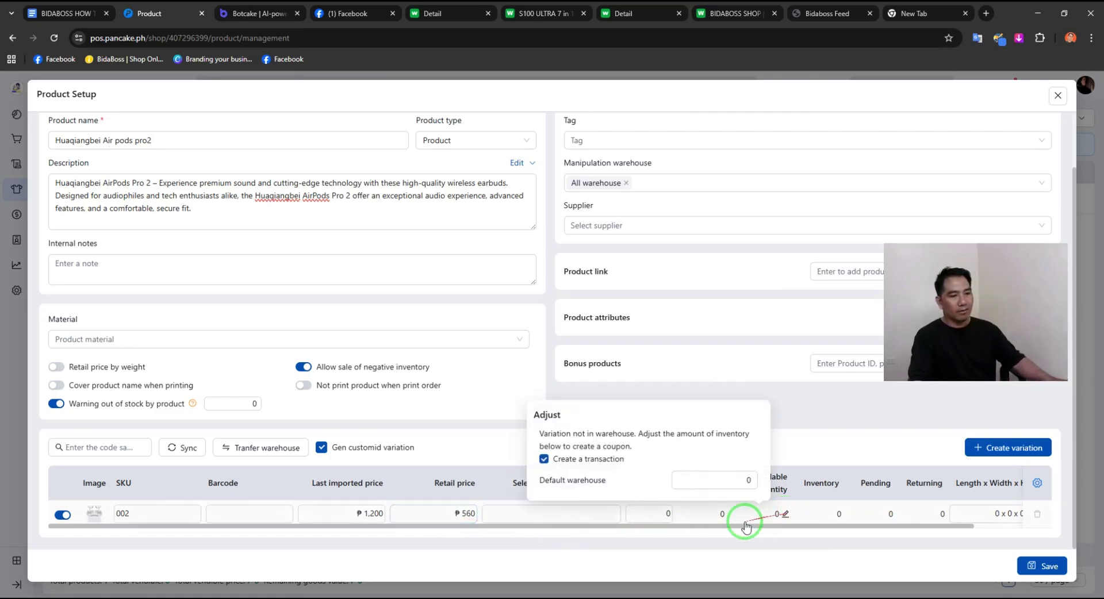
pyautogui.click(750, 480)
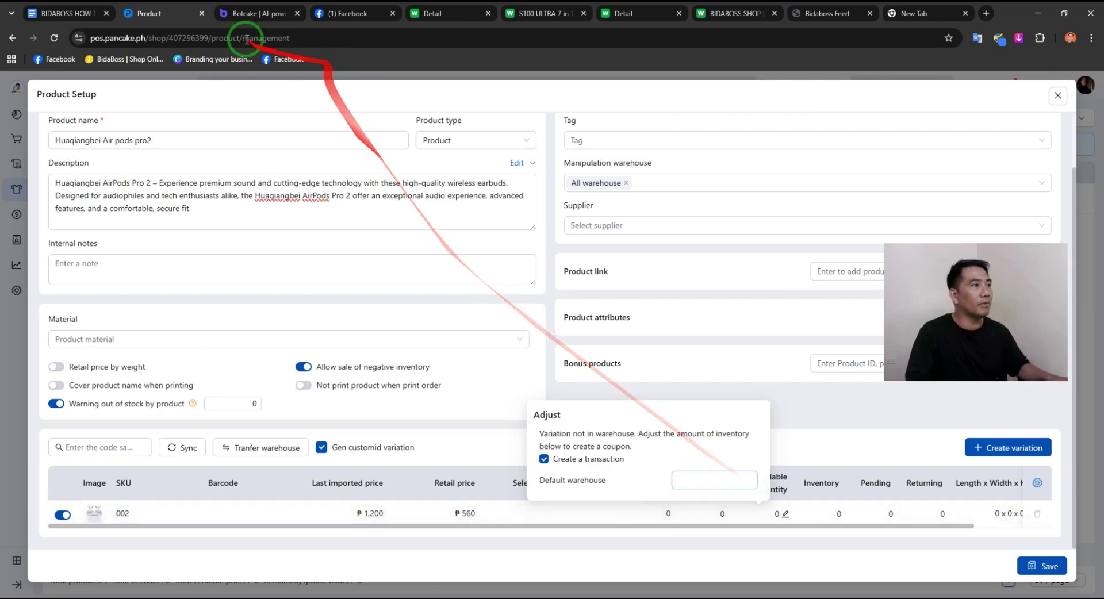
pyautogui.click(891, 14)
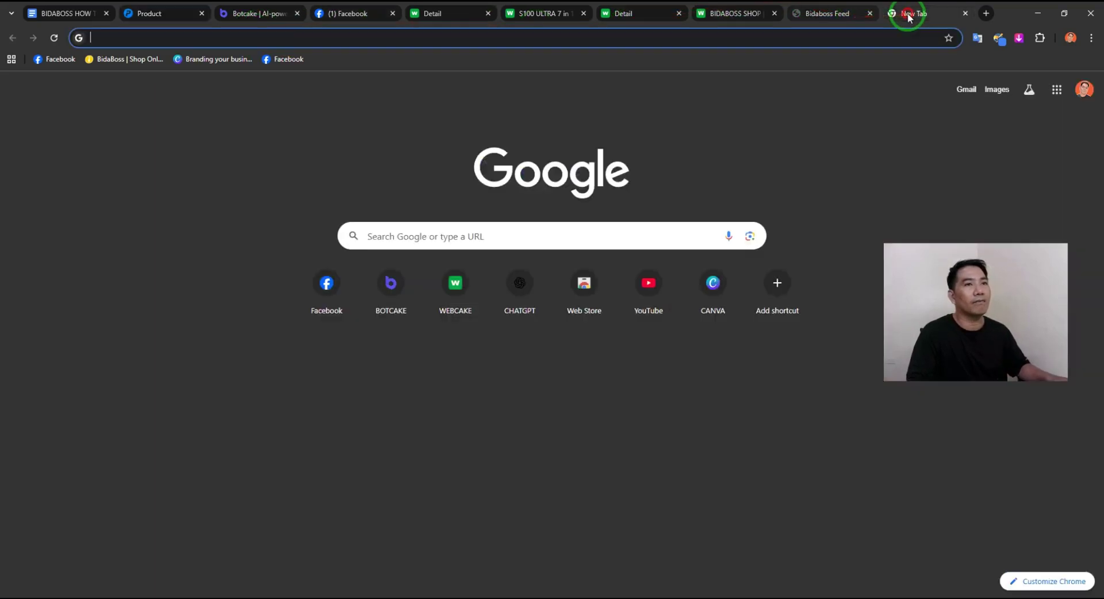
pyautogui.click(121, 59)
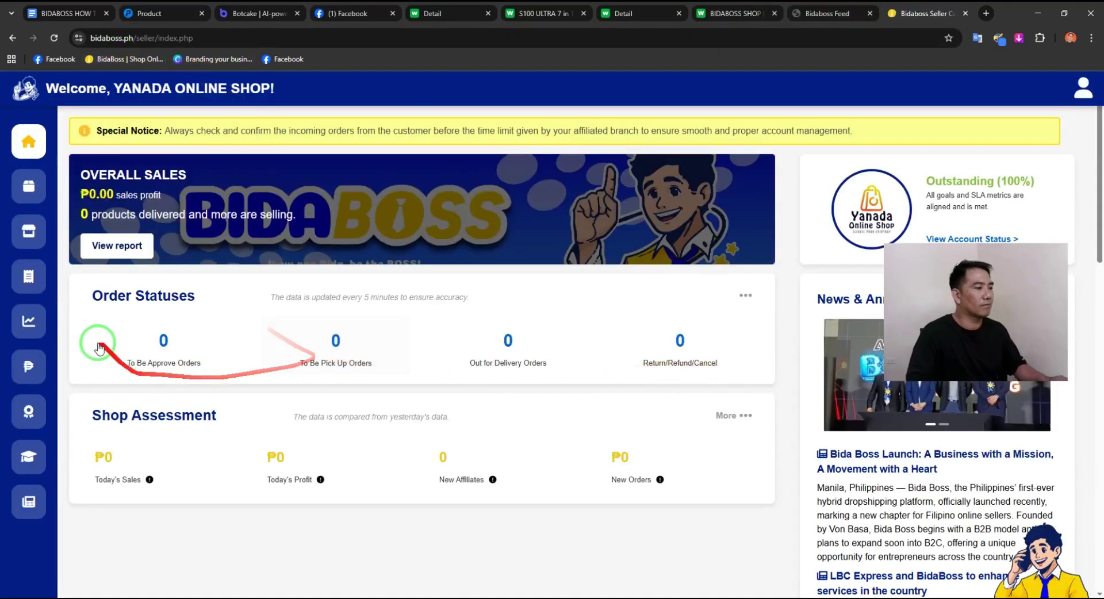
pyautogui.click(29, 231)
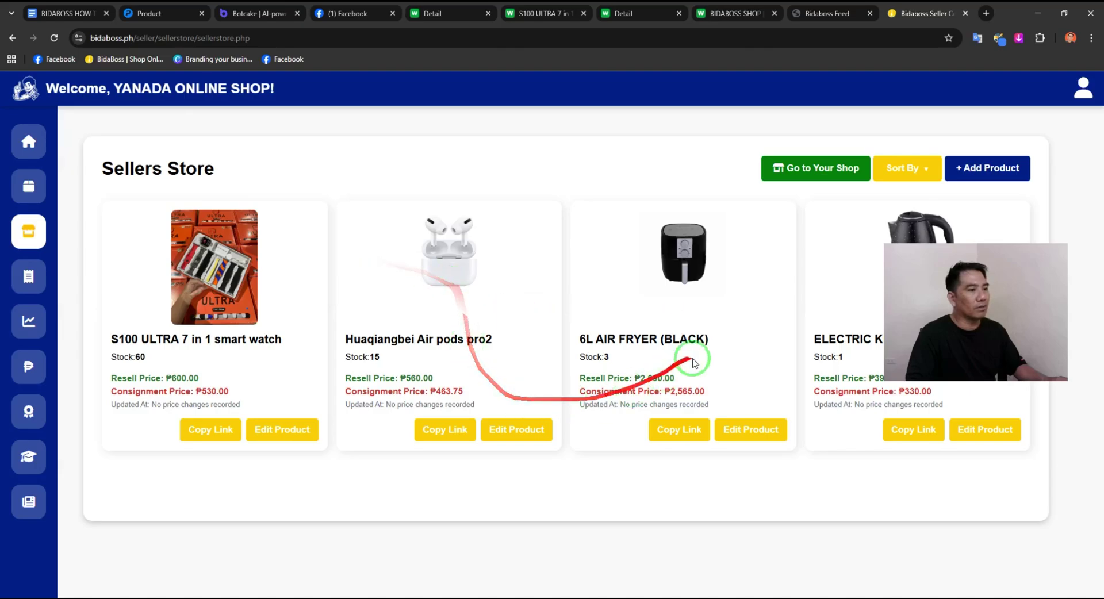
pyautogui.click(448, 429)
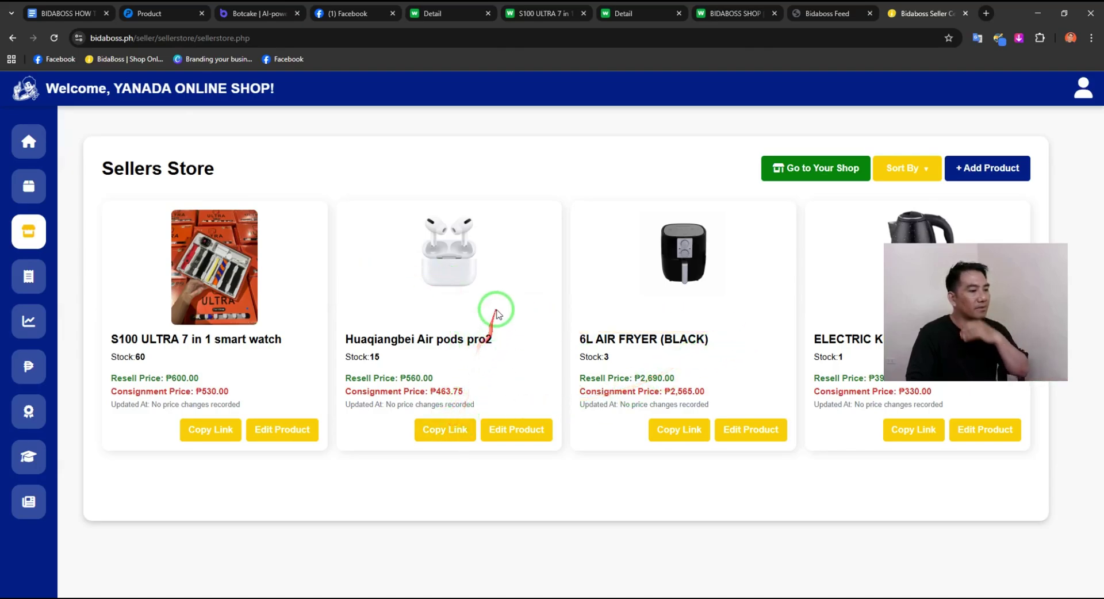
# Step: Open the public YANADA ONLINE SHOP storefront from the Sellers Store, and examine its product list and page address
pyautogui.click(801, 169)
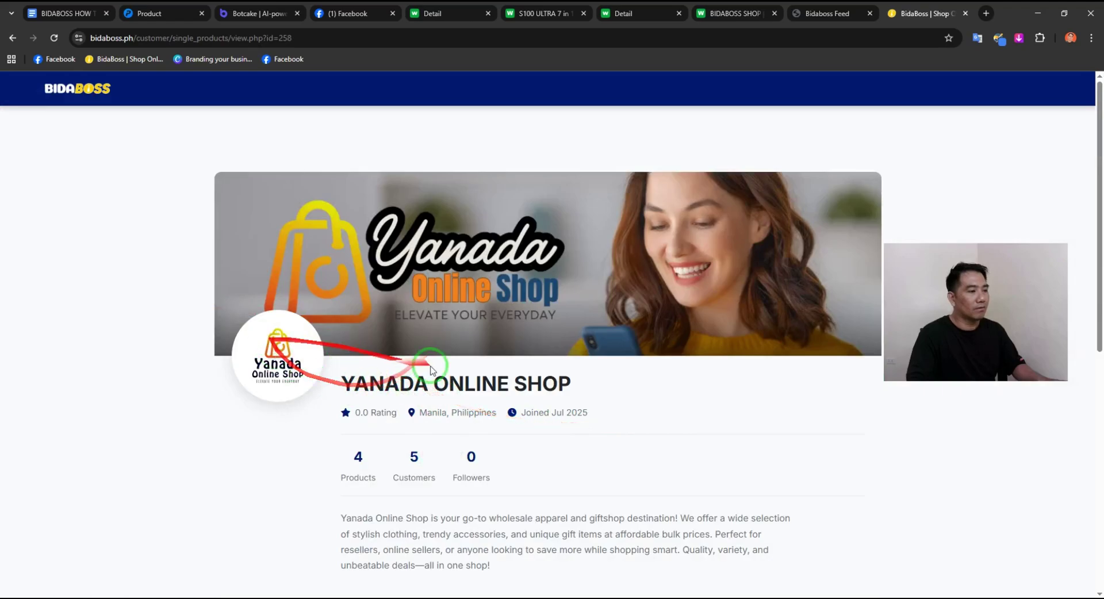
pyautogui.scroll(-7, 624, 439)
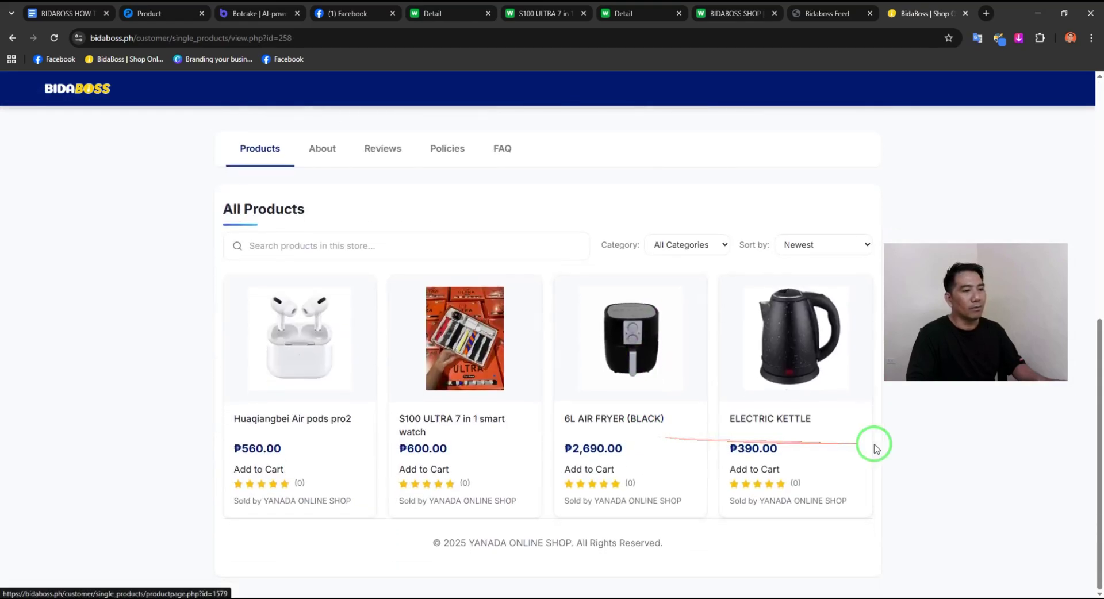
pyautogui.scroll(3, 874, 448)
pyautogui.click(171, 38)
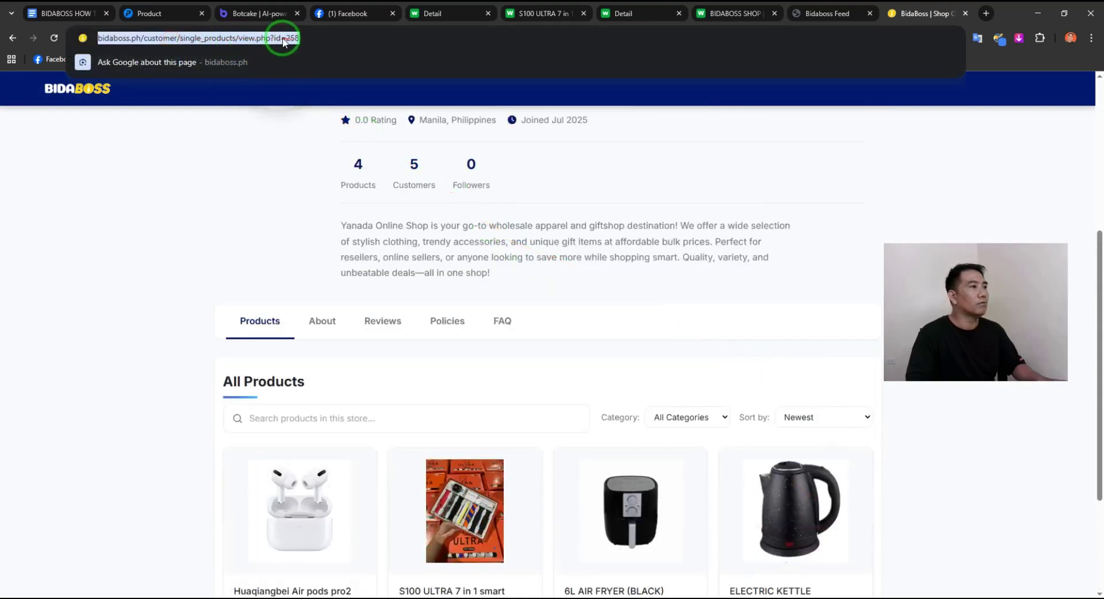
pyautogui.scroll(5, 264, 225)
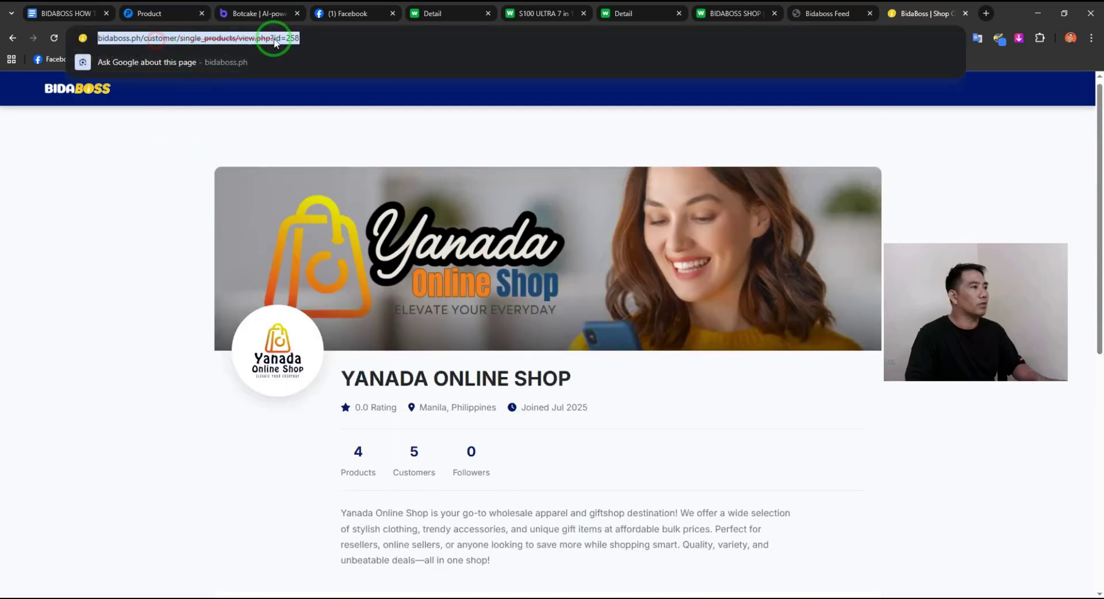
# Step: Copy the Yanada Online Shop page's full URL and load it in a separate browser window
pyautogui.click(301, 33)
pyautogui.moveTo(343, 35); pyautogui.dragTo(111, 37)
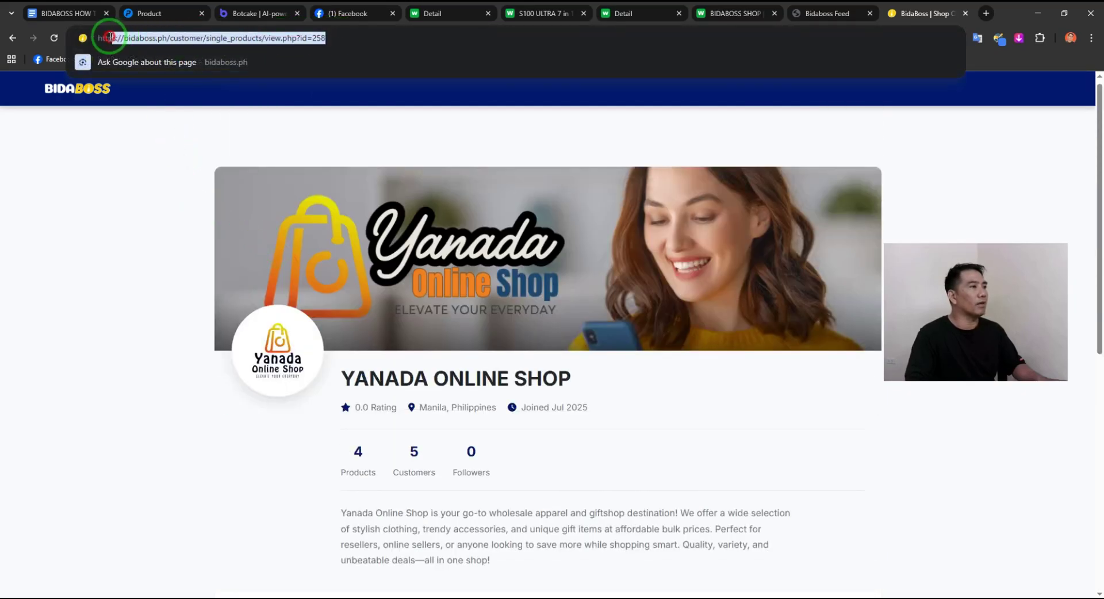
pyautogui.rightClick(185, 39)
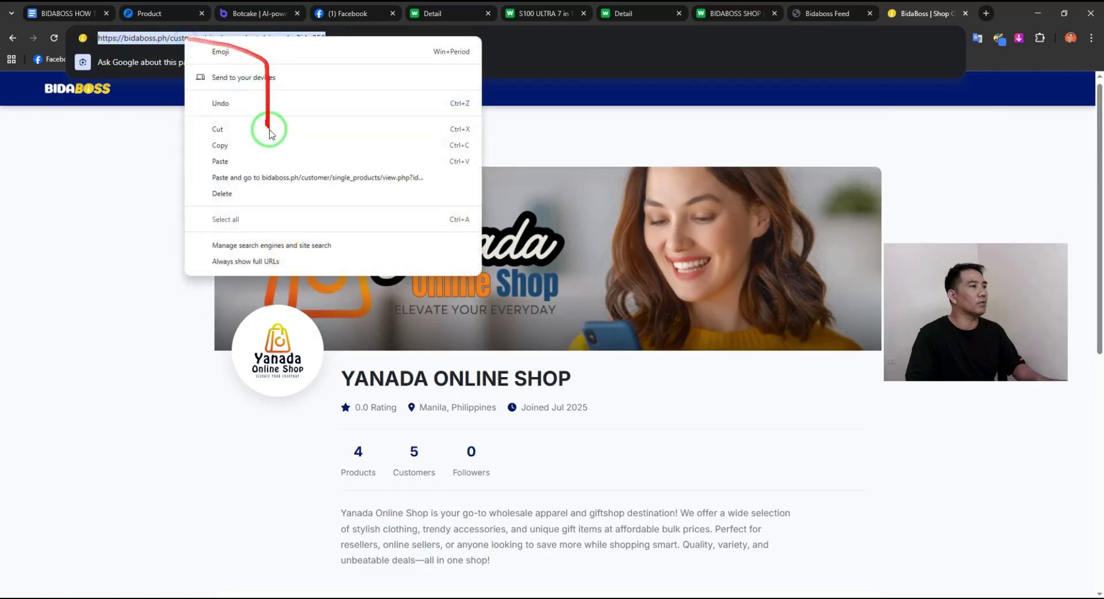
pyautogui.click(257, 149)
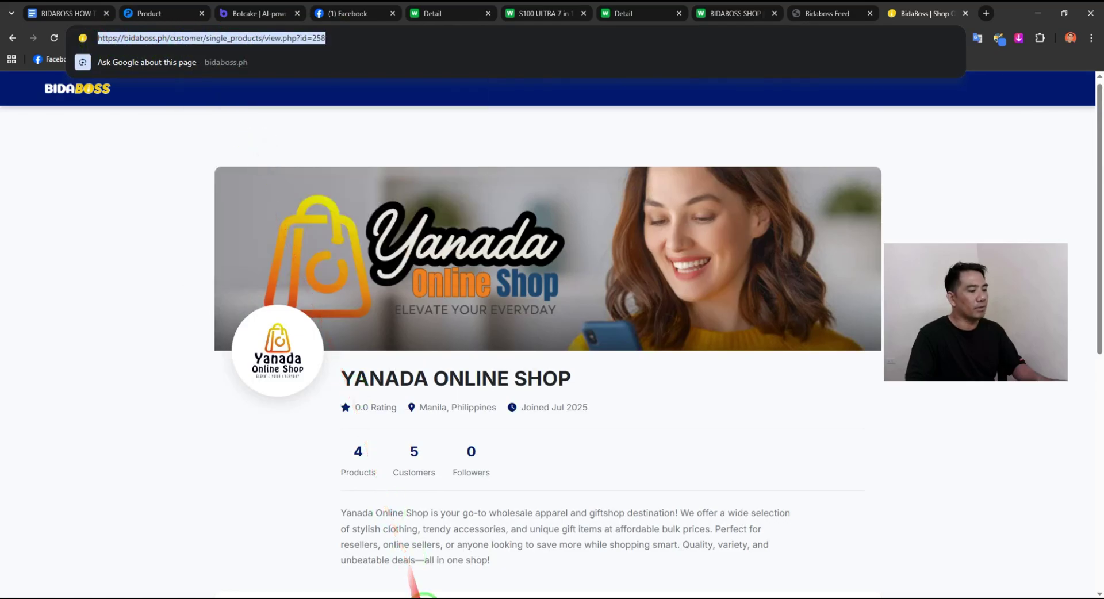
pyautogui.hotkey('ctrl', 'n')
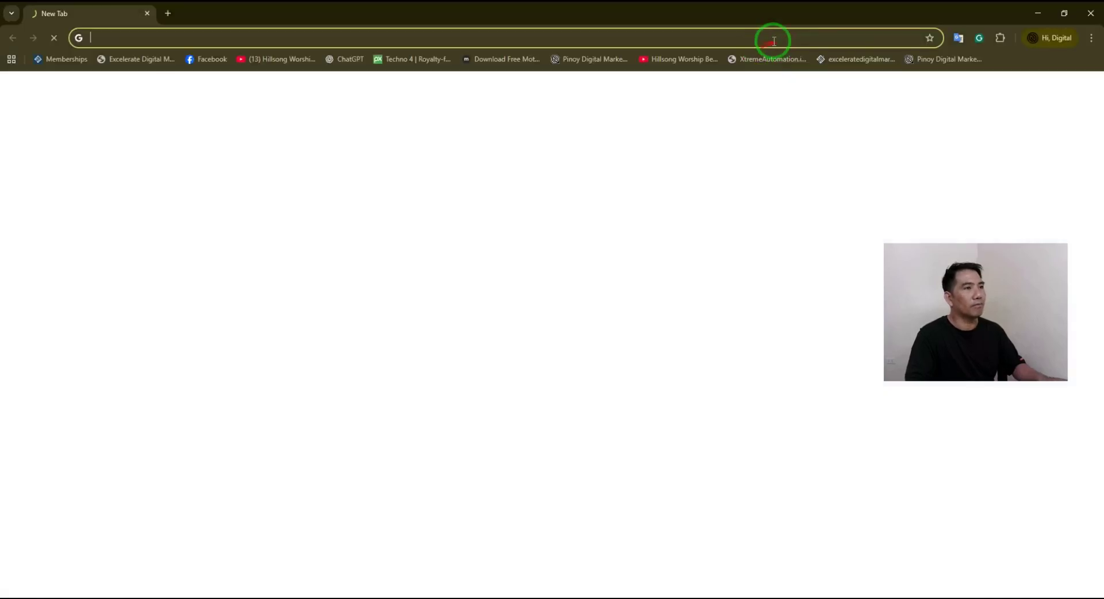
pyautogui.hotkey('ctrl', 'v')
pyautogui.press('Return')
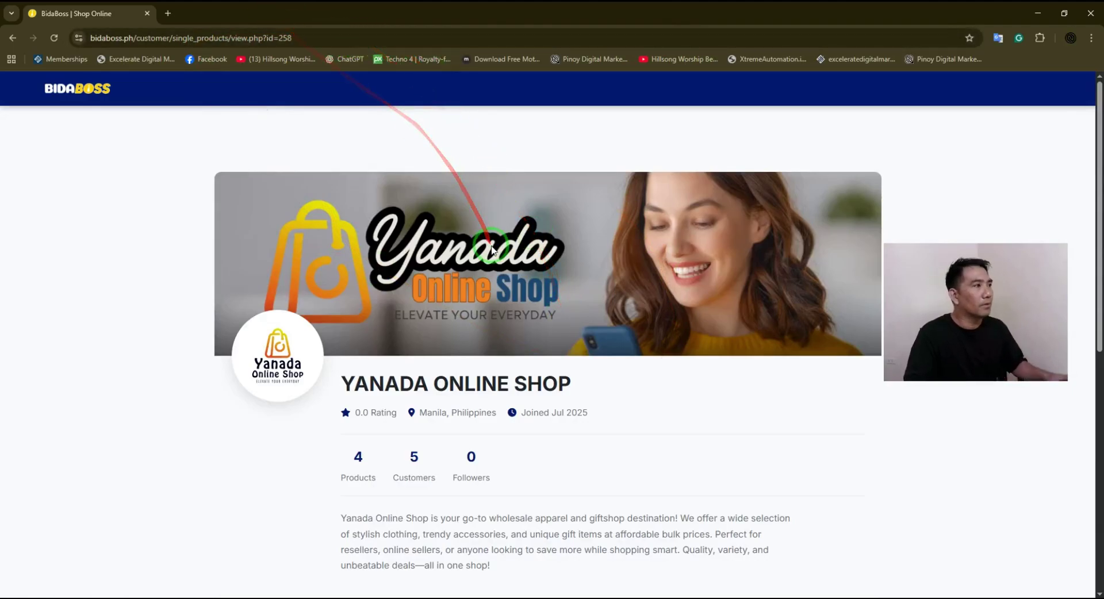
# Step: Browse the shop's product listing, view the Huaqiangbei Air pods pro2 product page, and return to the listing
pyautogui.scroll(-8, 590, 387)
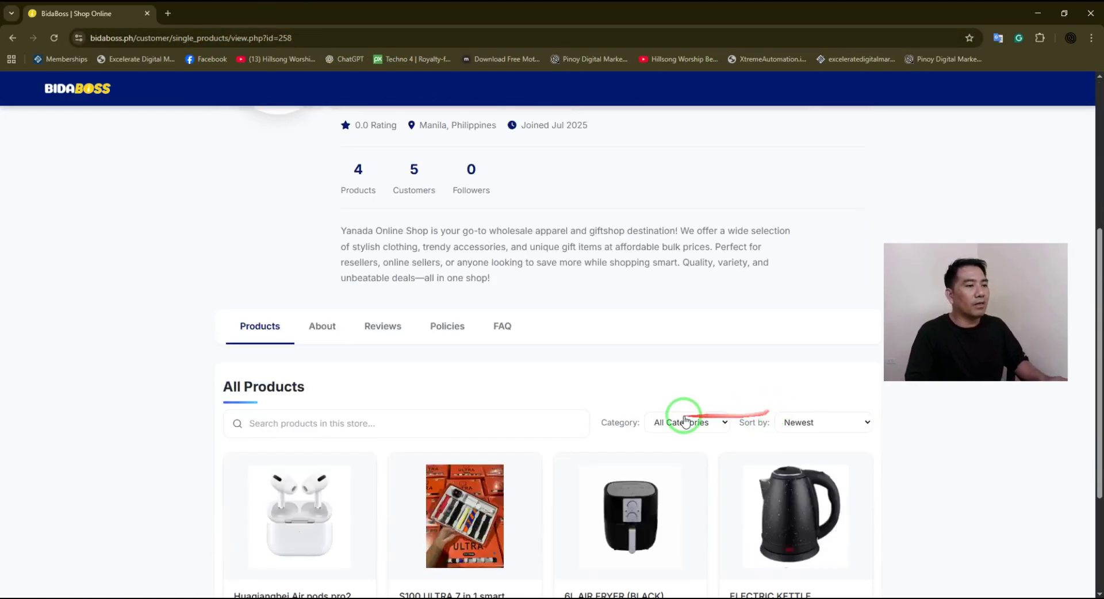
pyautogui.scroll(8, 563, 315)
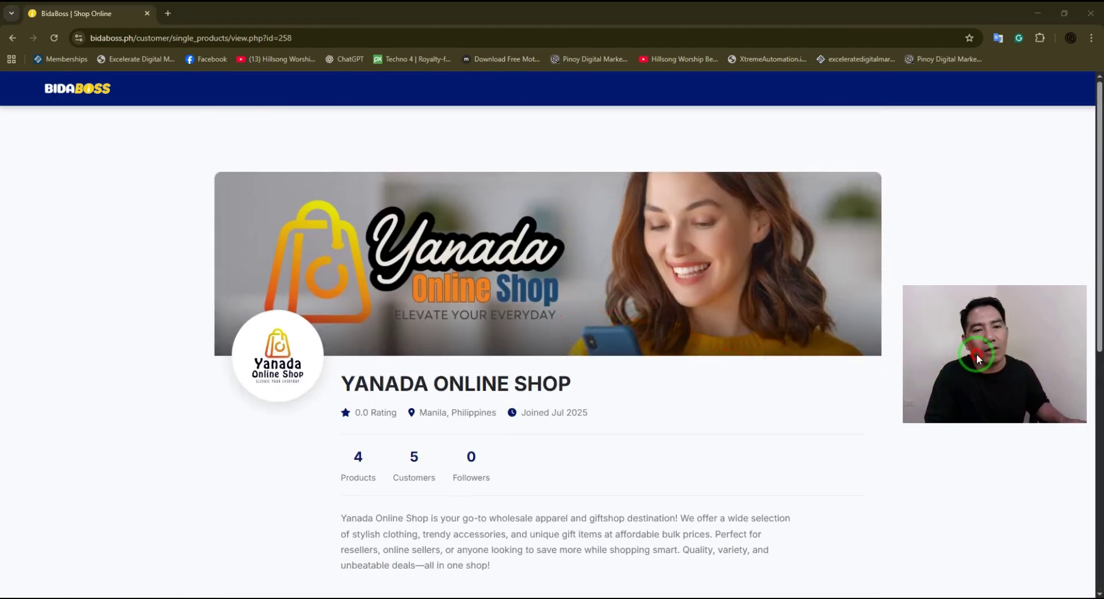
pyautogui.scroll(-1, 650, 394)
pyautogui.scroll(-7, 650, 394)
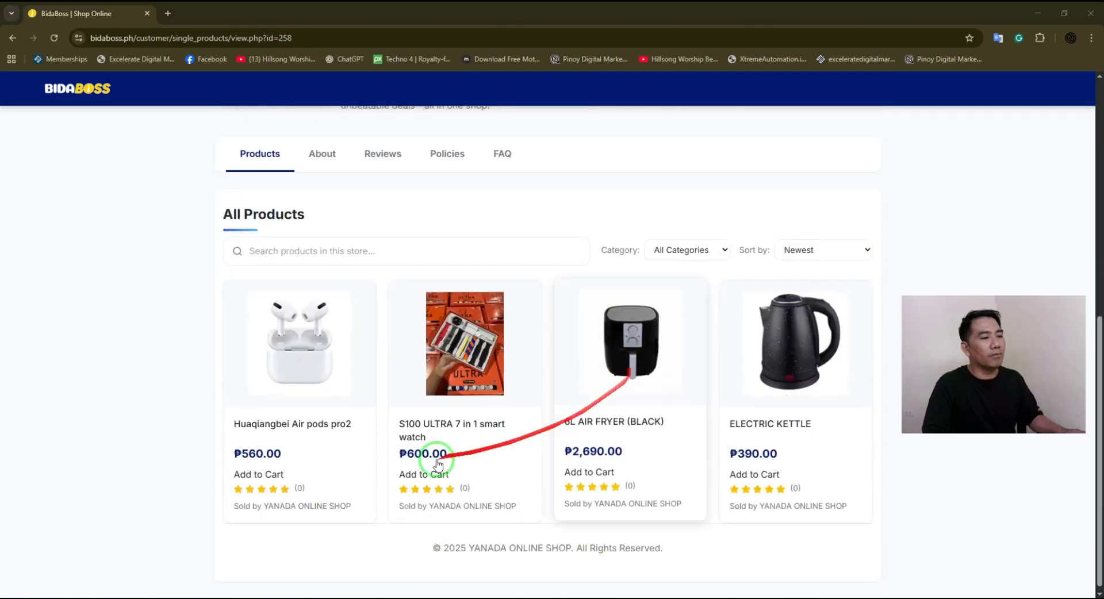
pyautogui.click(374, 351)
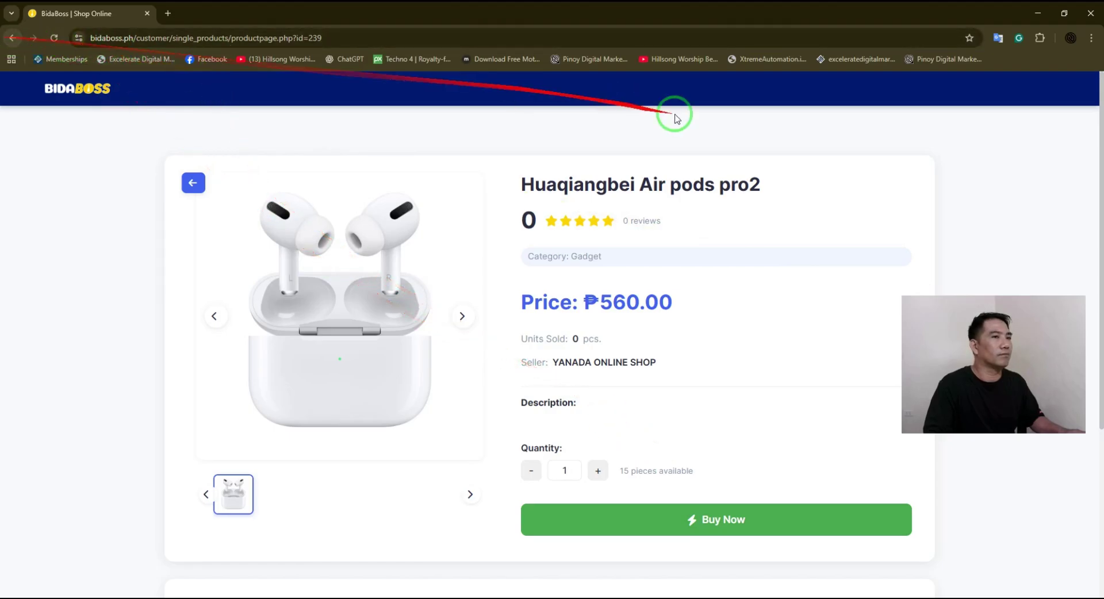
pyautogui.moveTo(1032, 366); pyautogui.dragTo(1038, 375)
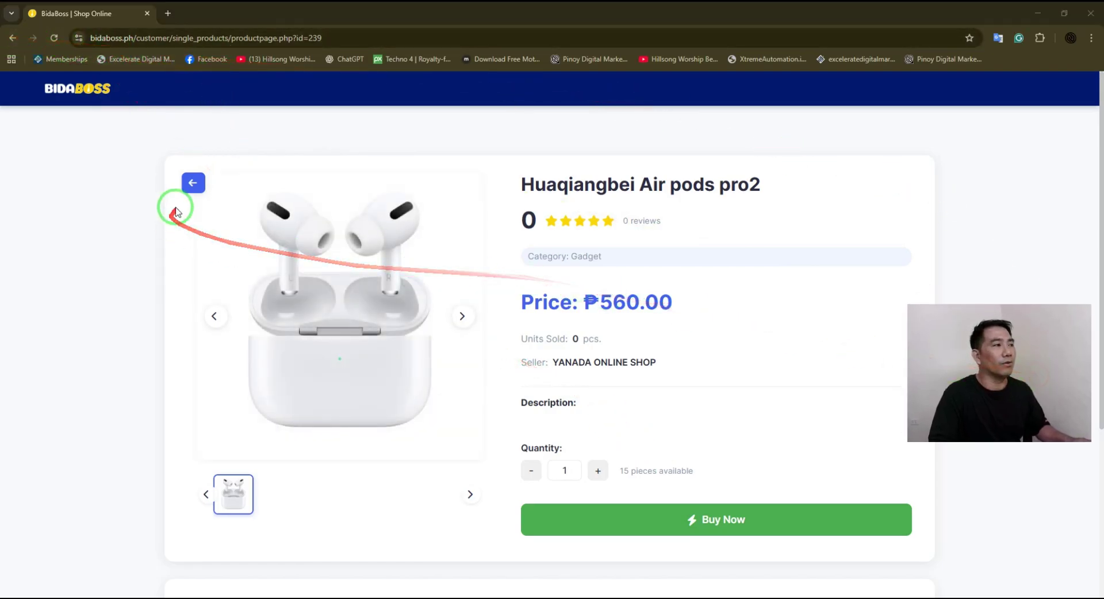
pyautogui.click(12, 39)
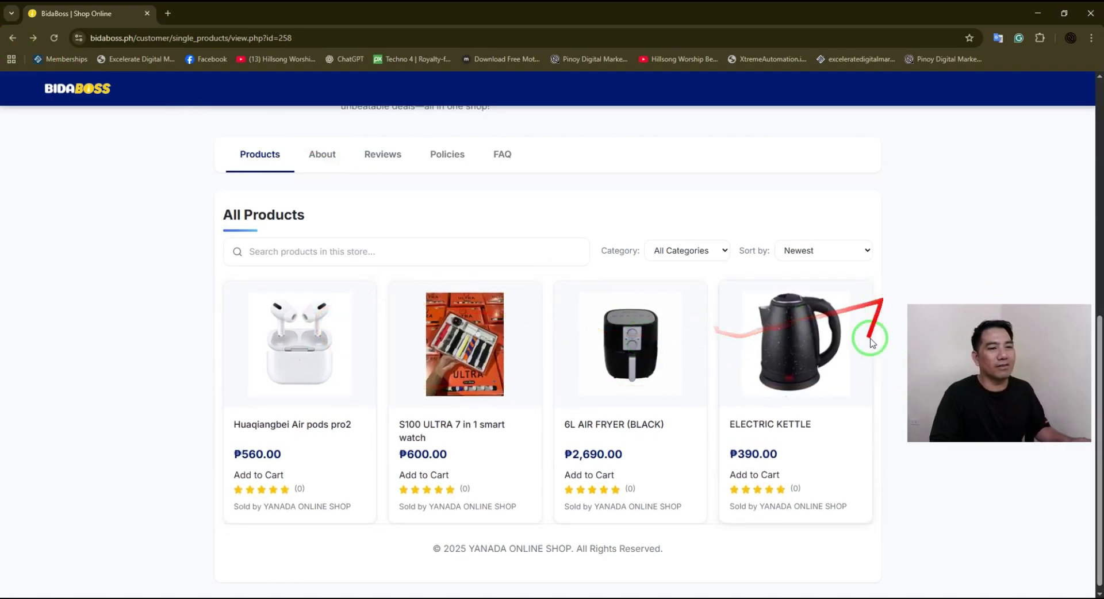
pyautogui.scroll(-1, 560, 338)
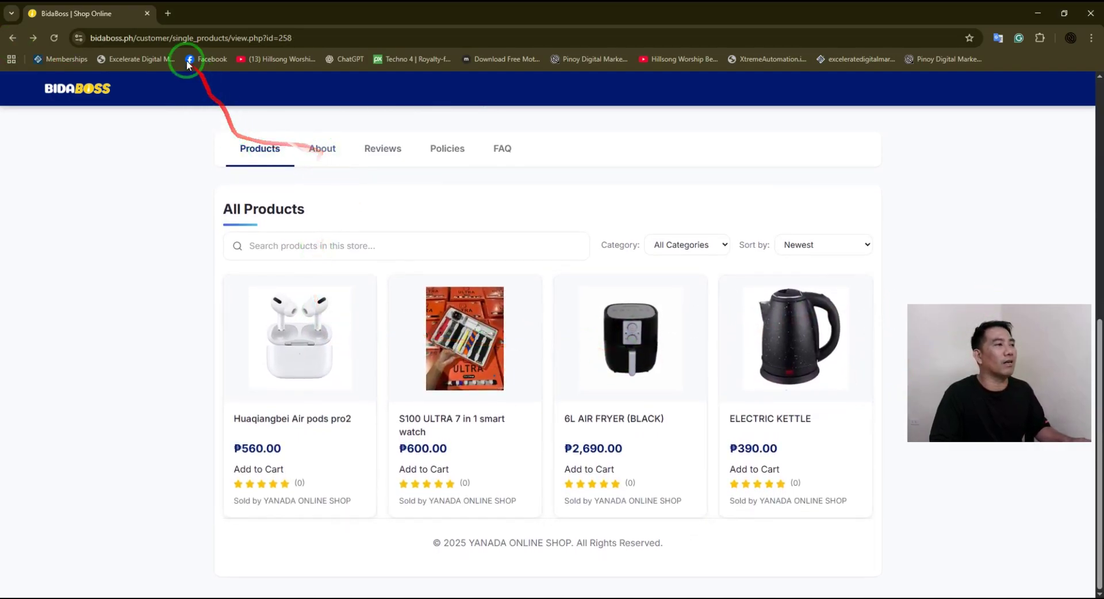
# Step: Copy the shop page's URL and load it in a new Incognito window
pyautogui.click(288, 39)
pyautogui.click(192, 39)
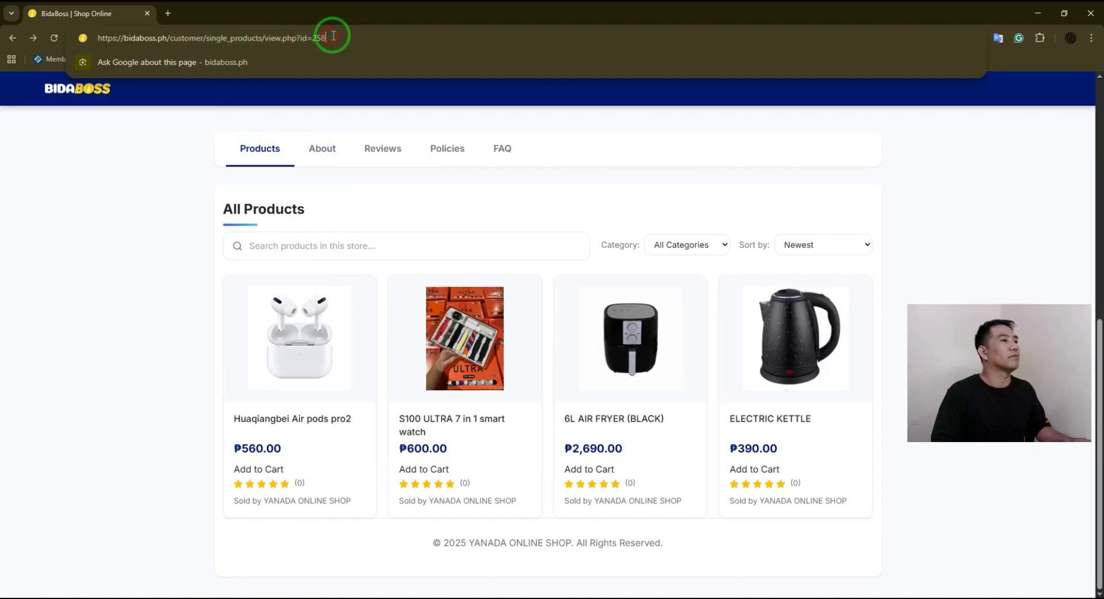
pyautogui.rightClick(131, 39)
pyautogui.click(178, 148)
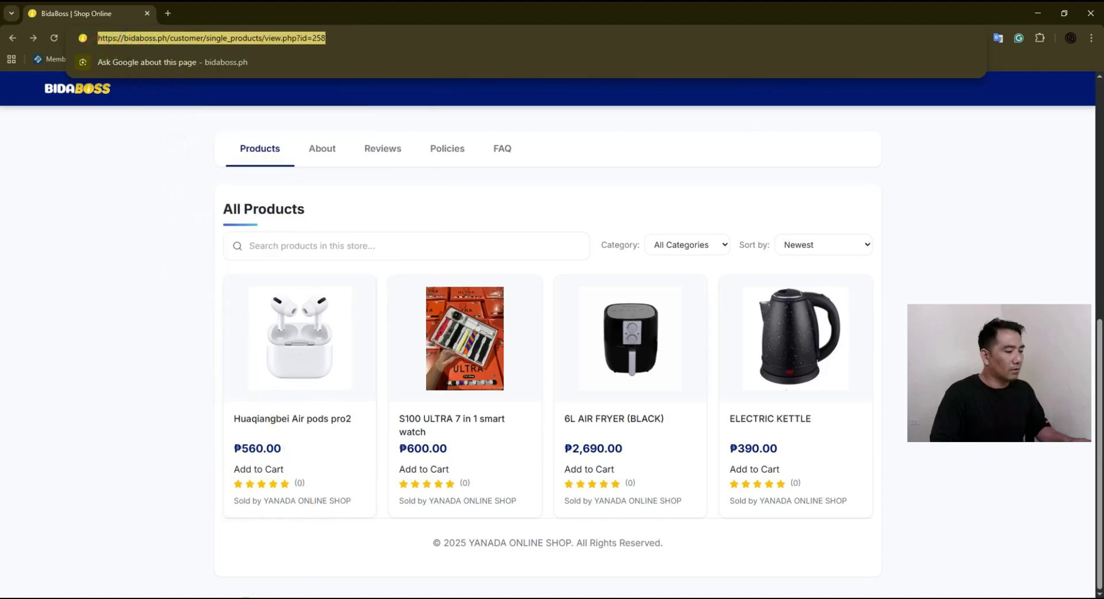
pyautogui.click(1091, 38)
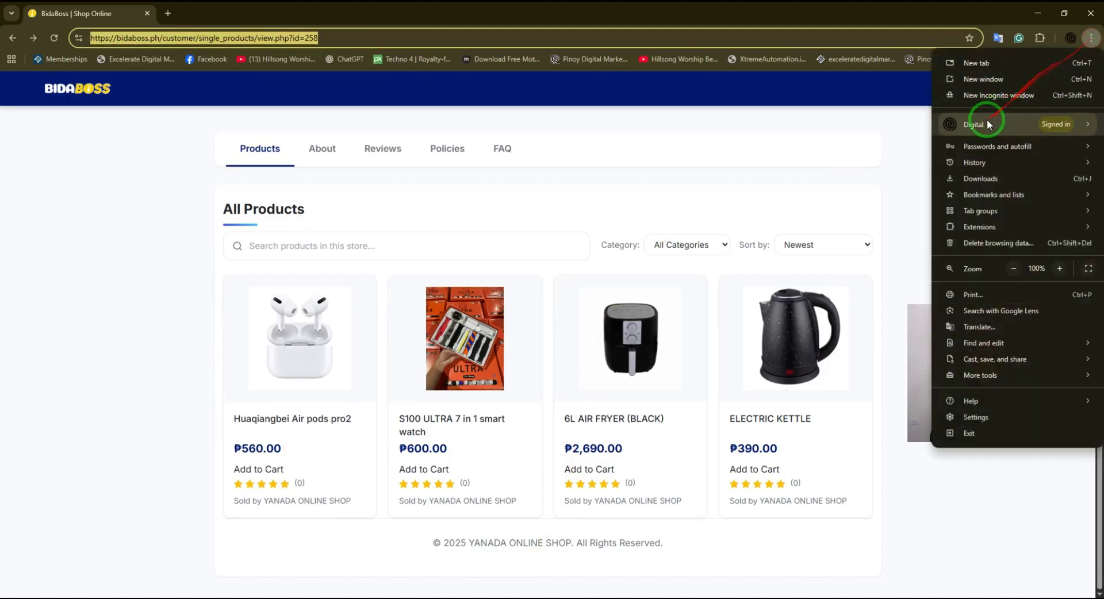
pyautogui.click(999, 95)
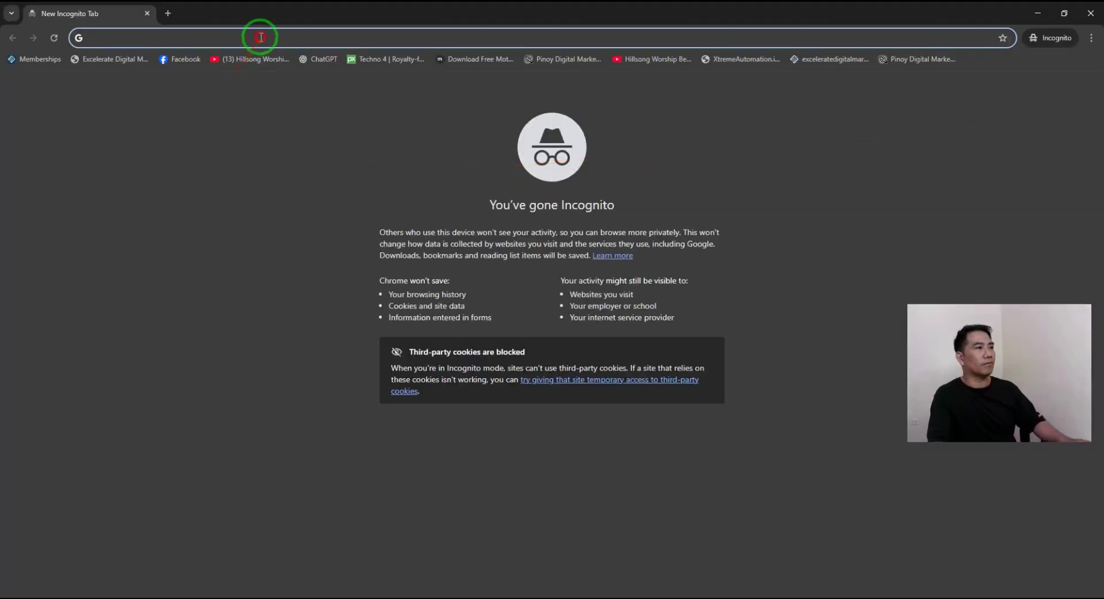
pyautogui.hotkey('ctrl', 'v')
pyautogui.press('Return')
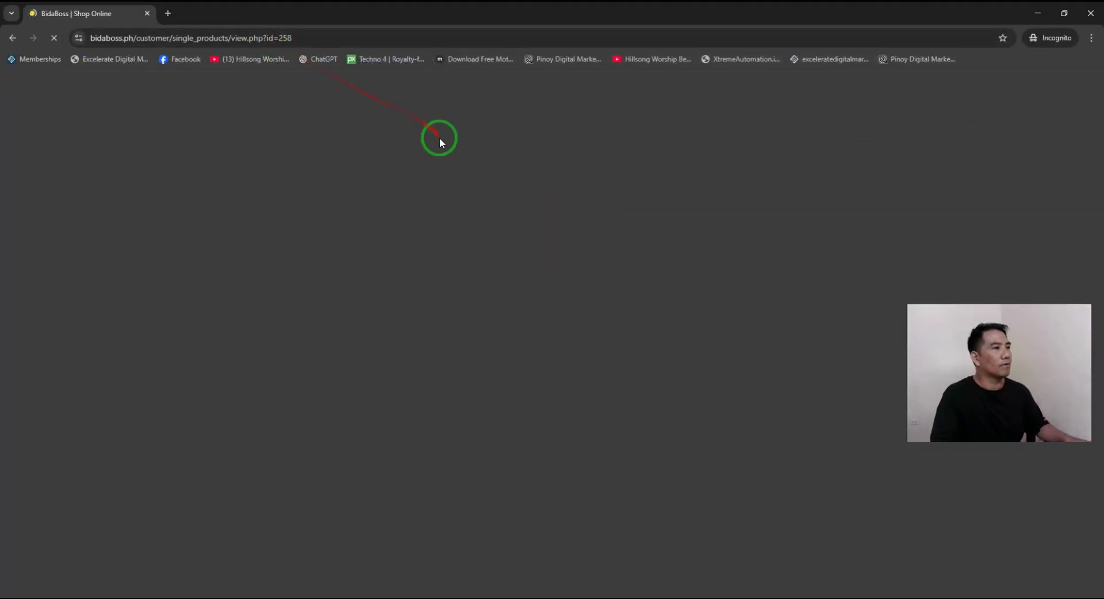
# Step: Review the shop profile and product listing in the Incognito window, then put that window away
pyautogui.scroll(-5, 575, 374)
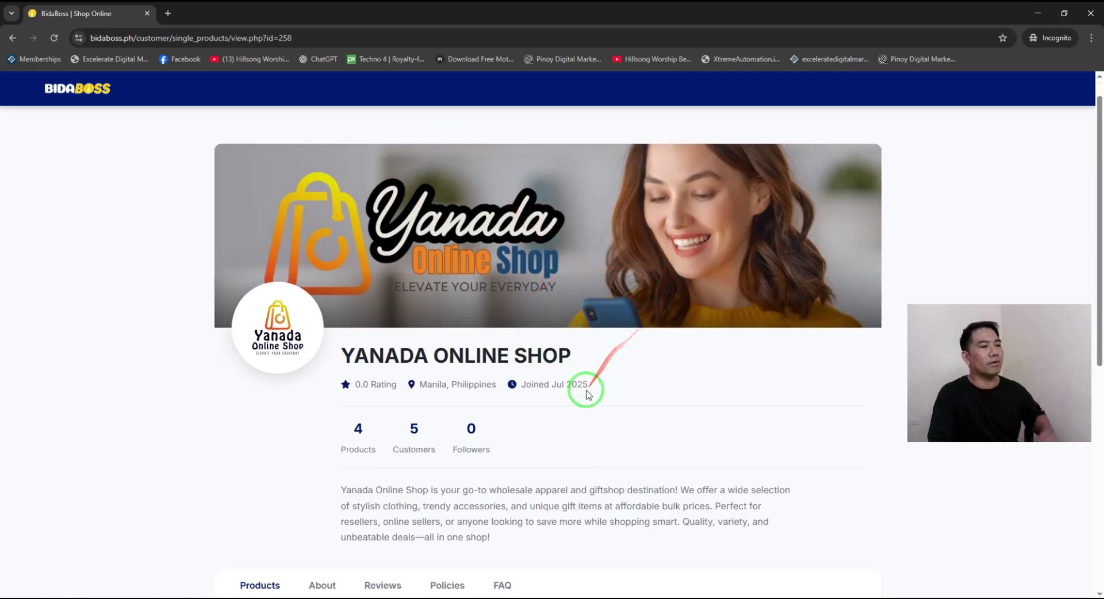
pyautogui.scroll(-3, 534, 397)
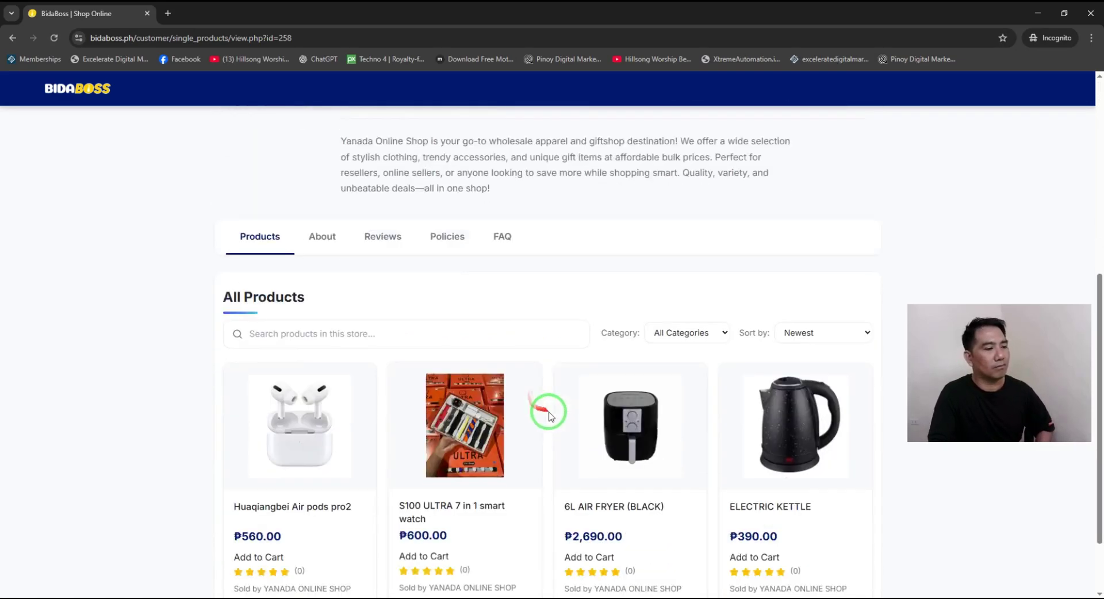
pyautogui.click(233, 38)
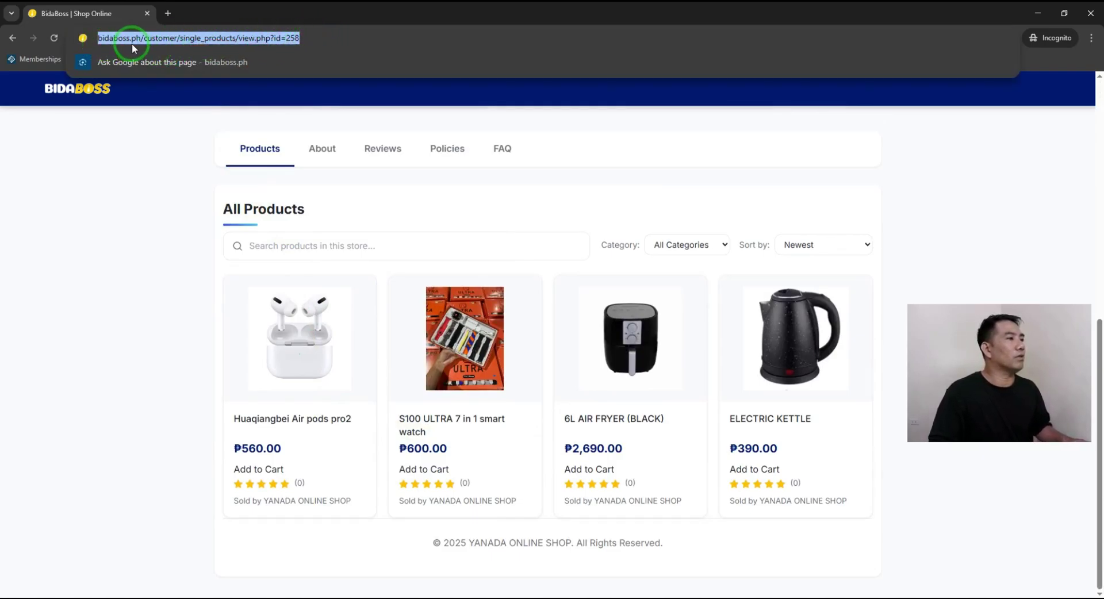
pyautogui.click(1038, 17)
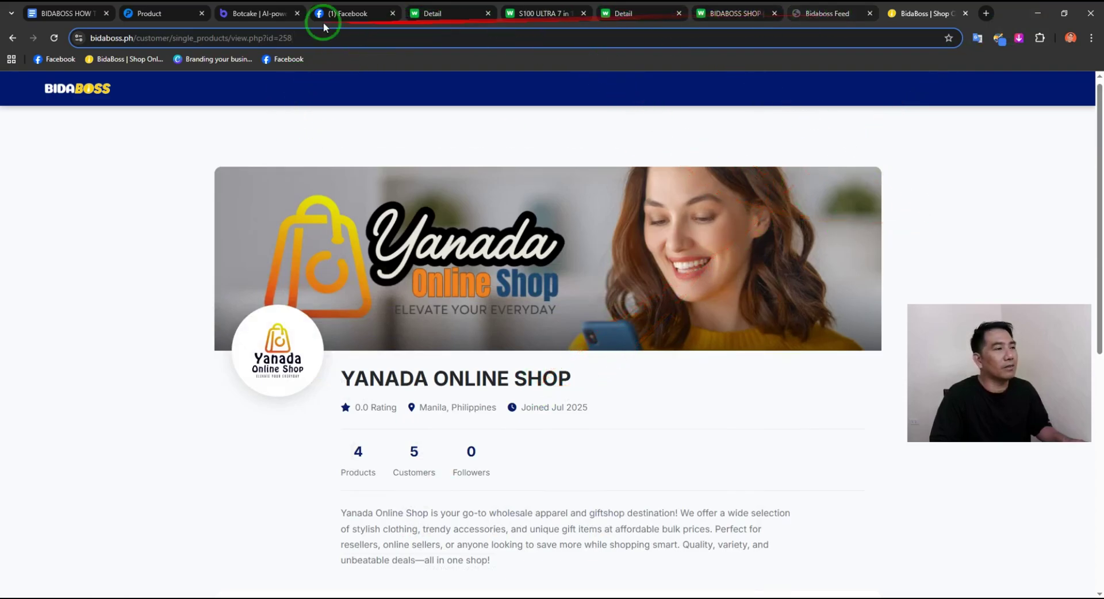
# Step: In Pancake POS, set the Huaqiangbei Air pods pro2 default warehouse quantity to 10 and save the product
pyautogui.click(158, 18)
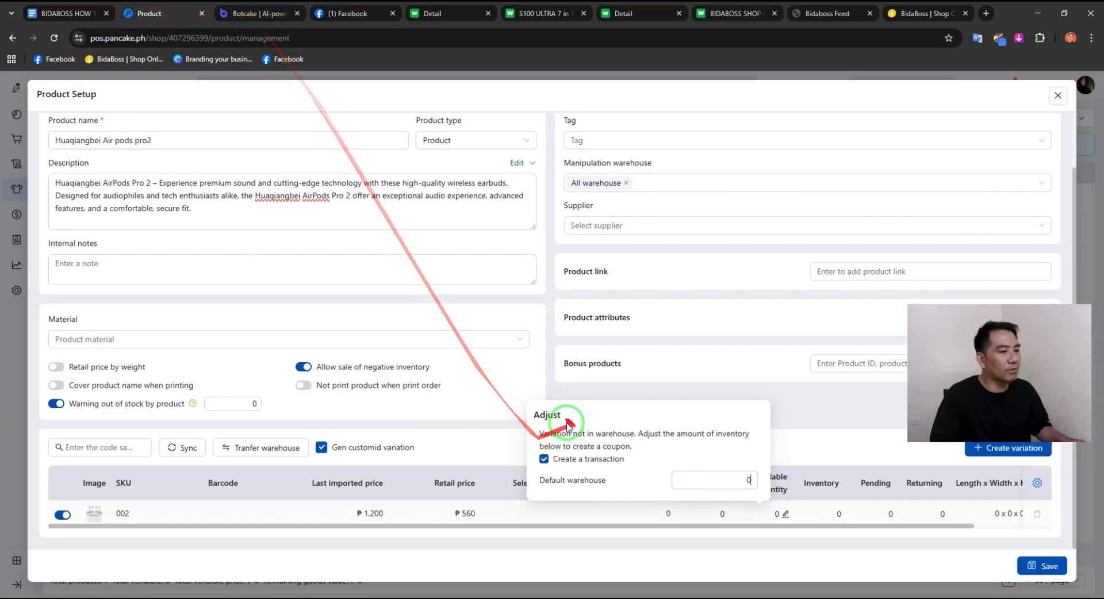
pyautogui.click(836, 451)
pyautogui.moveTo(1012, 374); pyautogui.dragTo(998, 271)
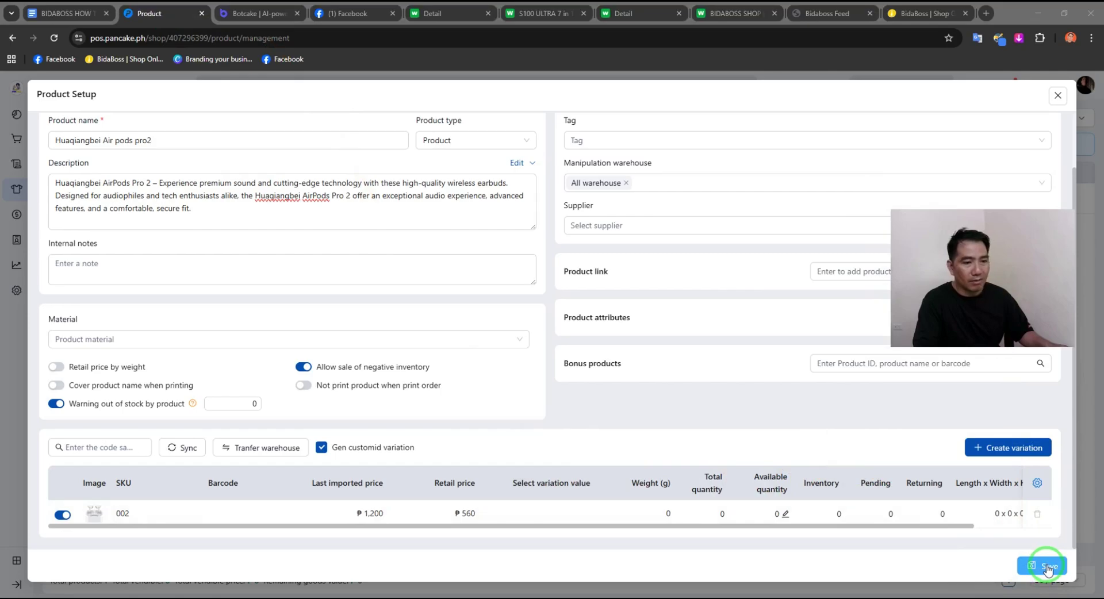
pyautogui.click(786, 516)
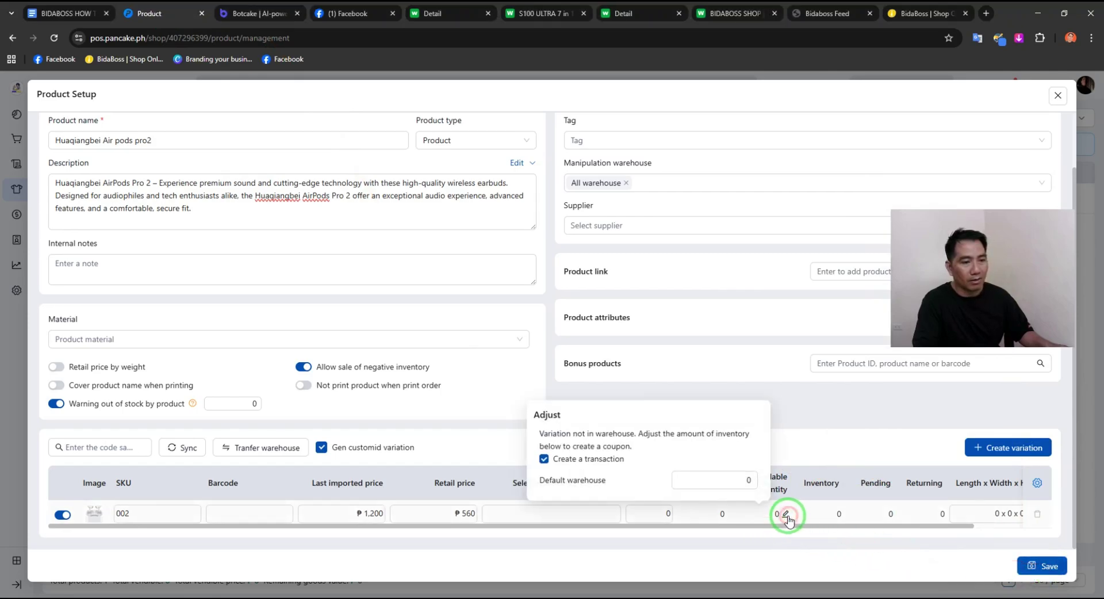
pyautogui.click(759, 480)
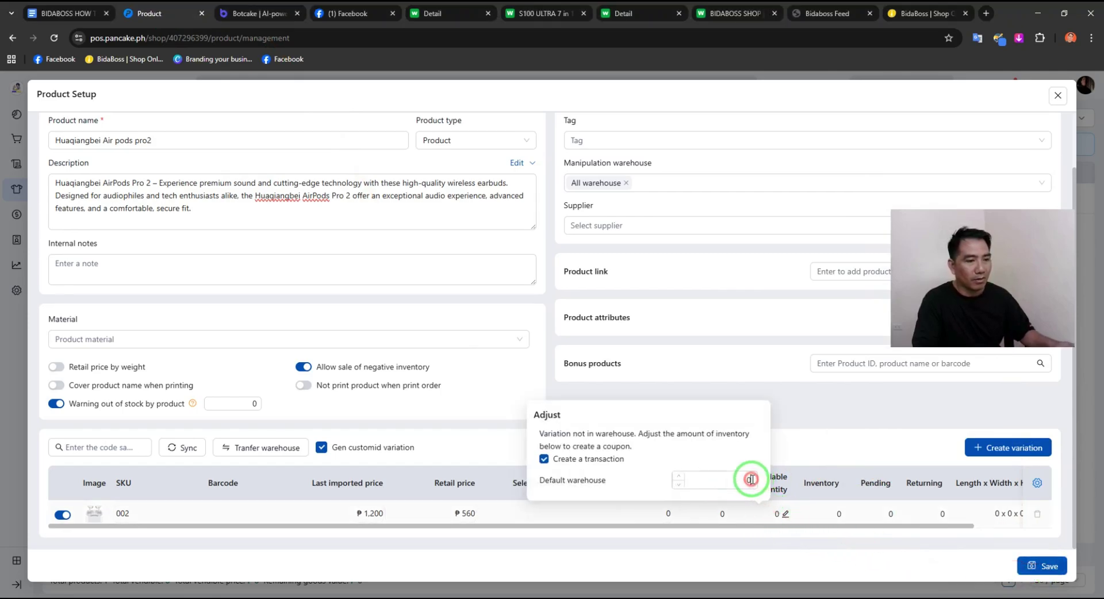
pyautogui.press('BackSpace')
pyautogui.write('10')
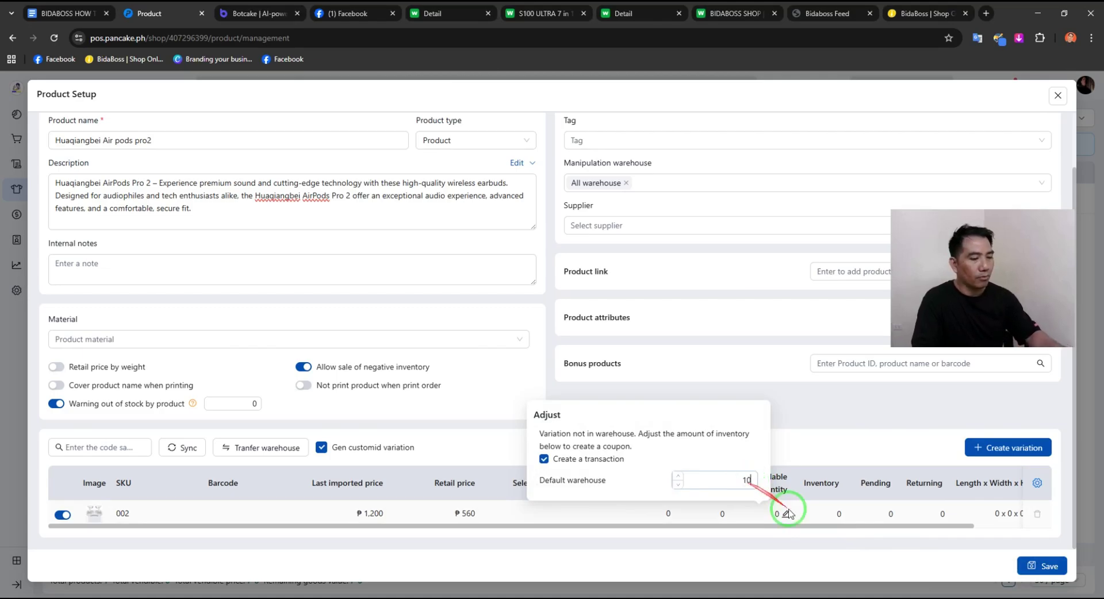
pyautogui.click(1046, 562)
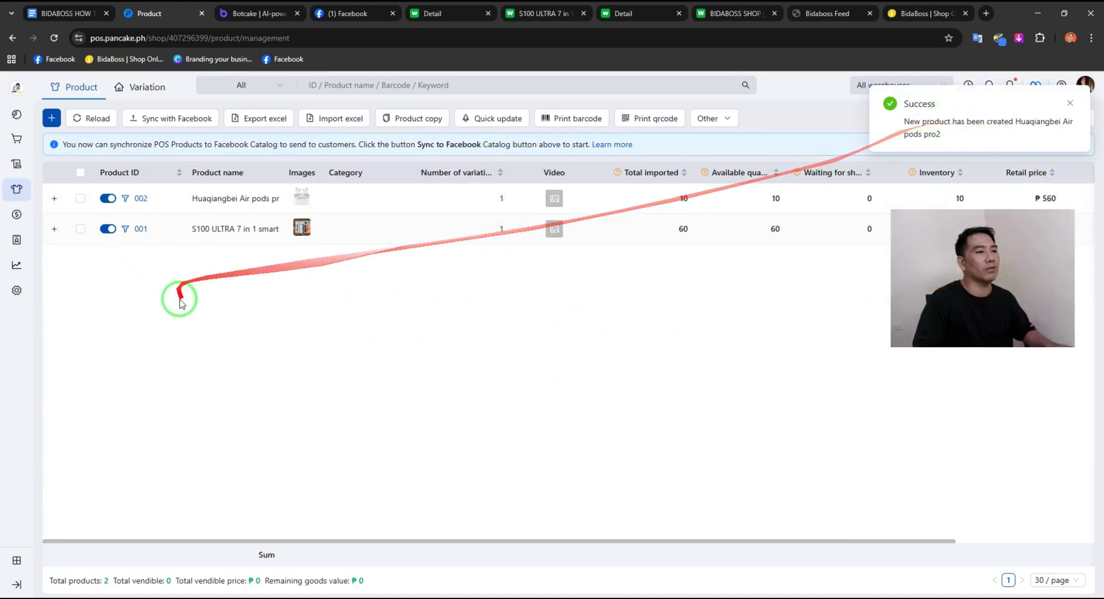
pyautogui.moveTo(1019, 265); pyautogui.dragTo(1034, 340)
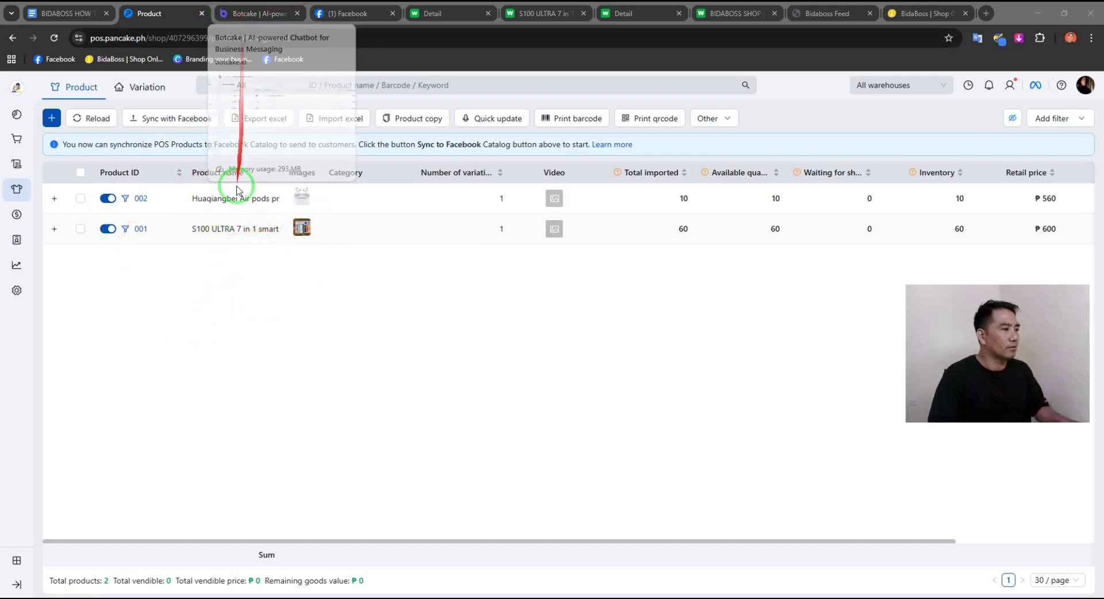
# Step: Start a new product and set its product ID to 003
pyautogui.click(52, 119)
pyautogui.click(124, 161)
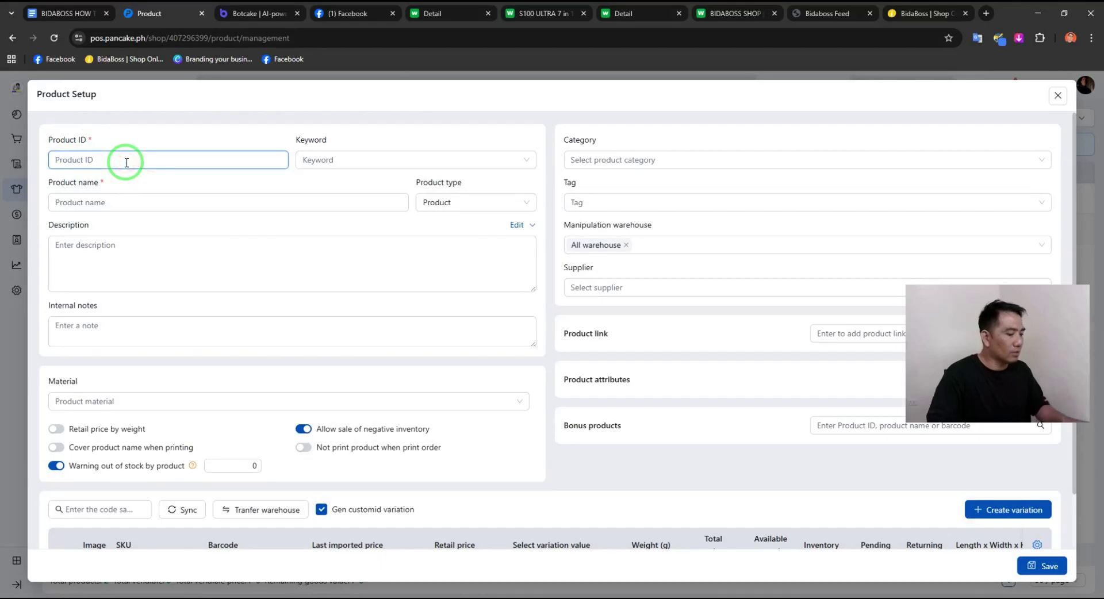
pyautogui.write('003')
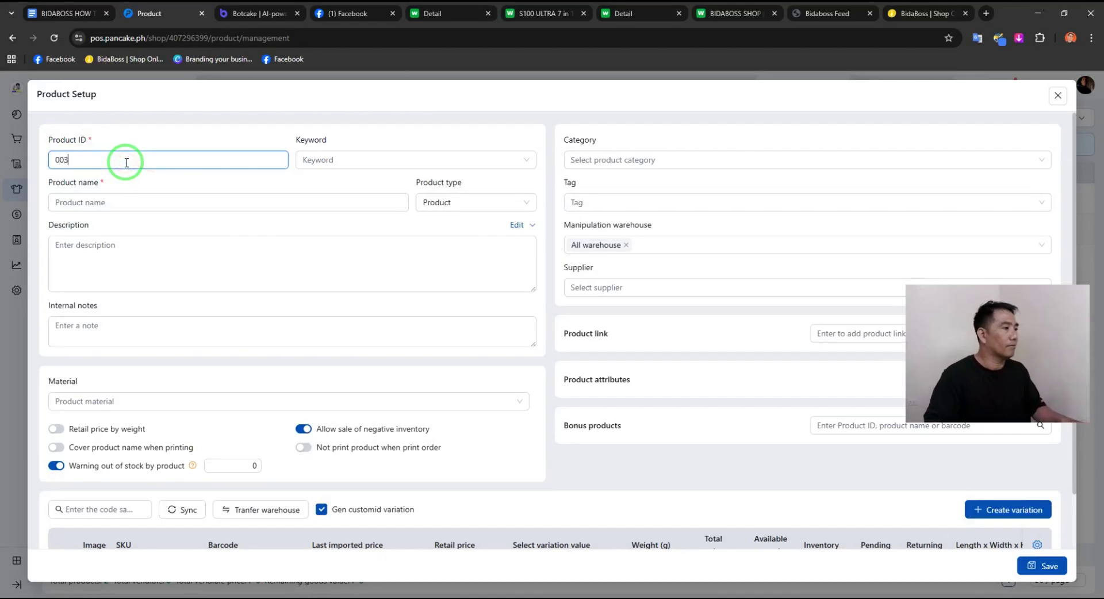
# Step: Copy the product name 6L AIR FRYER (BLACK) from the Google Docs document into the new Pancake POS product's name
pyautogui.click(118, 202)
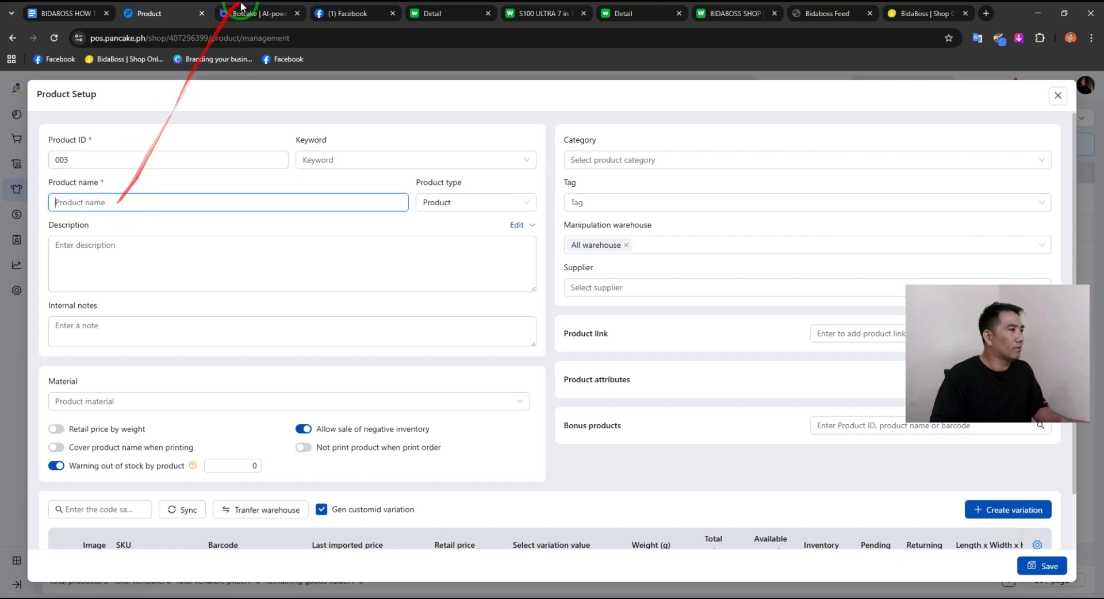
pyautogui.click(50, 21)
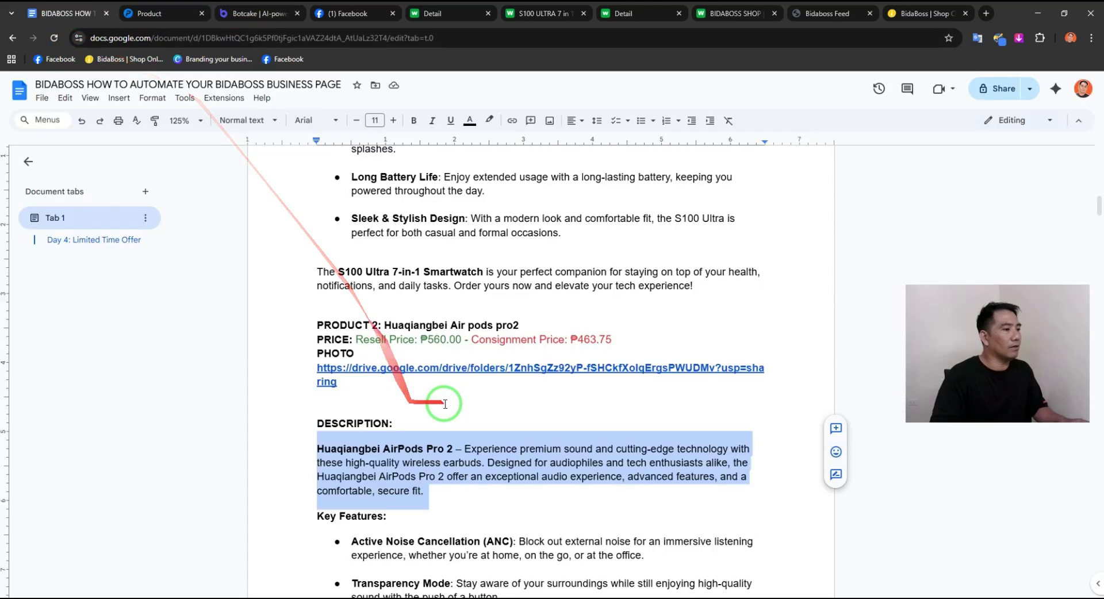
pyautogui.scroll(-5, 446, 402)
pyautogui.scroll(-9, 446, 402)
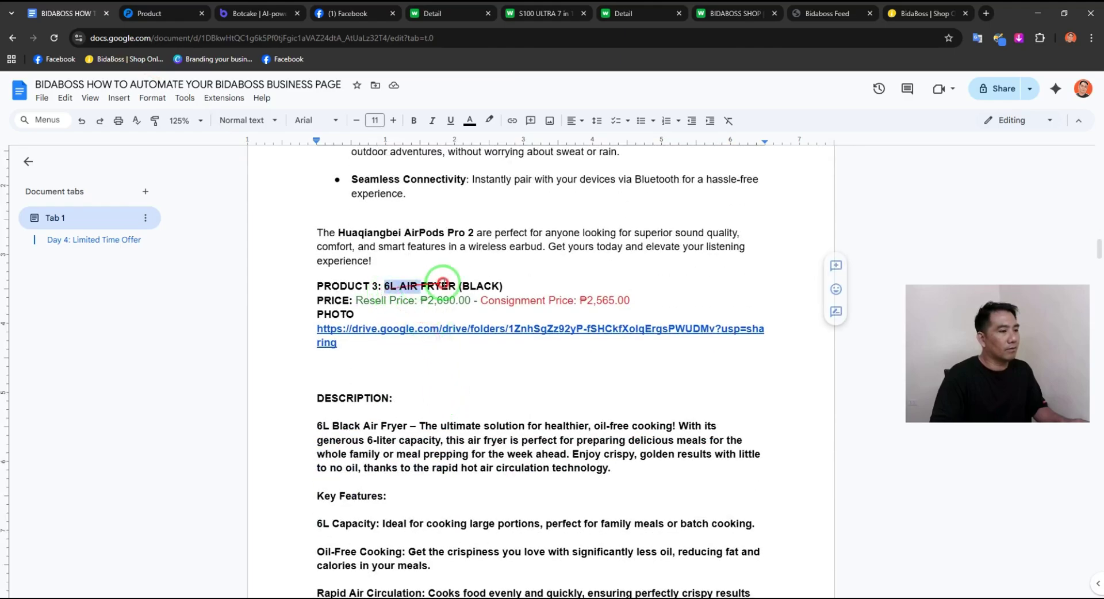
pyautogui.rightClick(502, 286)
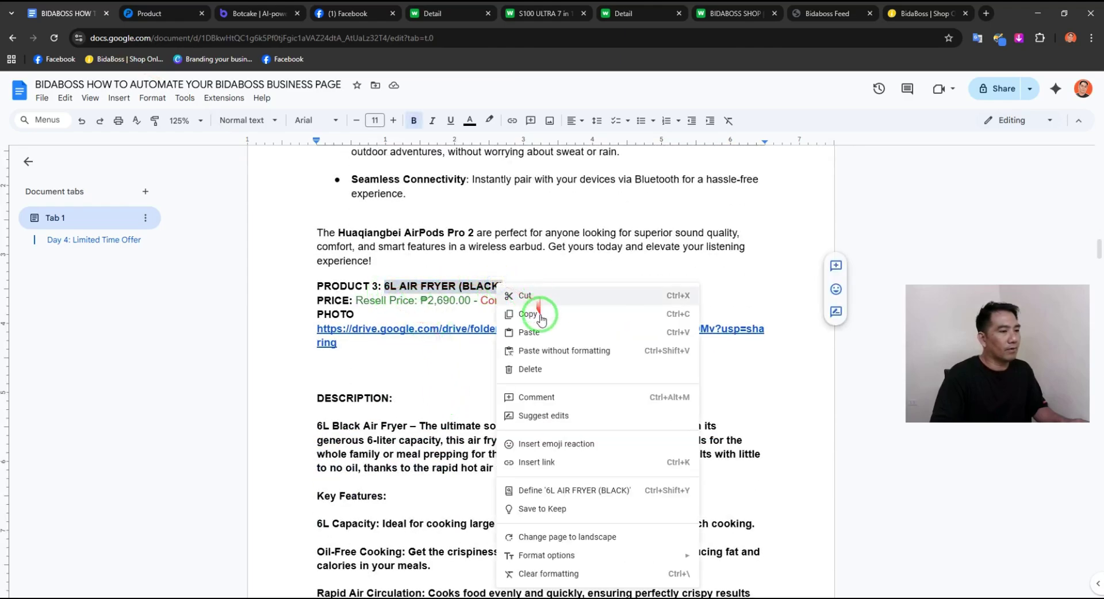
pyautogui.click(538, 315)
pyautogui.click(151, 13)
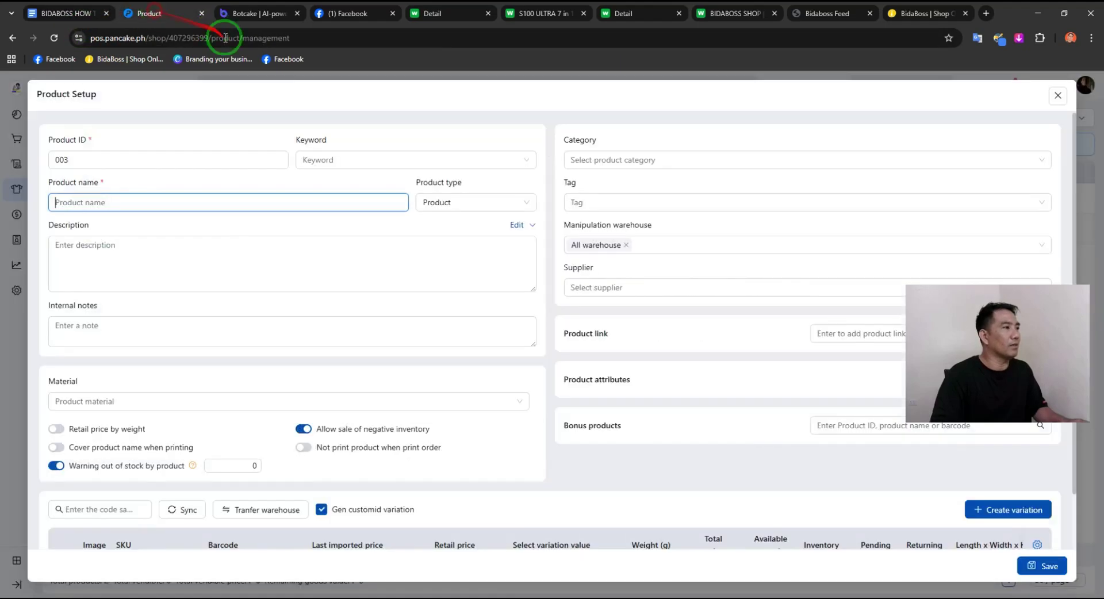
pyautogui.click(142, 205)
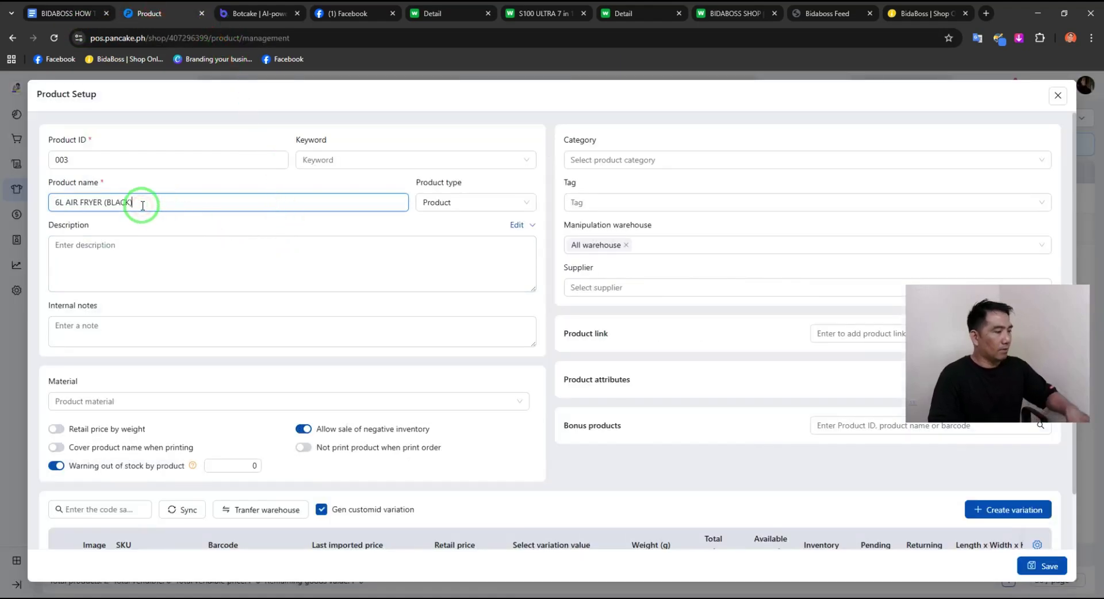
# Step: Copy the 6L Black Air Fryer's introductory description paragraph from the Google Docs document into the Pancake POS product's description
pyautogui.click(69, 13)
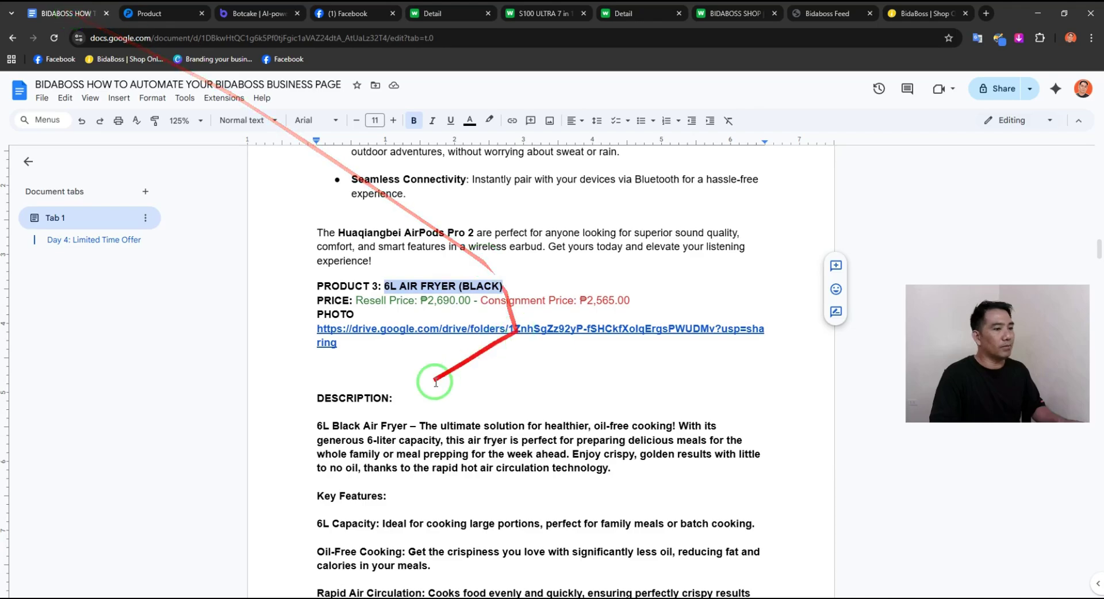
pyautogui.moveTo(313, 426); pyautogui.dragTo(650, 466)
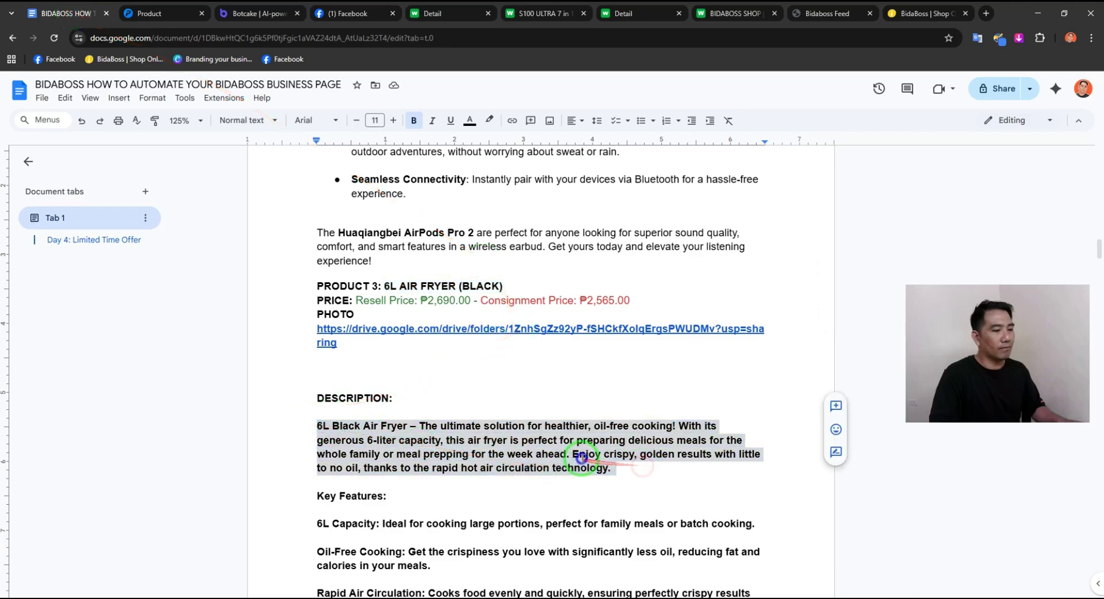
pyautogui.rightClick(582, 457)
pyautogui.click(613, 177)
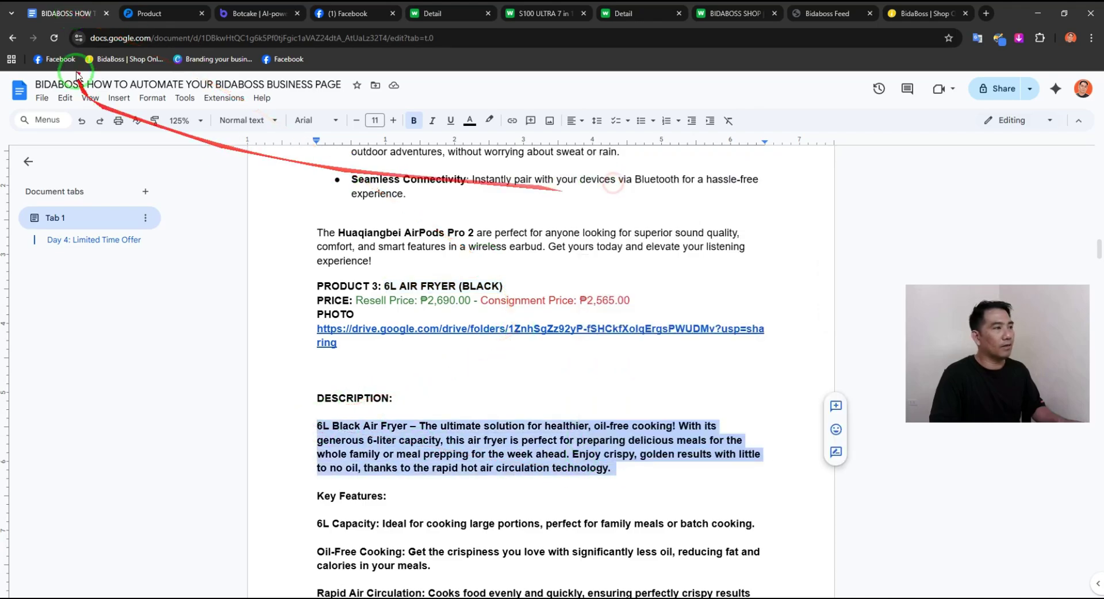
pyautogui.click(160, 16)
pyautogui.click(136, 256)
pyautogui.hotkey('ctrl', 'v')
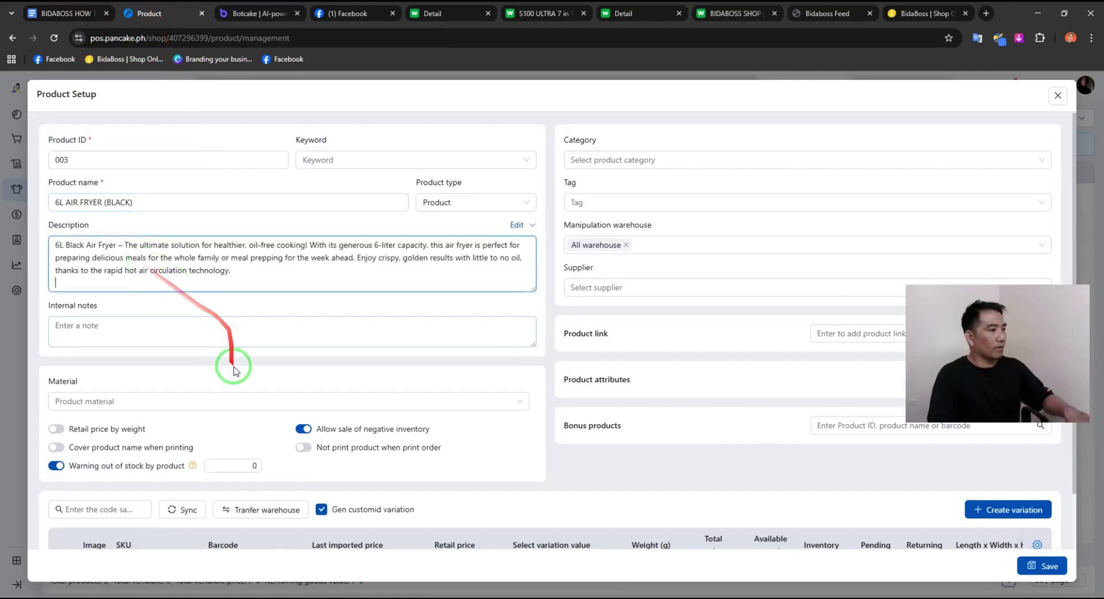
# Step: Upload images 1, 3, 4 and 5 from the 6L AIR FRYER (BLACK) folder in BIDABOSS DATA to the product variation
pyautogui.scroll(-1, 253, 402)
pyautogui.click(95, 513)
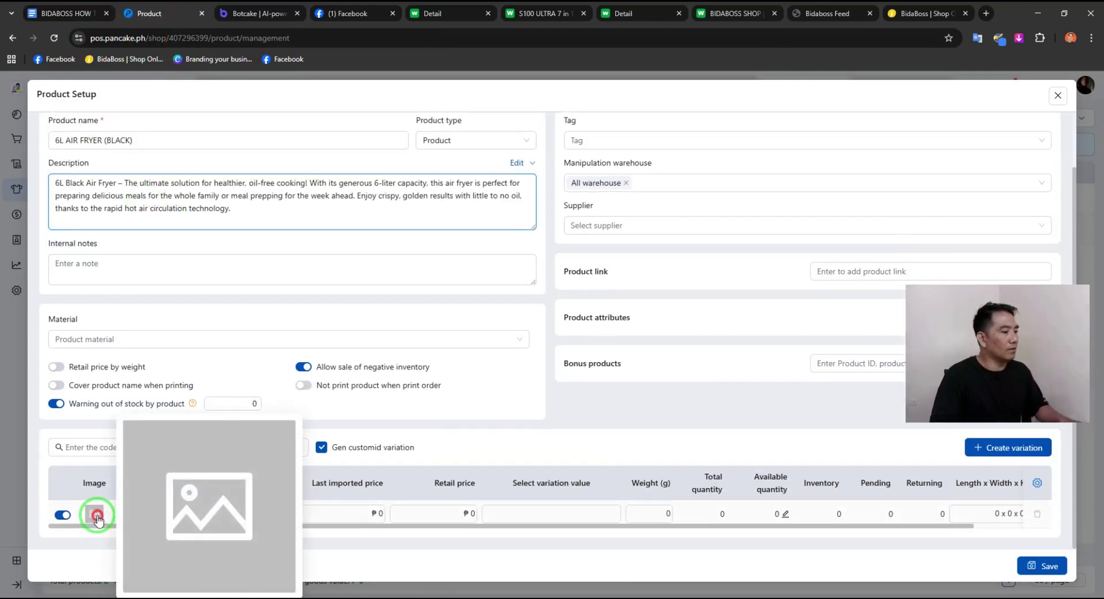
pyautogui.click(158, 485)
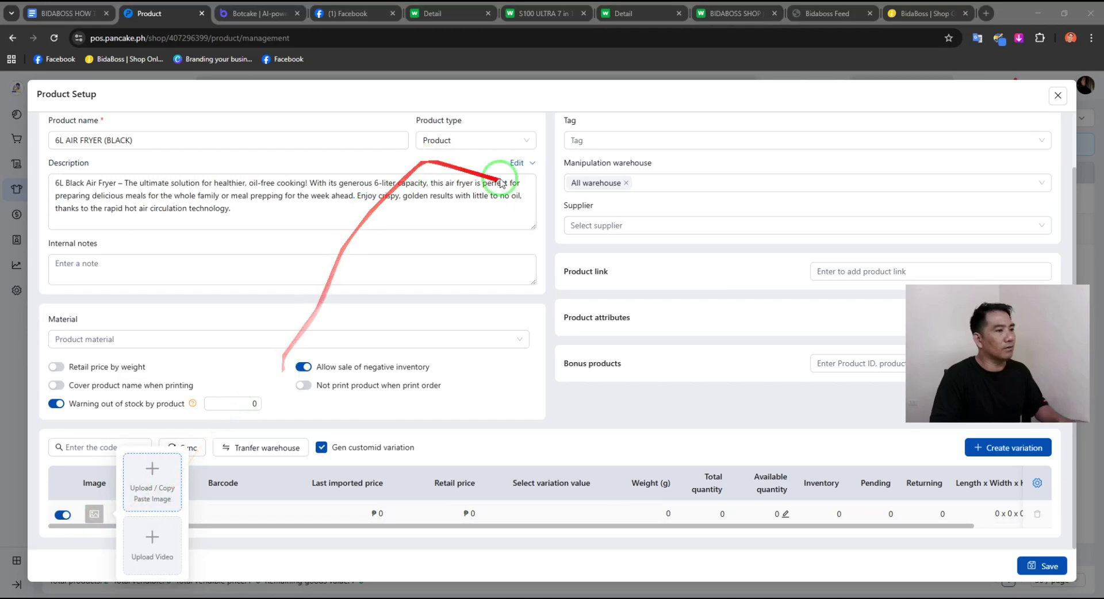
pyautogui.click(448, 108)
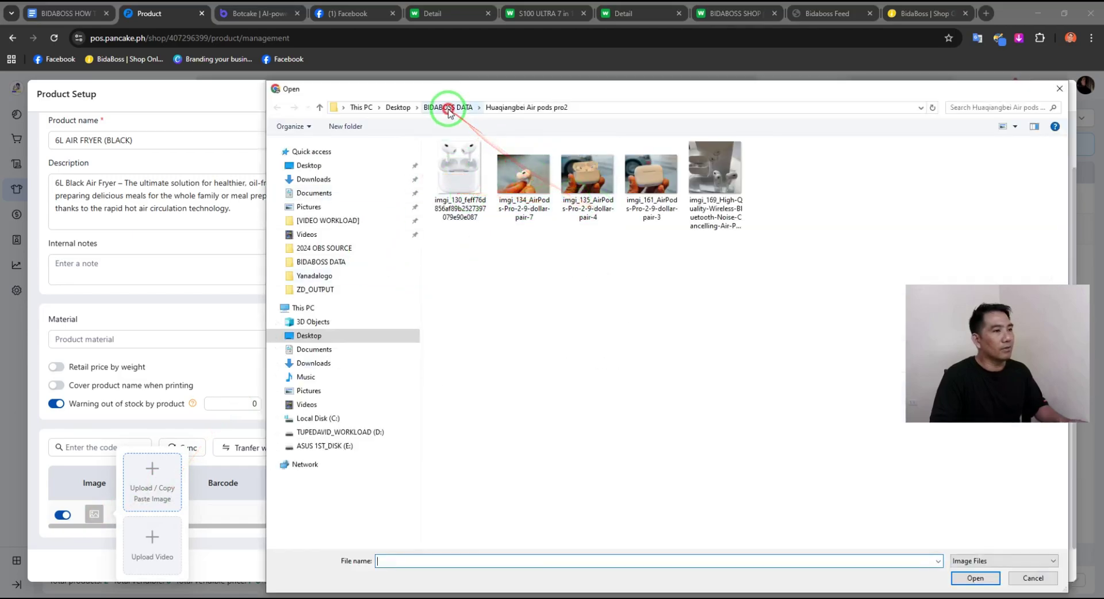
pyautogui.doubleClick(598, 199)
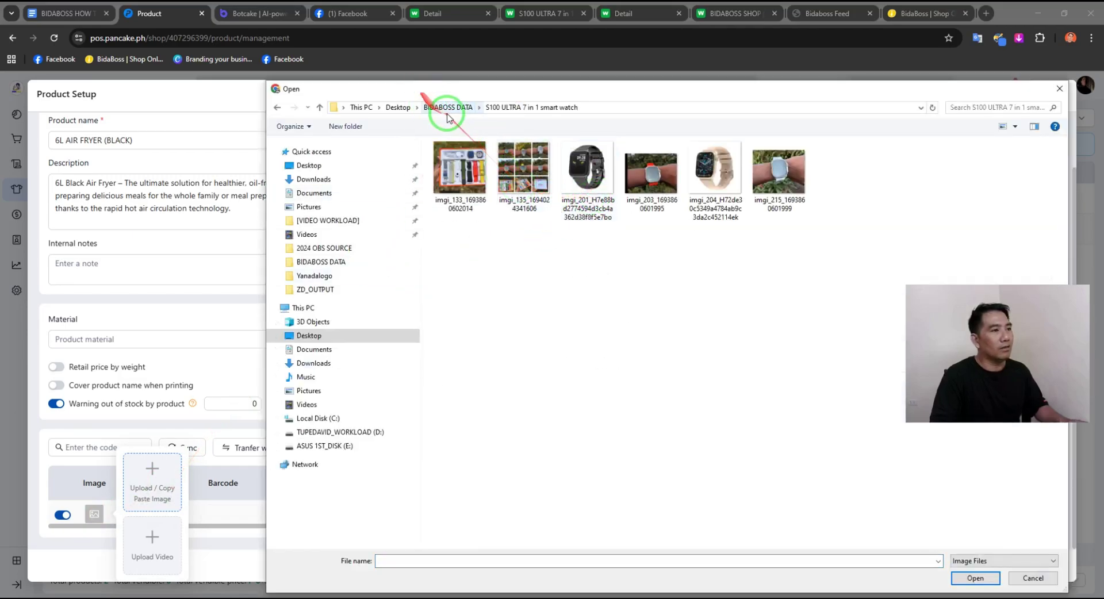
pyautogui.doubleClick(471, 190)
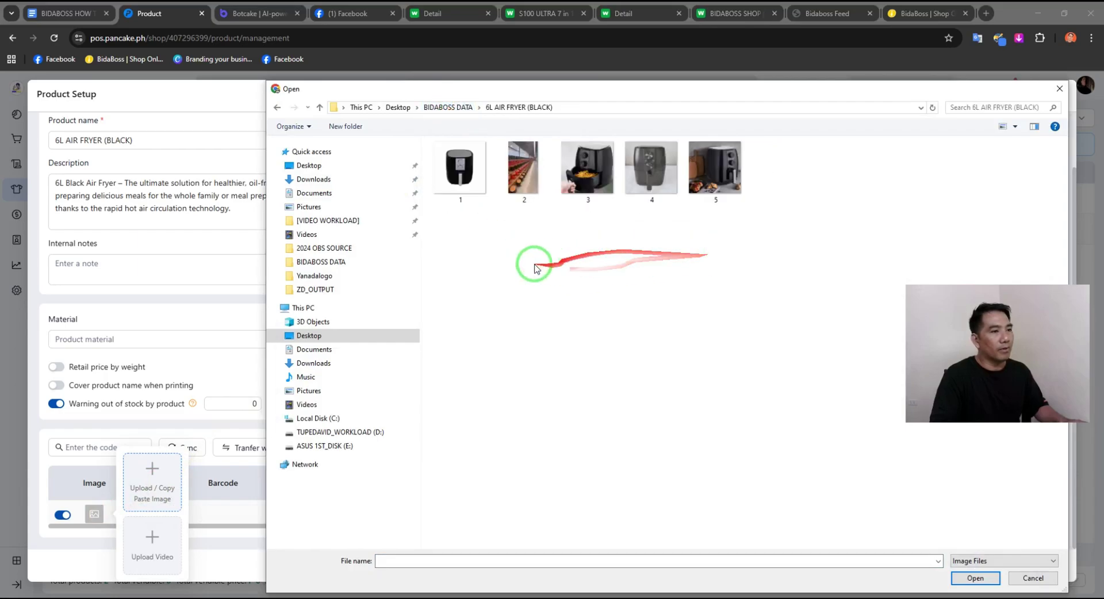
pyautogui.moveTo(585, 256); pyautogui.dragTo(499, 186)
pyautogui.moveTo(759, 230); pyautogui.dragTo(457, 155)
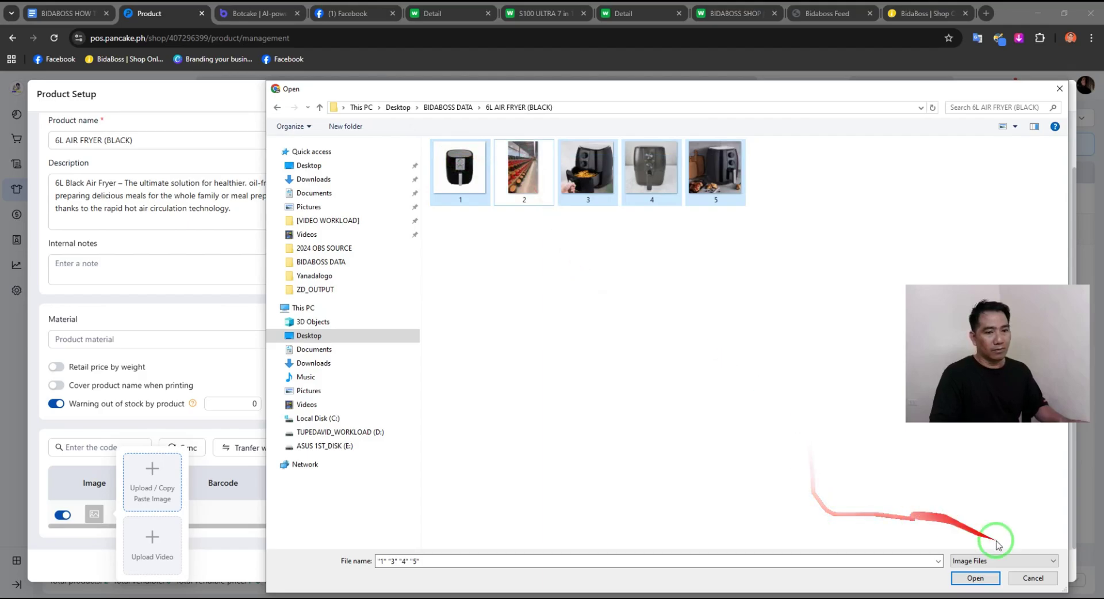
pyautogui.click(978, 577)
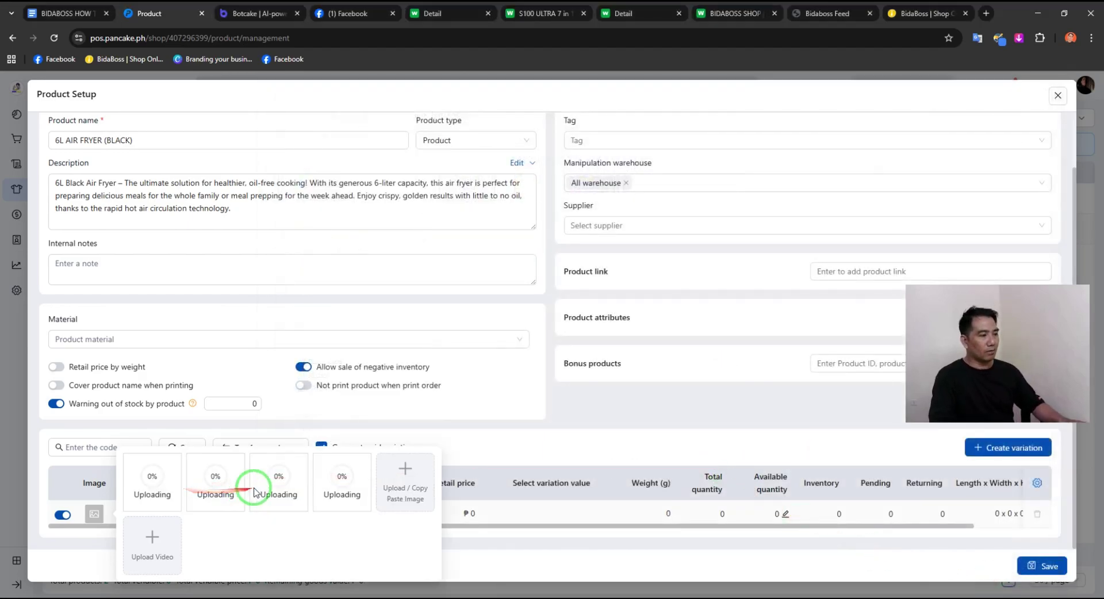
# Step: Check the air fryer's price in the Google Docs document, then set its last imported price to 3,500 and retail price to 2,690 in Pancake POS
pyautogui.click(57, 13)
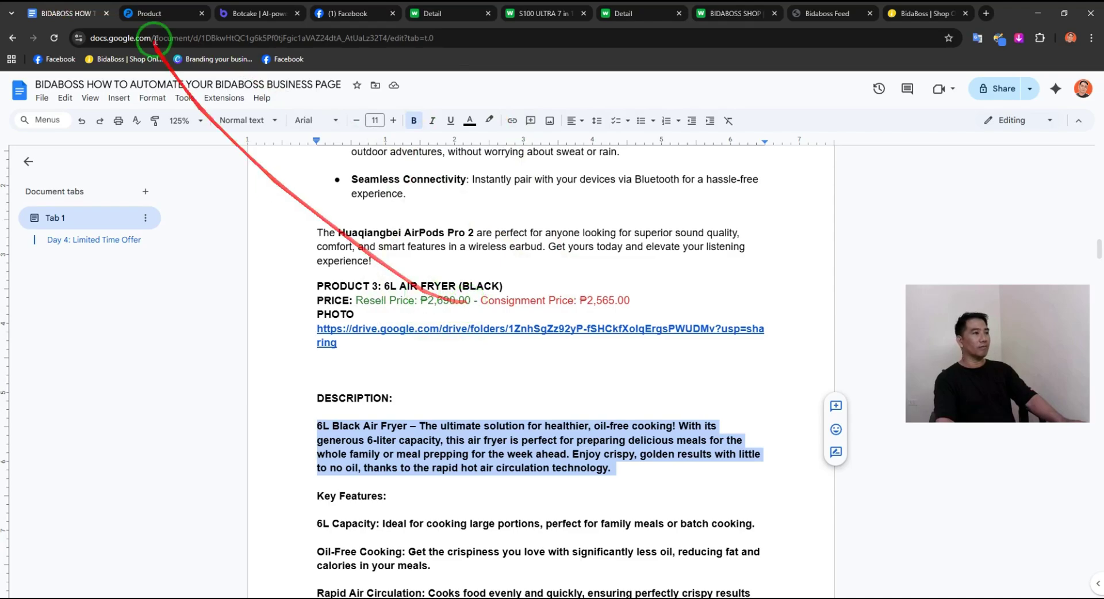
pyautogui.click(182, 16)
pyautogui.click(555, 514)
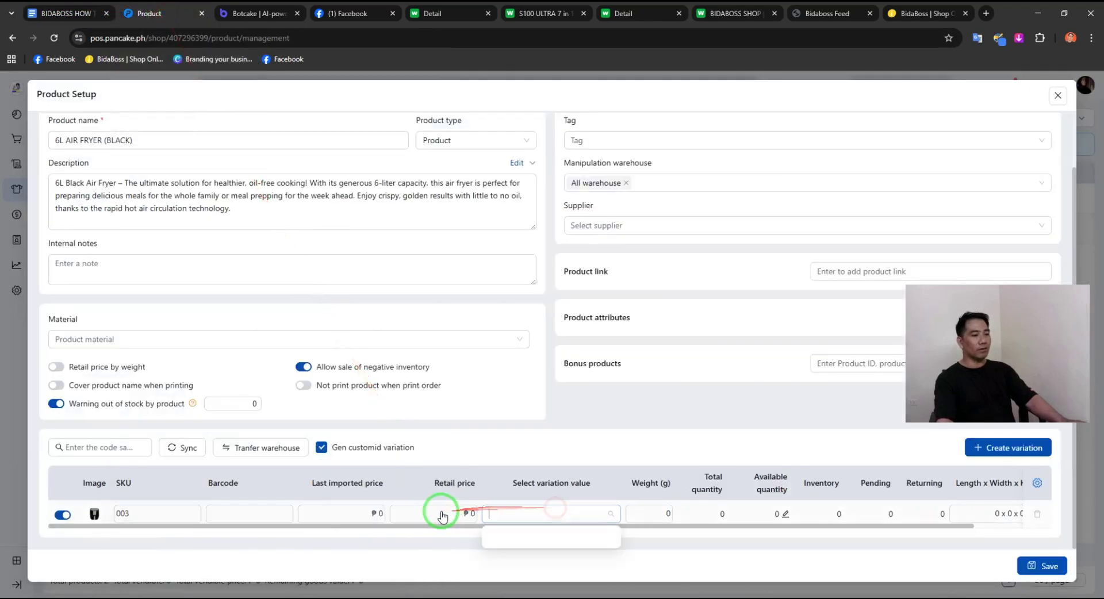
pyautogui.click(360, 516)
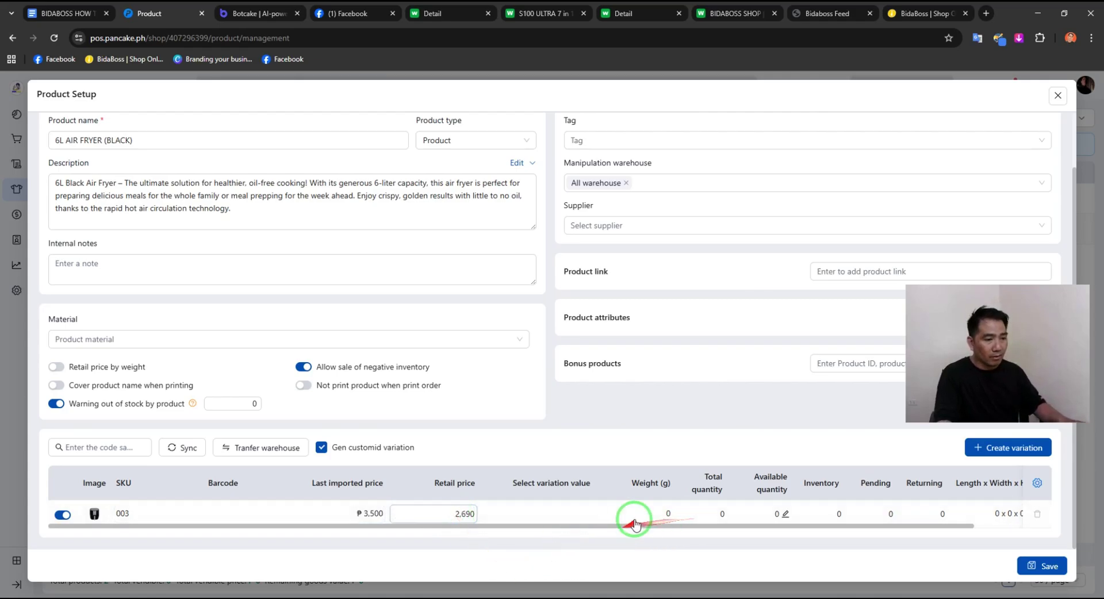
# Step: Set the air fryer's default warehouse quantity to 5 and save the product
pyautogui.click(785, 515)
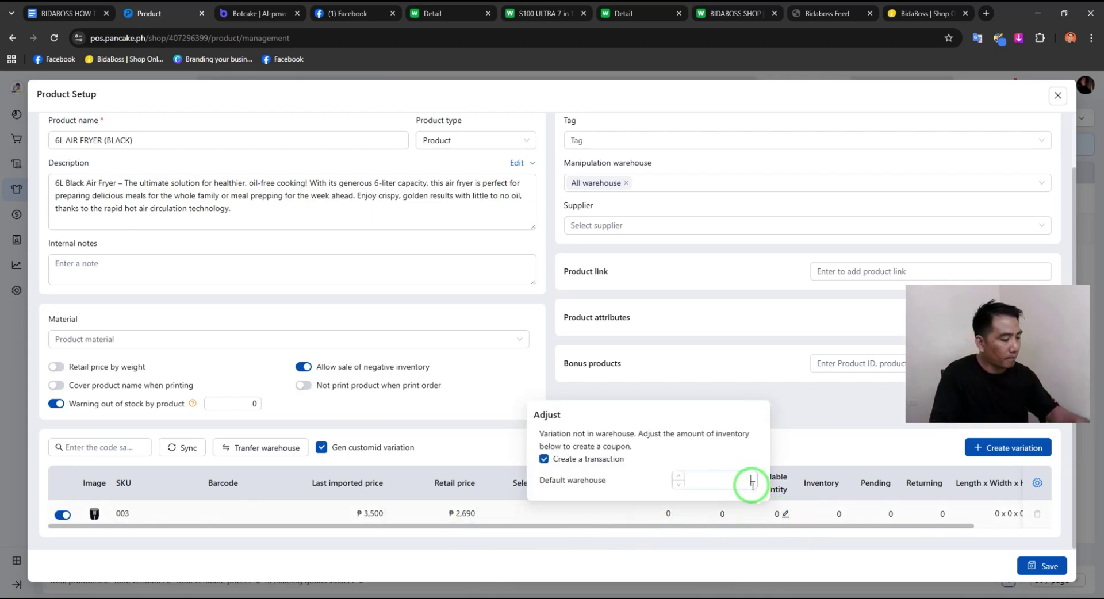
pyautogui.write('5')
pyautogui.click(916, 573)
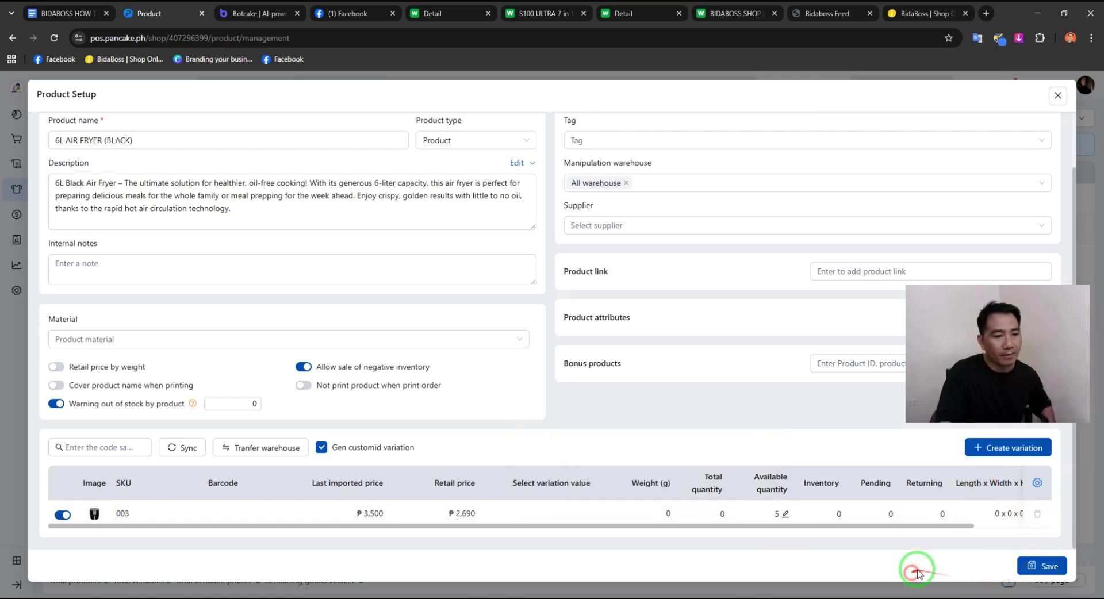
pyautogui.click(1032, 566)
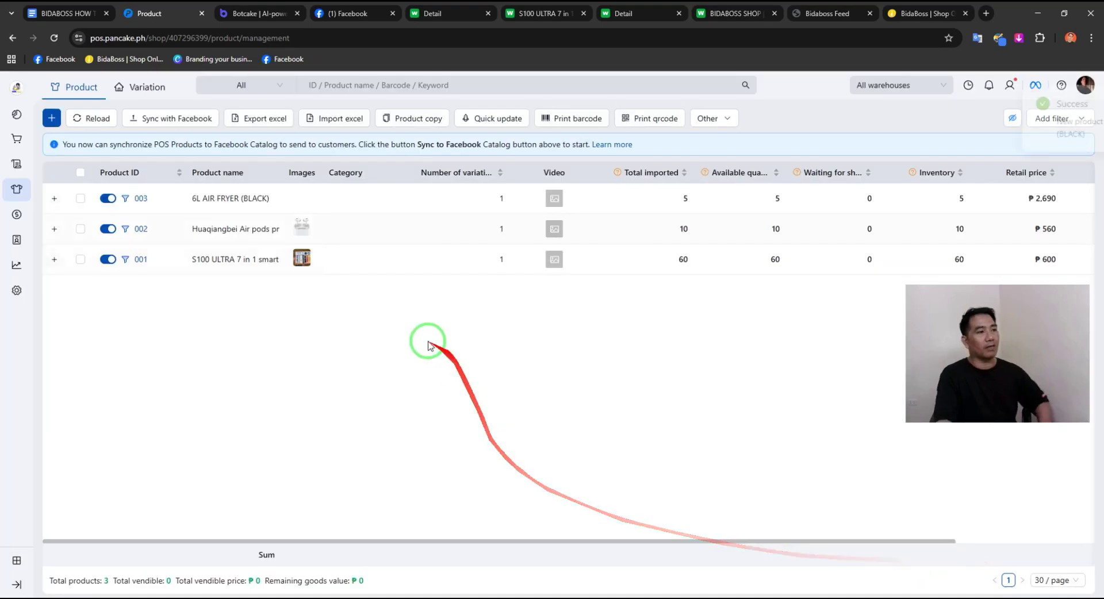
# Step: Start a new product with ID 004 and copy its name, ELECTRIC KETTLE, from the Google Docs document into Pancake POS
pyautogui.click(60, 121)
pyautogui.click(159, 166)
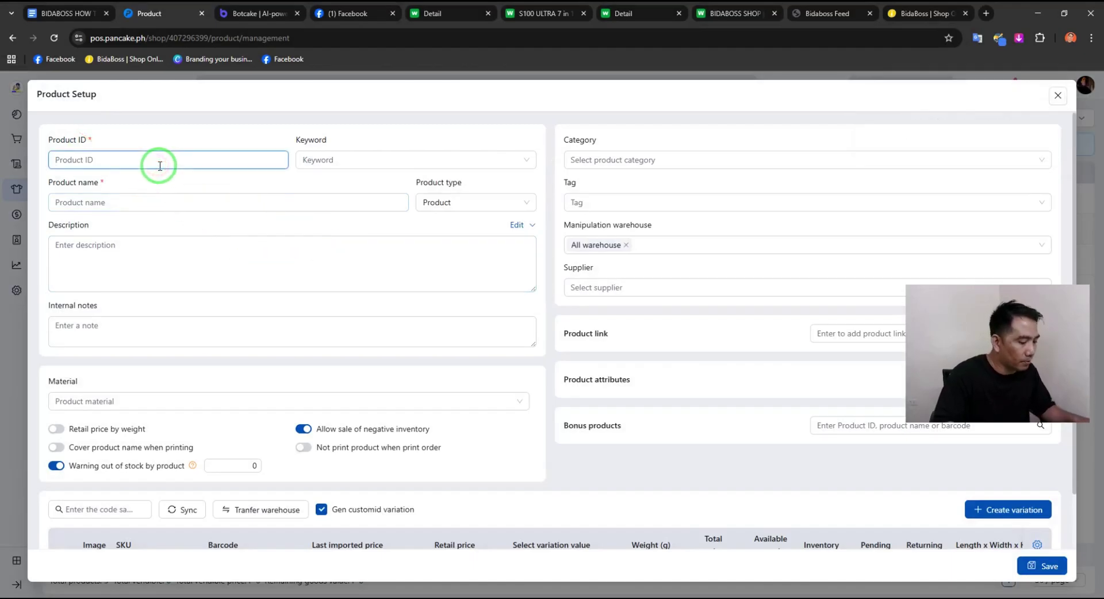
pyautogui.click(162, 200)
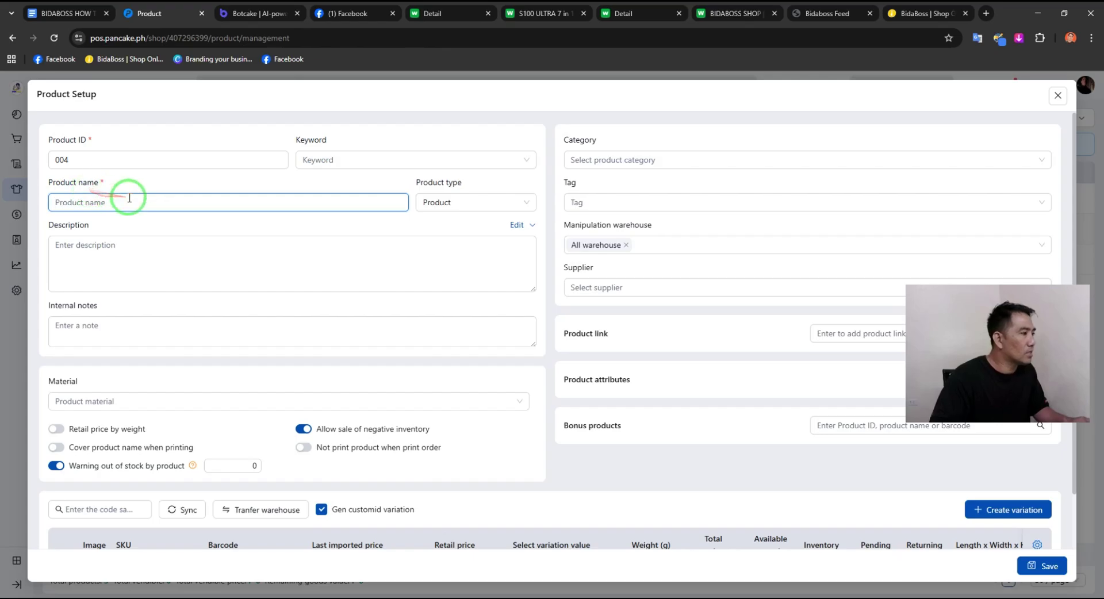
pyautogui.click(75, 16)
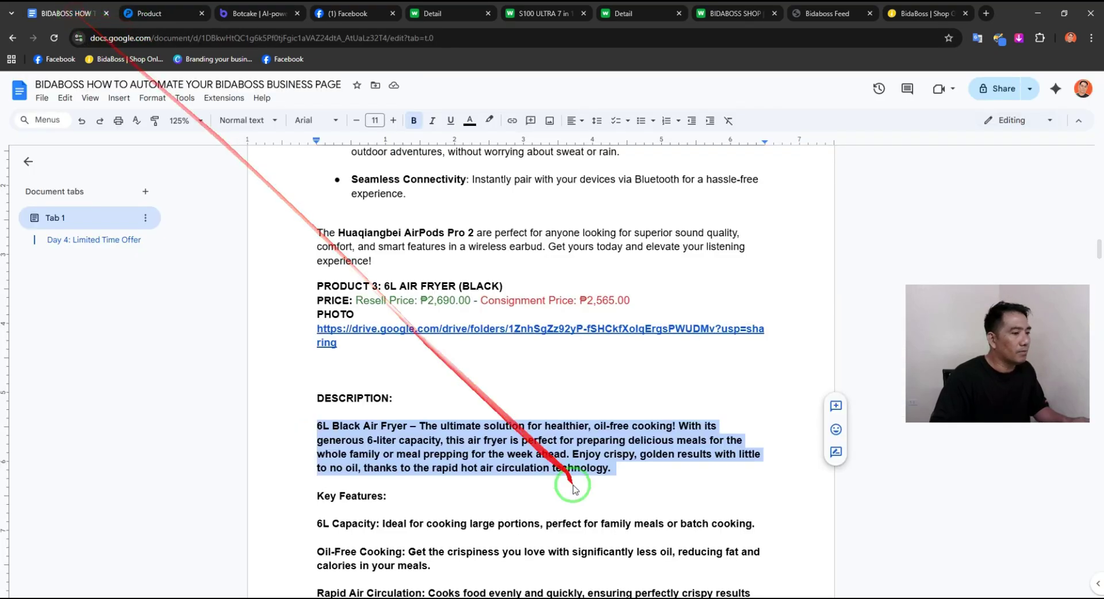
pyautogui.scroll(-10, 552, 476)
pyautogui.scroll(-3, 552, 475)
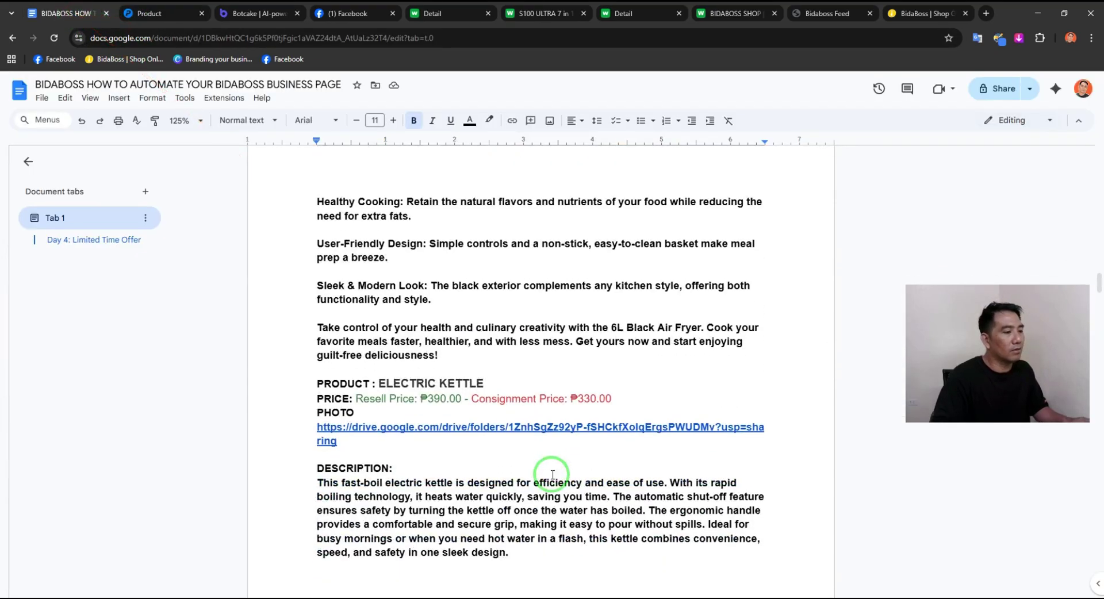
pyautogui.moveTo(379, 326); pyautogui.dragTo(486, 325)
pyautogui.rightClick(469, 329)
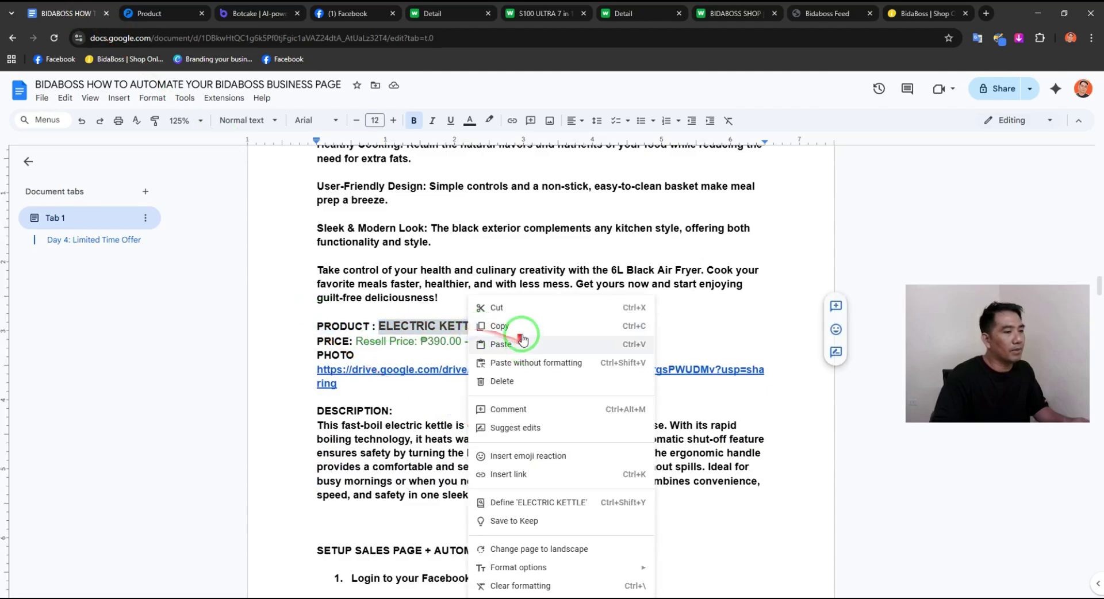
pyautogui.click(489, 323)
pyautogui.click(171, 16)
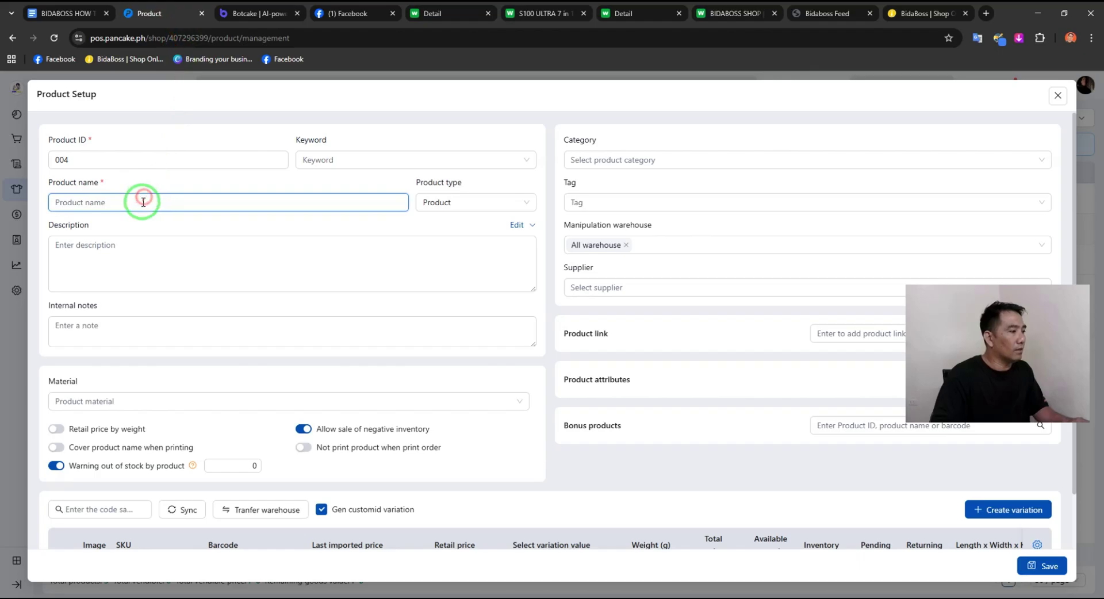
# Step: Copy the electric kettle's full description paragraph from the Google Docs document into the Pancake POS product's description
pyautogui.click(69, 13)
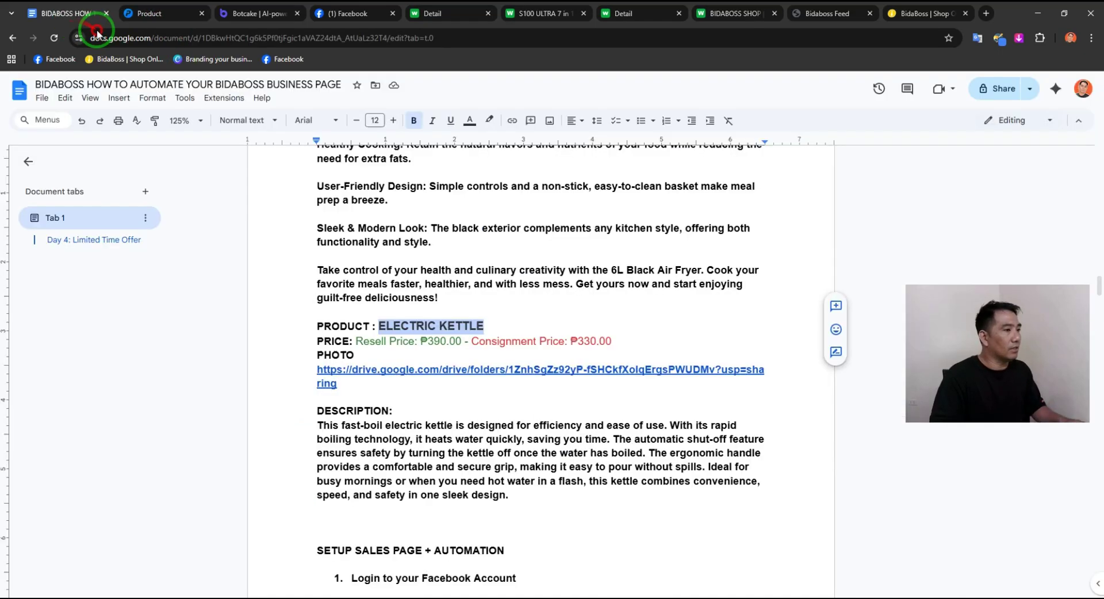
pyautogui.moveTo(318, 423); pyautogui.dragTo(506, 490)
pyautogui.rightClick(494, 488)
pyautogui.click(507, 197)
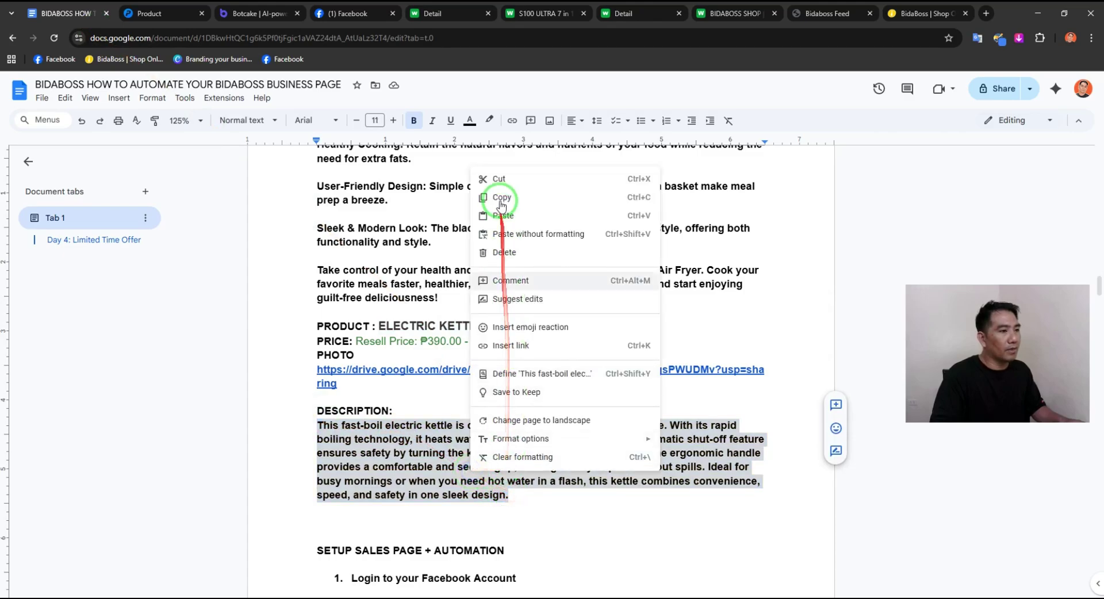
pyautogui.click(157, 23)
pyautogui.click(144, 252)
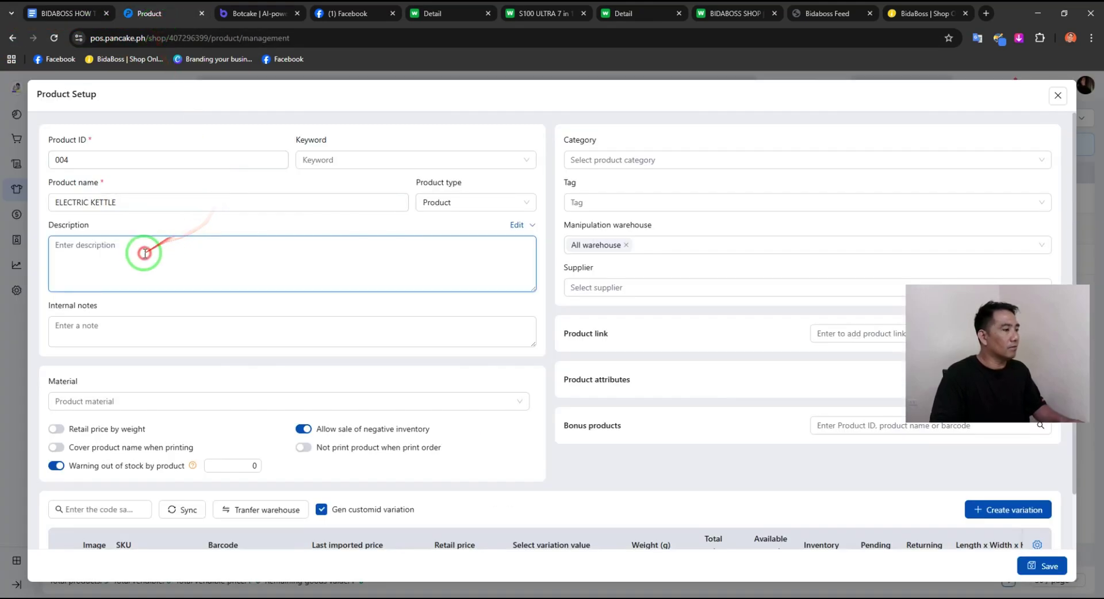
pyautogui.hotkey('ctrl', 'v')
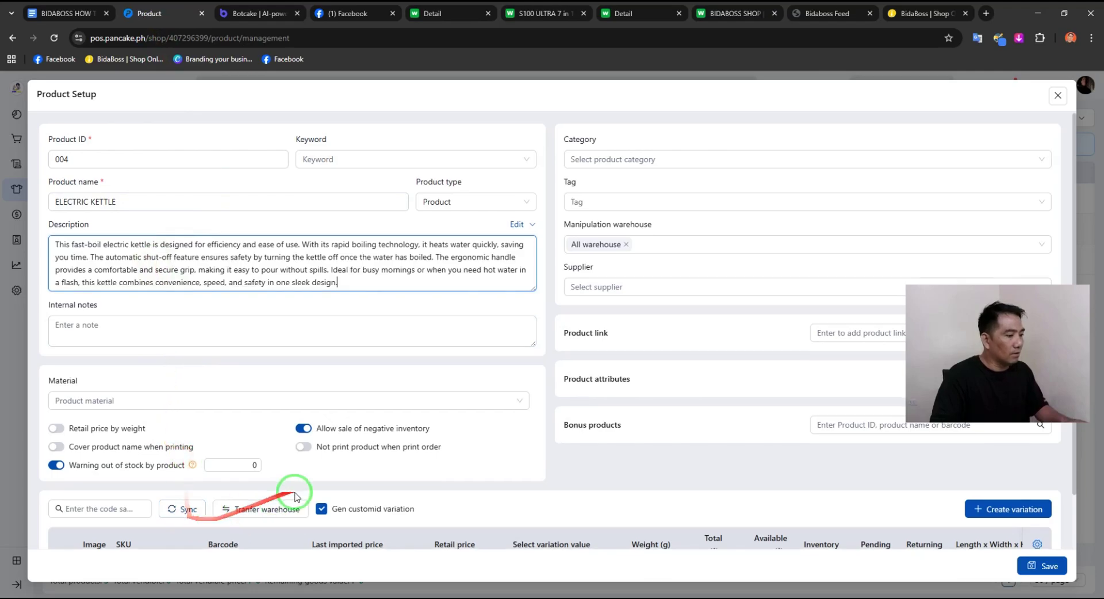
# Step: Upload the four kettle photos from the Google Search folder in Downloads as the electric kettle's variation images and save the product
pyautogui.scroll(-2, 296, 489)
pyautogui.click(95, 516)
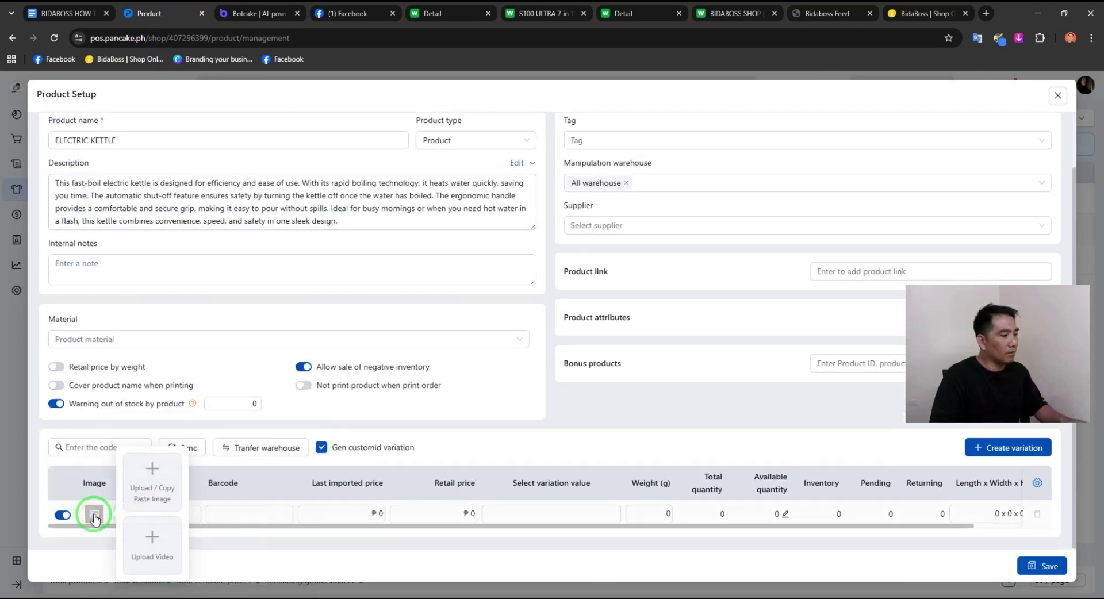
pyautogui.click(154, 467)
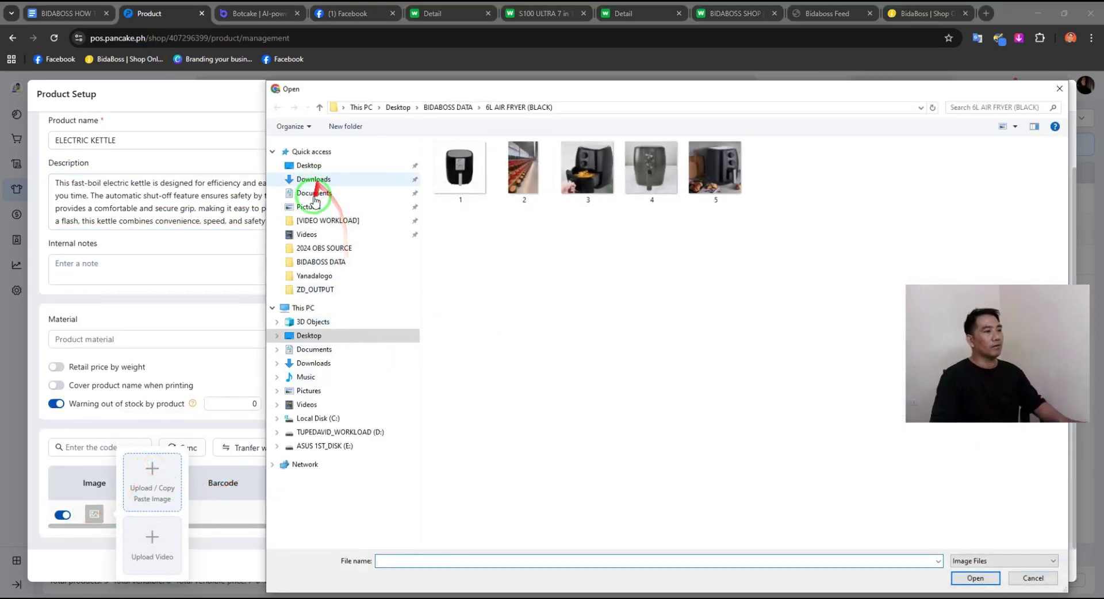
pyautogui.click(345, 206)
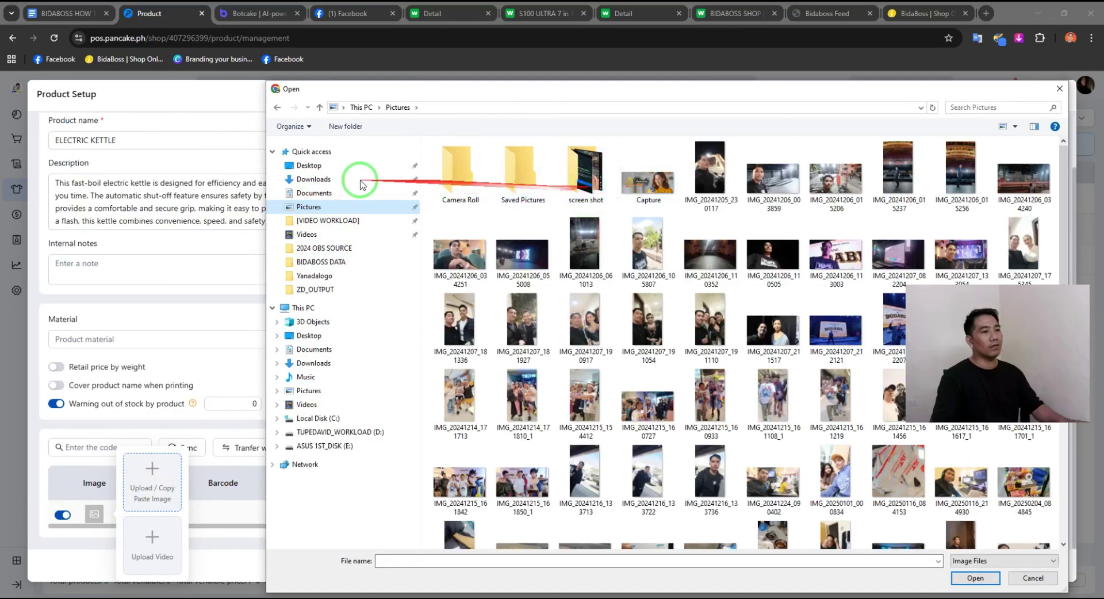
pyautogui.click(313, 179)
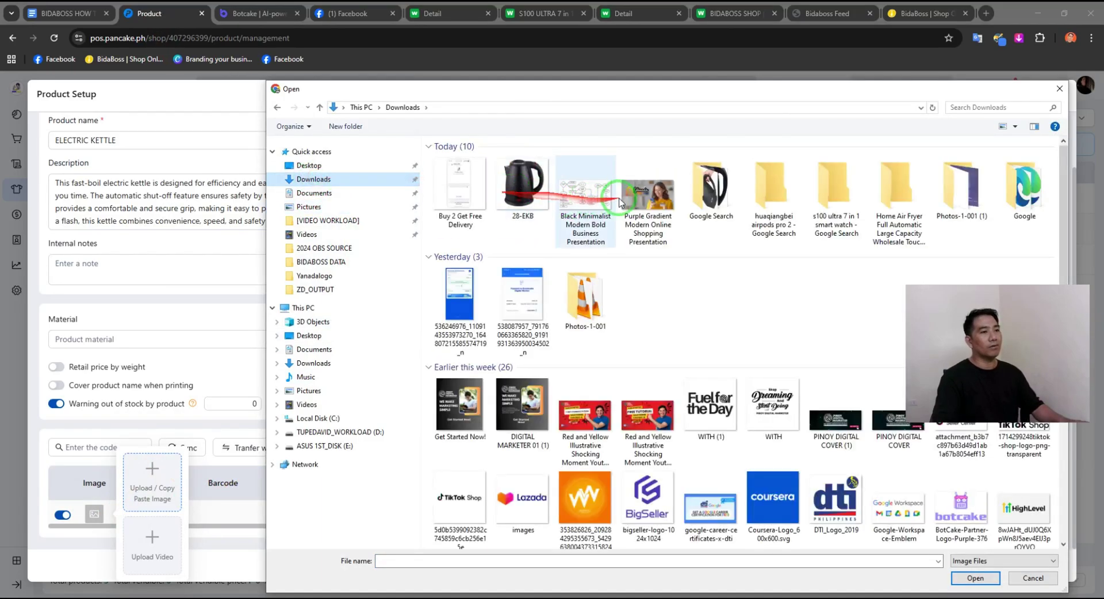
pyautogui.doubleClick(711, 187)
pyautogui.moveTo(742, 253); pyautogui.dragTo(417, 146)
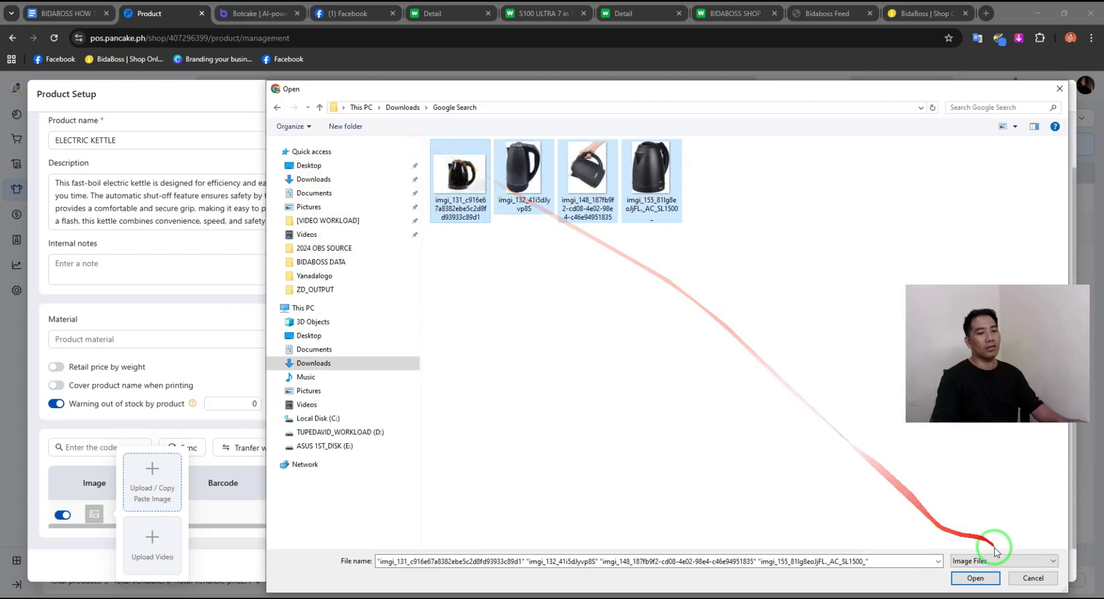
pyautogui.click(976, 577)
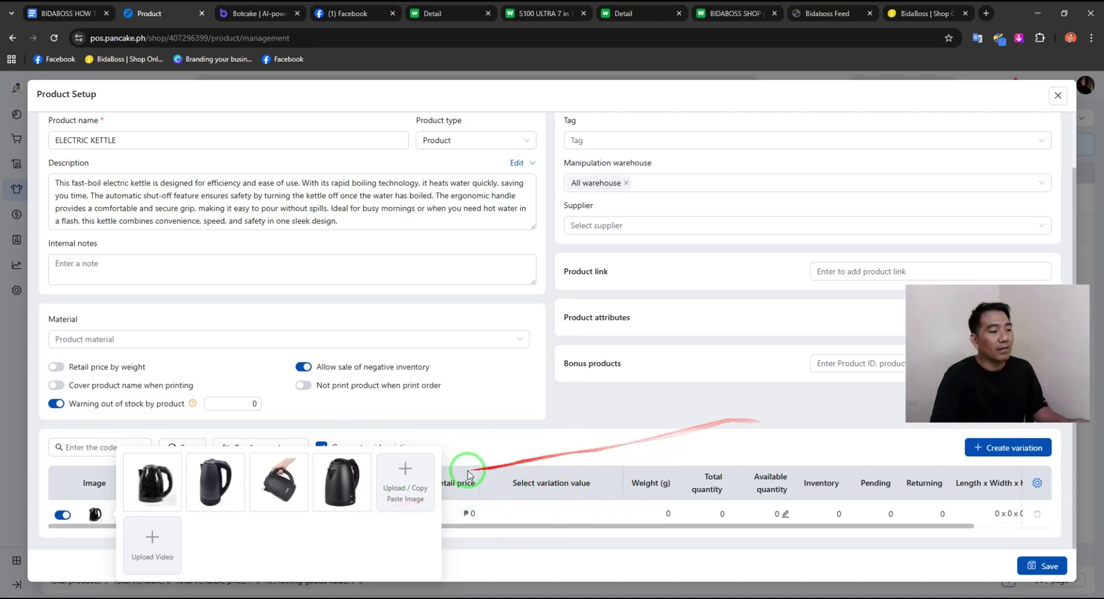
pyautogui.click(1028, 567)
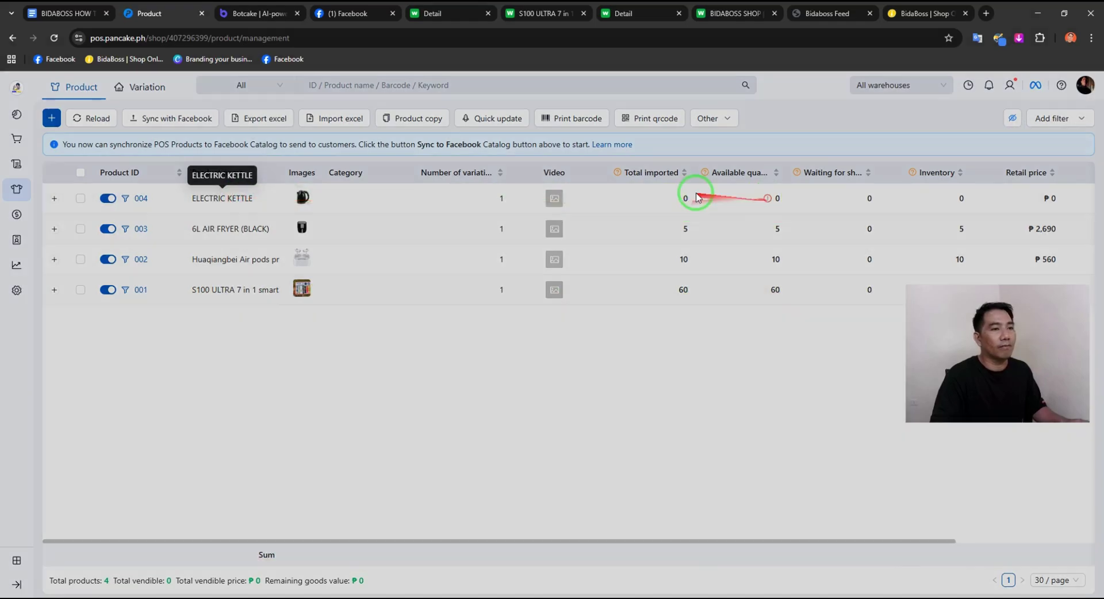
# Step: Reopen the electric kettle, check its price in the Google Docs document, and set its last imported price to 990 and retail price to 390
pyautogui.click(691, 197)
pyautogui.click(72, 14)
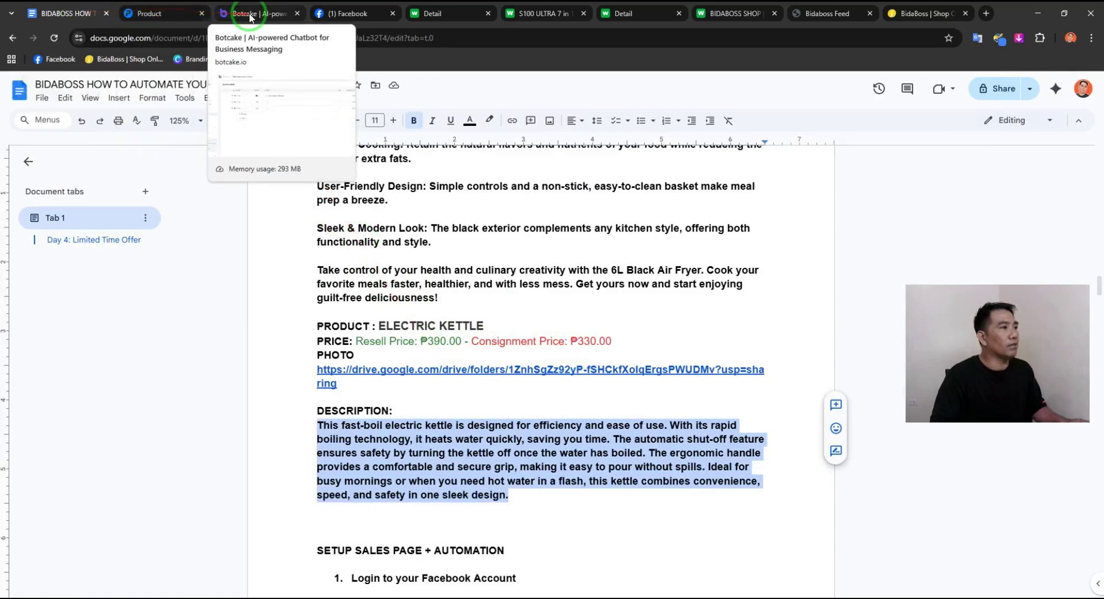
pyautogui.click(148, 13)
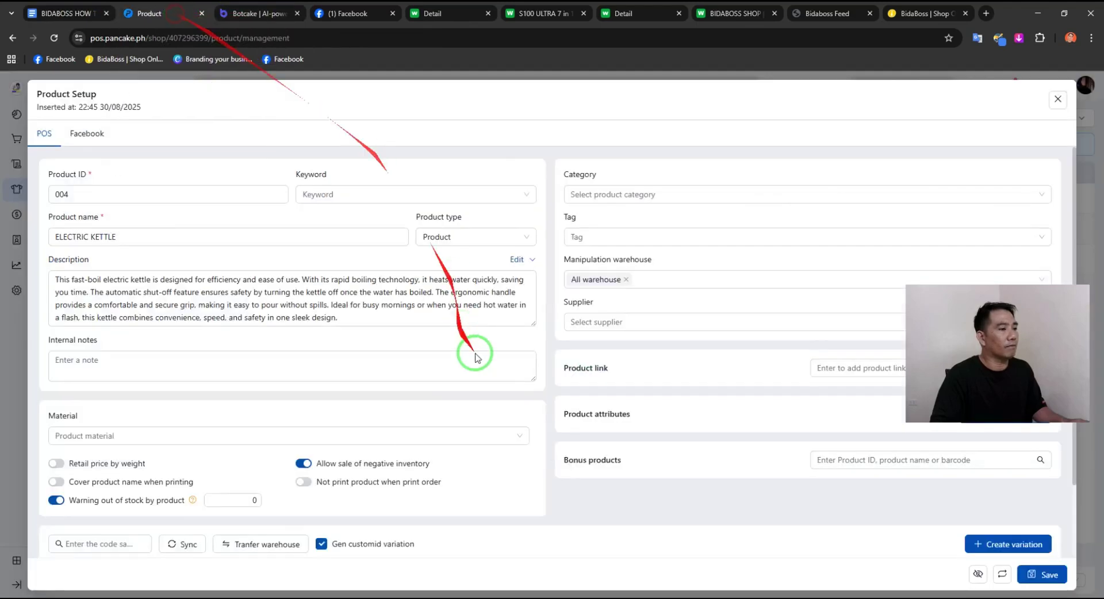
pyautogui.scroll(-1, 478, 546)
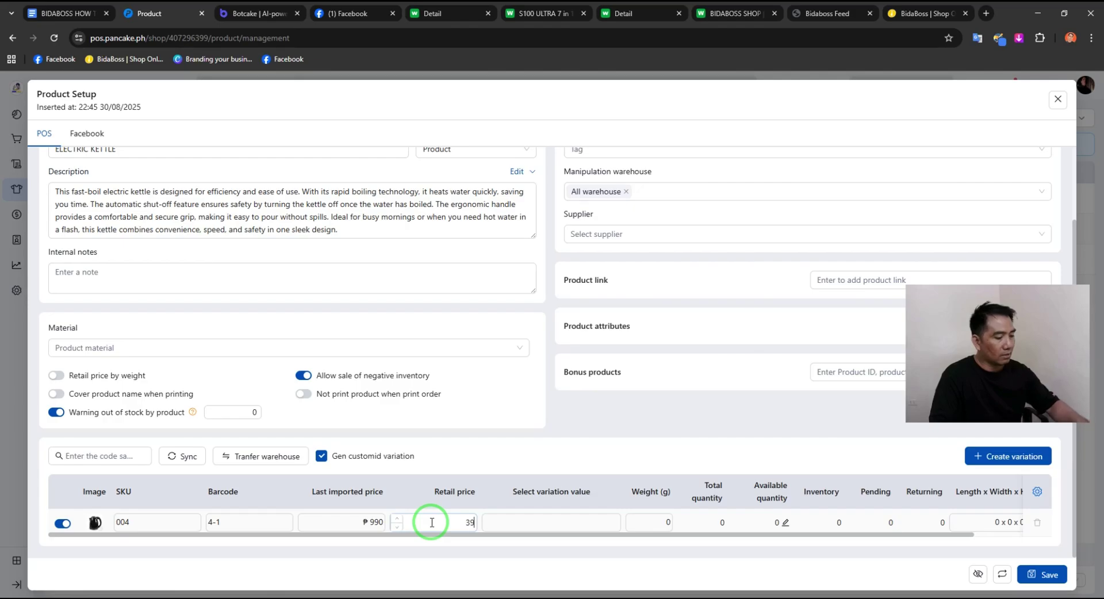
pyautogui.write('0')
# Step: Set the electric kettle's default warehouse quantity to 10 and save the product
pyautogui.click(784, 524)
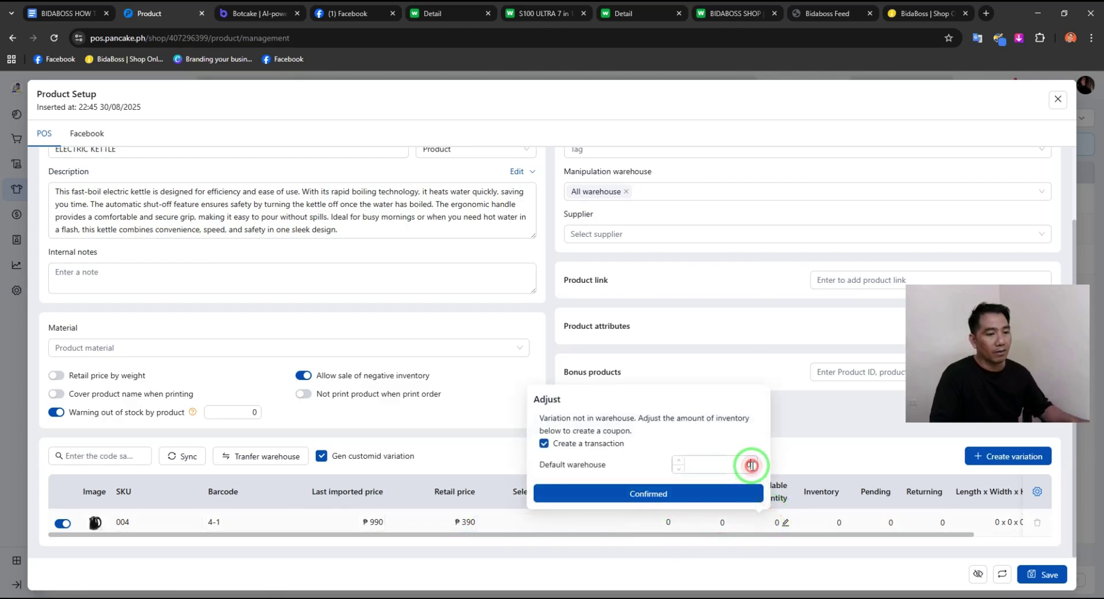
pyautogui.write('10')
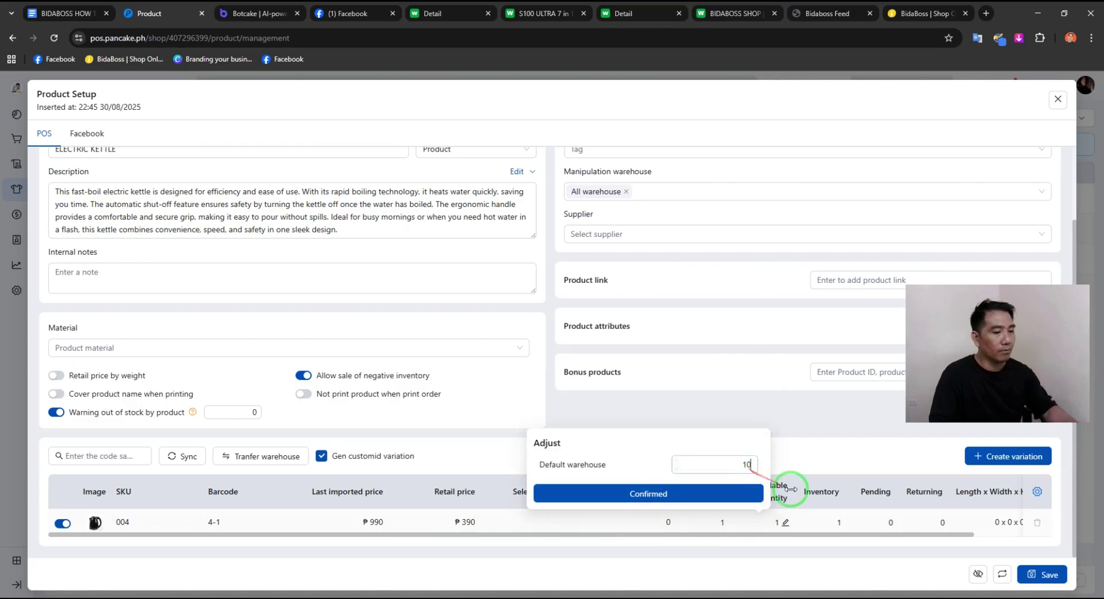
pyautogui.click(687, 513)
pyautogui.click(1041, 574)
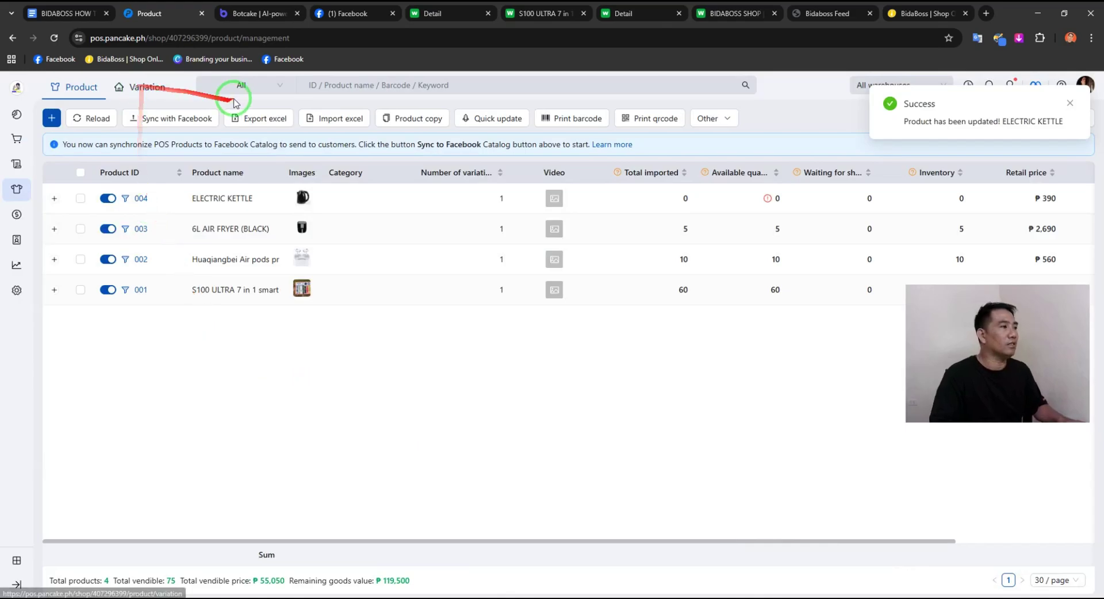
# Step: Sync all products with the BidaBoss Seller Facebook page and close the sync dialog
pyautogui.click(185, 119)
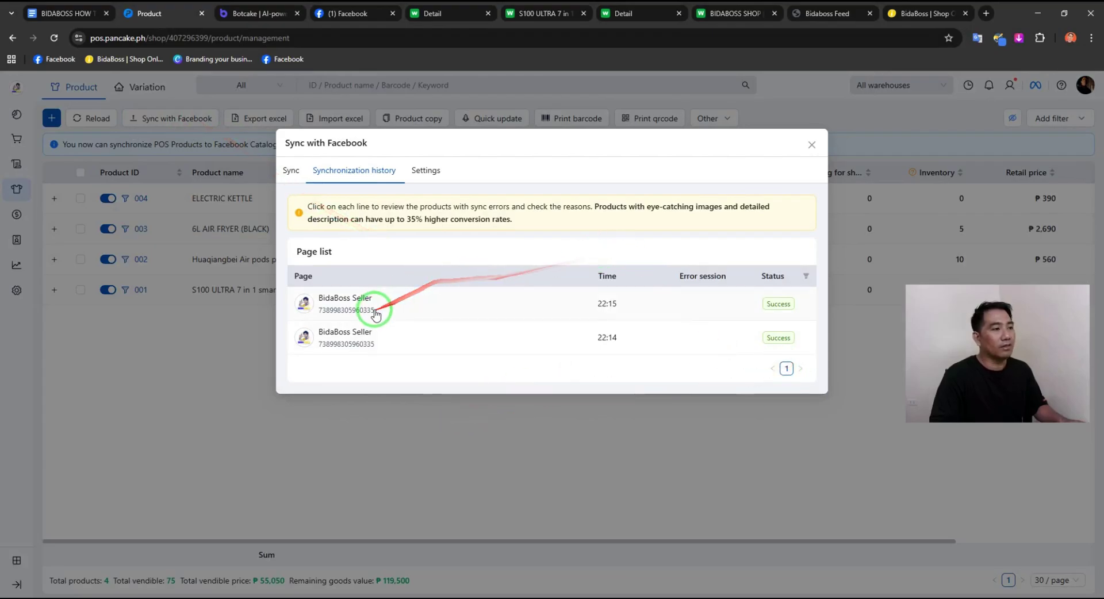
pyautogui.click(421, 171)
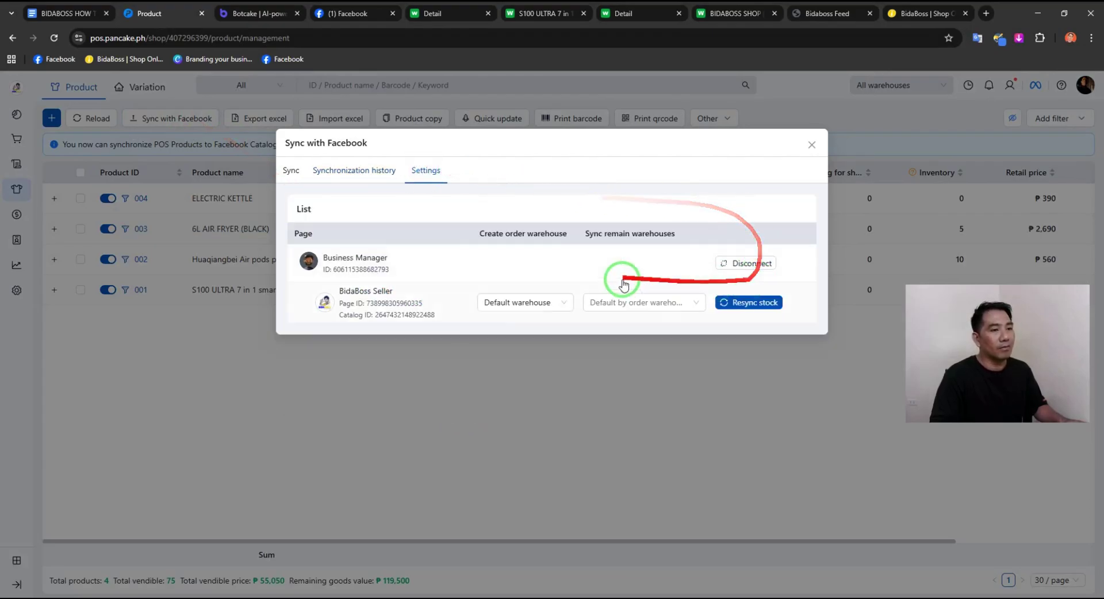
pyautogui.click(296, 172)
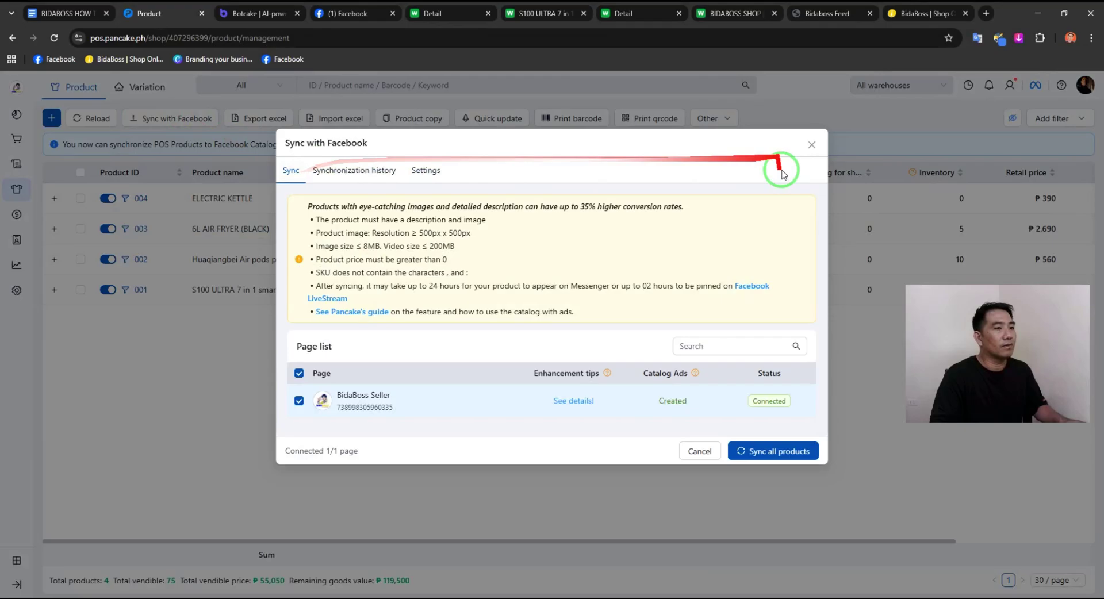
pyautogui.click(754, 453)
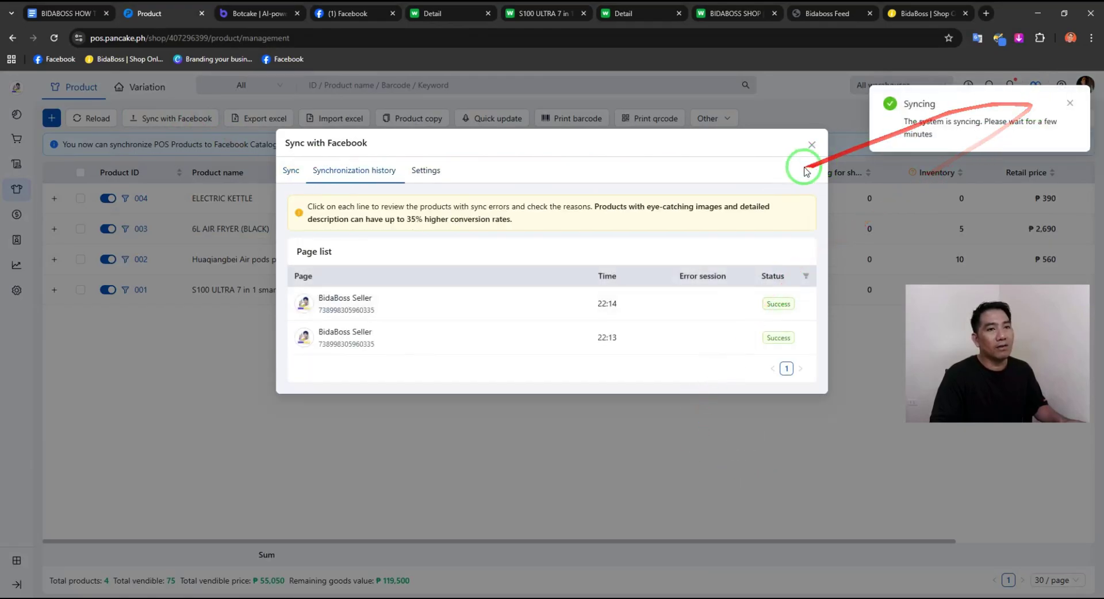
pyautogui.click(812, 145)
pyautogui.click(1067, 104)
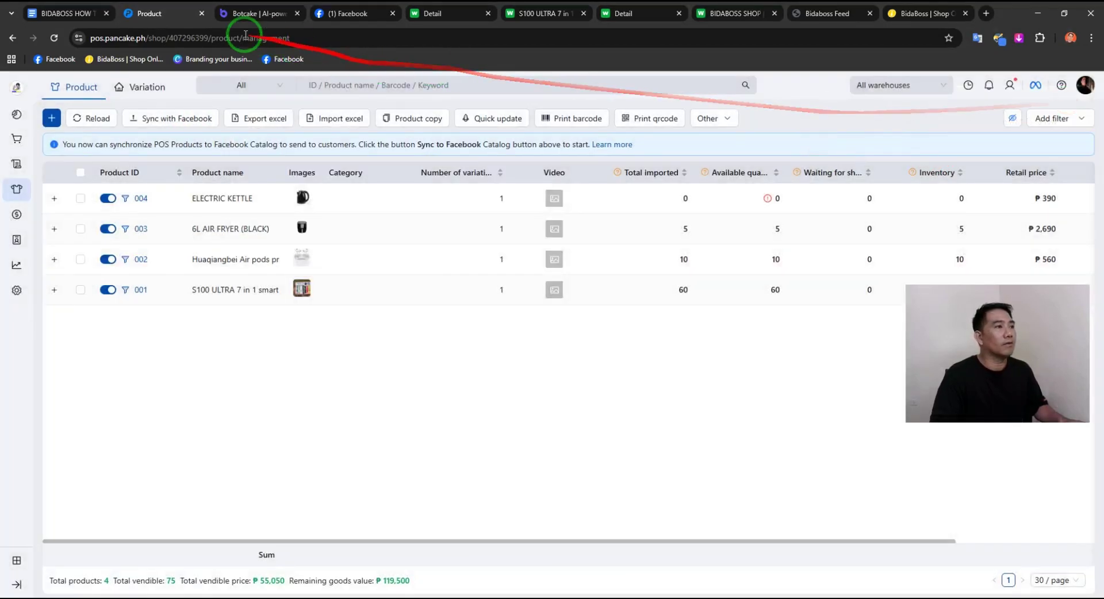
# Step: Switch to Webcake's BIDABOSS SHOP Pancake POS/CRM page and add the ELECTRIC KETTLE, Huaqiangbei Air pods pro2 and 6L AIR FRYER (BLACK) products
pyautogui.click(662, 20)
pyautogui.click(713, 14)
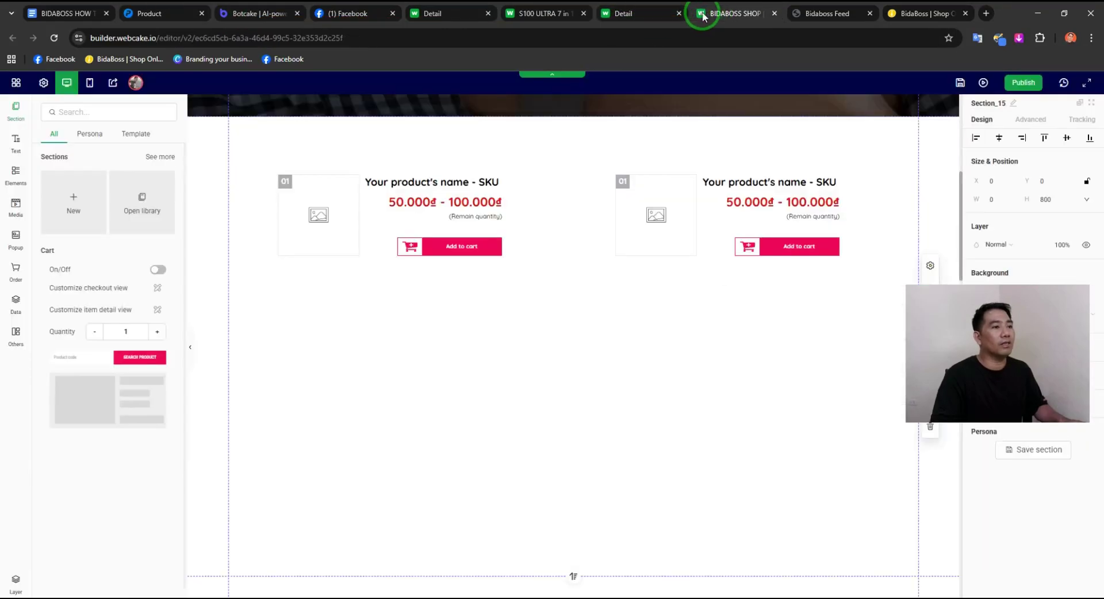
pyautogui.click(649, 21)
pyautogui.moveTo(924, 320); pyautogui.dragTo(893, 462)
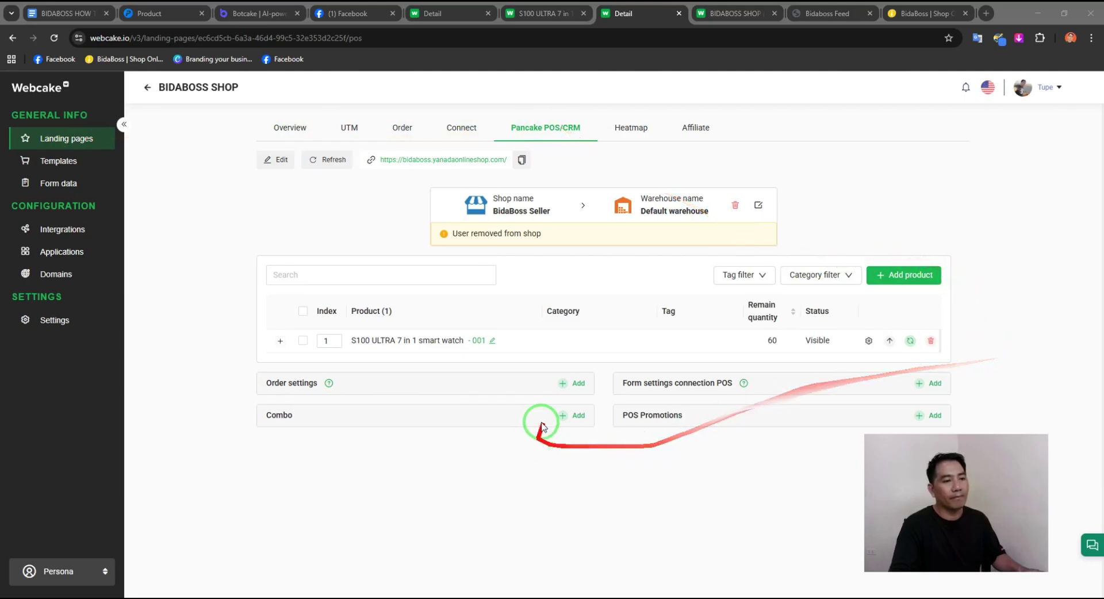
pyautogui.click(884, 282)
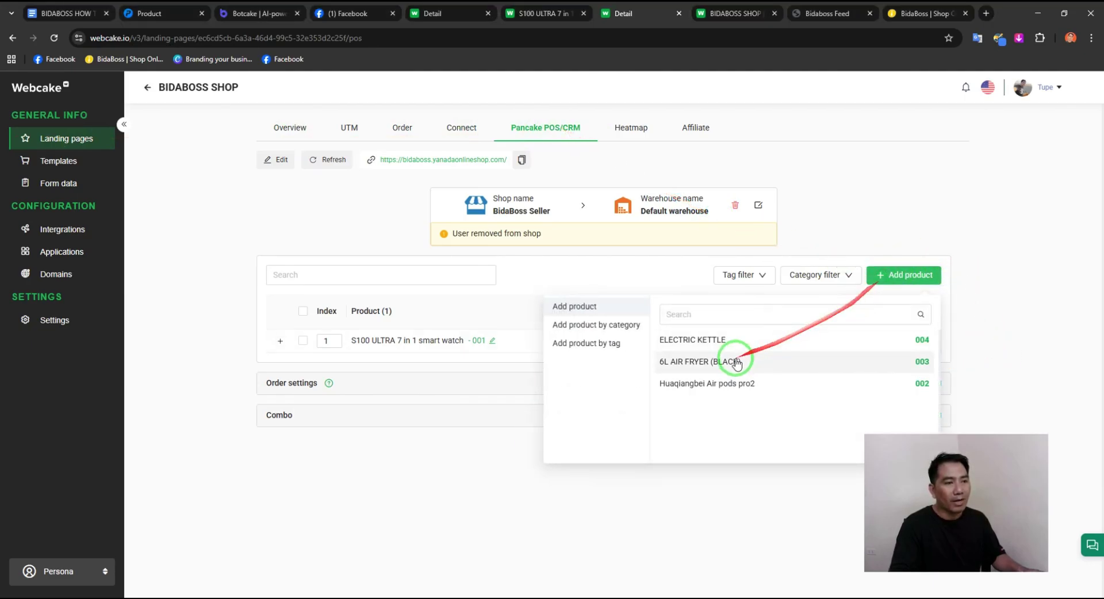
pyautogui.click(747, 340)
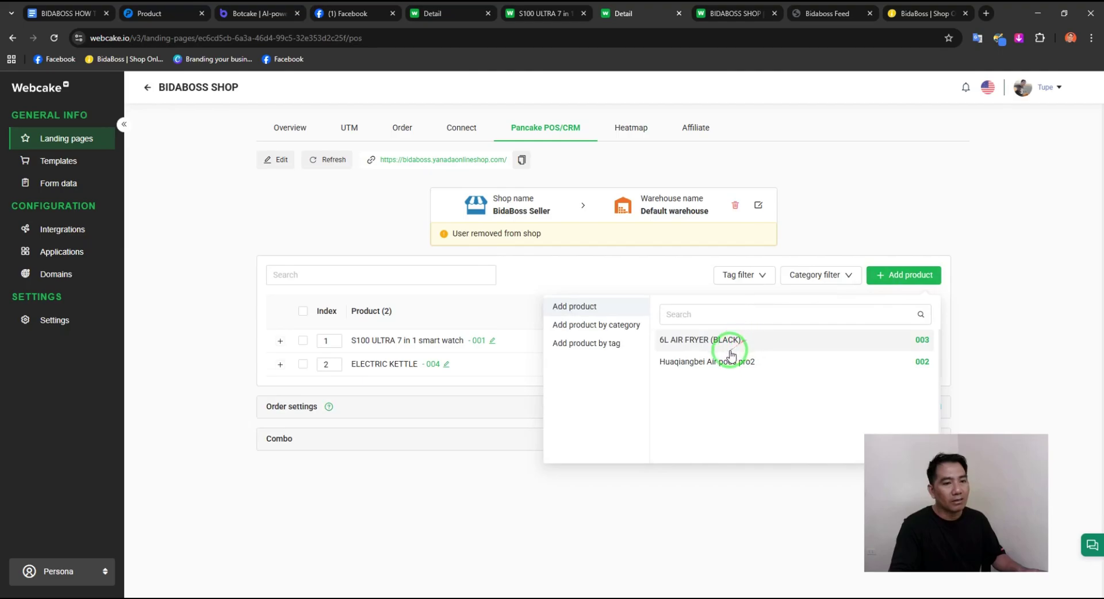
pyautogui.click(729, 359)
pyautogui.click(736, 341)
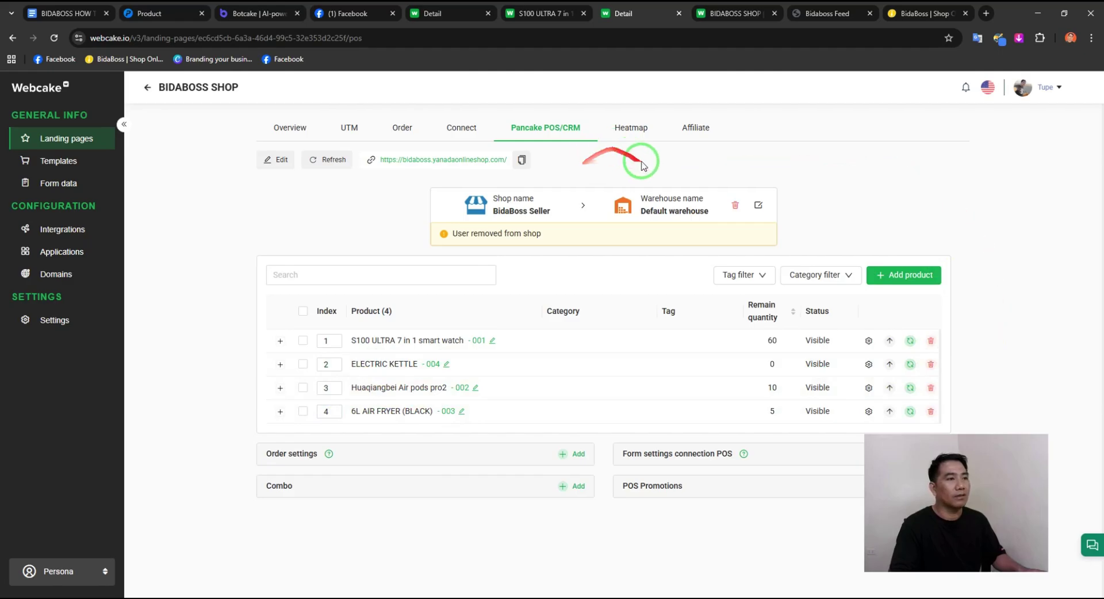
# Step: Close the Facebook page, the S100 ULTRA smart watch's Webcake detail page and its older builder page, leaving without saving changes
pyautogui.click(158, 14)
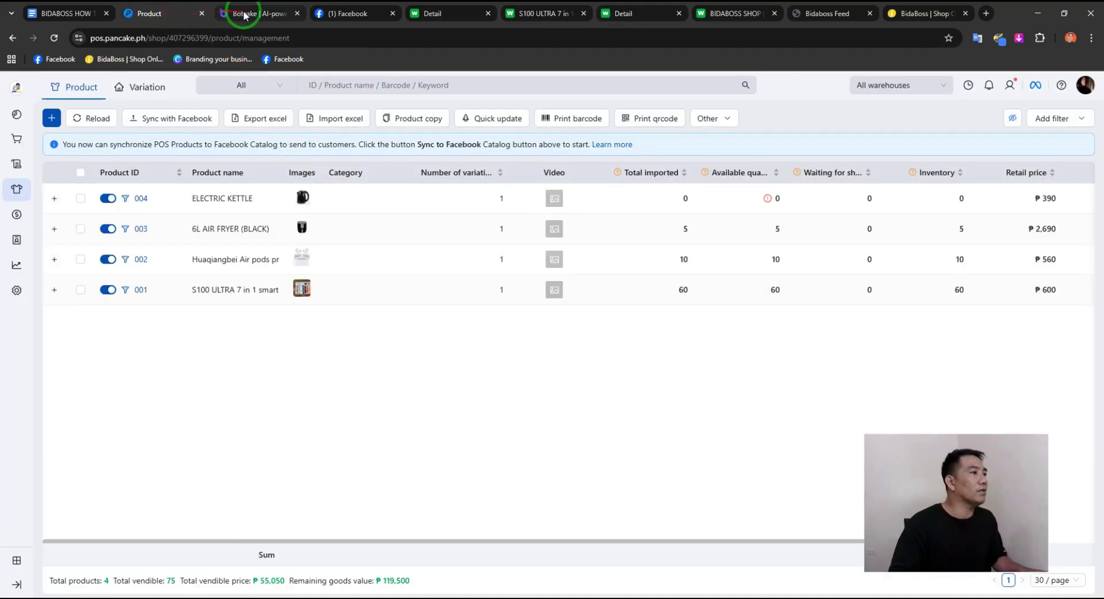
pyautogui.click(250, 14)
pyautogui.click(163, 13)
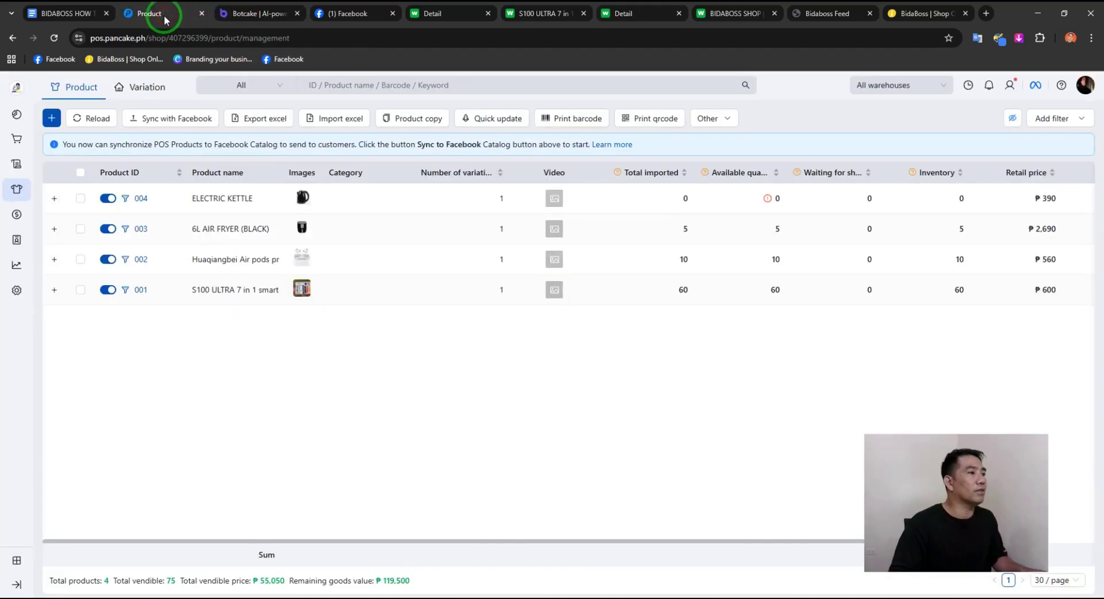
pyautogui.click(276, 15)
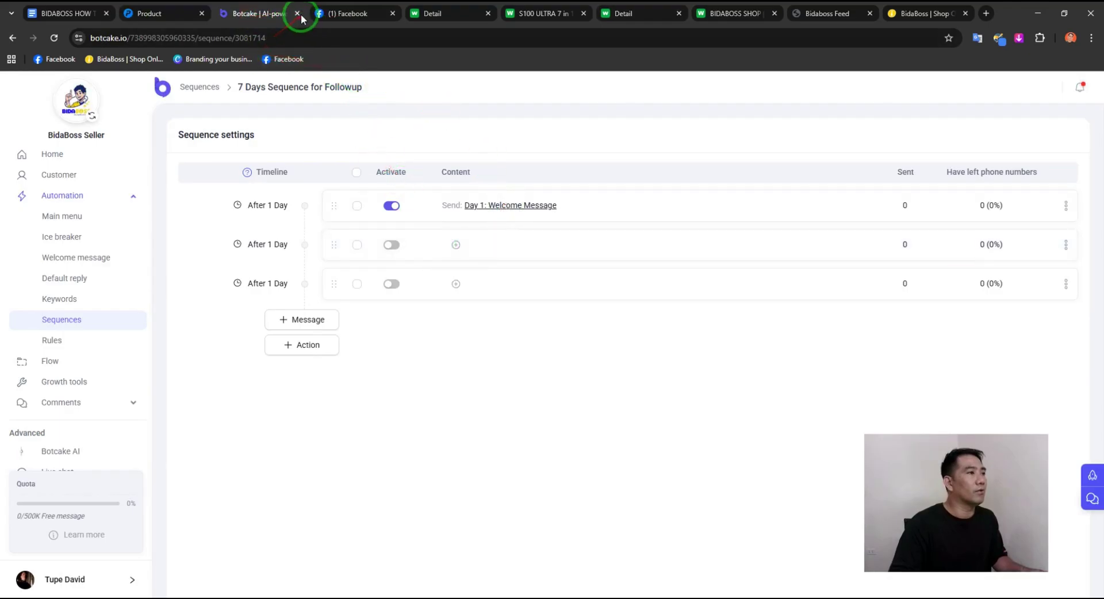
pyautogui.click(353, 14)
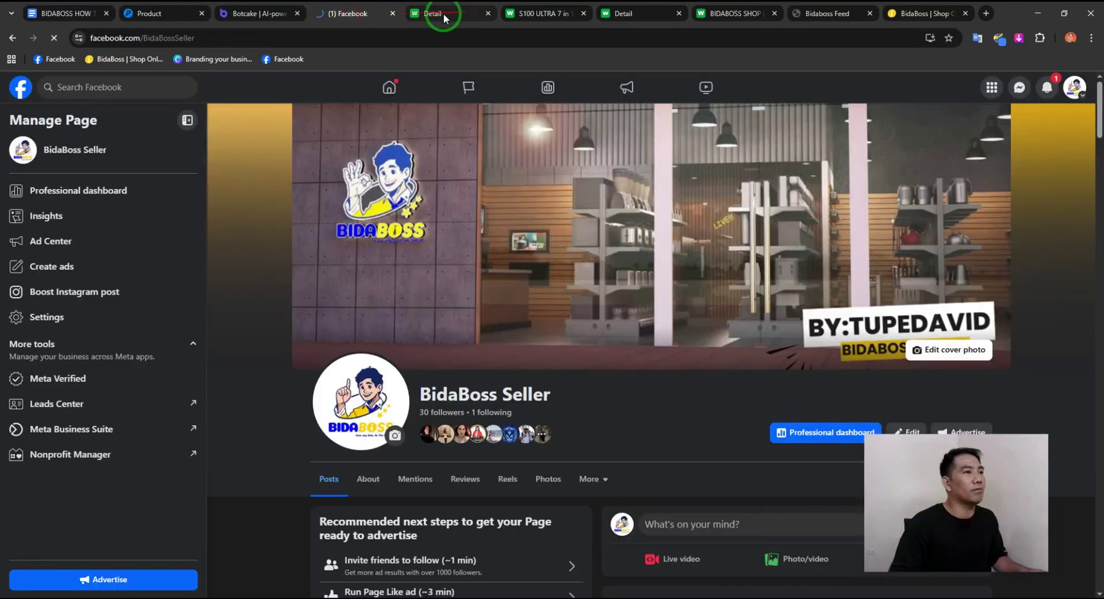
pyautogui.click(392, 14)
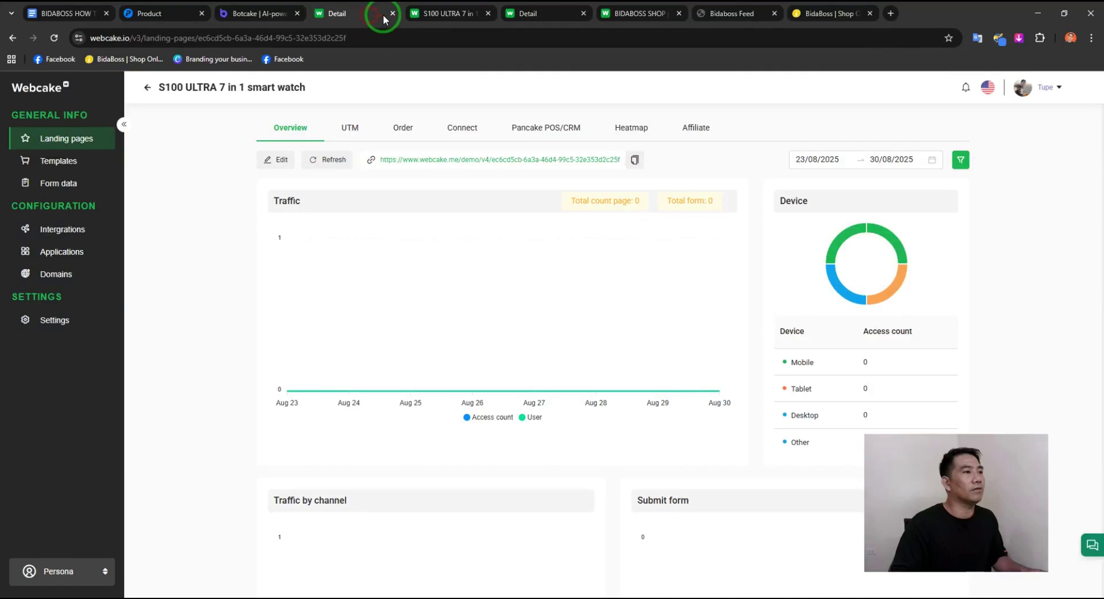
pyautogui.click(391, 14)
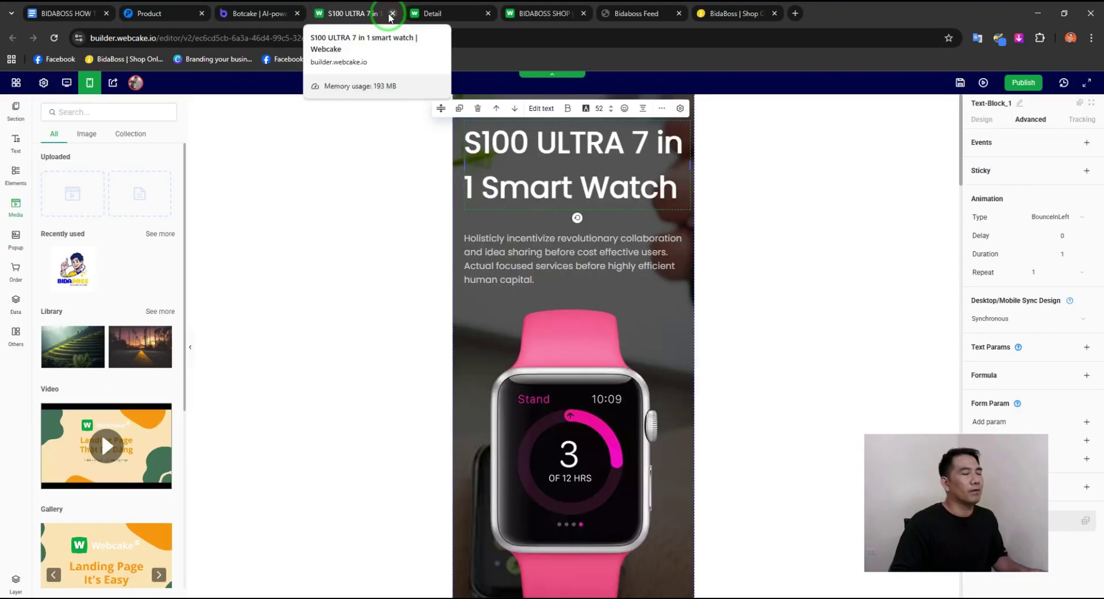
pyautogui.click(391, 14)
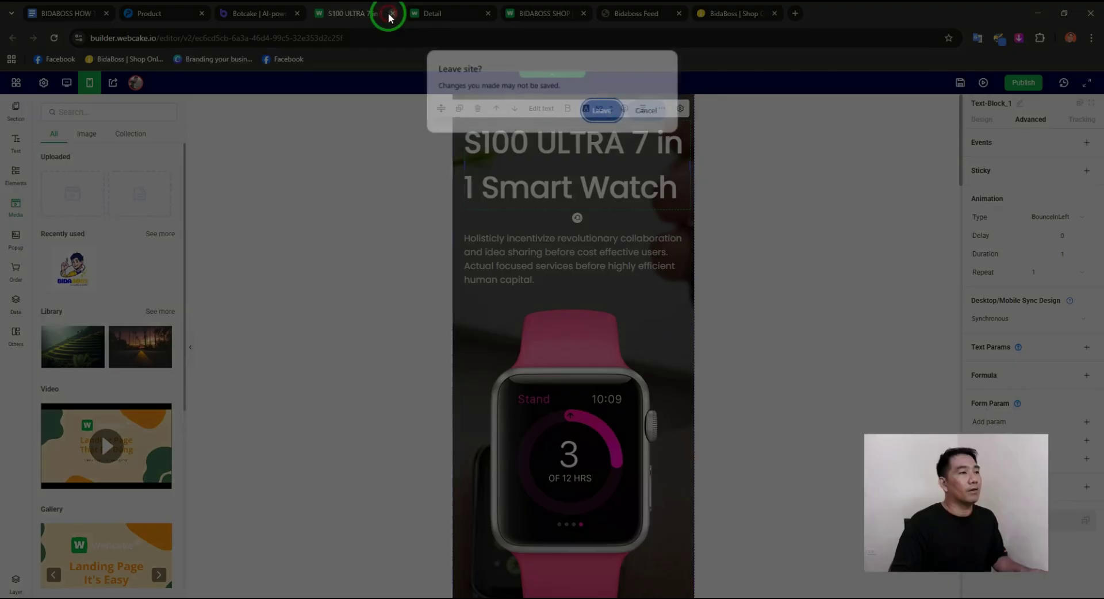
pyautogui.click(604, 113)
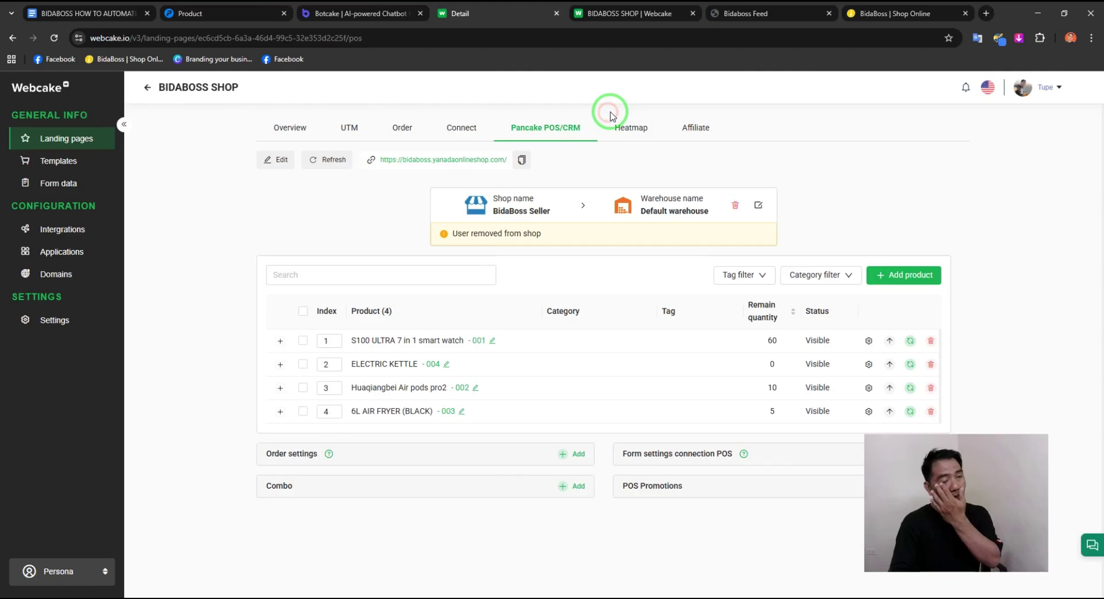
# Step: Publish the BIDABOSS SHOP landing page from the Webcake builder to bidaboss.yanadaonlineshop.com and open the live page
pyautogui.click(754, 16)
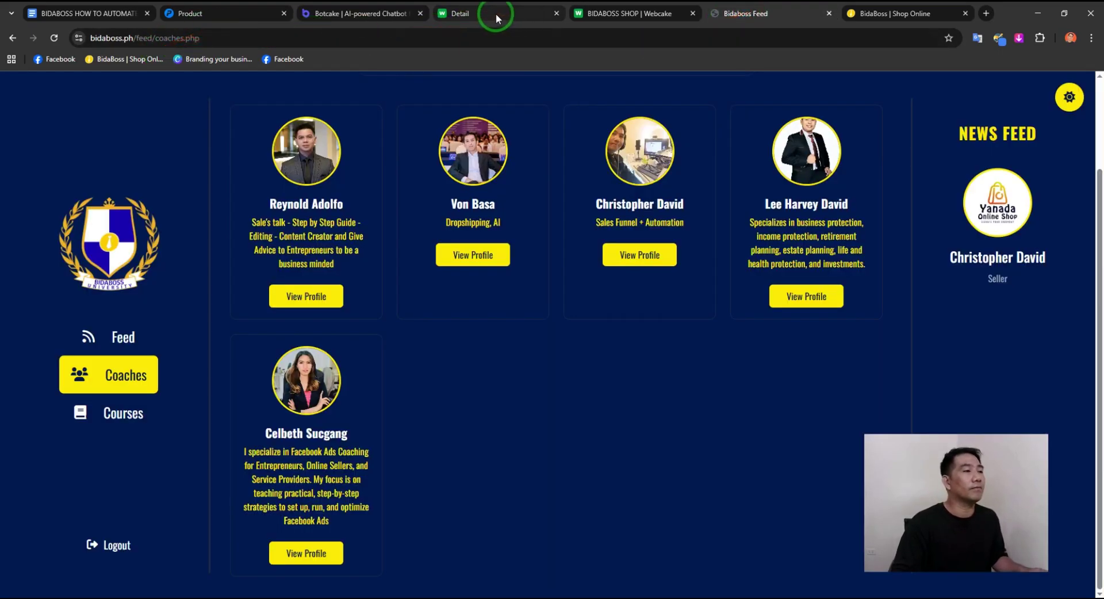
pyautogui.click(601, 13)
pyautogui.click(1015, 86)
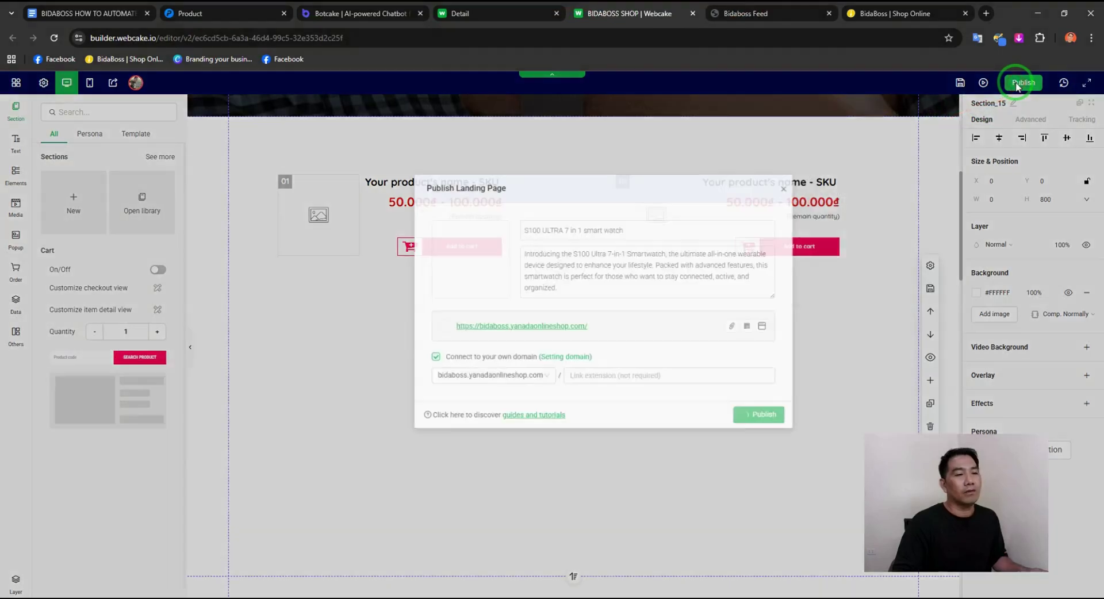
pyautogui.click(731, 457)
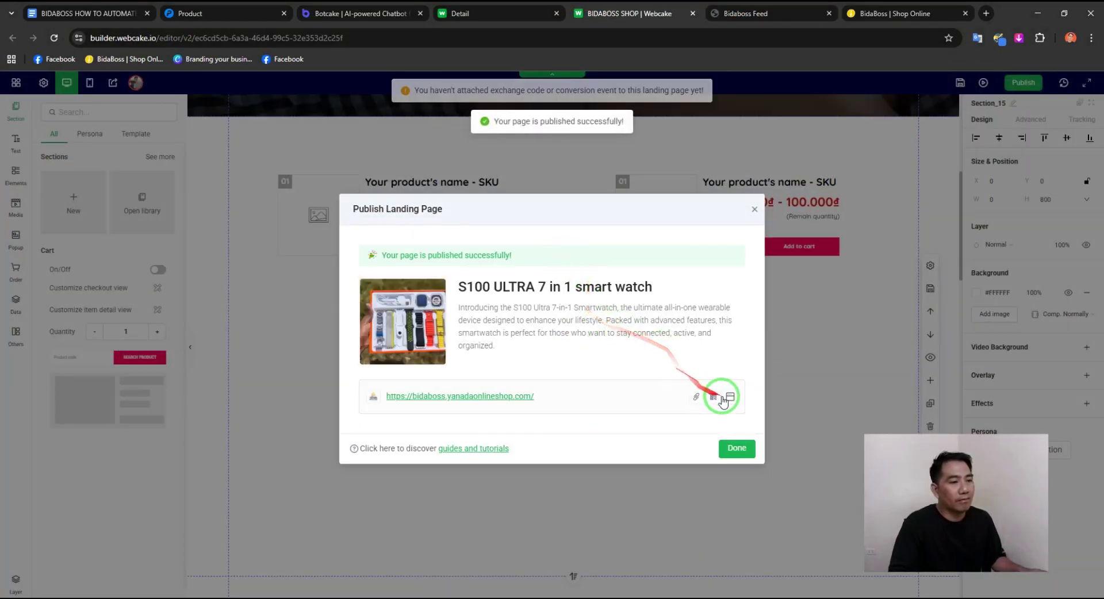
pyautogui.click(731, 397)
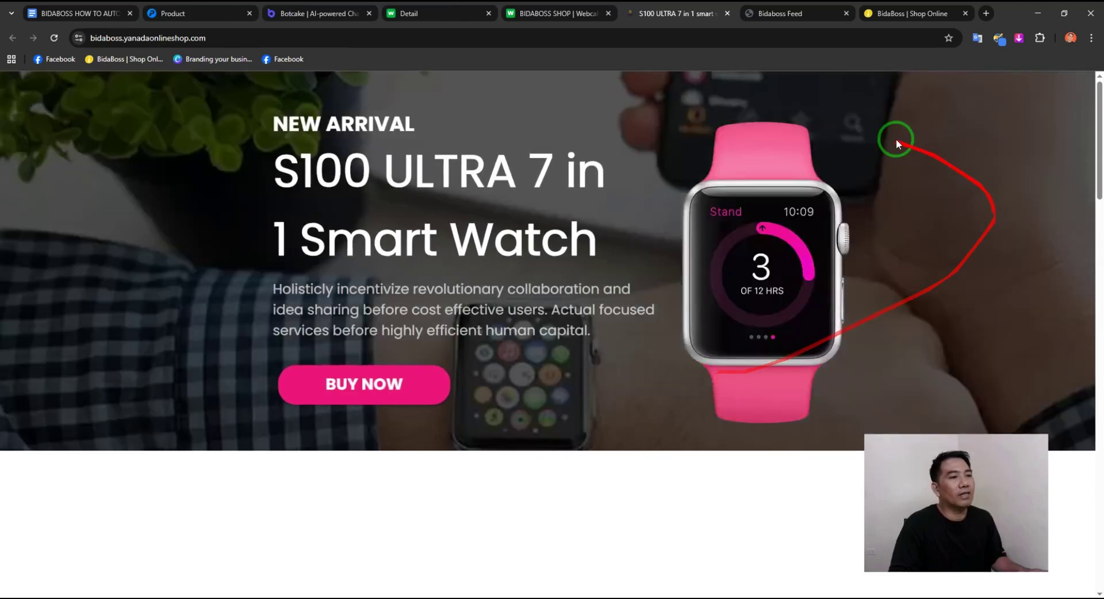
# Step: Highlight the published page's web address and review the live landing page from the NEW ARRIVAL banner down to the footer
pyautogui.click(90, 41)
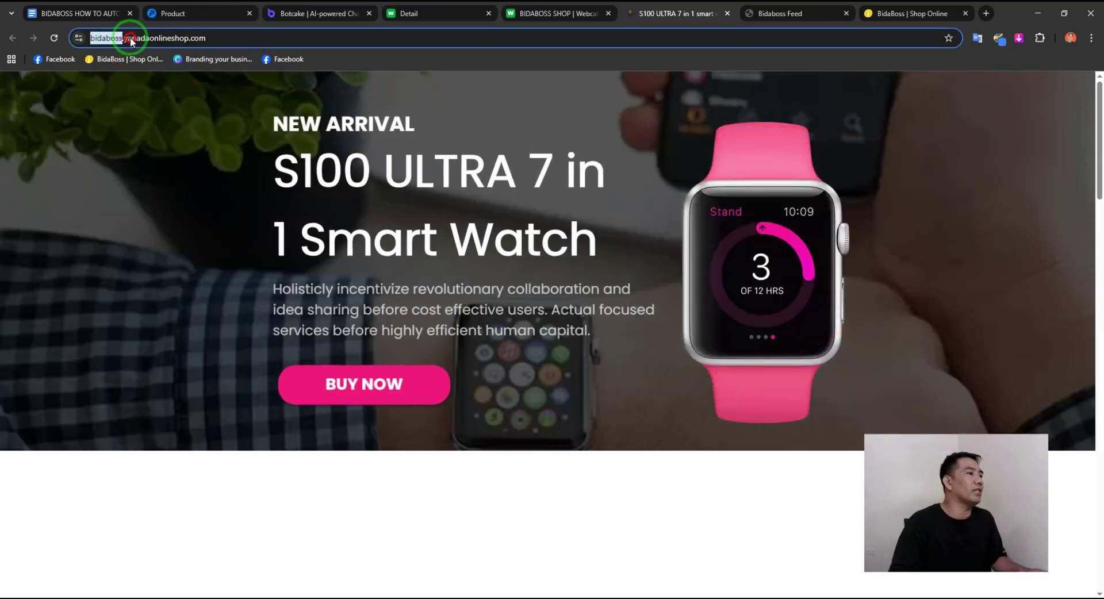
pyautogui.moveTo(132, 40); pyautogui.dragTo(213, 38)
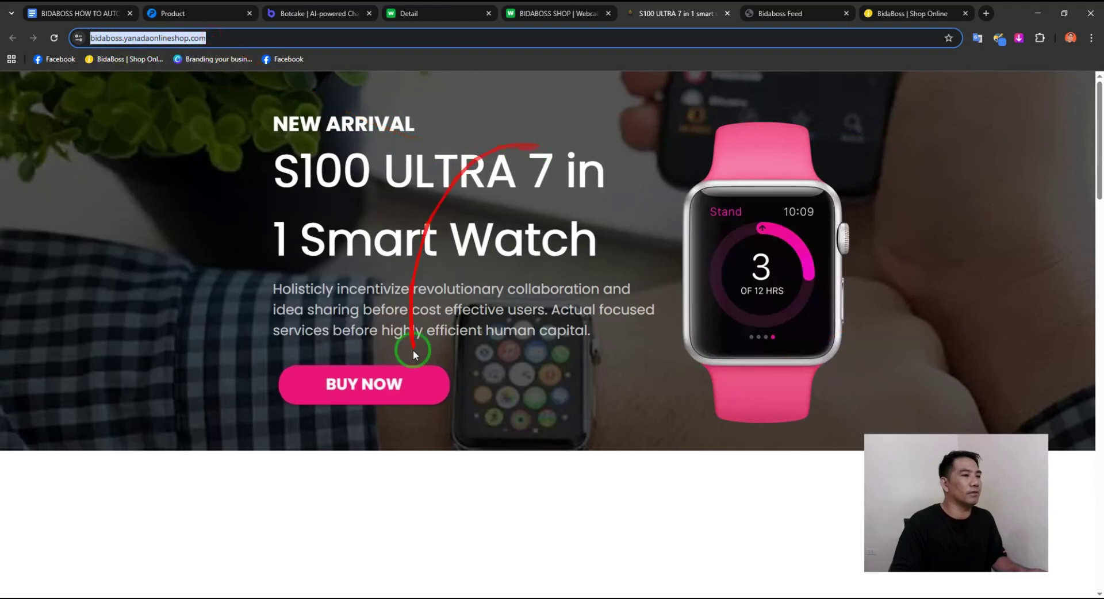
pyautogui.scroll(-15, 661, 454)
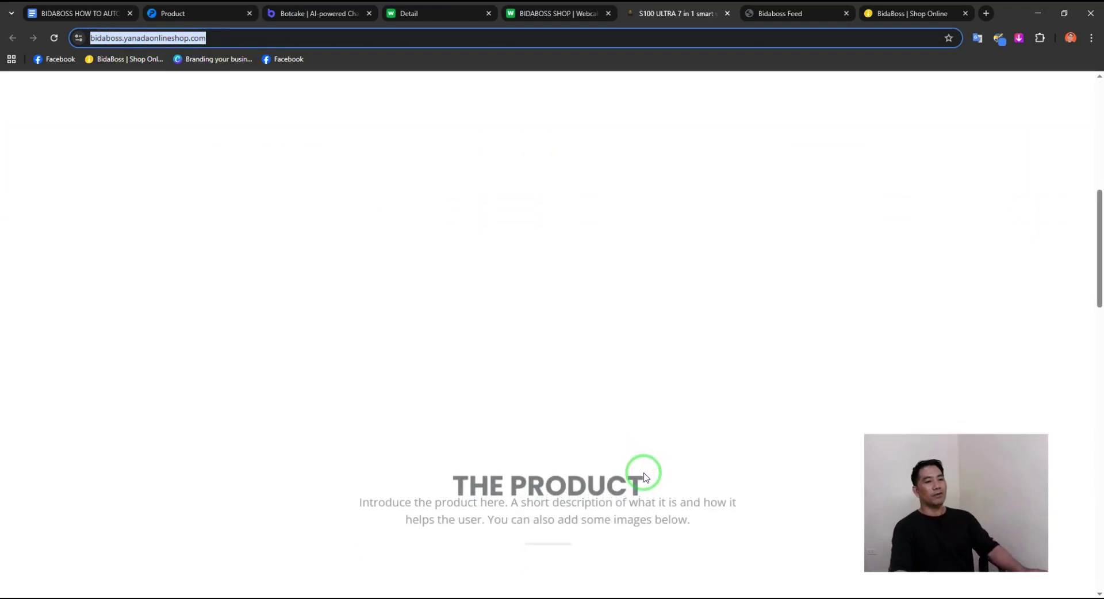
pyautogui.scroll(4, 643, 466)
pyautogui.scroll(-10, 638, 451)
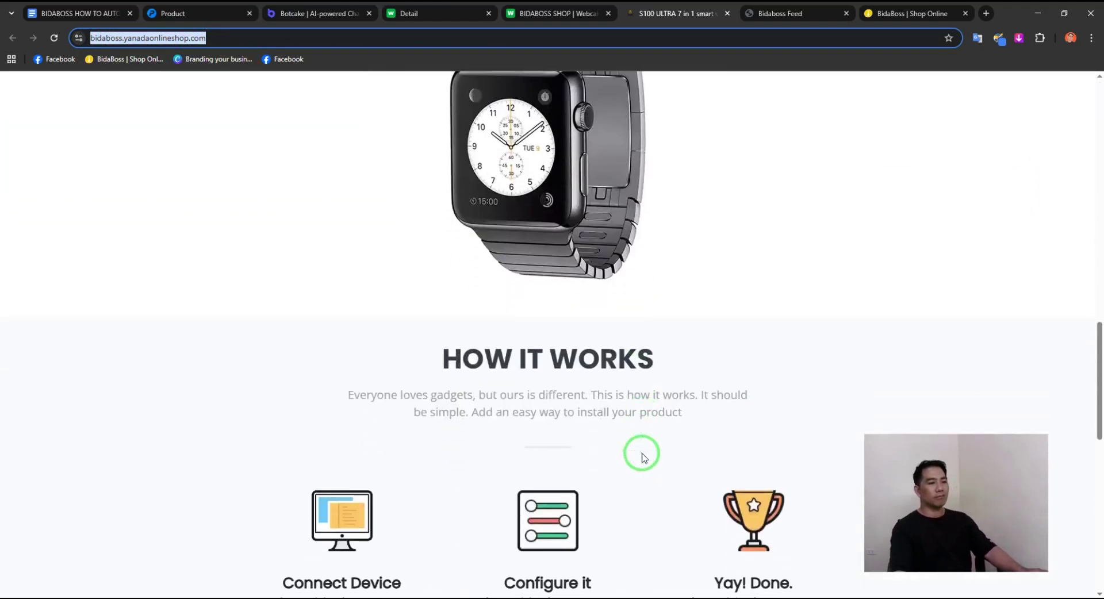
pyautogui.scroll(-12, 644, 458)
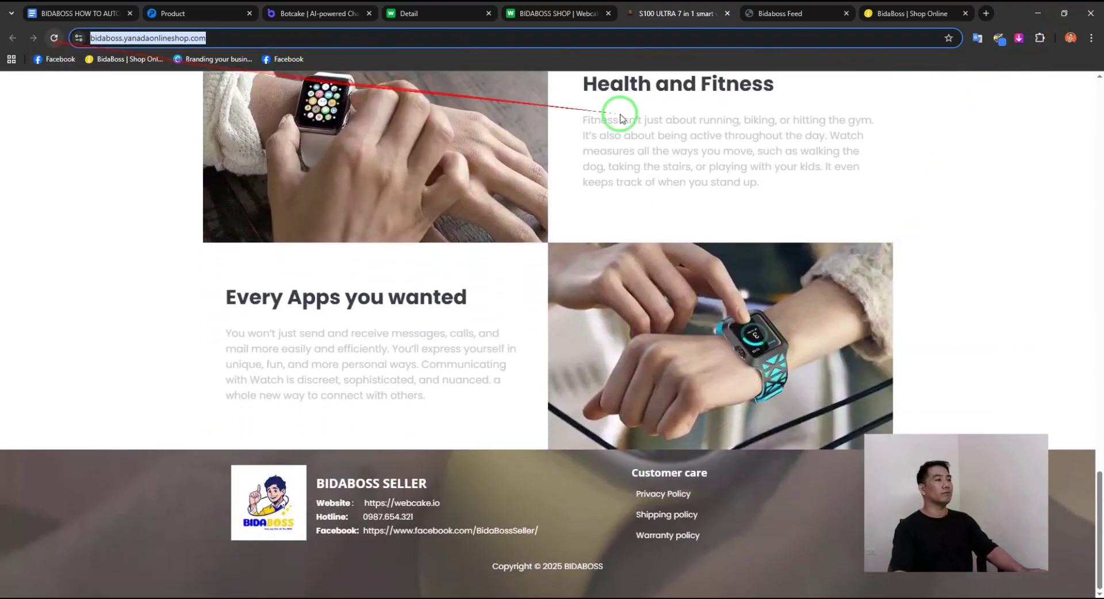
pyautogui.scroll(10, 957, 339)
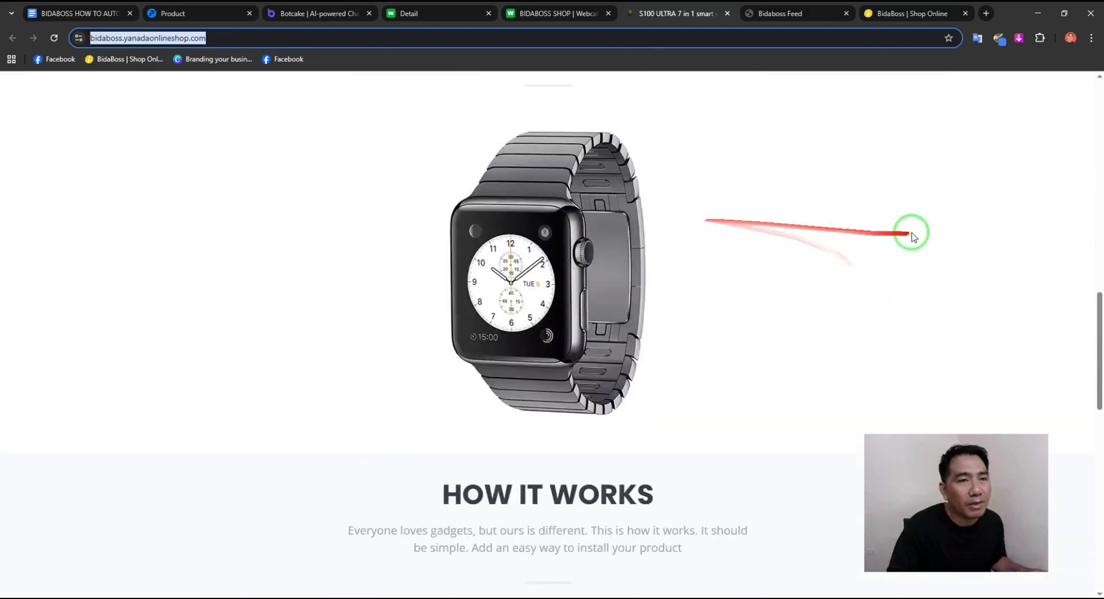
pyautogui.scroll(12, 913, 236)
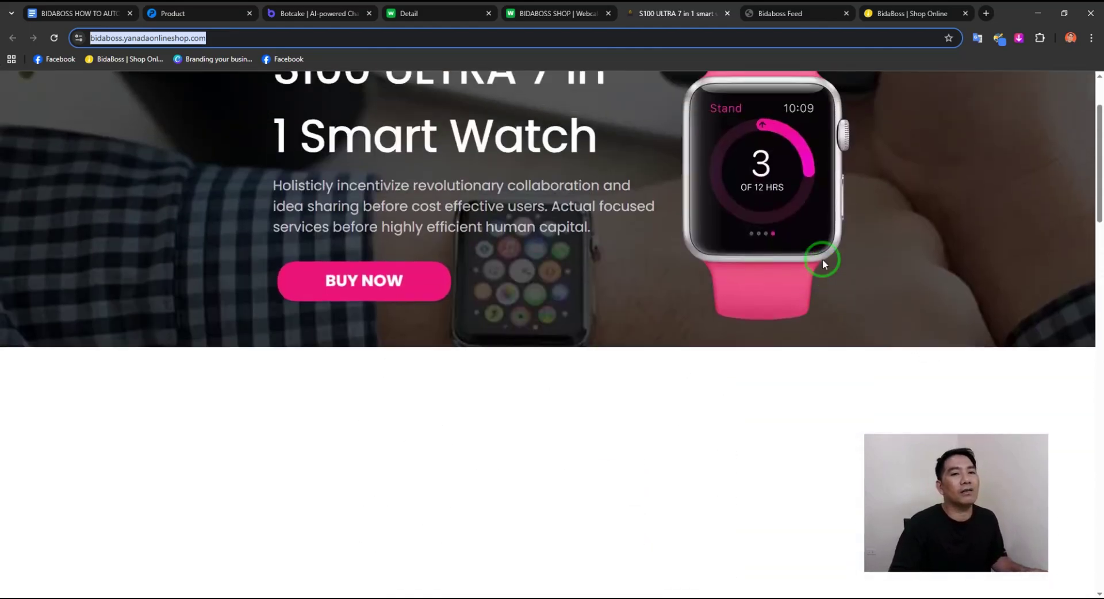
pyautogui.scroll(2, 823, 265)
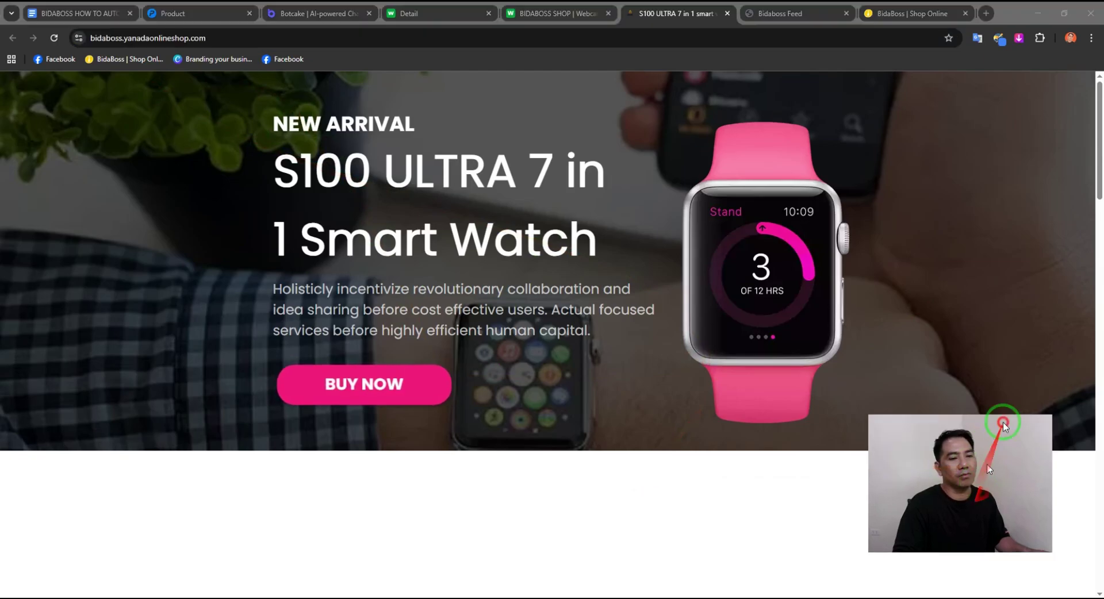
# Step: Follow the live page's BUY NOW link and review the S100 ULTRA 7 in 1 smart watch product page on bidaboss.ph
pyautogui.moveTo(988, 464); pyautogui.dragTo(1023, 304)
pyautogui.click(579, 486)
pyautogui.scroll(-7, 604, 395)
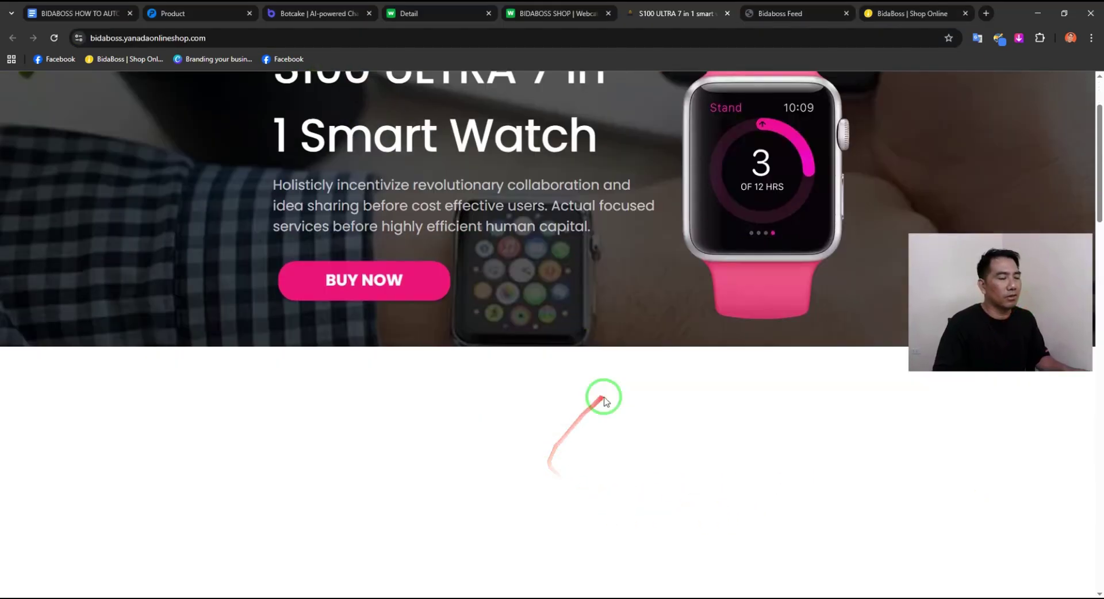
pyautogui.scroll(5, 491, 264)
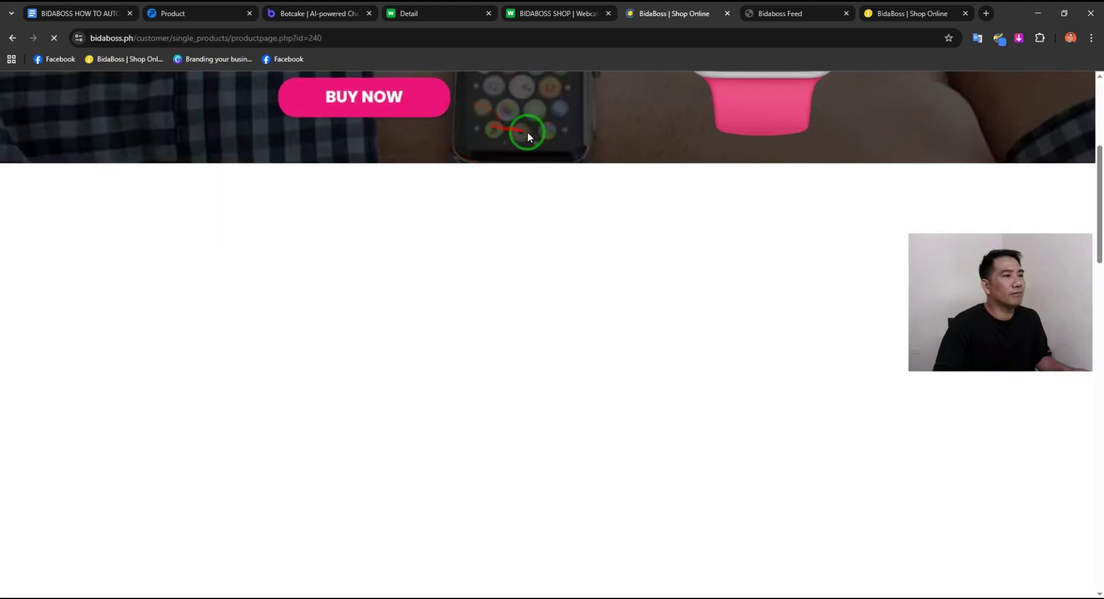
pyautogui.scroll(-4, 794, 417)
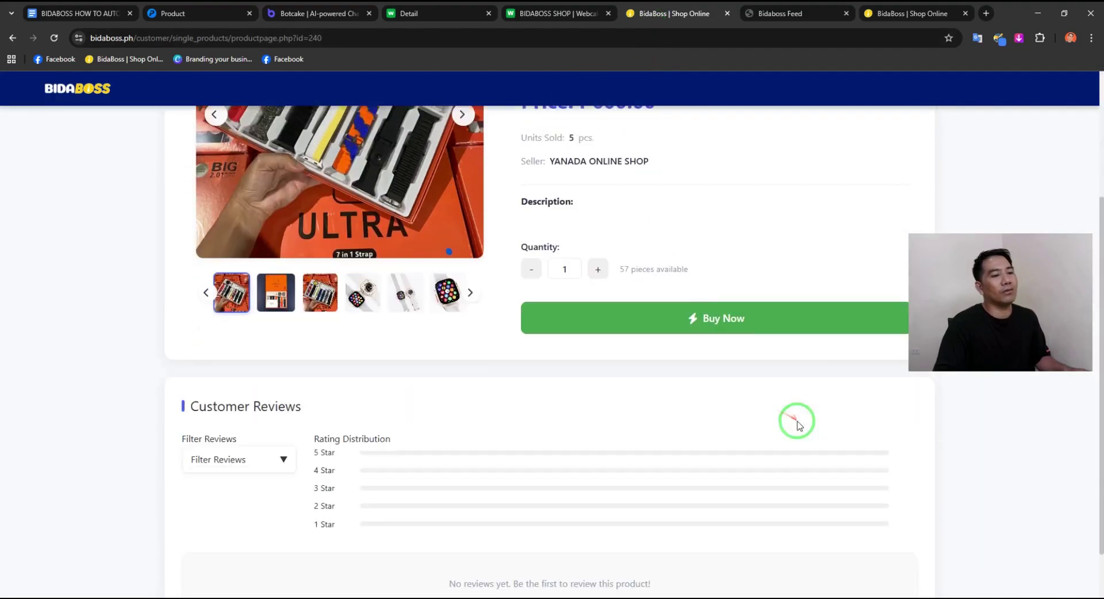
pyautogui.scroll(4, 506, 388)
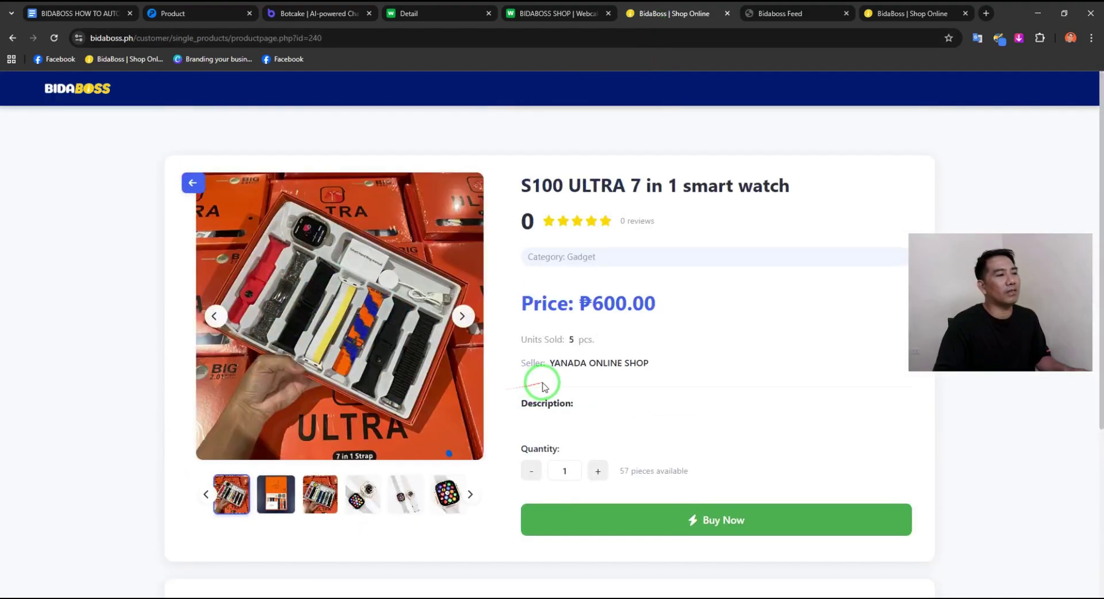
# Step: Close the bidaboss.ph product page and dismiss the Publish Landing Page dialog in the Webcake builder
pyautogui.click(727, 13)
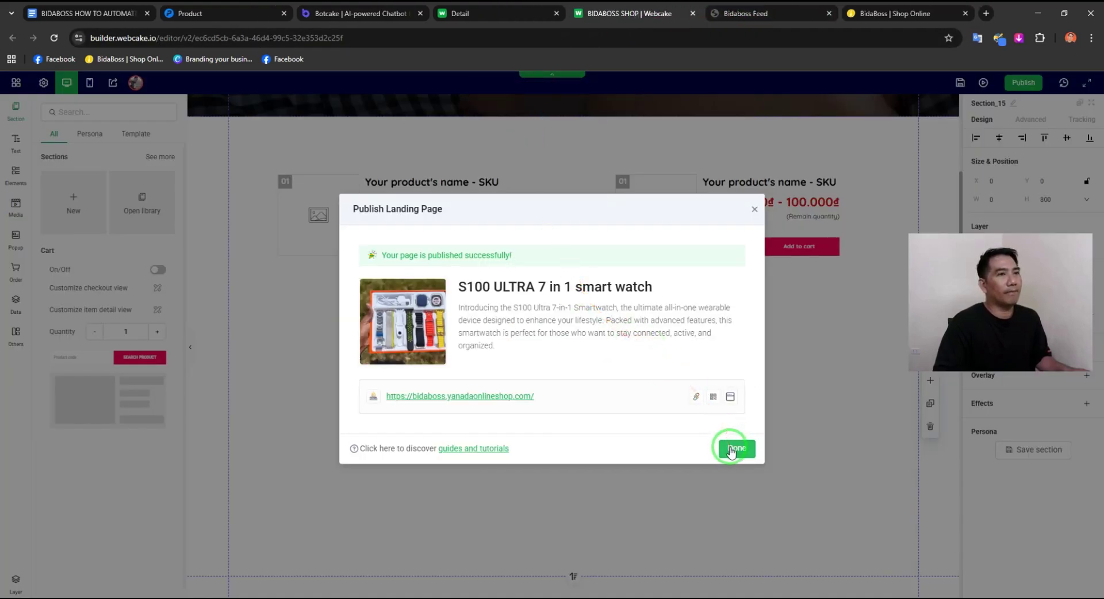
pyautogui.click(751, 15)
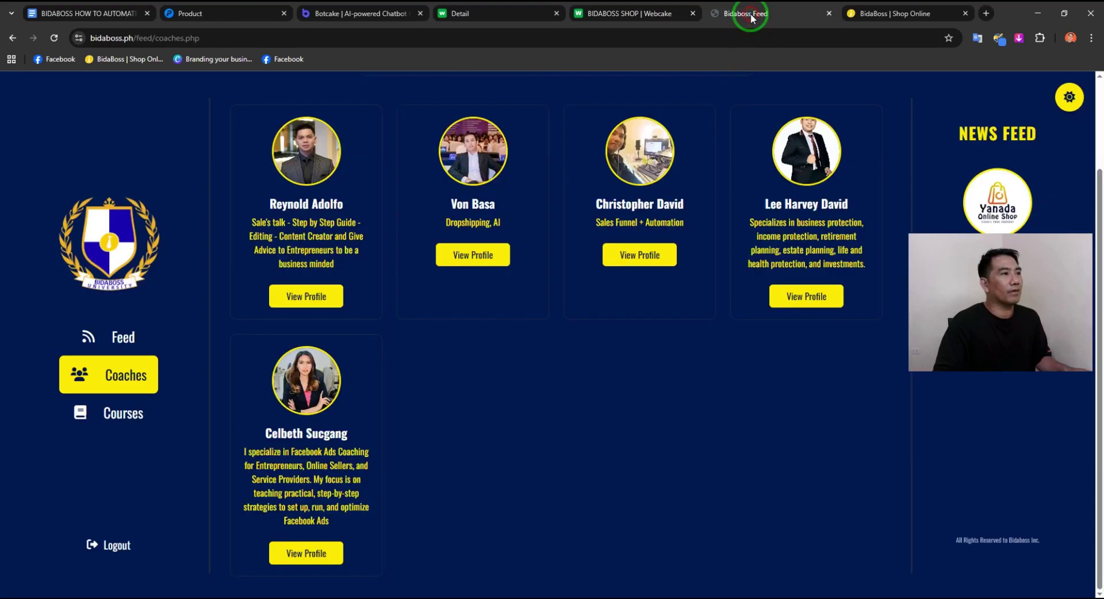
pyautogui.click(643, 8)
pyautogui.click(734, 446)
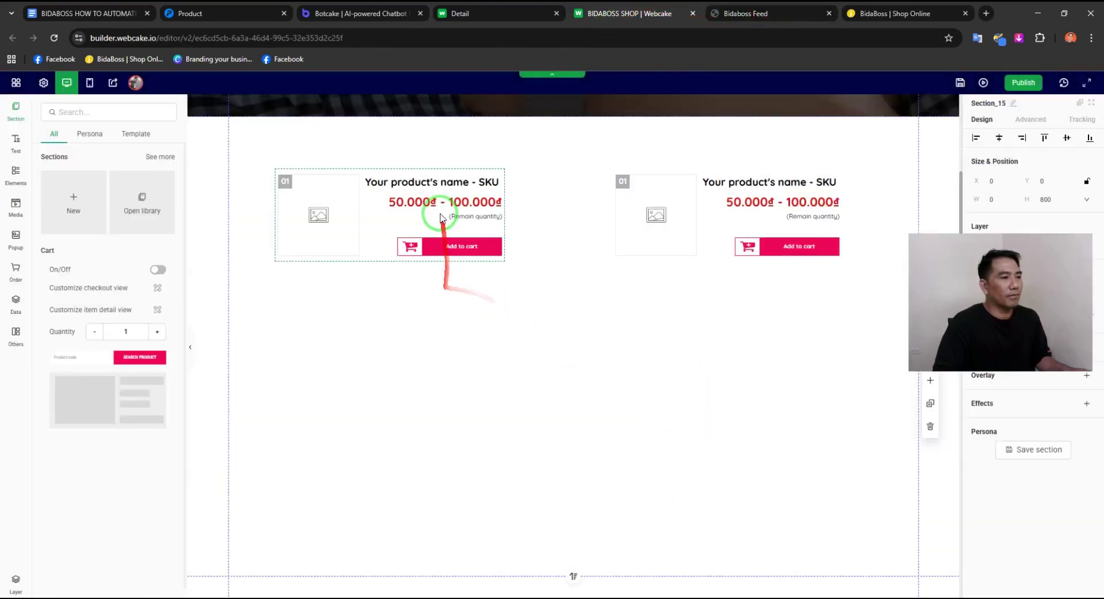
# Step: Try to connect chosen products to the first product list on the landing page, using the Products option, and close the Connect product dialog
pyautogui.click(429, 216)
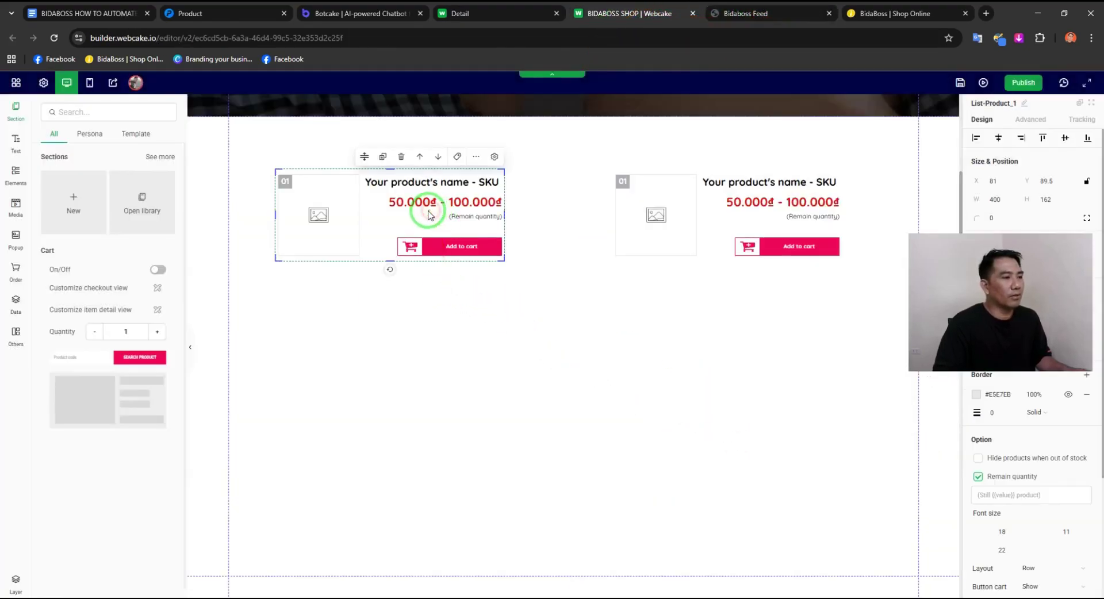
pyautogui.click(457, 157)
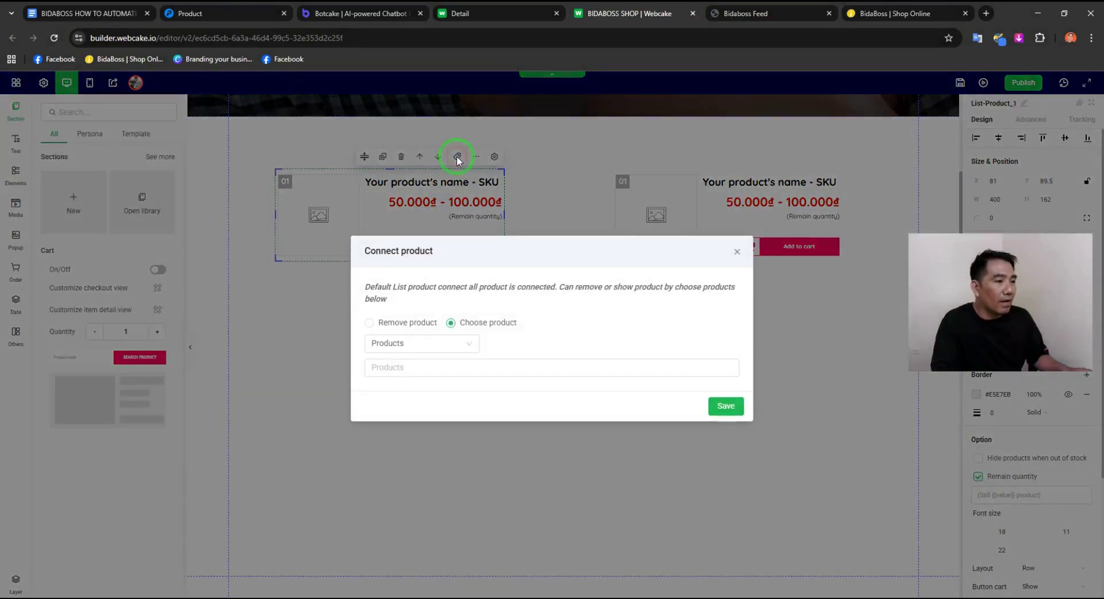
pyautogui.click(470, 347)
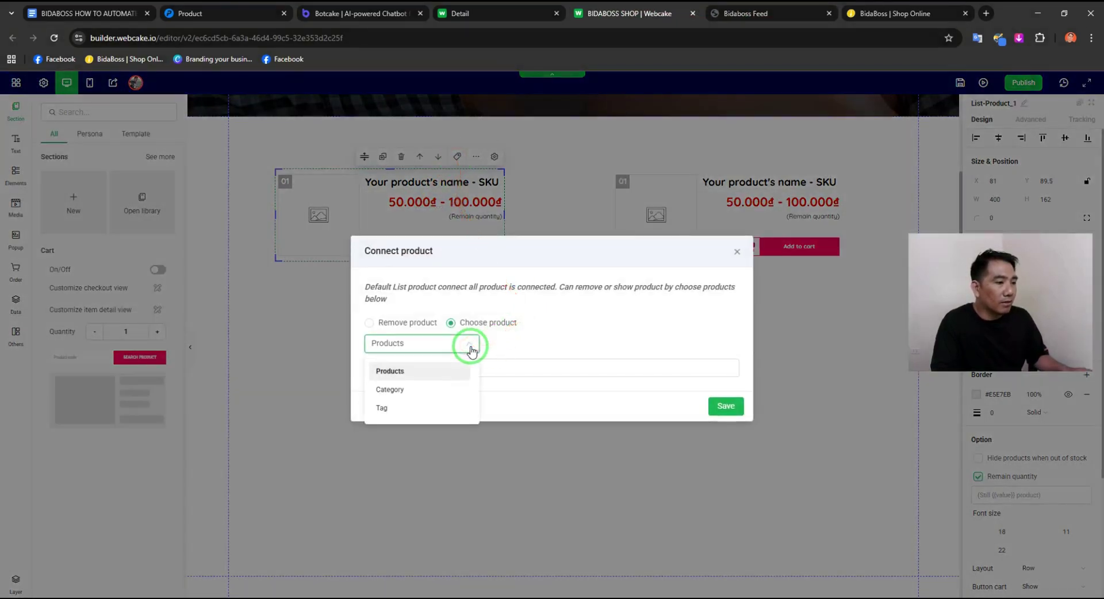
pyautogui.click(449, 373)
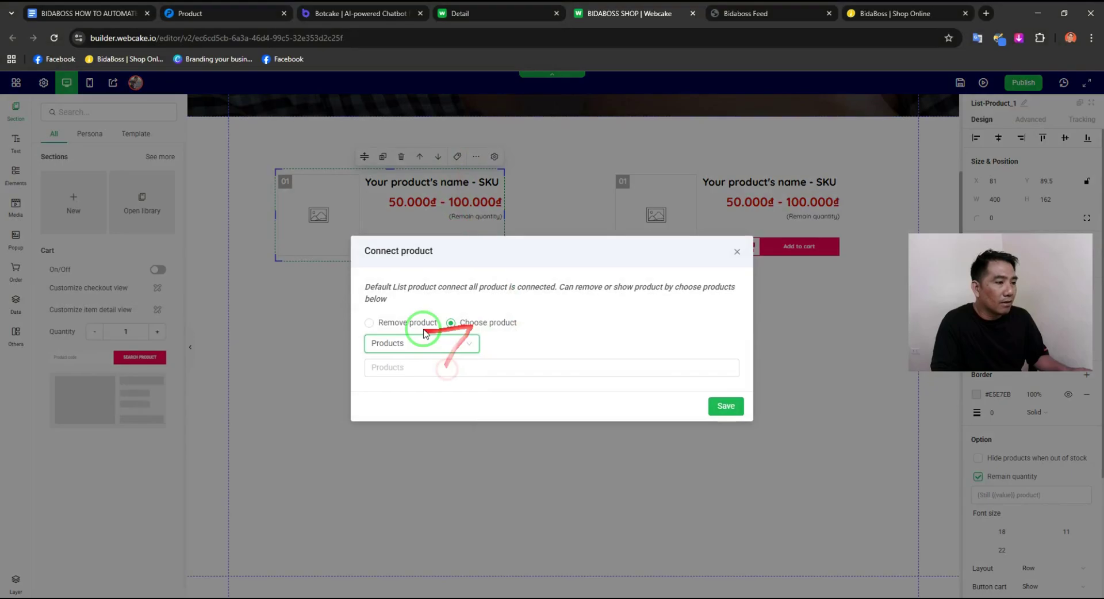
pyautogui.click(465, 348)
pyautogui.click(466, 367)
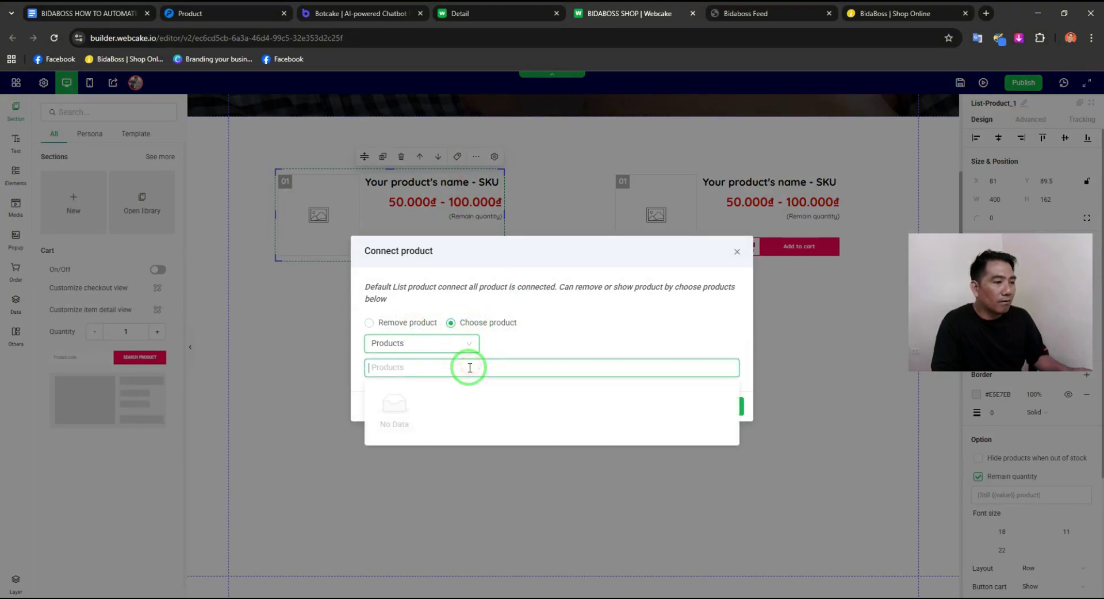
pyautogui.click(737, 251)
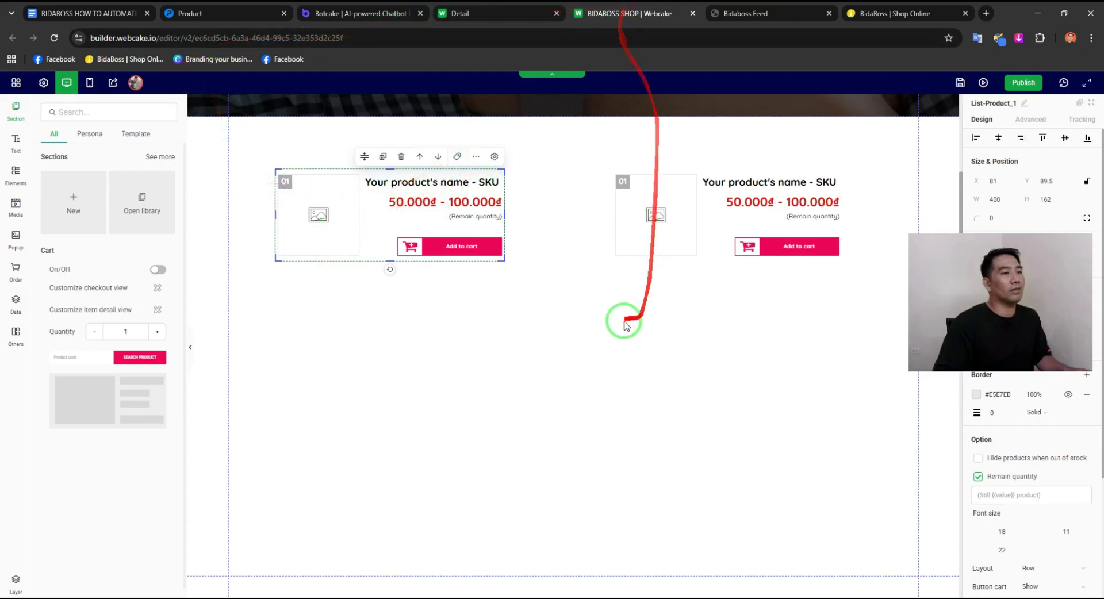
# Step: Reload the BIDABOSS SHOP builder page and Webcake's Pancake POS/CRM page for the shop
pyautogui.scroll(3, 626, 326)
pyautogui.click(506, 19)
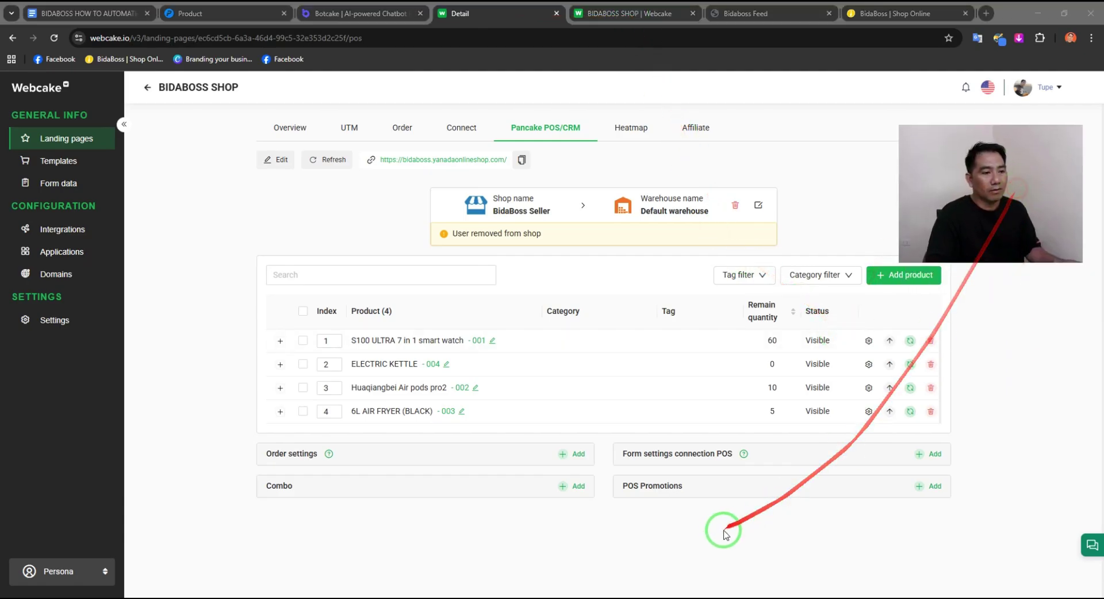
pyautogui.click(592, 12)
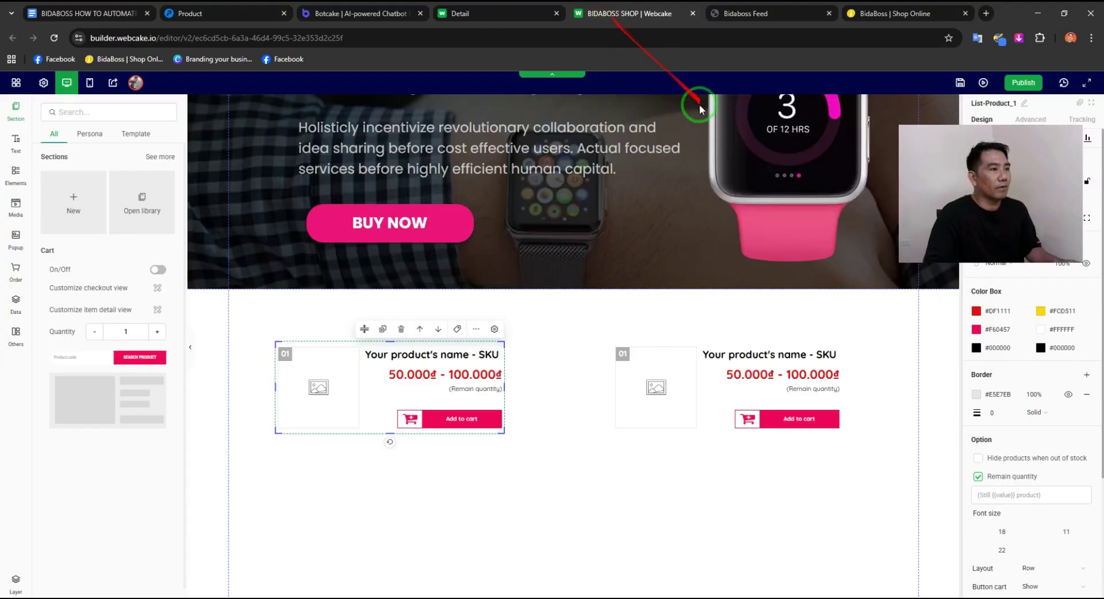
pyautogui.click(53, 40)
pyautogui.click(482, 16)
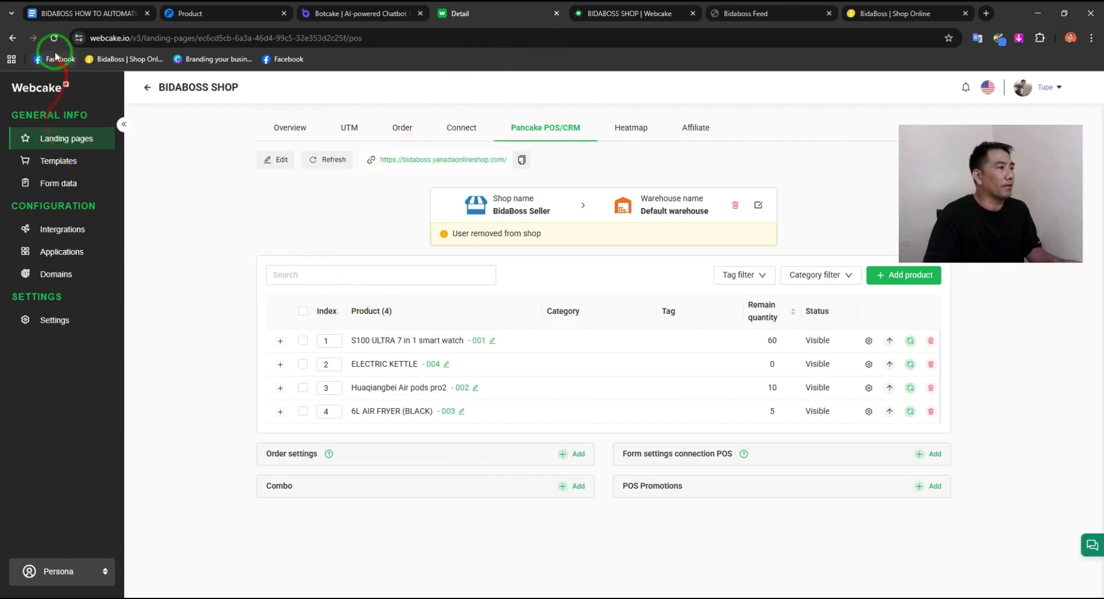
pyautogui.click(56, 38)
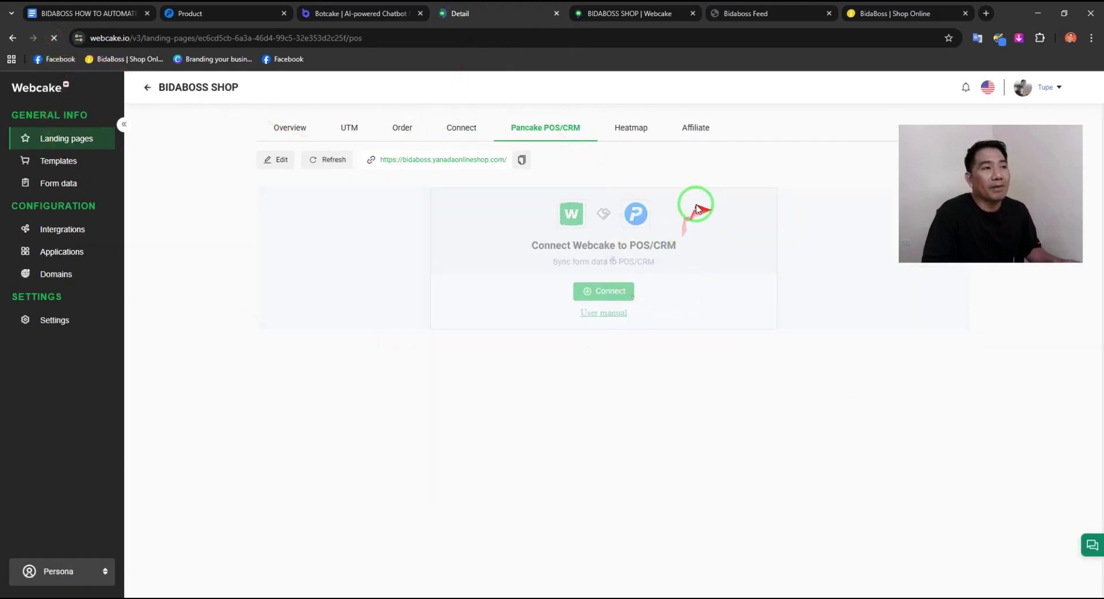
# Step: Close the Bidaboss Feed page, look over the YANADA ONLINE SHOP store page and select its web address
pyautogui.moveTo(986, 217); pyautogui.dragTo(997, 321)
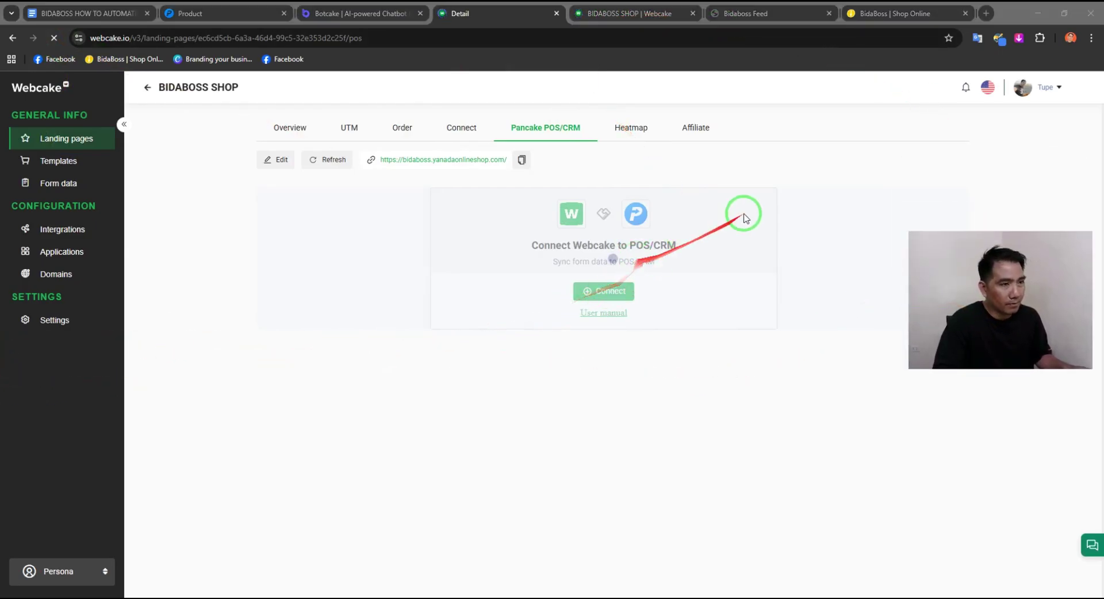
pyautogui.click(780, 15)
pyautogui.click(828, 13)
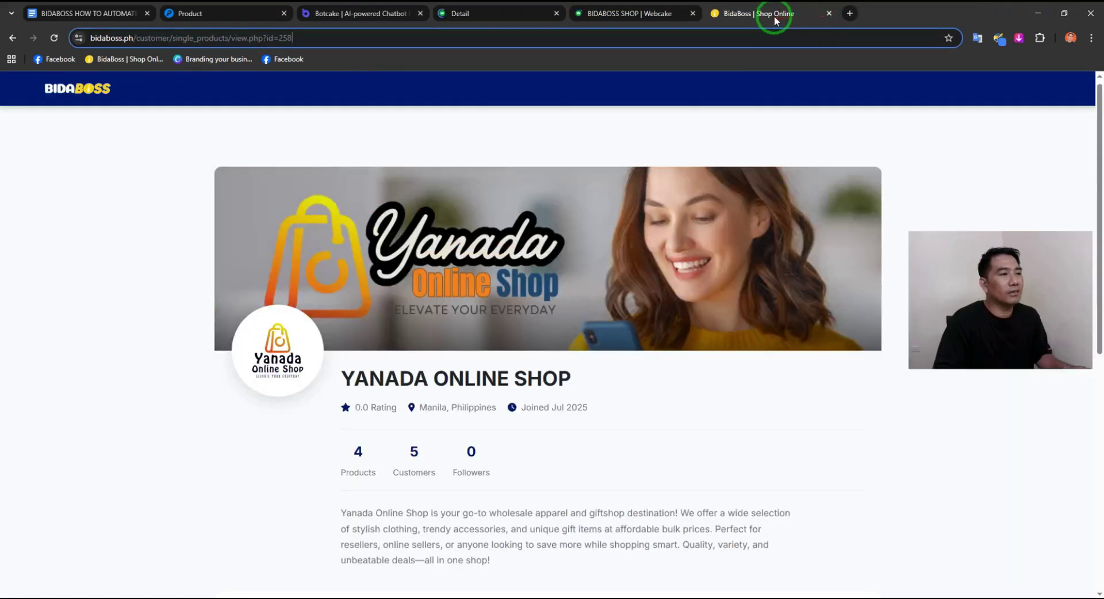
pyautogui.scroll(-4, 510, 365)
pyautogui.scroll(4, 584, 412)
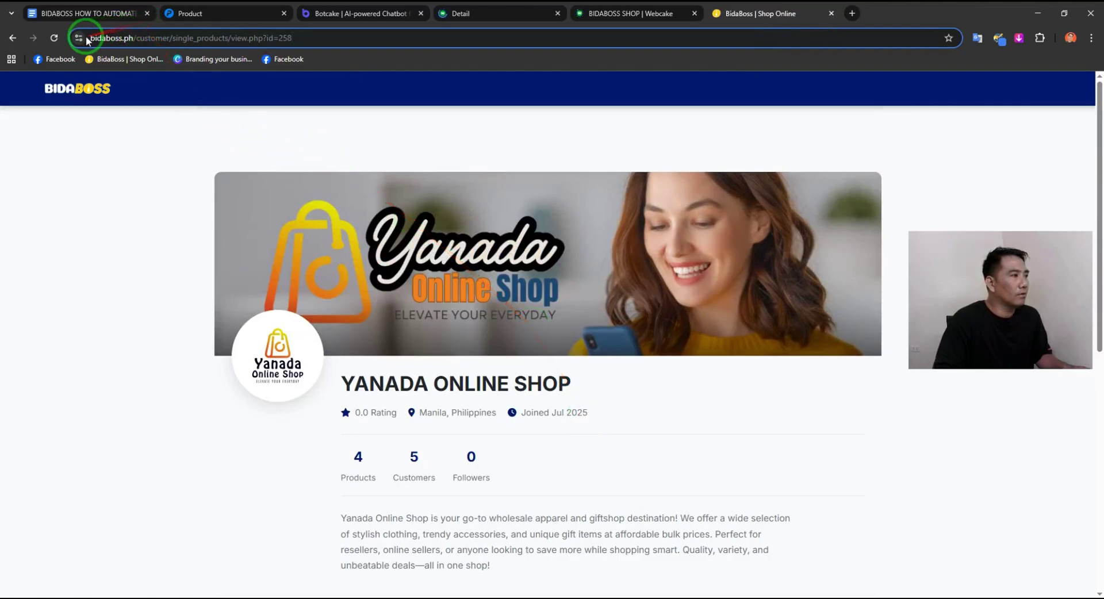
pyautogui.moveTo(88, 39)
pyautogui.mouseDown()
pyautogui.moveTo(290, 38)
pyautogui.moveTo(92, 41)
pyautogui.mouseUp()
pyautogui.click(349, 37)
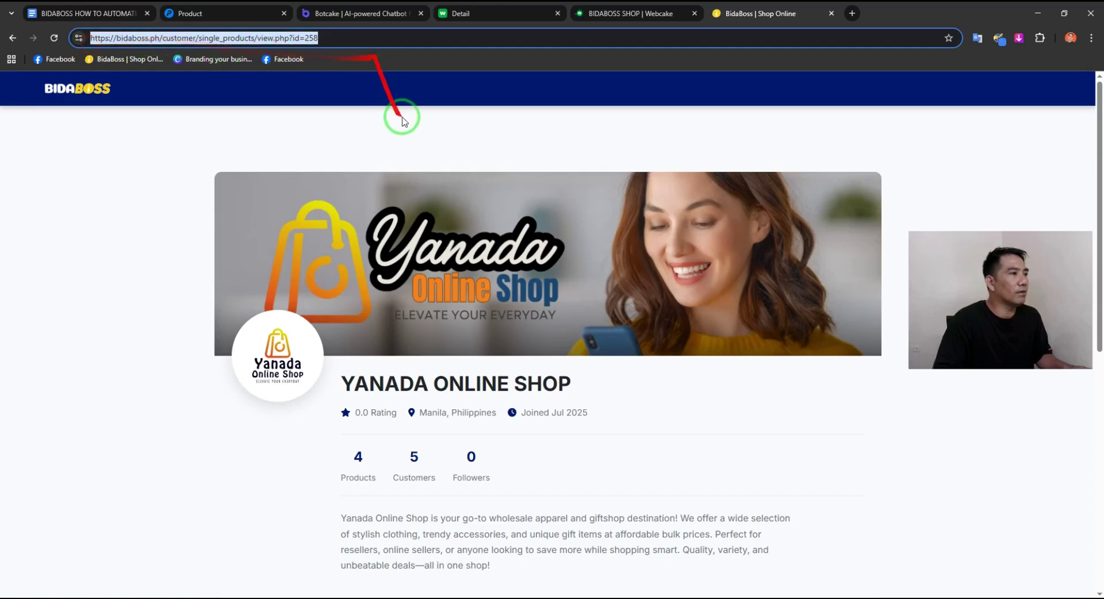
# Step: Compare the Webcake builder's product placeholders with the products in Pancake POS and on Webcake's Pancake POS/CRM page, also checking Botcake
pyautogui.click(656, 13)
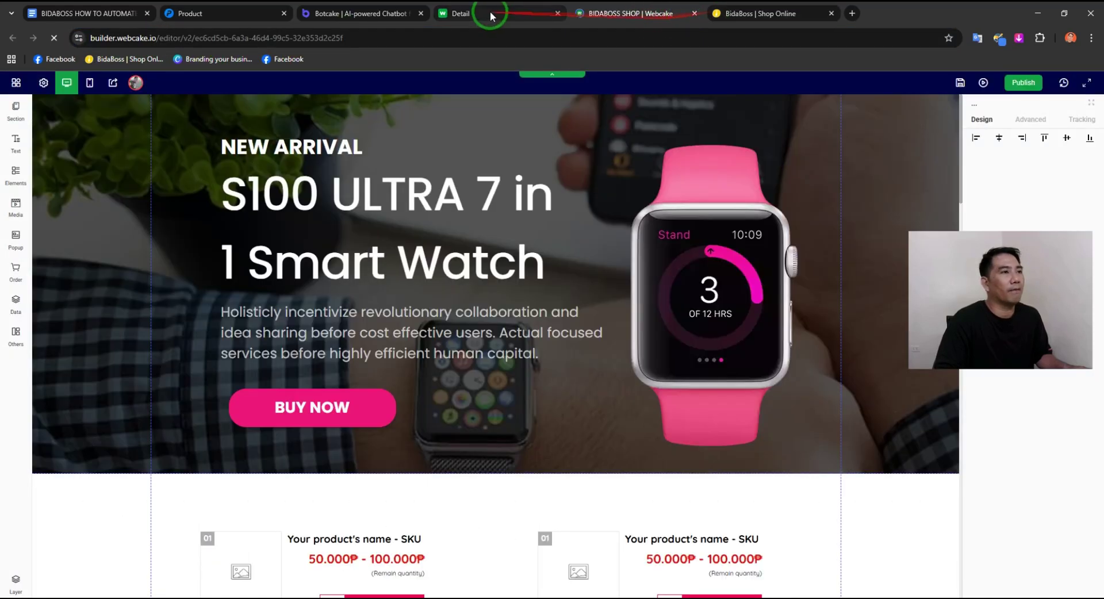
pyautogui.click(488, 13)
pyautogui.click(208, 12)
pyautogui.moveTo(319, 170)
pyautogui.mouseDown()
pyautogui.moveTo(370, 298)
pyautogui.moveTo(542, 137)
pyautogui.moveTo(303, 31)
pyautogui.mouseUp()
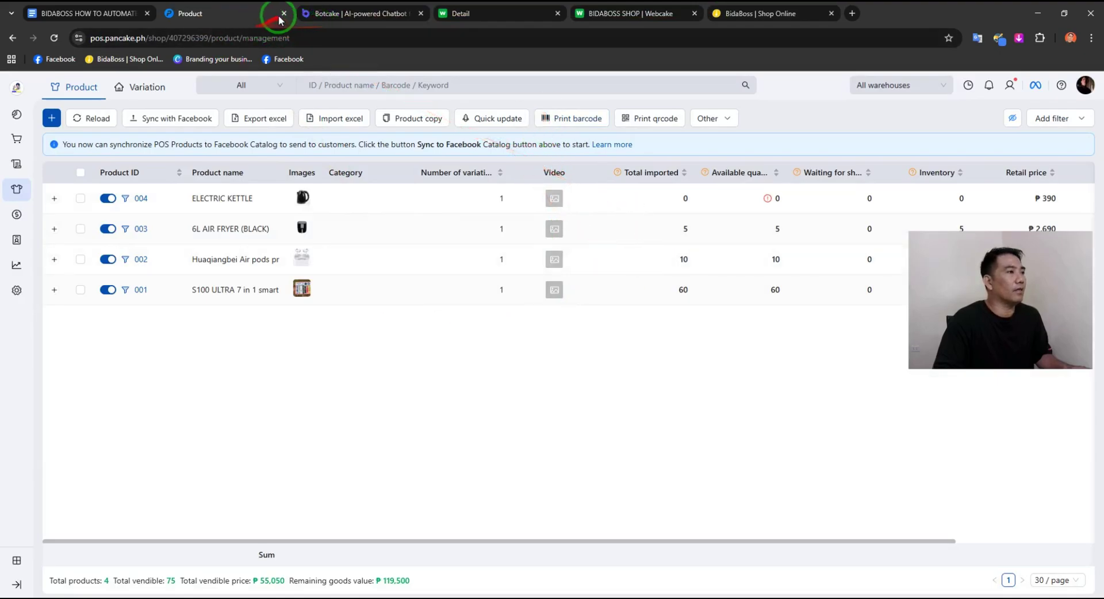
pyautogui.click(374, 14)
pyautogui.click(476, 14)
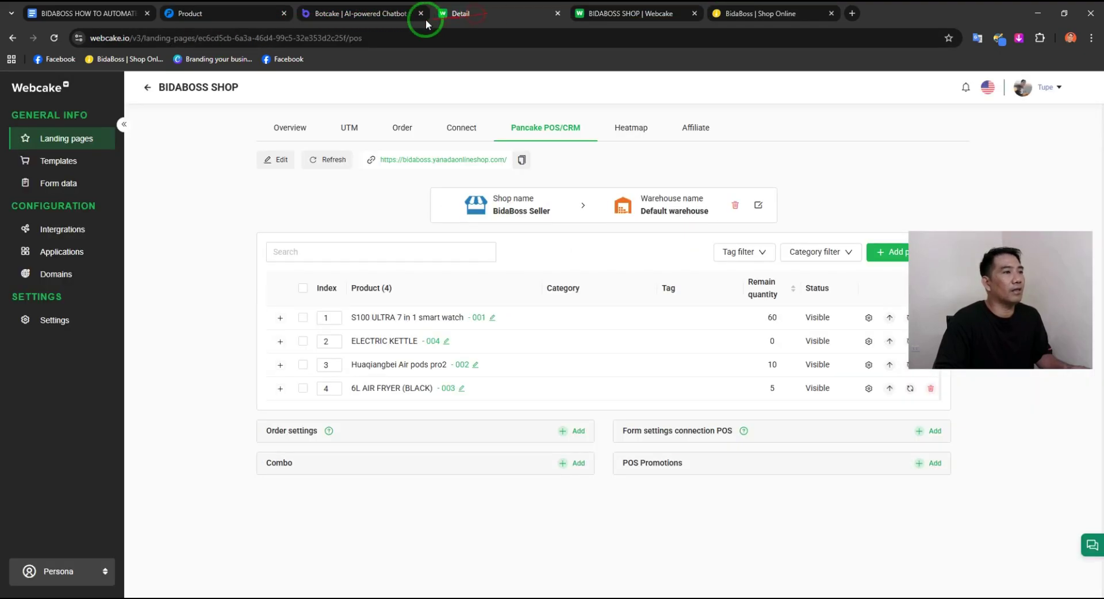
pyautogui.click(403, 14)
pyautogui.click(466, 14)
pyautogui.click(616, 13)
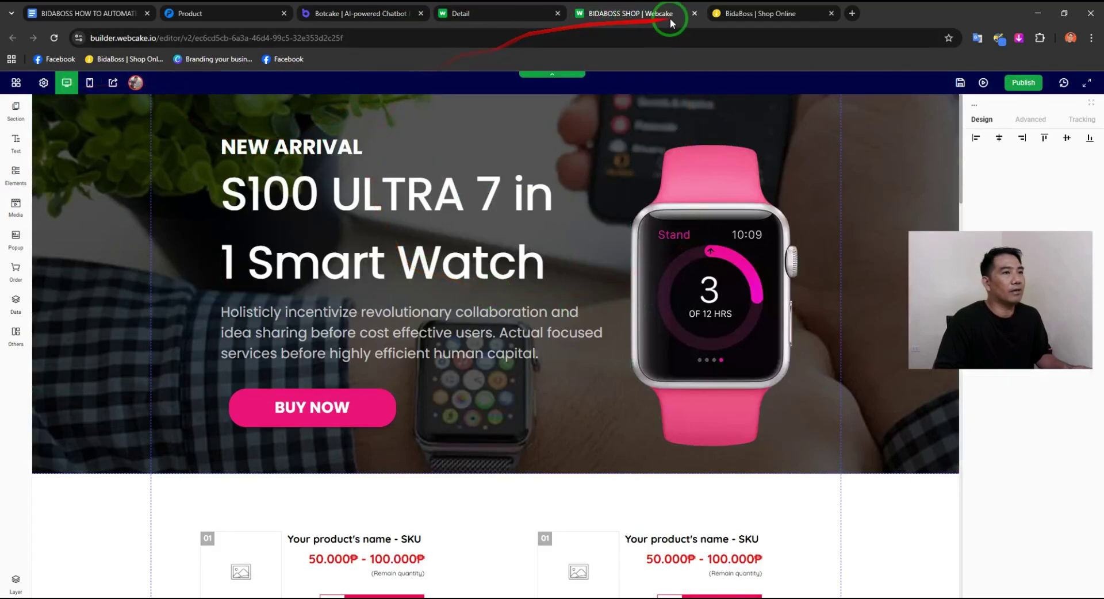
pyautogui.click(510, 15)
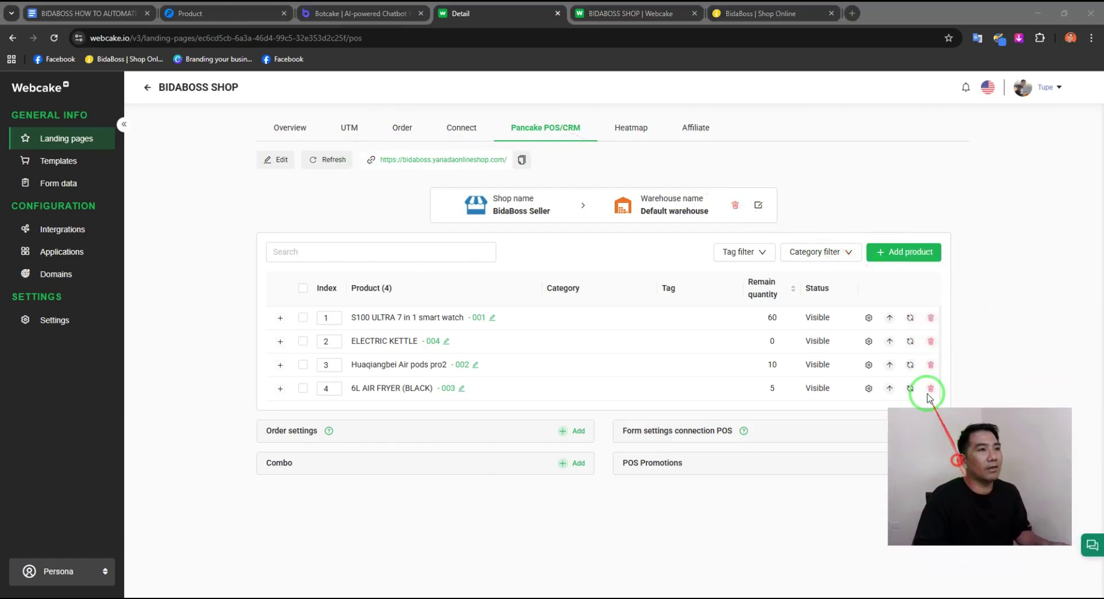
pyautogui.click(616, 10)
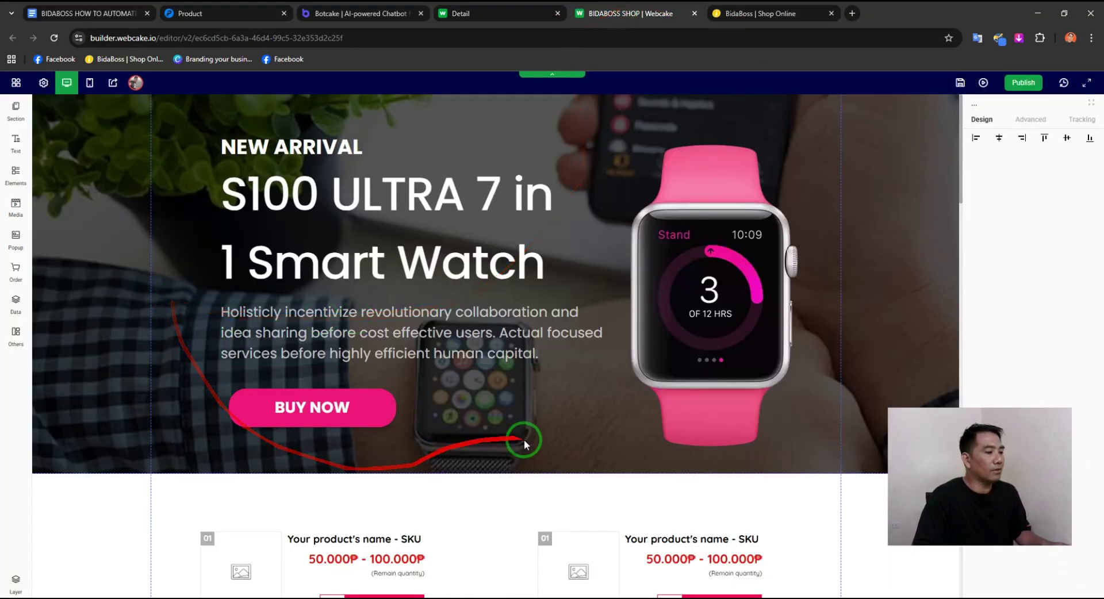
# Step: Connect S100 ULTRA 7 in 1 smart watch-001 and Huaqiangbei Air pods pro2-002 to the first product list as chosen products and save
pyautogui.scroll(-6, 524, 440)
pyautogui.click(281, 237)
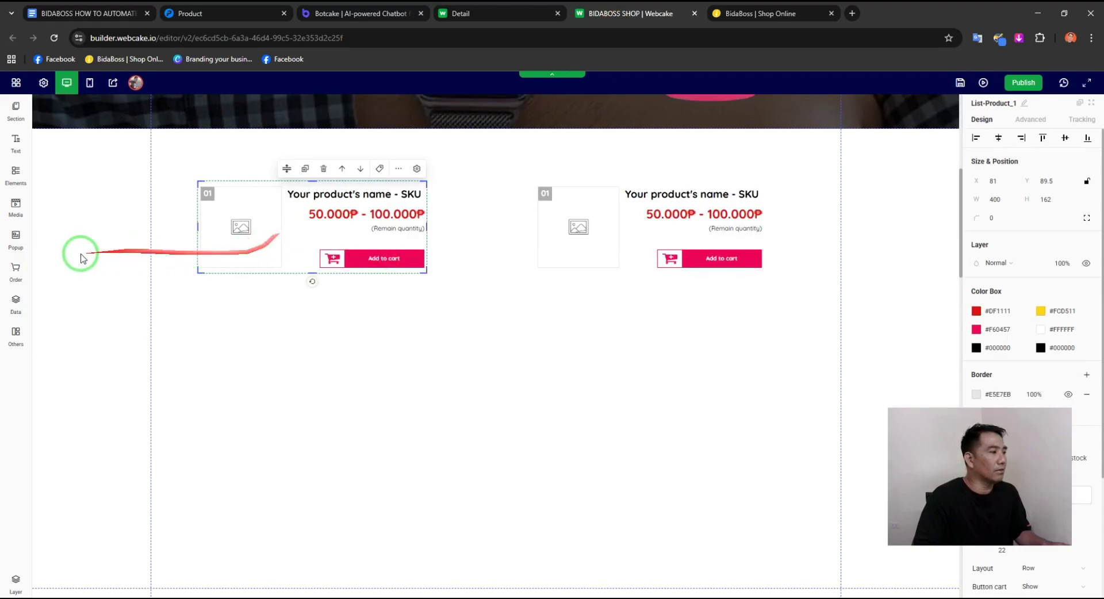
pyautogui.click(16, 239)
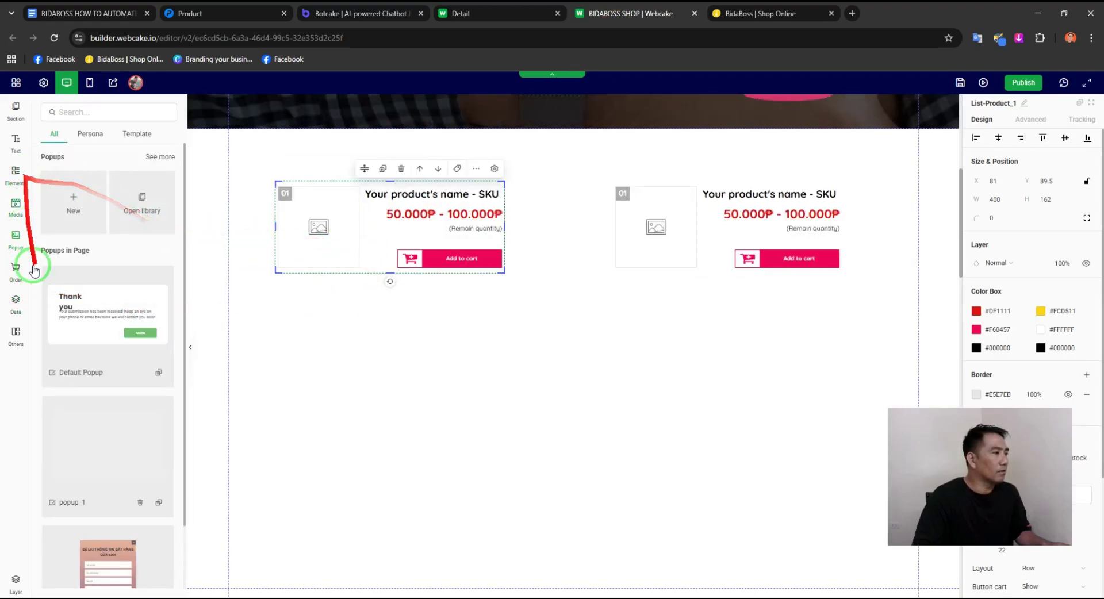
pyautogui.click(19, 125)
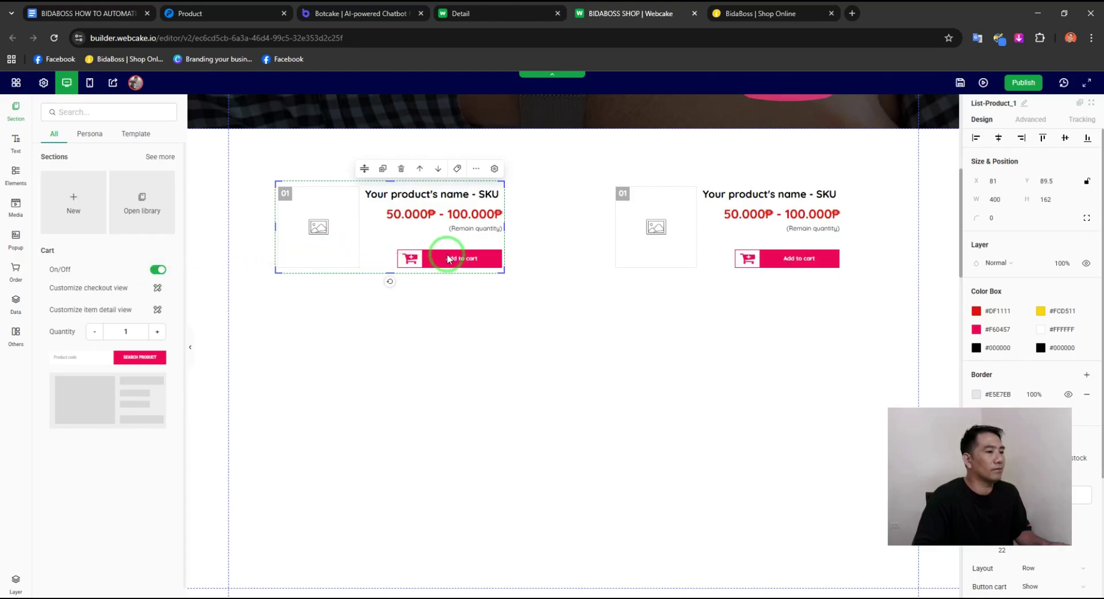
pyautogui.click(458, 168)
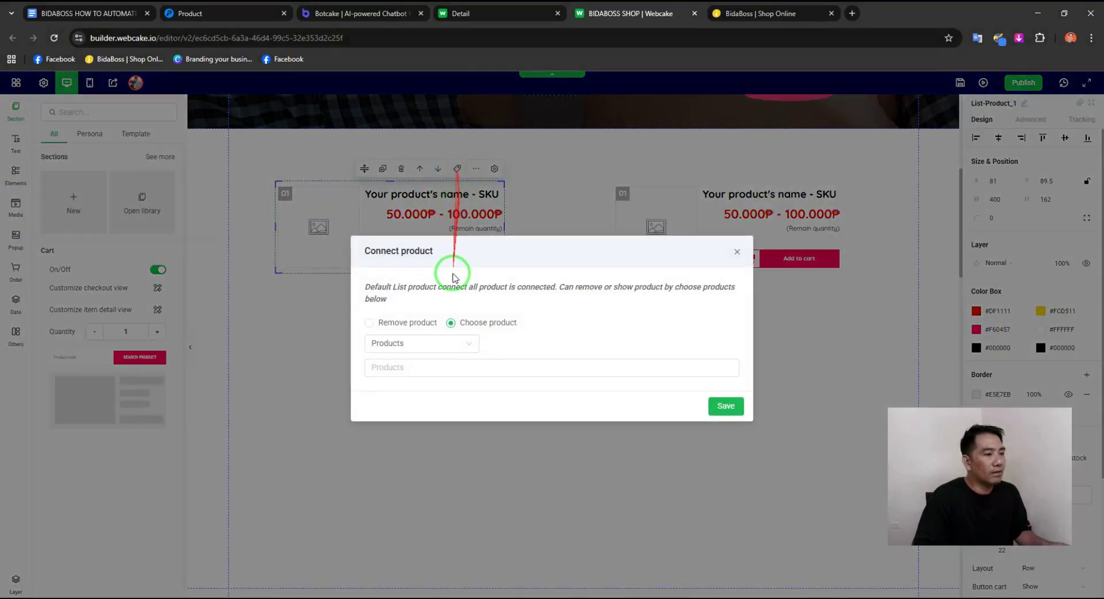
pyautogui.click(462, 347)
pyautogui.click(435, 378)
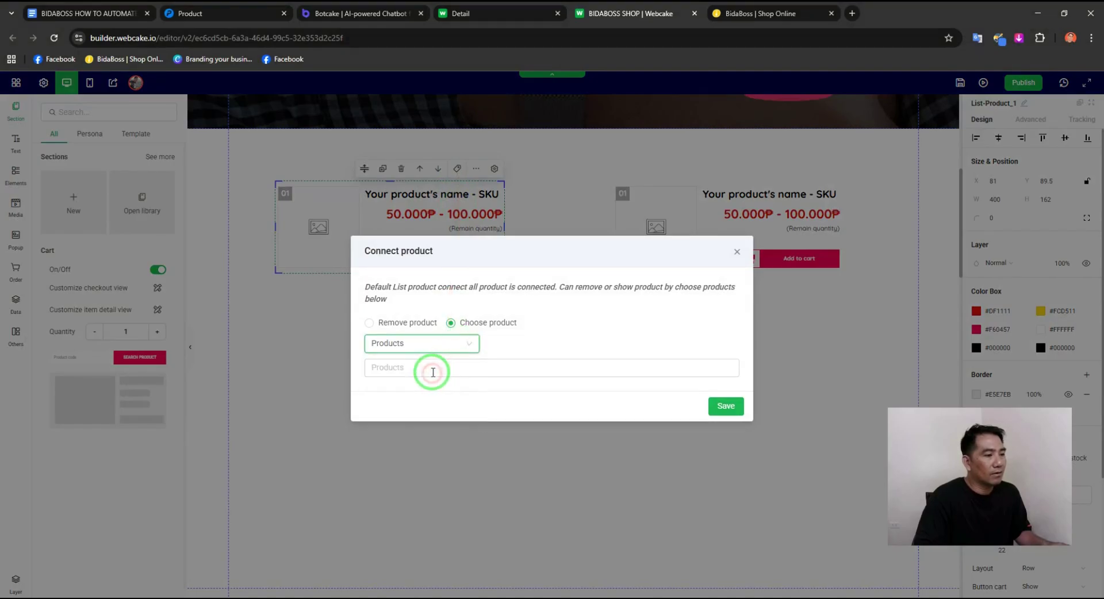
pyautogui.click(453, 372)
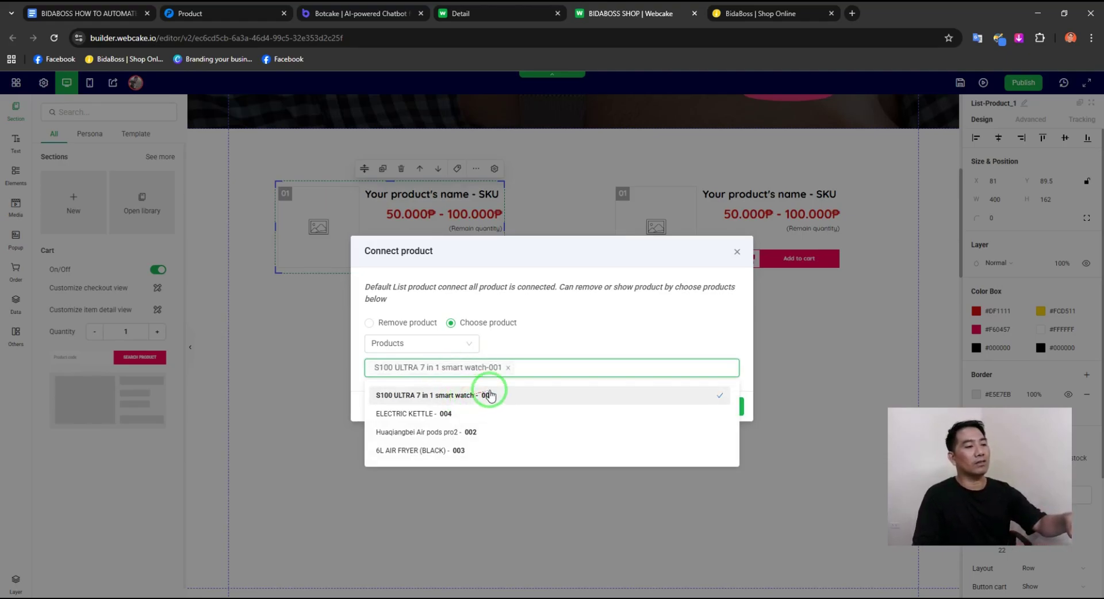
pyautogui.click(477, 432)
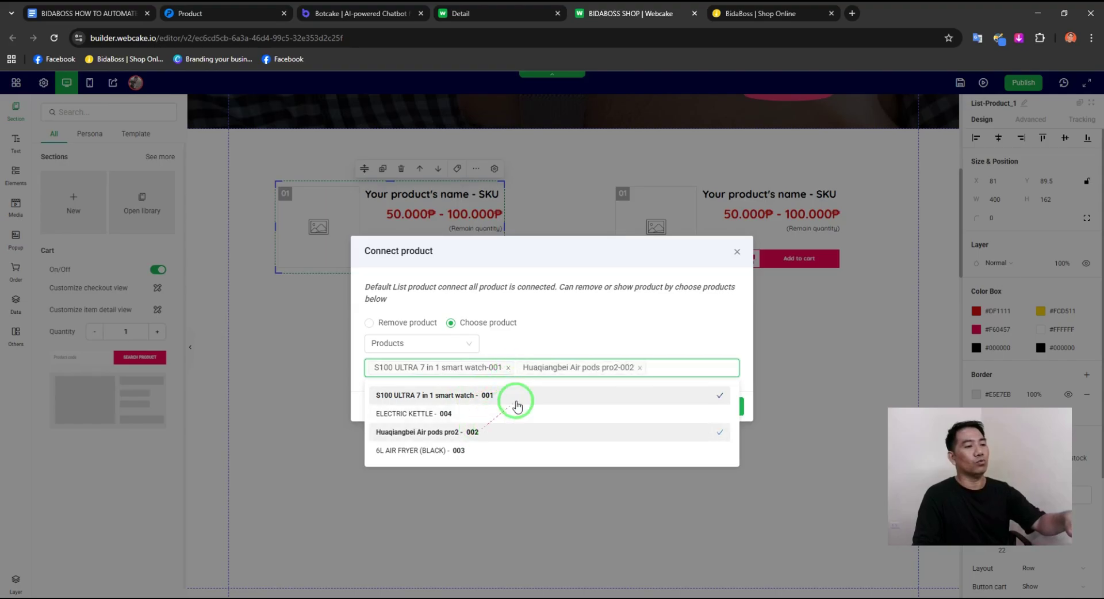
pyautogui.click(747, 382)
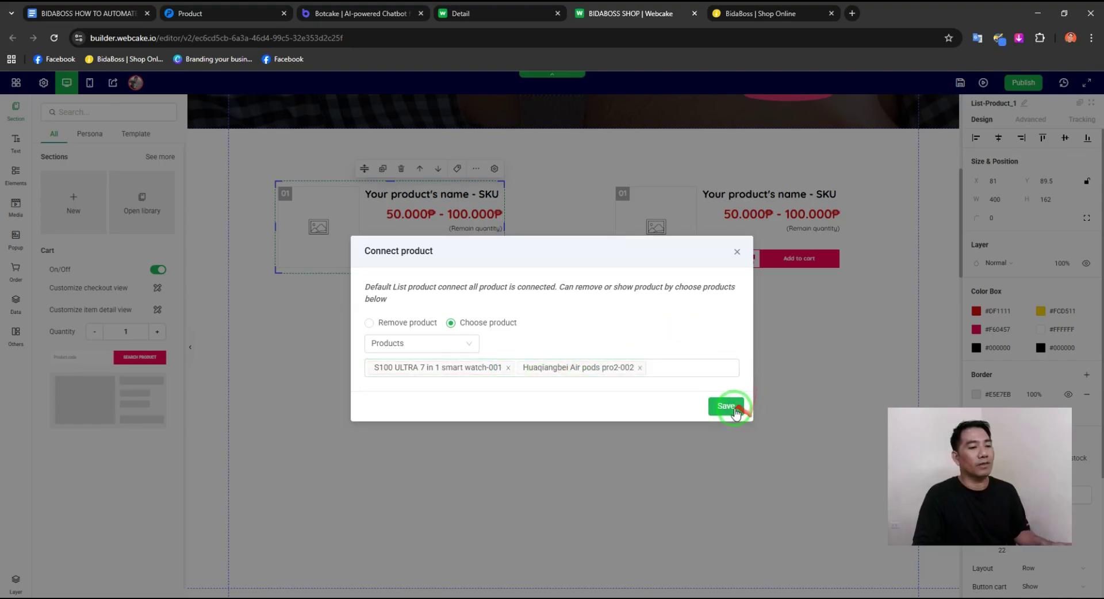
pyautogui.click(733, 406)
# Step: Set the second product list to remove 6L AIR FRYER (BLACK)-003 and ELECTRIC KETTLE-004, and save the connection
pyautogui.click(725, 235)
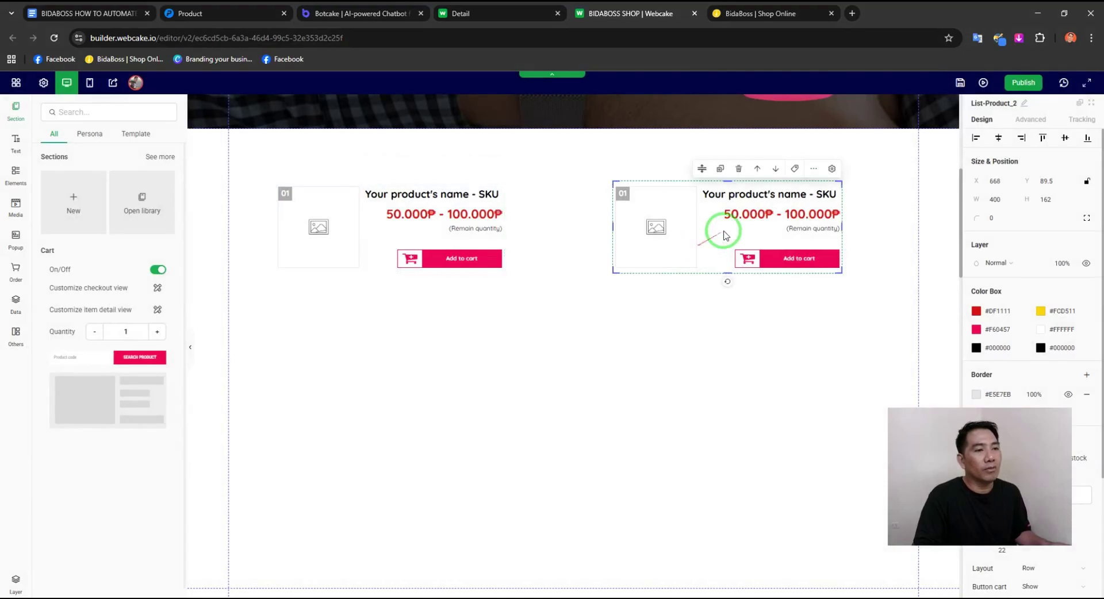
pyautogui.click(795, 169)
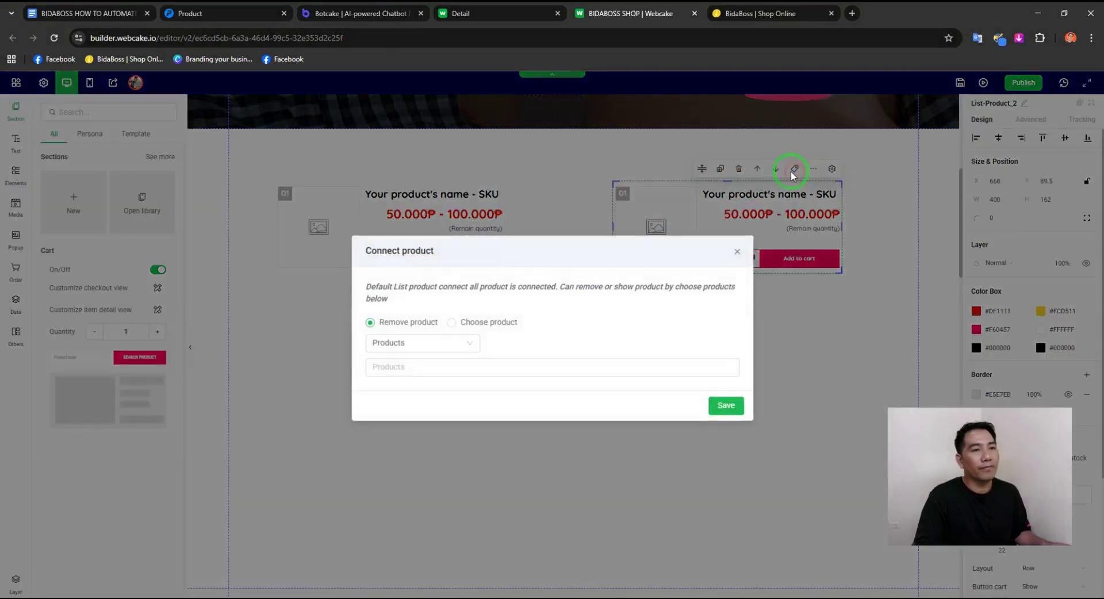
pyautogui.click(468, 345)
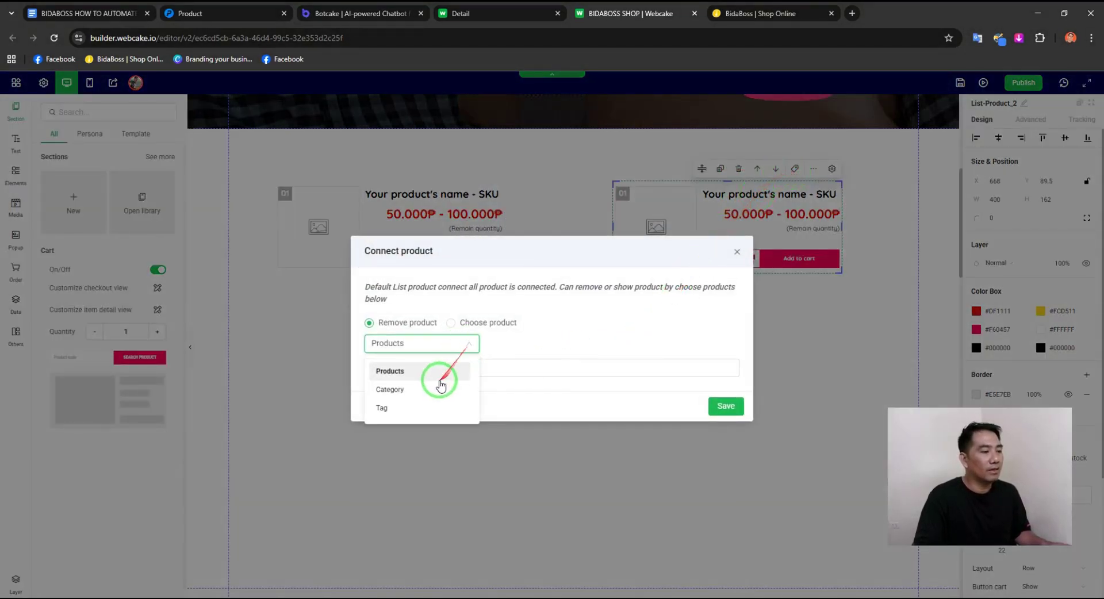
pyautogui.click(436, 381)
pyautogui.click(483, 367)
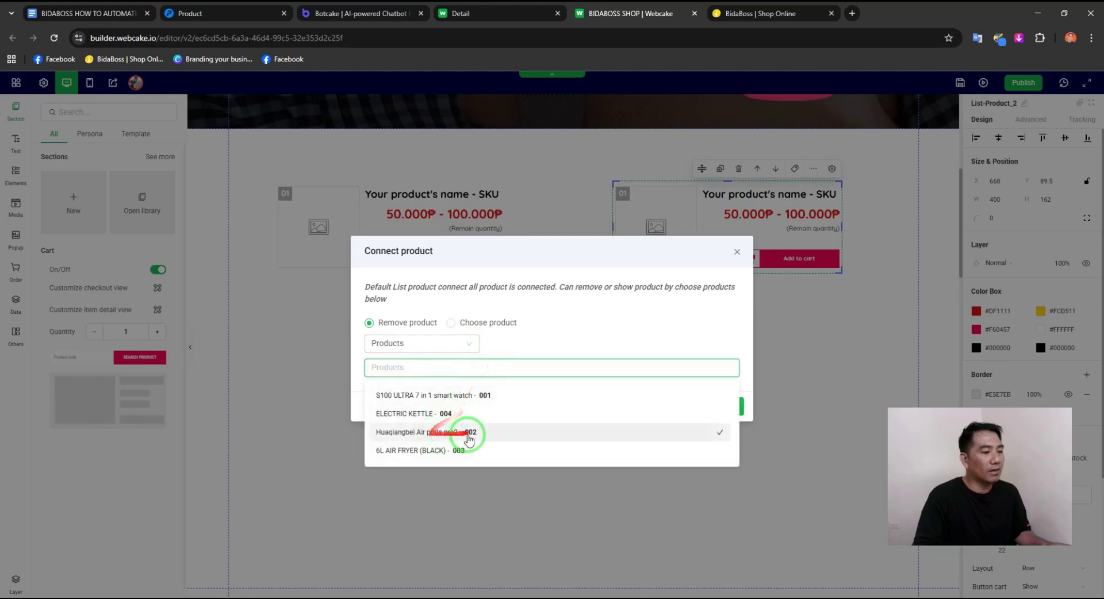
pyautogui.click(460, 451)
pyautogui.click(444, 417)
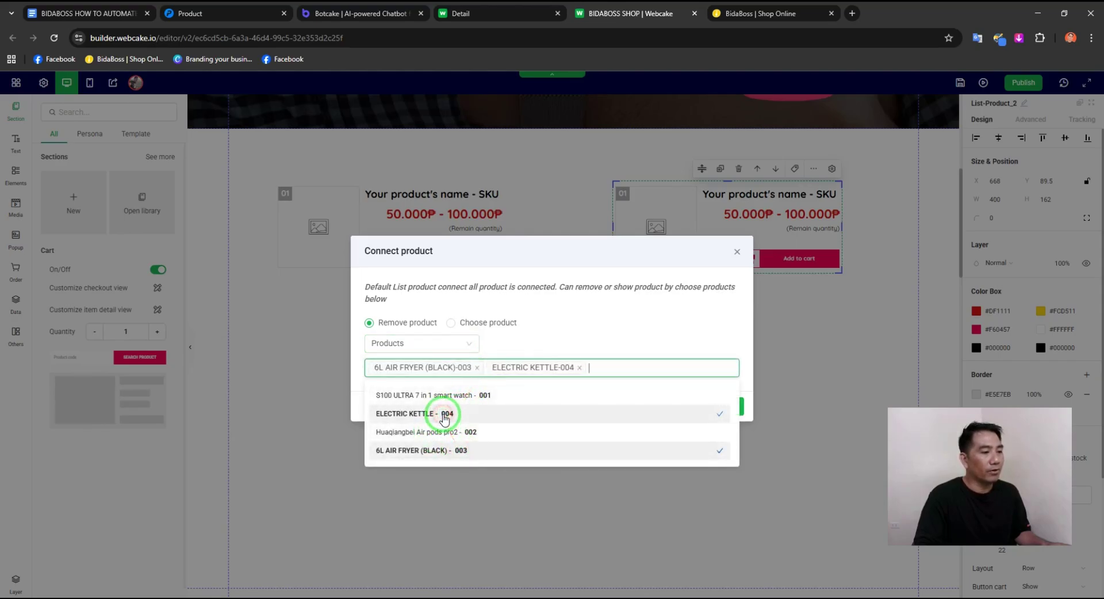
pyautogui.click(738, 329)
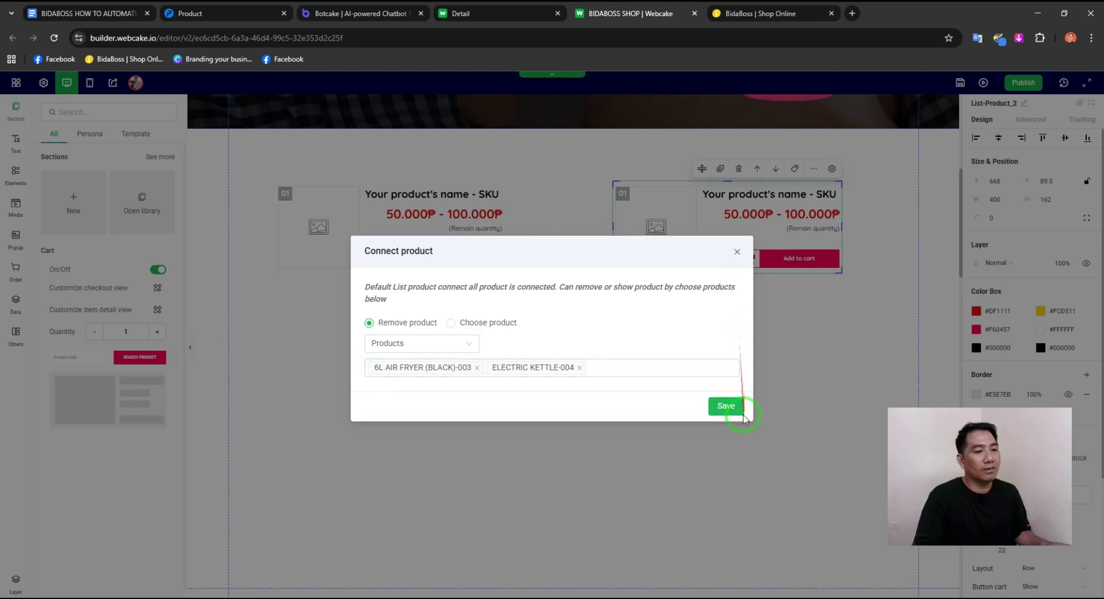
pyautogui.click(725, 407)
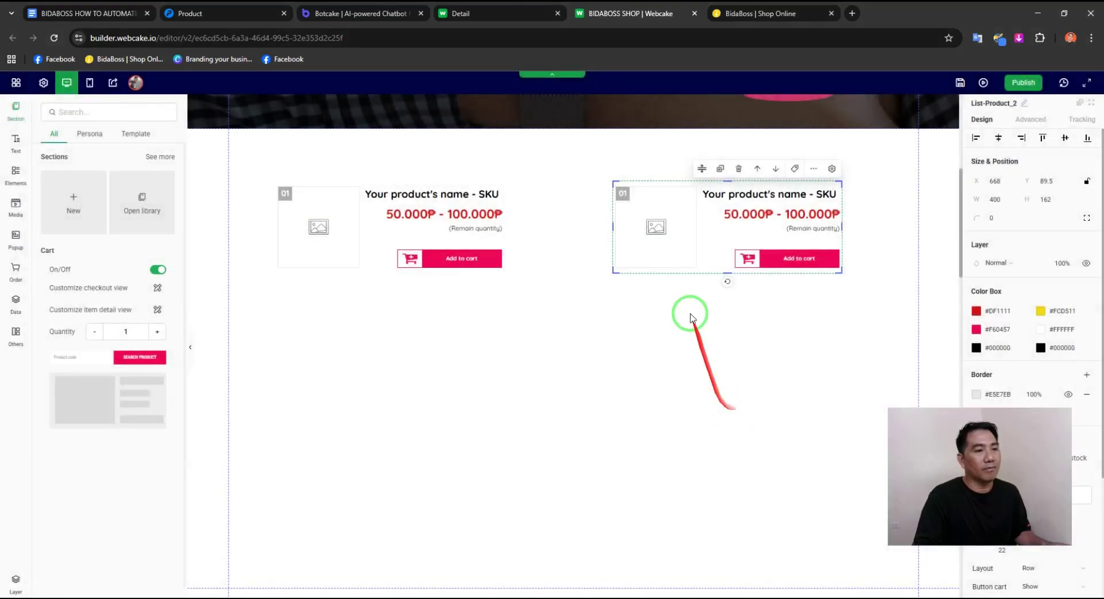
# Step: Save the landing page and preview its two product lists in the desktop view
pyautogui.click(517, 253)
pyautogui.click(960, 82)
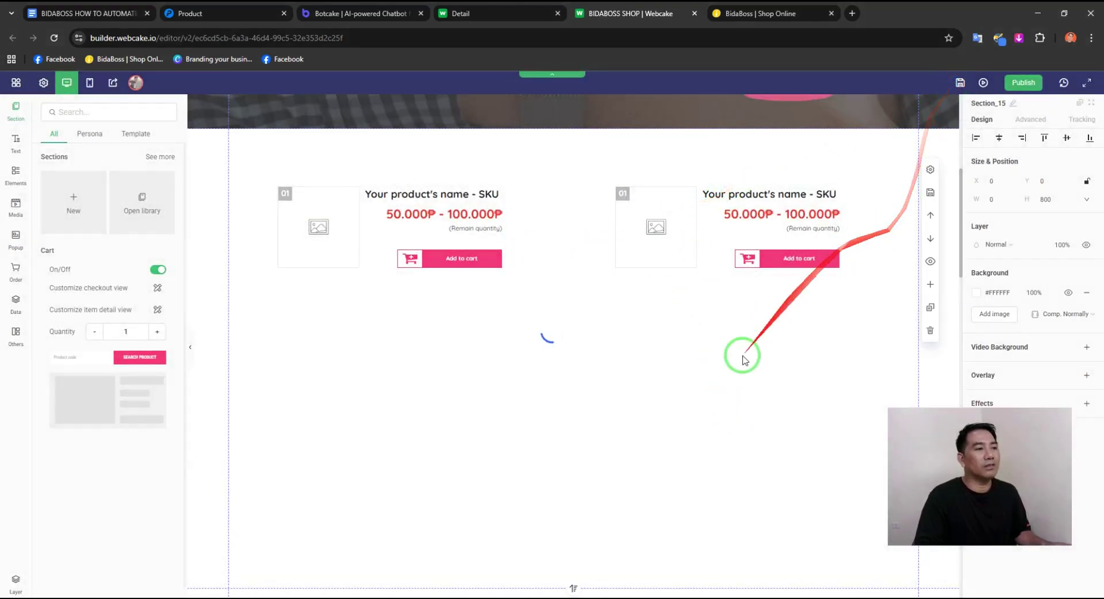
pyautogui.click(974, 82)
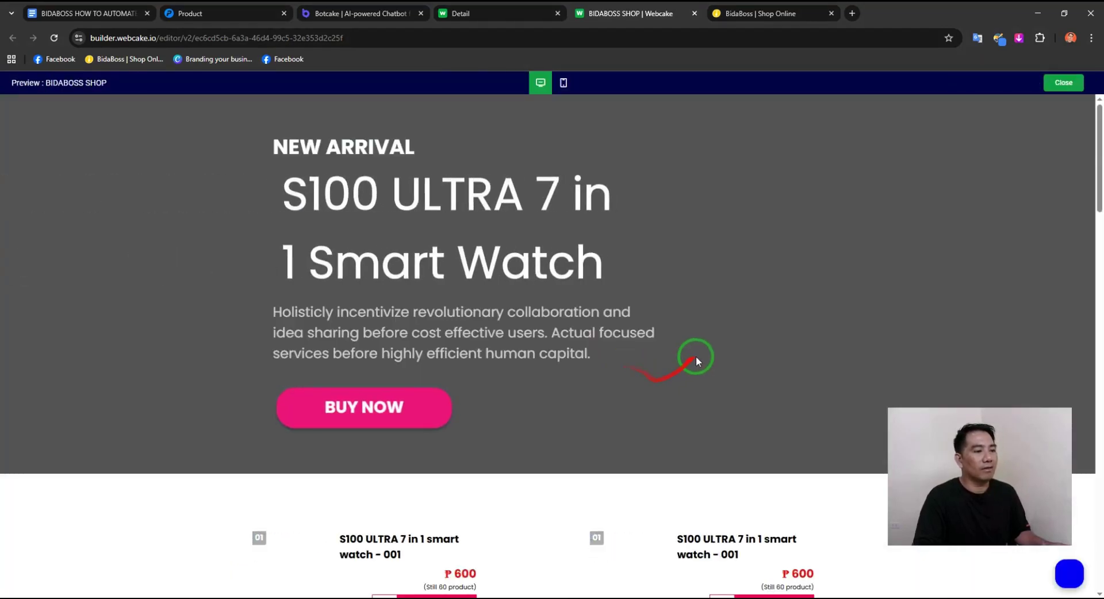
pyautogui.scroll(-7, 697, 361)
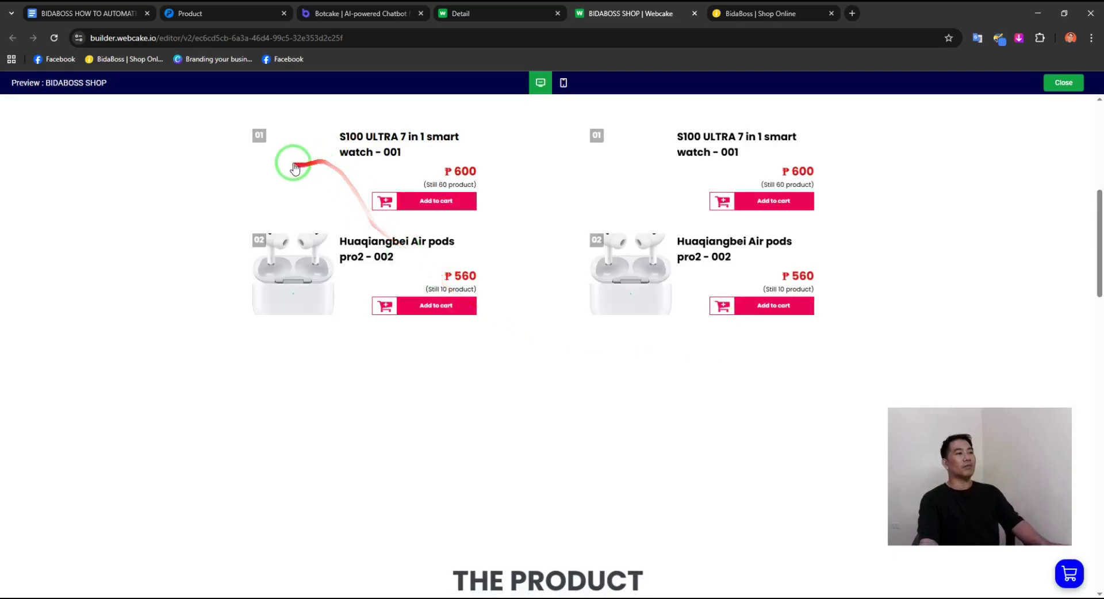
pyautogui.scroll(2, 693, 406)
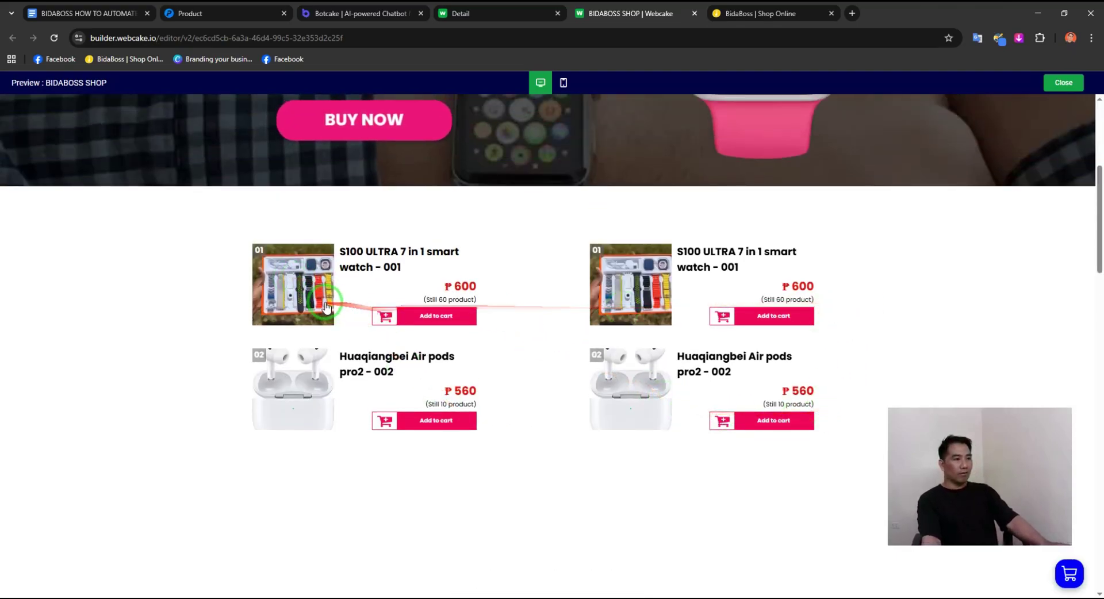
# Step: View the S100 ULTRA 7 in 1 smart watch's product details from the second list, and close the page preview
pyautogui.click(635, 296)
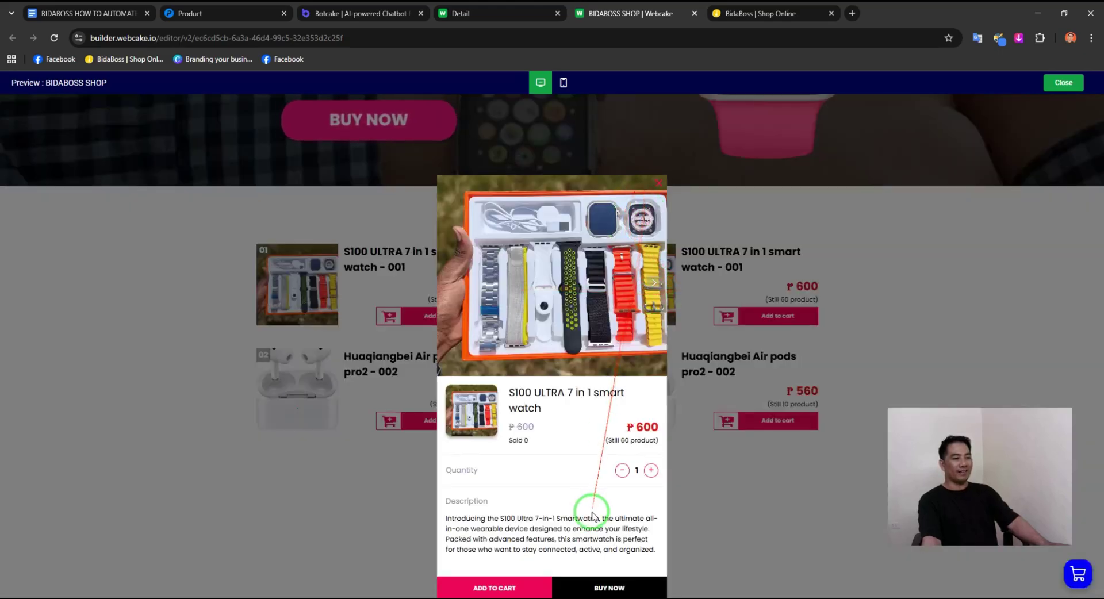
pyautogui.click(659, 182)
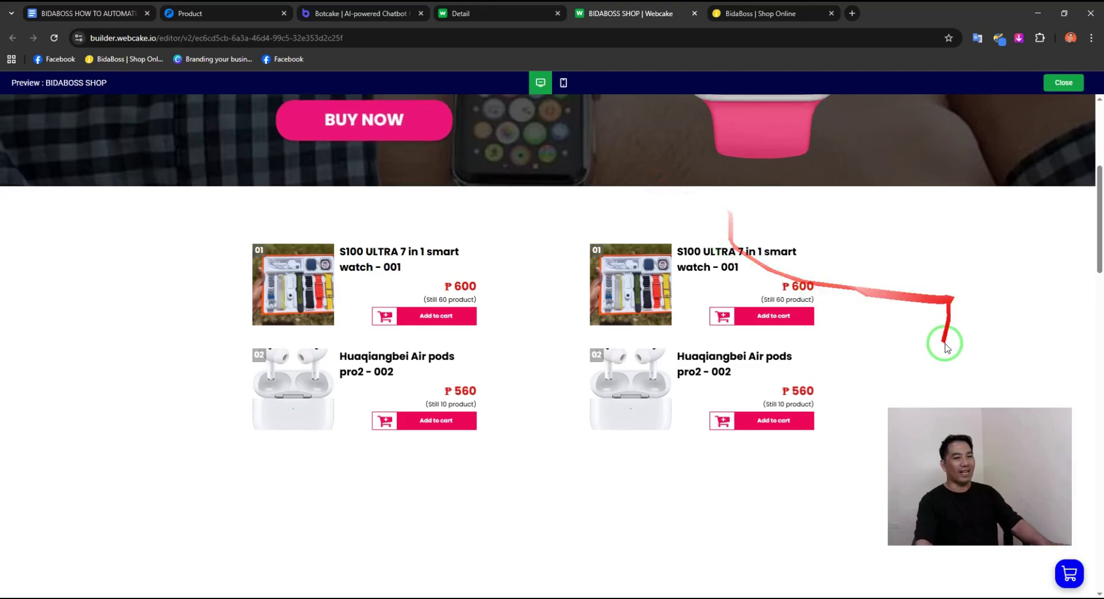
pyautogui.moveTo(1013, 434); pyautogui.dragTo(1005, 366)
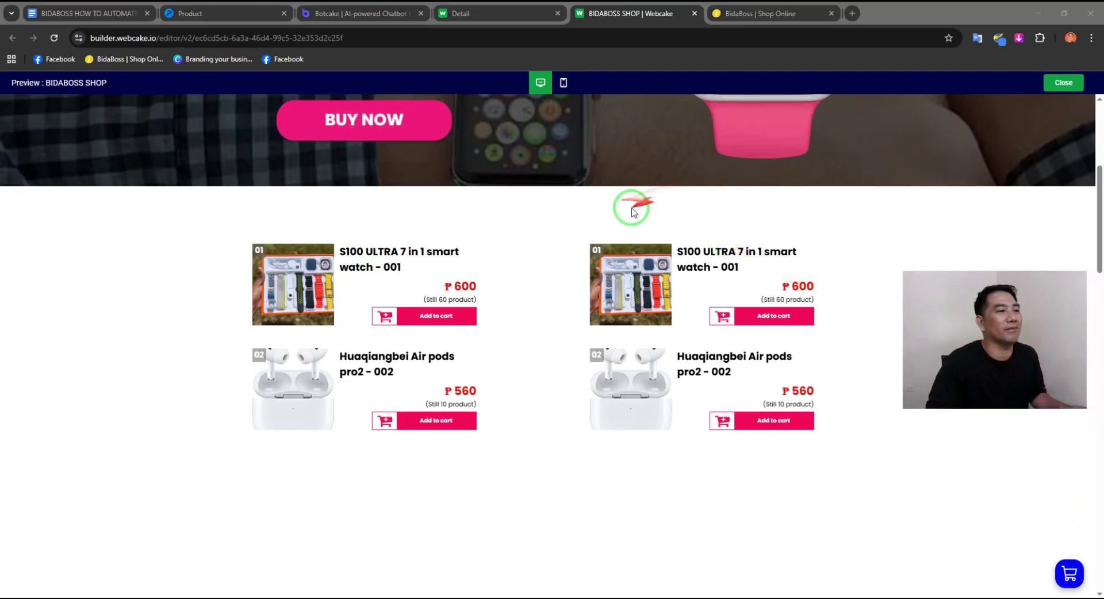
pyautogui.click(584, 207)
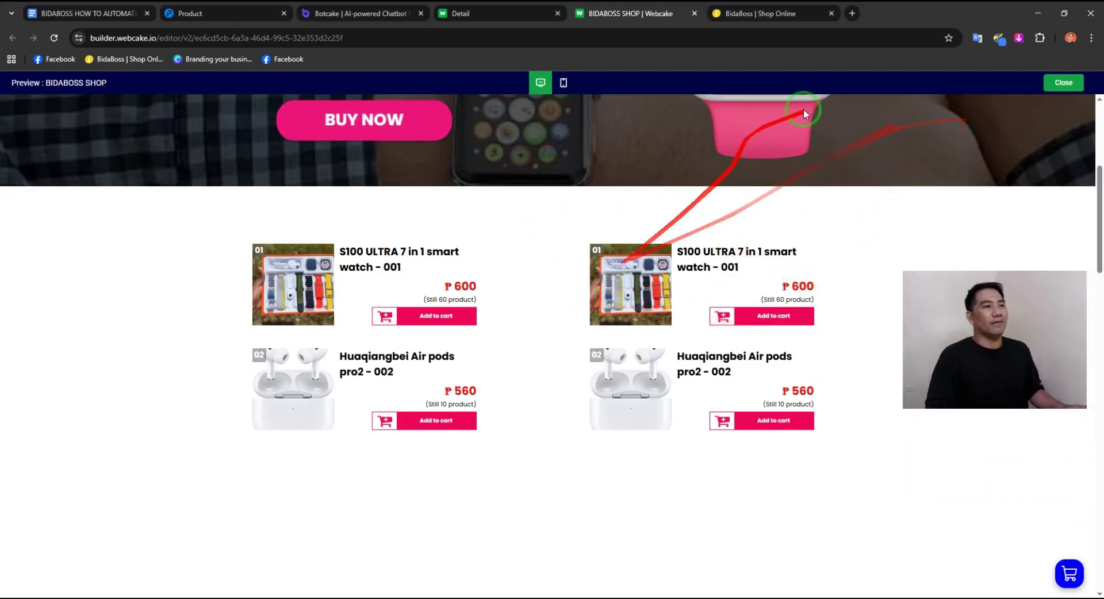
pyautogui.click(1063, 82)
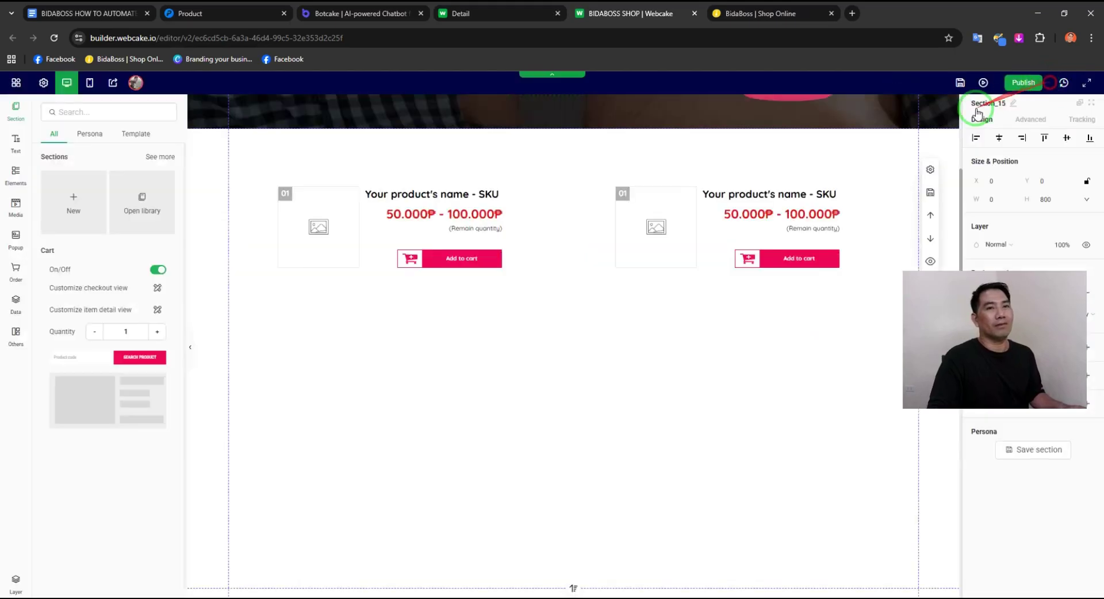
# Step: Review which products are set in the second product list's Connect product settings
pyautogui.click(698, 217)
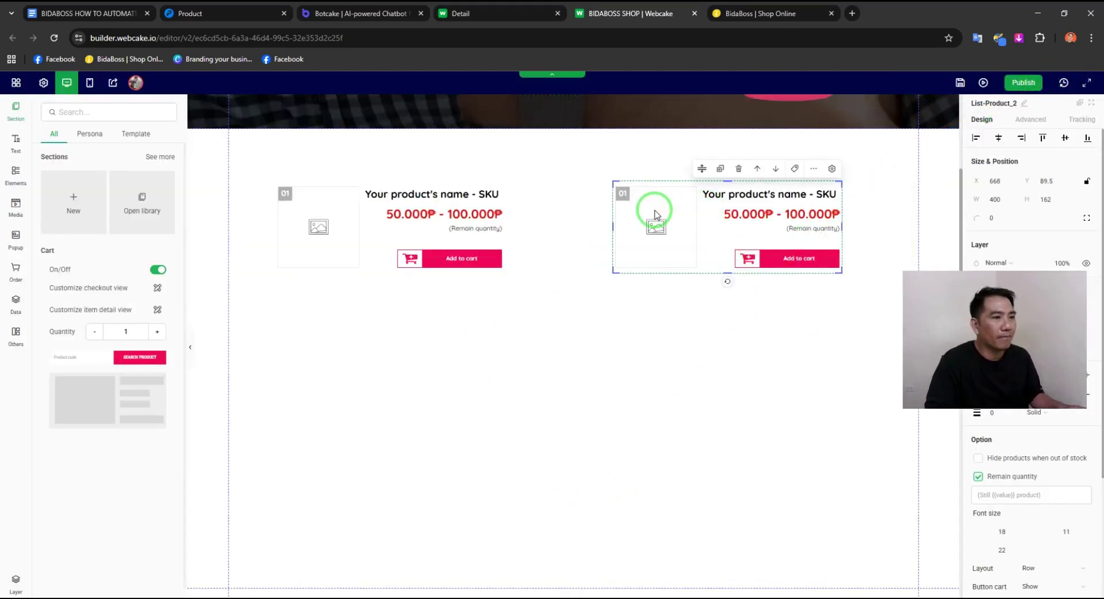
pyautogui.click(794, 169)
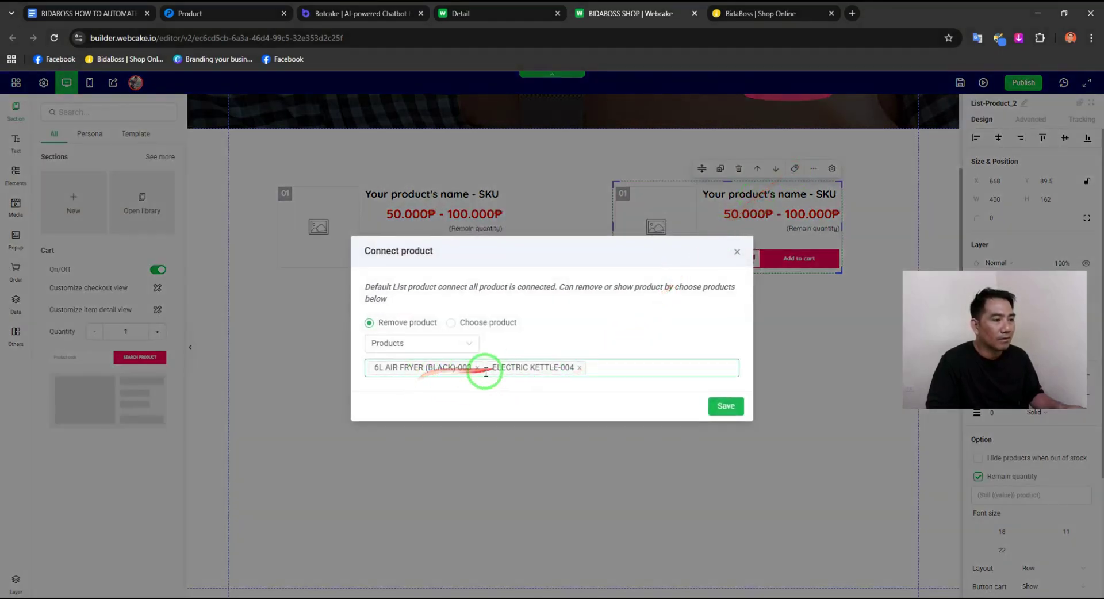
pyautogui.click(724, 407)
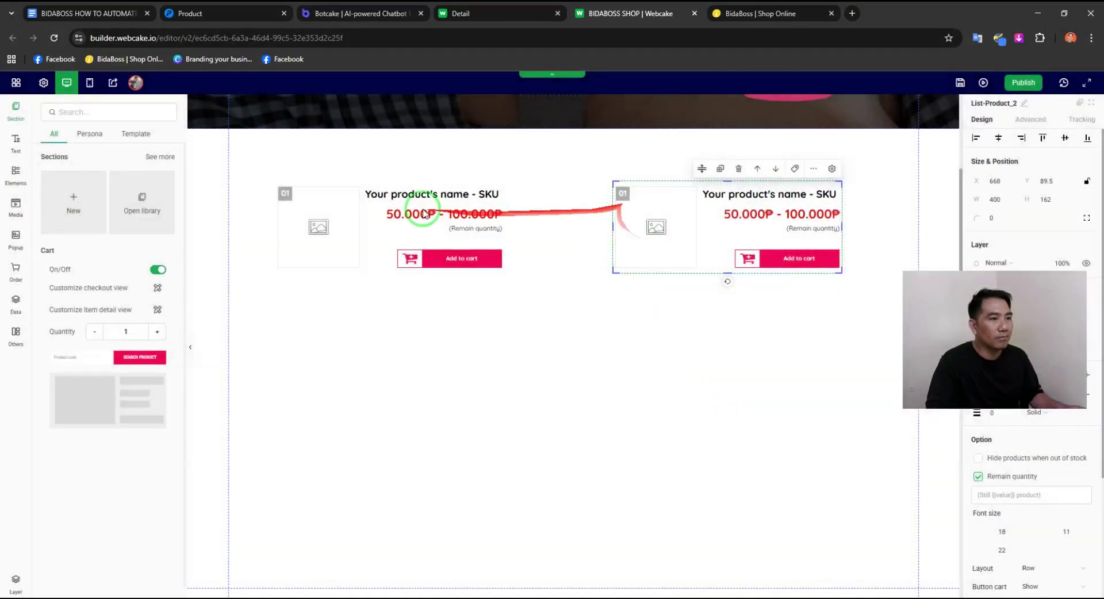
# Step: Delete the second product list and place a new product list in the same spot beside the first one
pyautogui.click(316, 218)
pyautogui.click(694, 236)
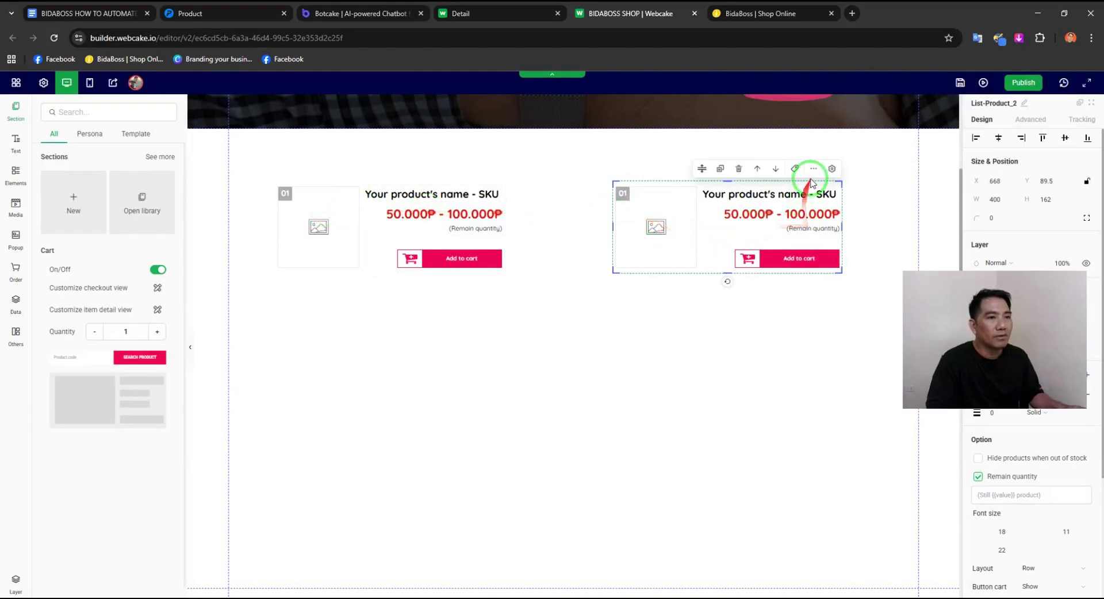
pyautogui.click(739, 168)
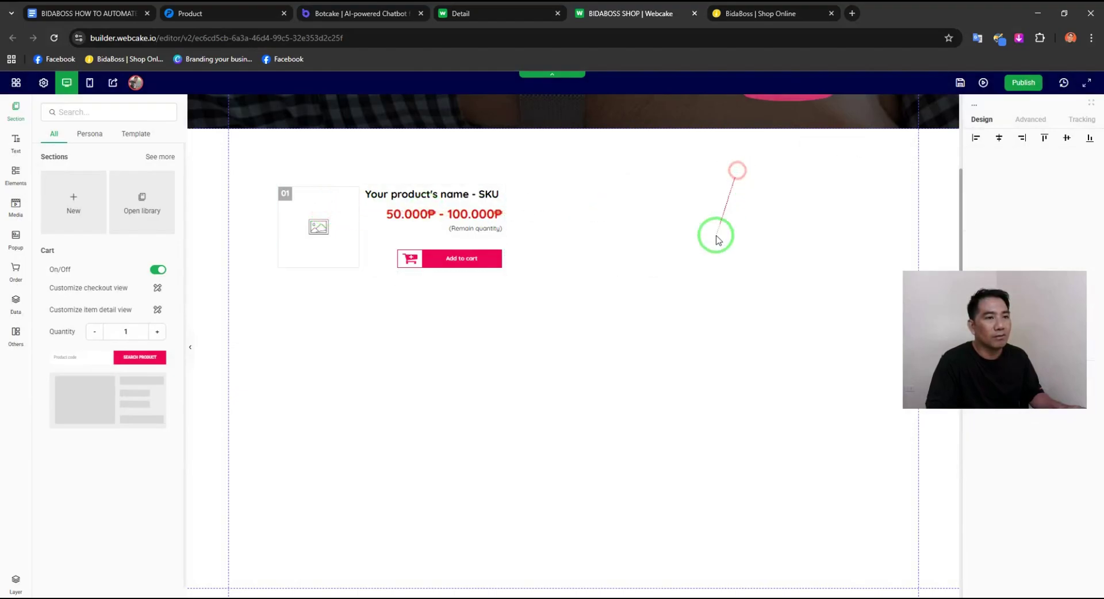
pyautogui.click(353, 227)
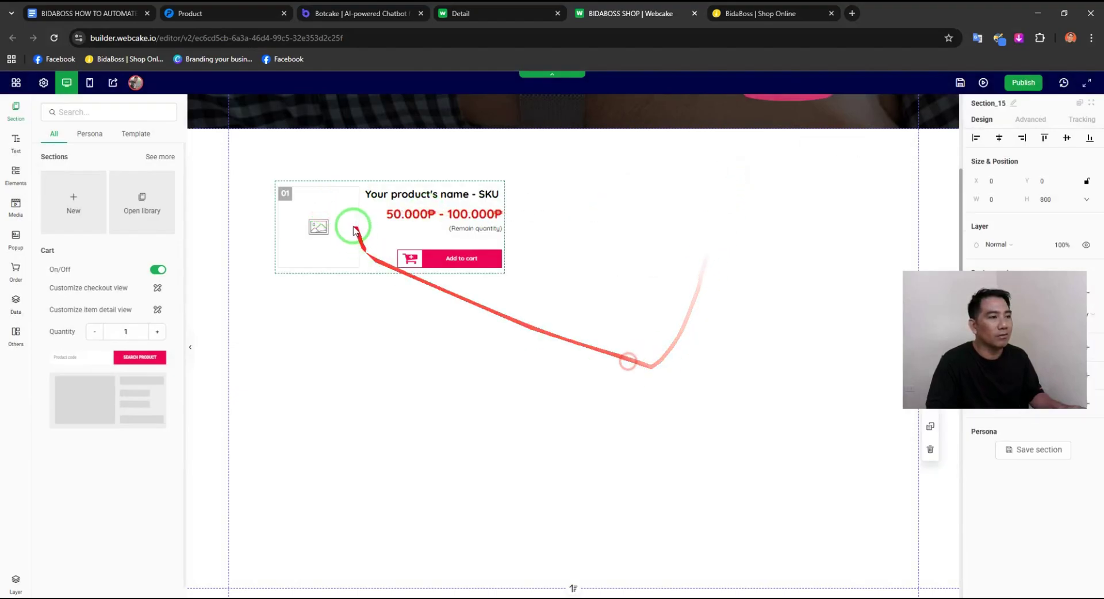
pyautogui.click(106, 400)
pyautogui.moveTo(552, 336); pyautogui.dragTo(703, 232)
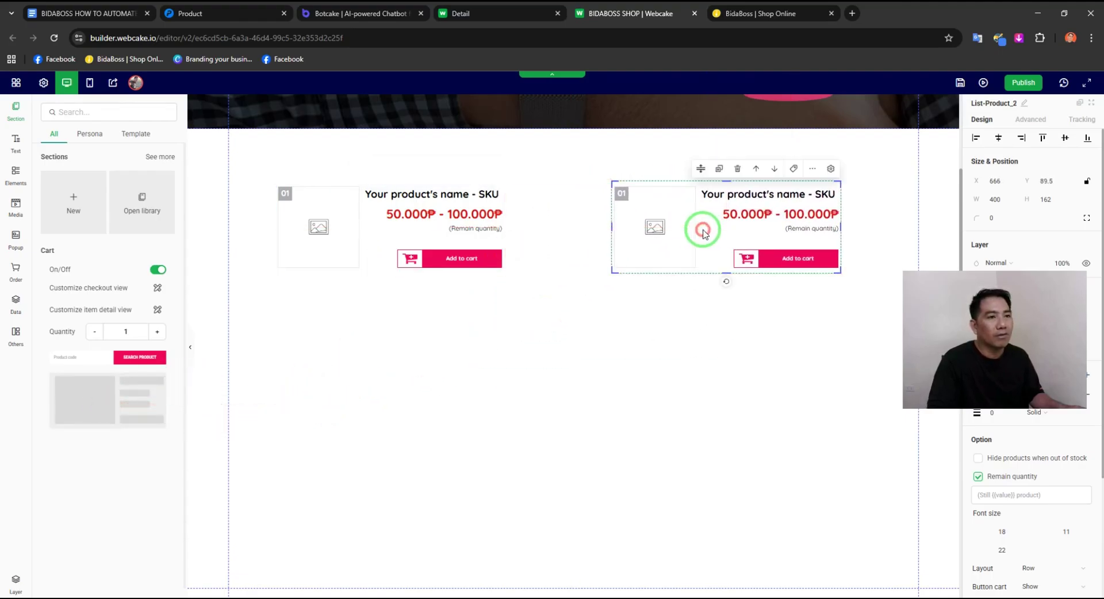
# Step: Connect the new second product list to the chosen products 6L AIR FRYER (BLACK)-003 and ELECTRIC KETTLE-004, and save the connection
pyautogui.click(793, 168)
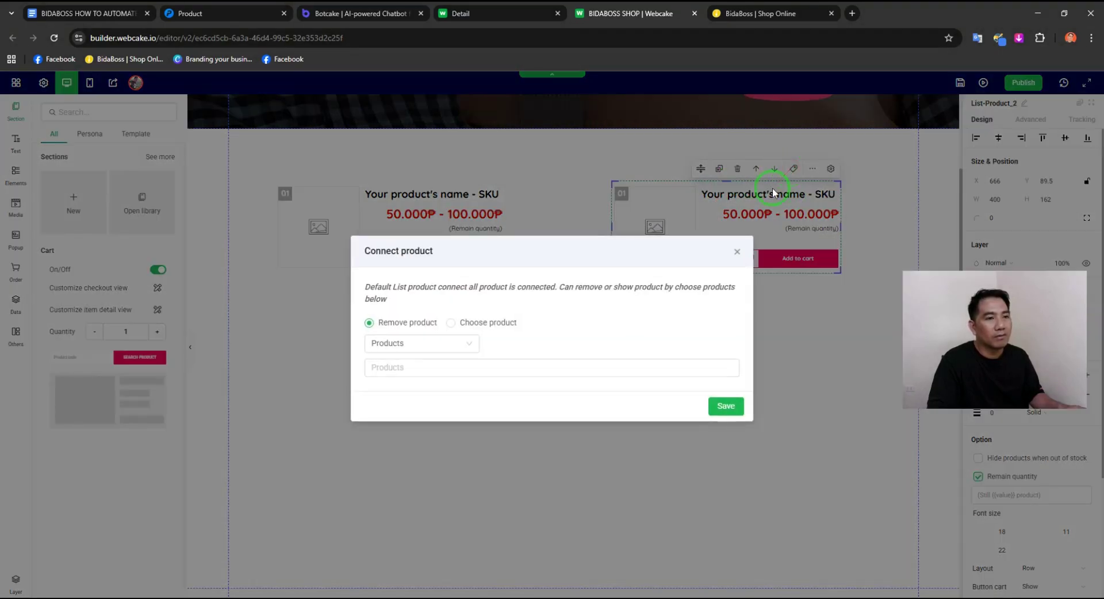
pyautogui.click(456, 343)
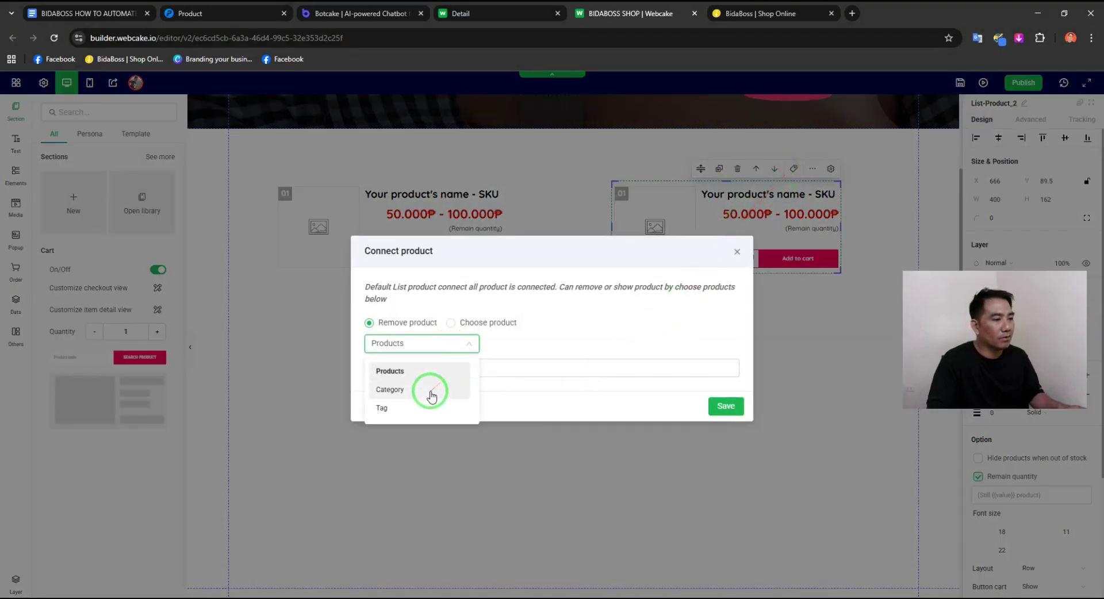
pyautogui.click(490, 327)
pyautogui.click(465, 345)
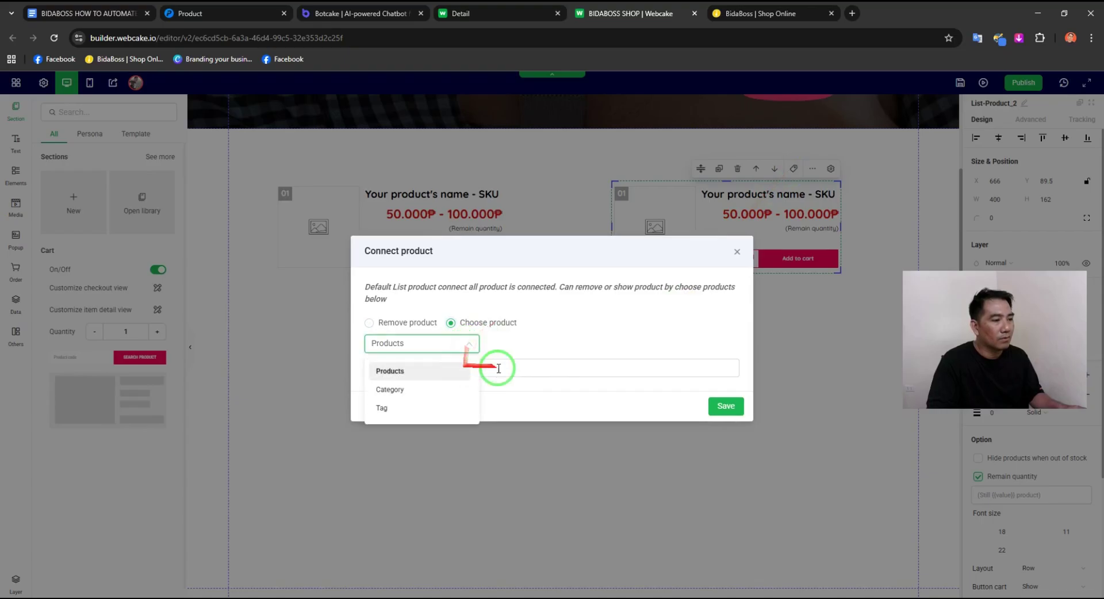
pyautogui.click(521, 369)
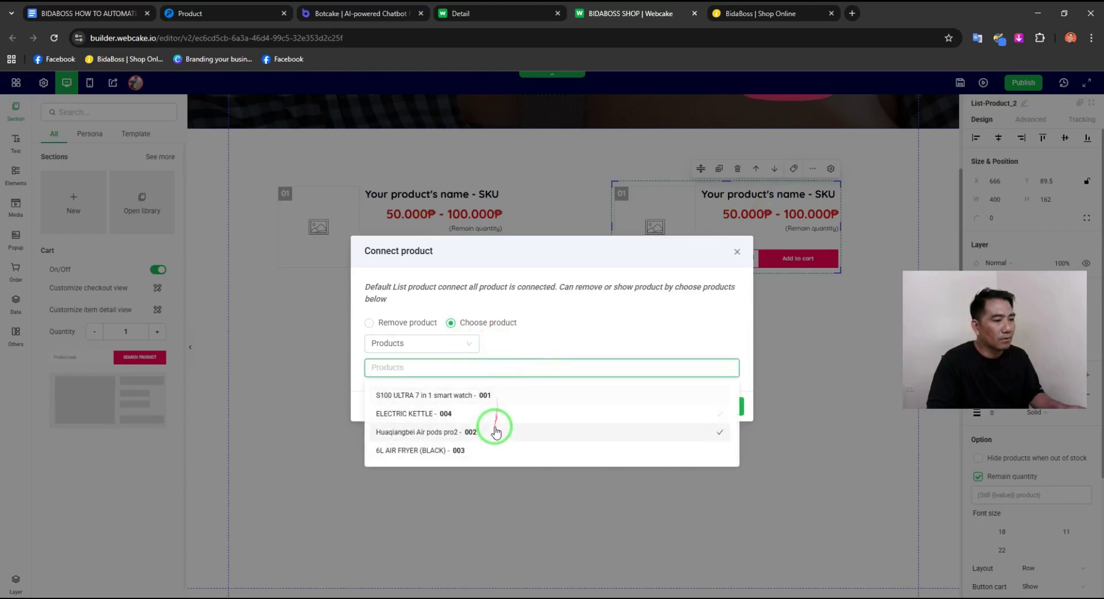
pyautogui.click(485, 450)
pyautogui.click(467, 416)
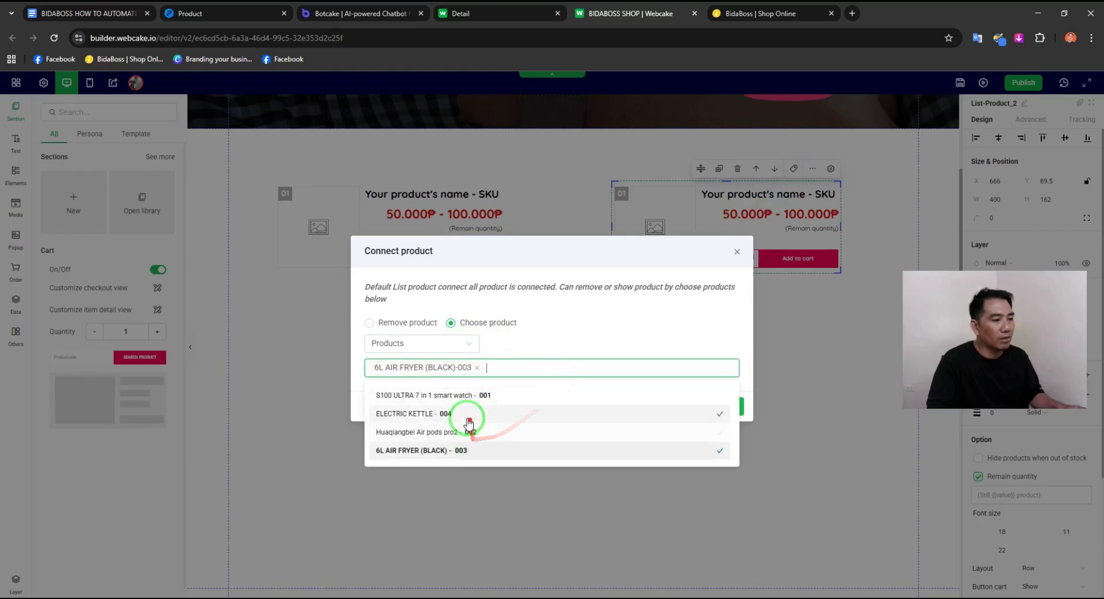
pyautogui.click(726, 354)
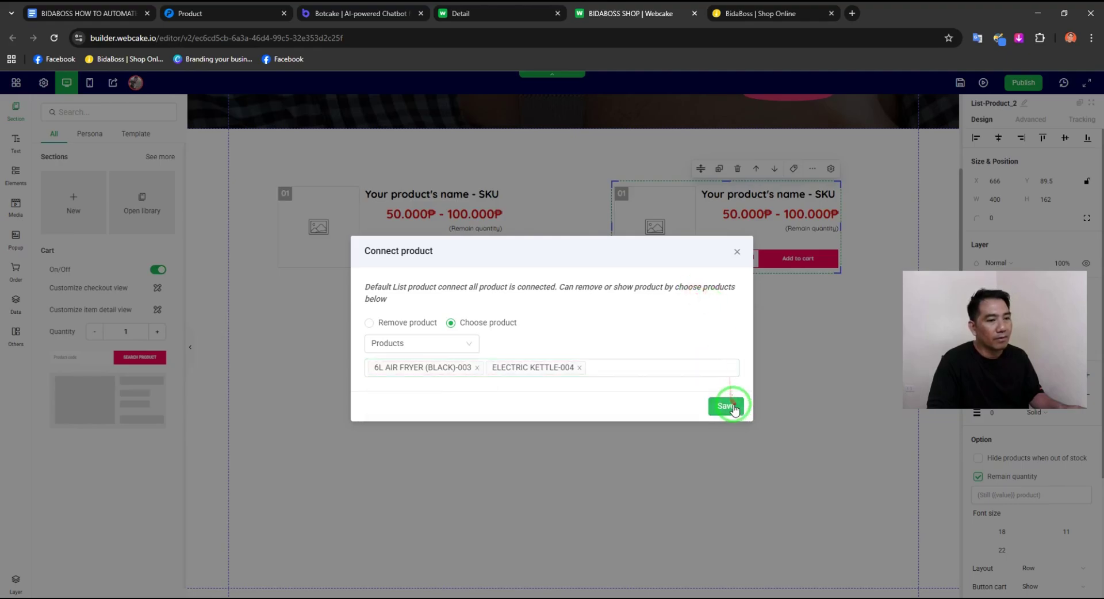
pyautogui.click(728, 404)
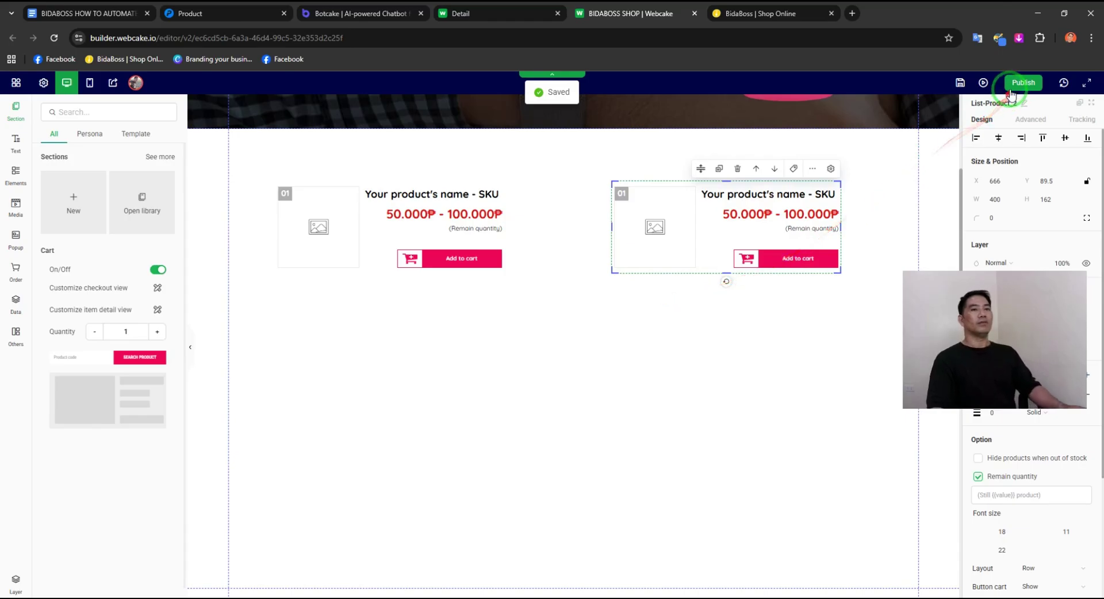
# Step: Preview both product lists of the landing page in the desktop view, and close the preview
pyautogui.click(983, 86)
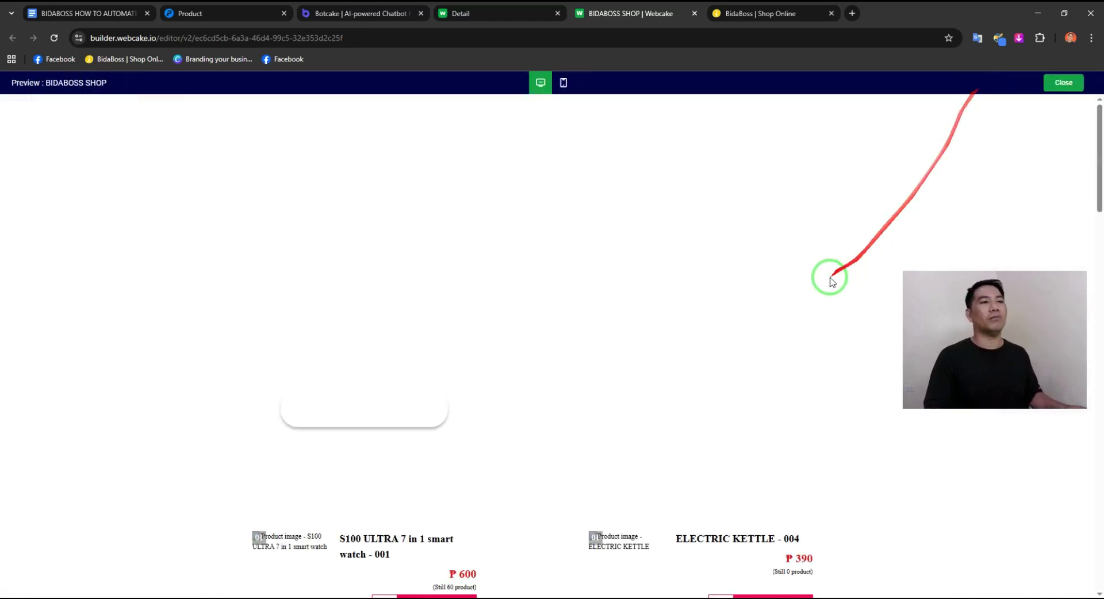
pyautogui.scroll(-6, 878, 382)
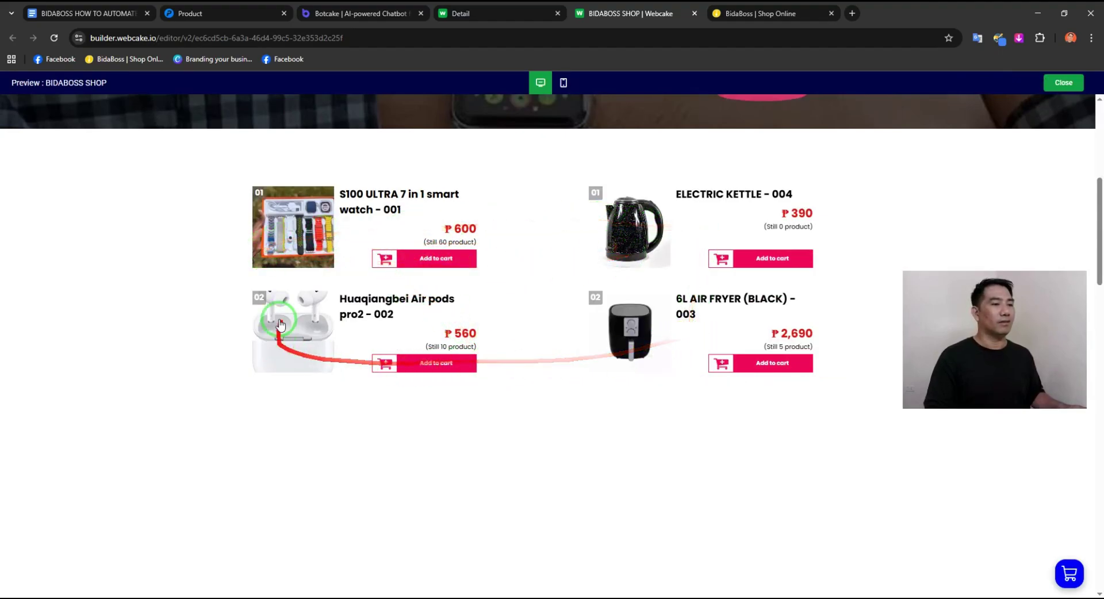
pyautogui.click(1058, 84)
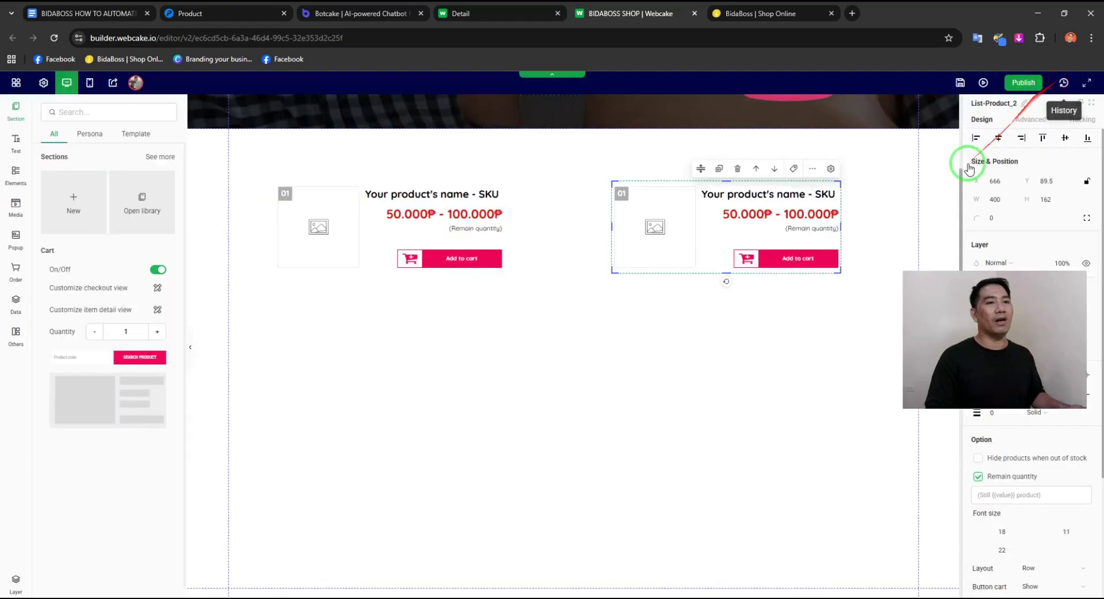
pyautogui.scroll(6, 693, 419)
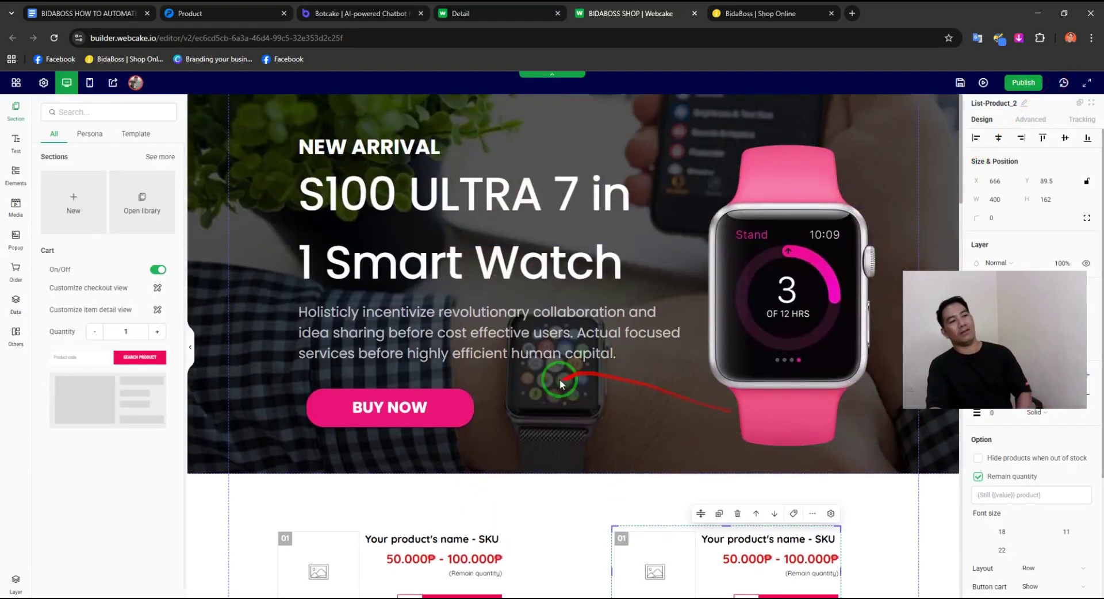
pyautogui.moveTo(985, 345); pyautogui.dragTo(991, 369)
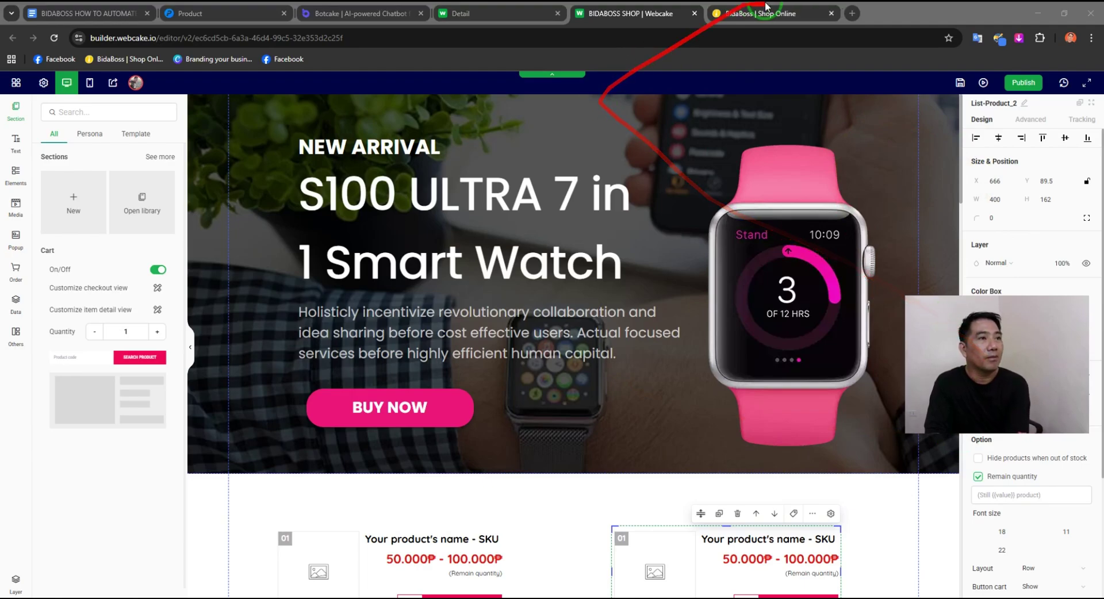
# Step: Review the products on the BidaBoss store page, and look over the product list in Pancake POS
pyautogui.click(776, 17)
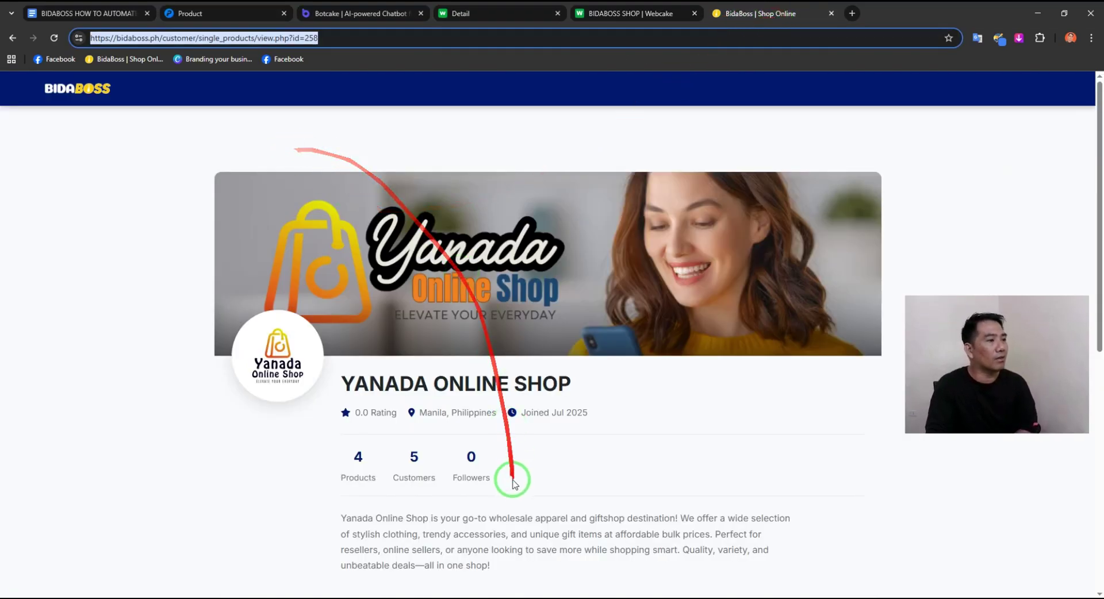
pyautogui.scroll(-8, 648, 433)
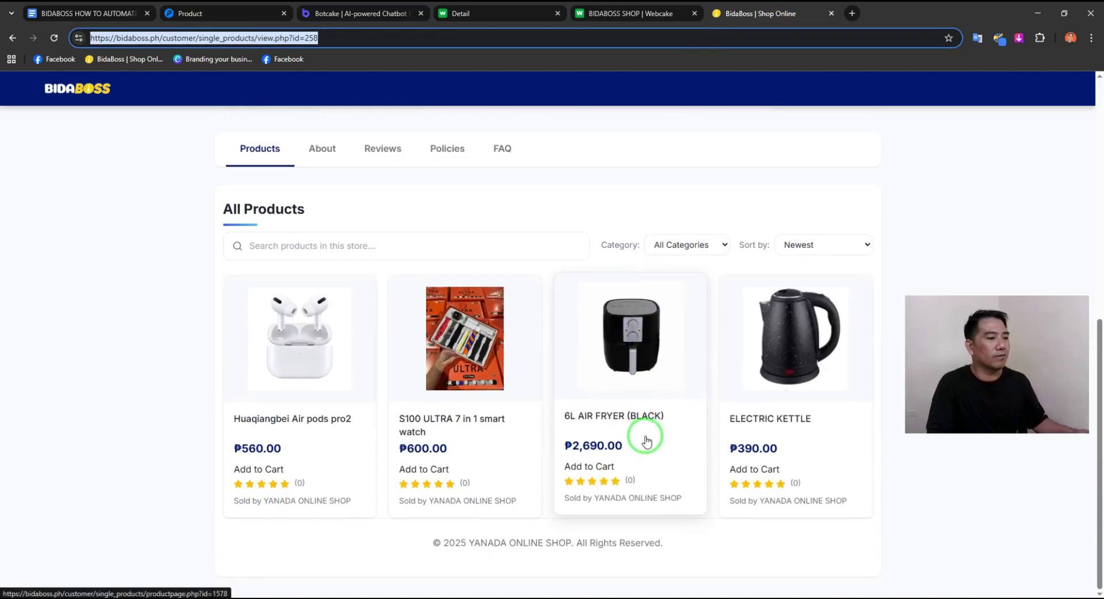
pyautogui.scroll(8, 562, 463)
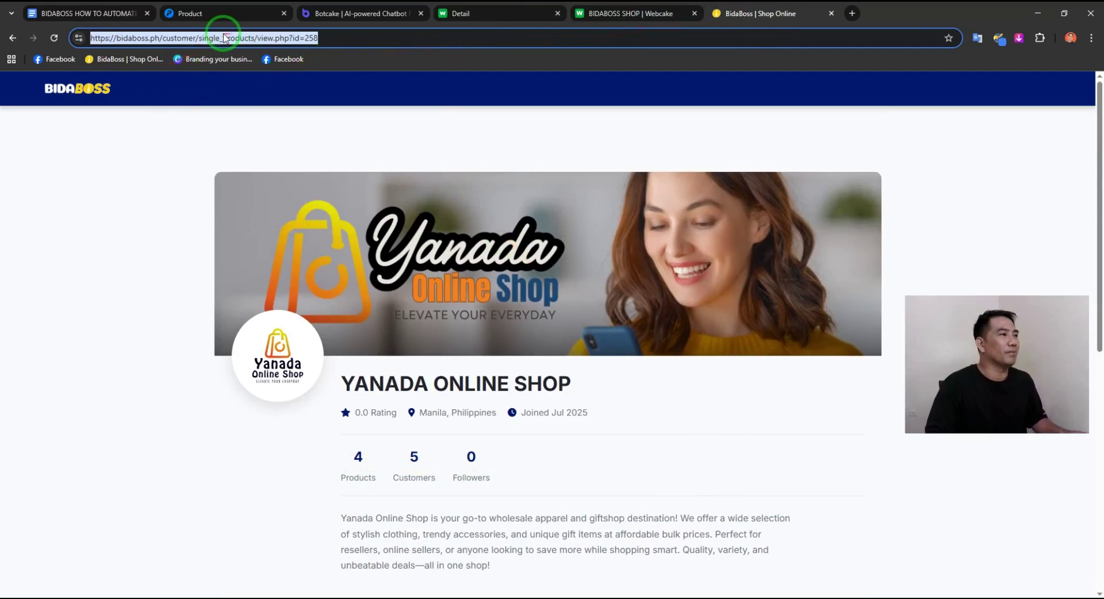
pyautogui.click(196, 17)
pyautogui.click(677, 18)
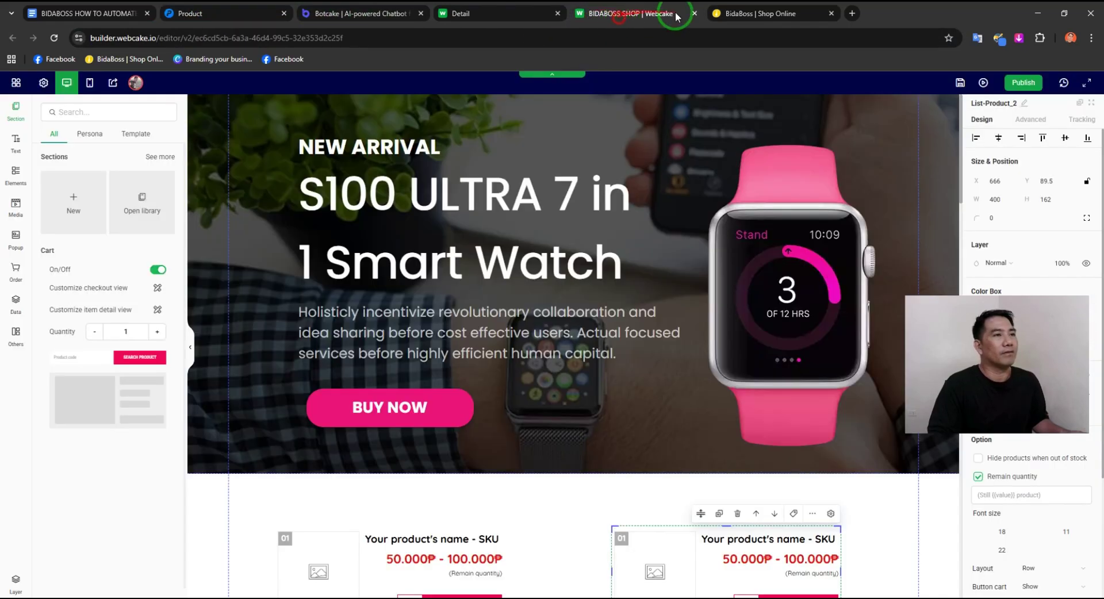
pyautogui.click(749, 16)
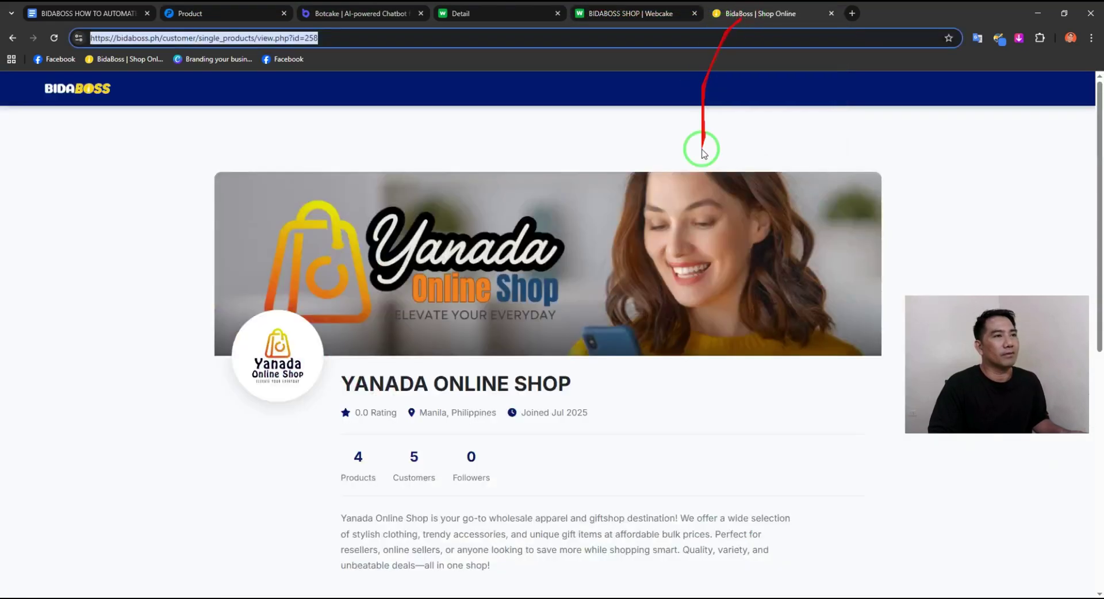
pyautogui.click(500, 17)
pyautogui.click(345, 14)
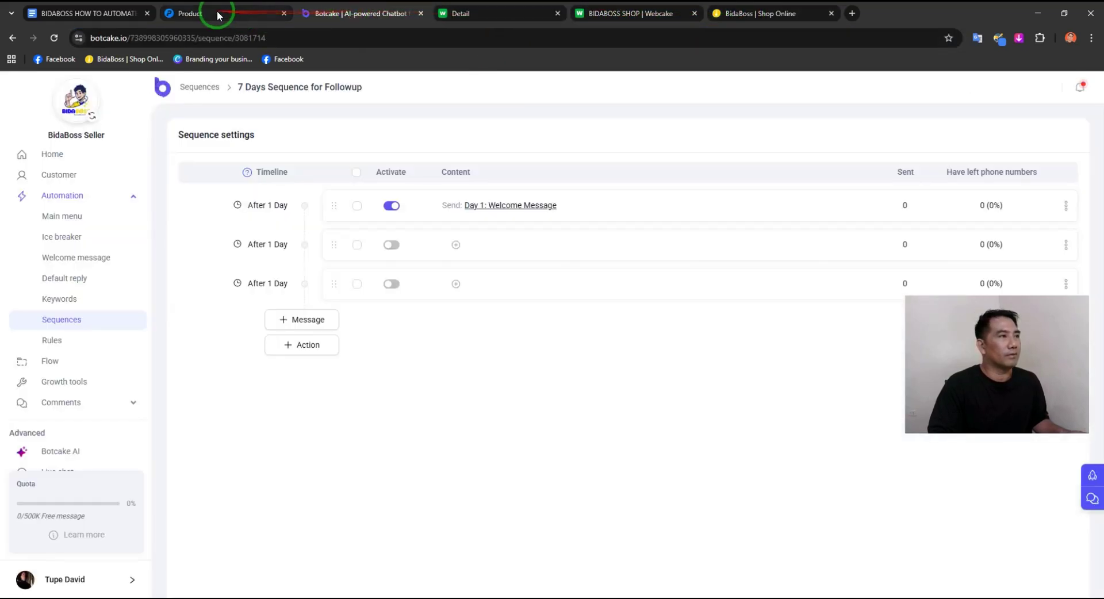
pyautogui.click(217, 14)
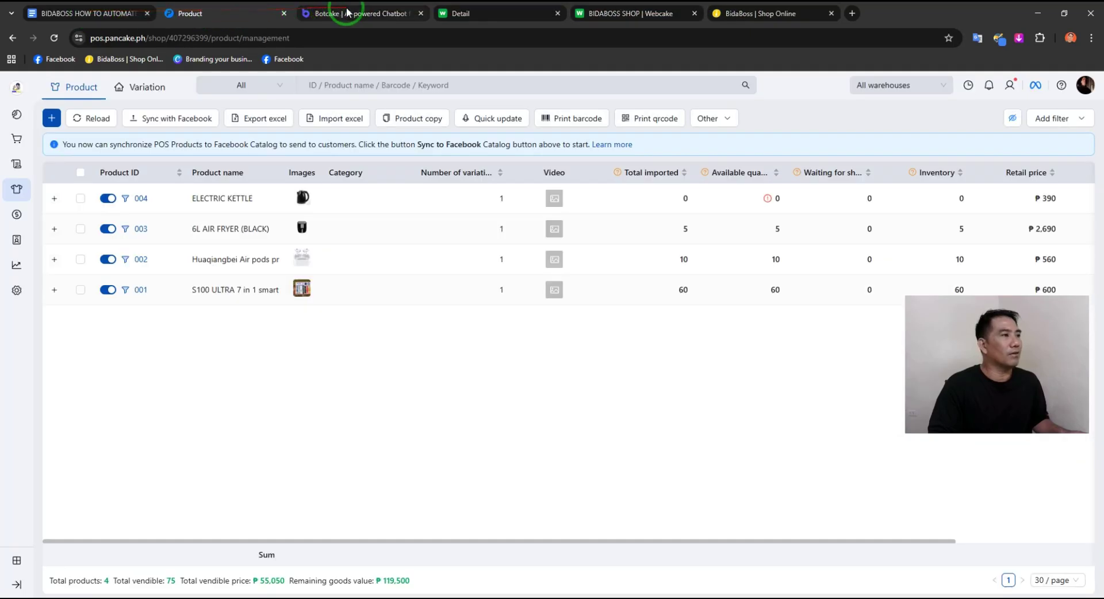
# Step: Return to the Webcake BIDABOSS SHOP editor and switch the page to its mobile layout
pyautogui.click(631, 14)
pyautogui.scroll(-7, 697, 365)
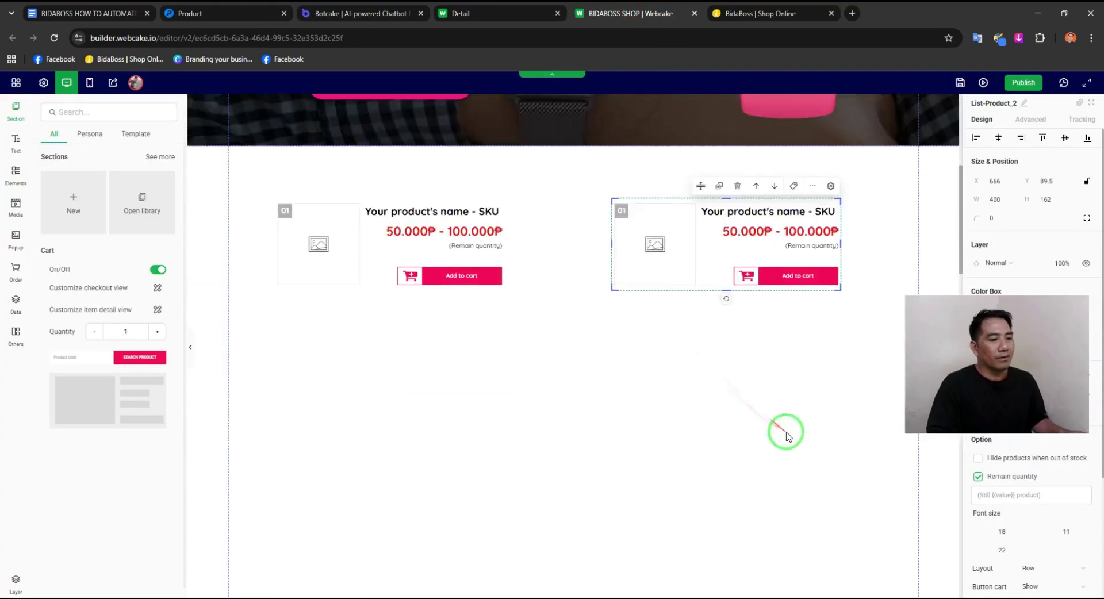
pyautogui.scroll(1, 822, 299)
pyautogui.scroll(2, 846, 342)
pyautogui.scroll(-4, 841, 351)
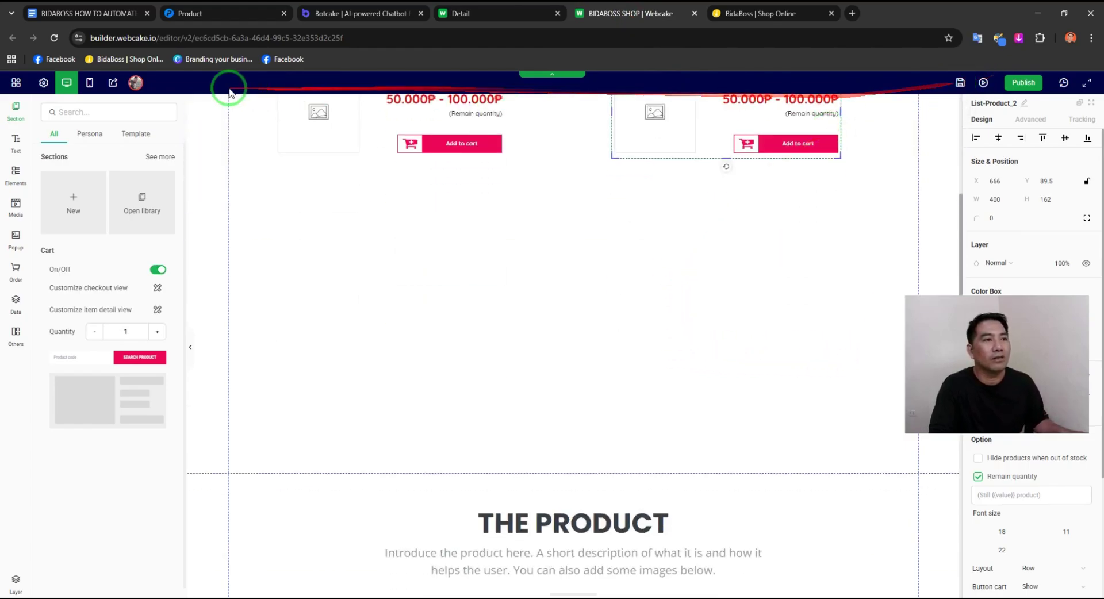
pyautogui.click(88, 84)
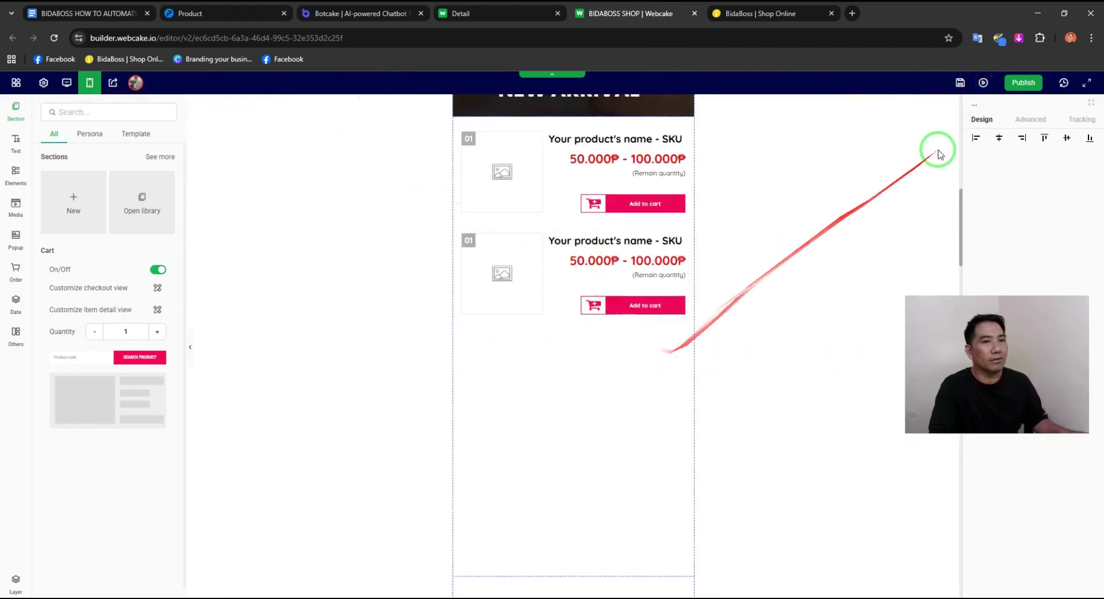
# Step: Preview the page in the mobile view and examine how the two product lists are spaced
pyautogui.click(982, 84)
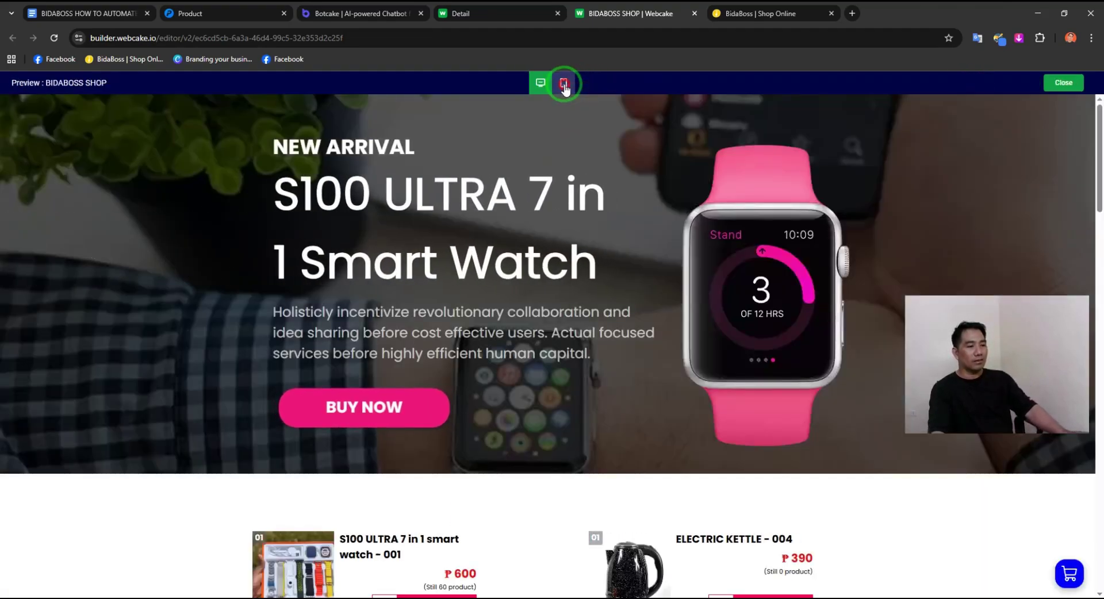
pyautogui.click(564, 84)
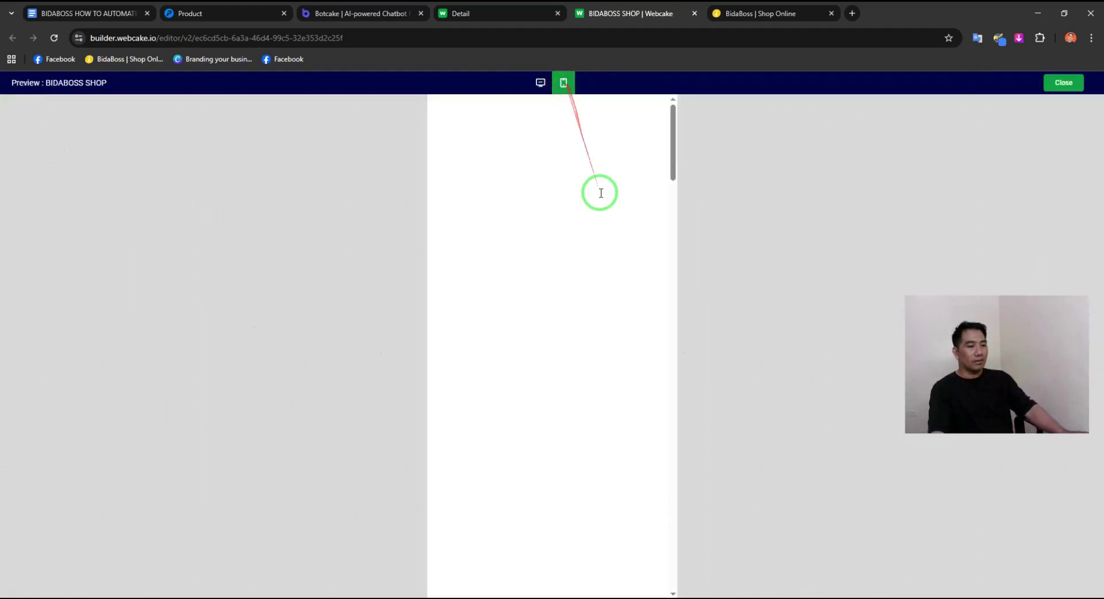
pyautogui.scroll(-10, 613, 373)
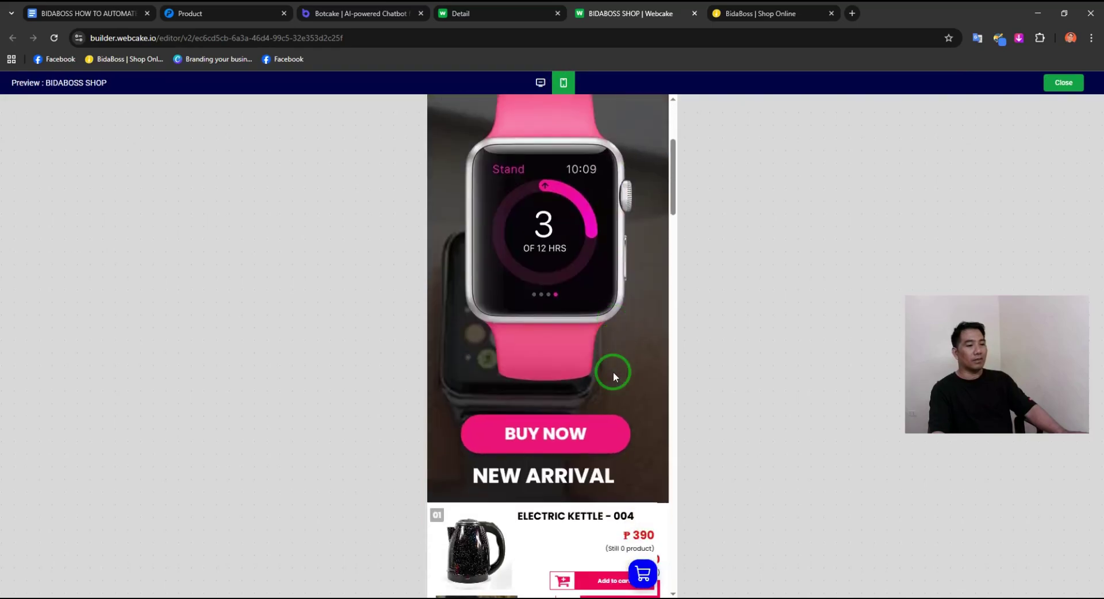
pyautogui.scroll(2, 582, 345)
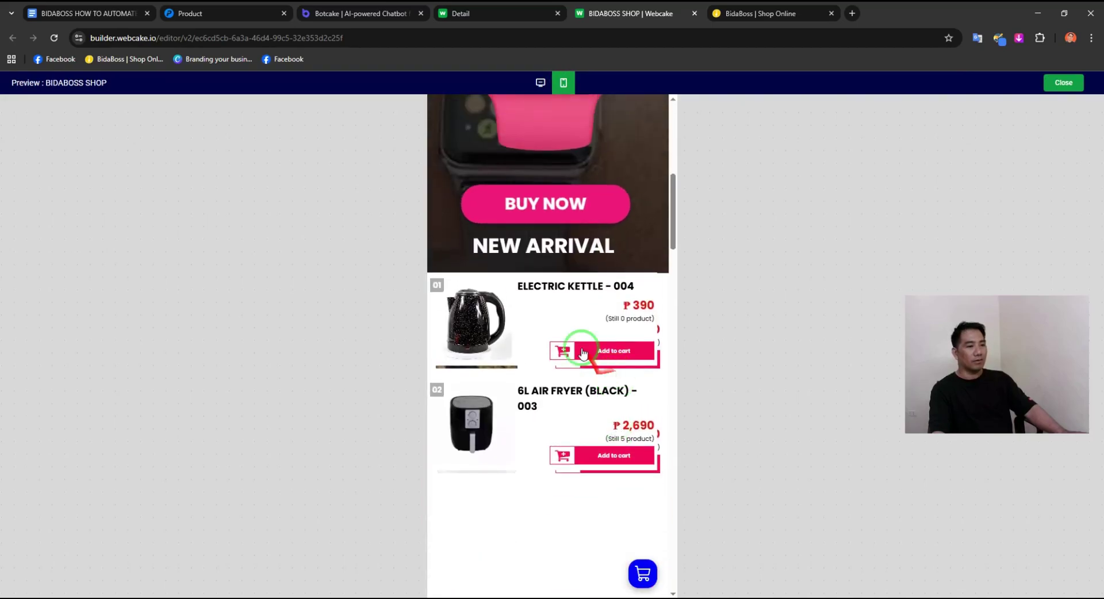
pyautogui.scroll(-1, 646, 360)
pyautogui.scroll(-3, 671, 451)
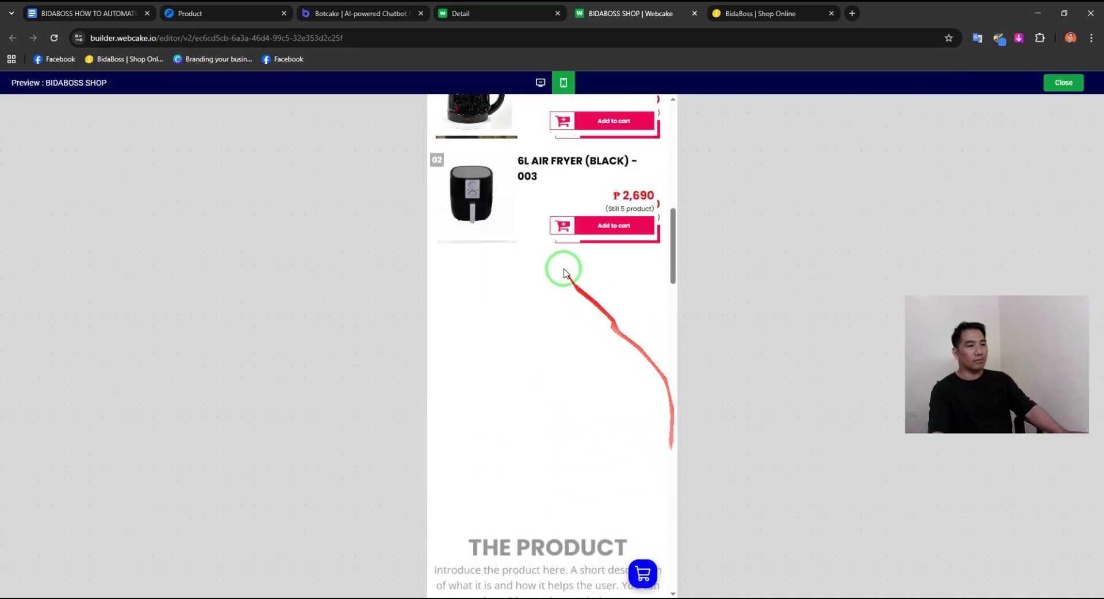
pyautogui.moveTo(565, 264); pyautogui.dragTo(566, 402)
pyautogui.click(551, 203)
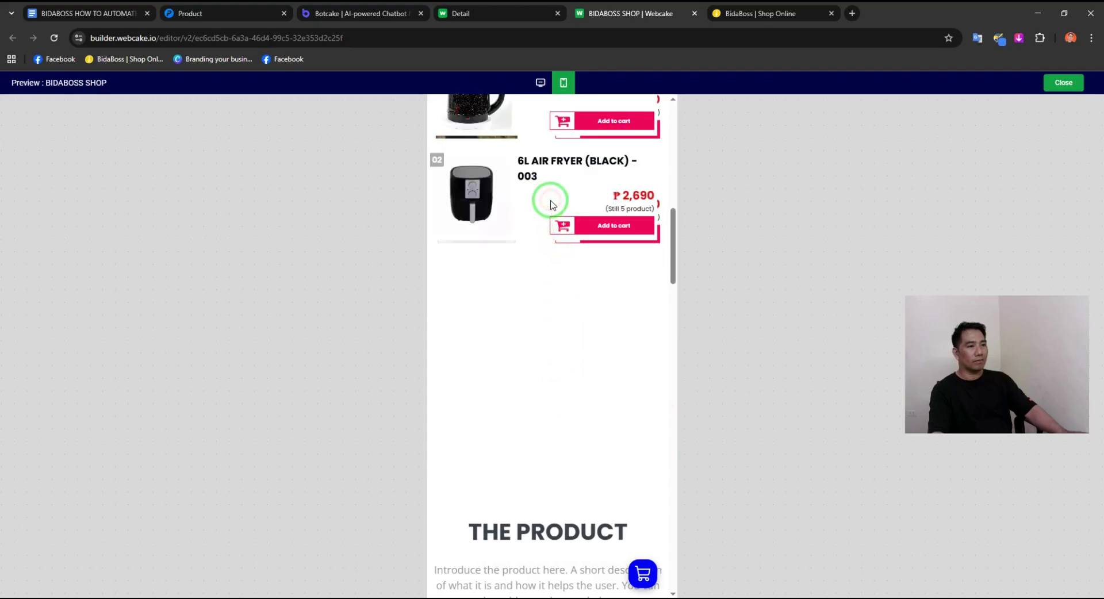
pyautogui.scroll(3, 638, 315)
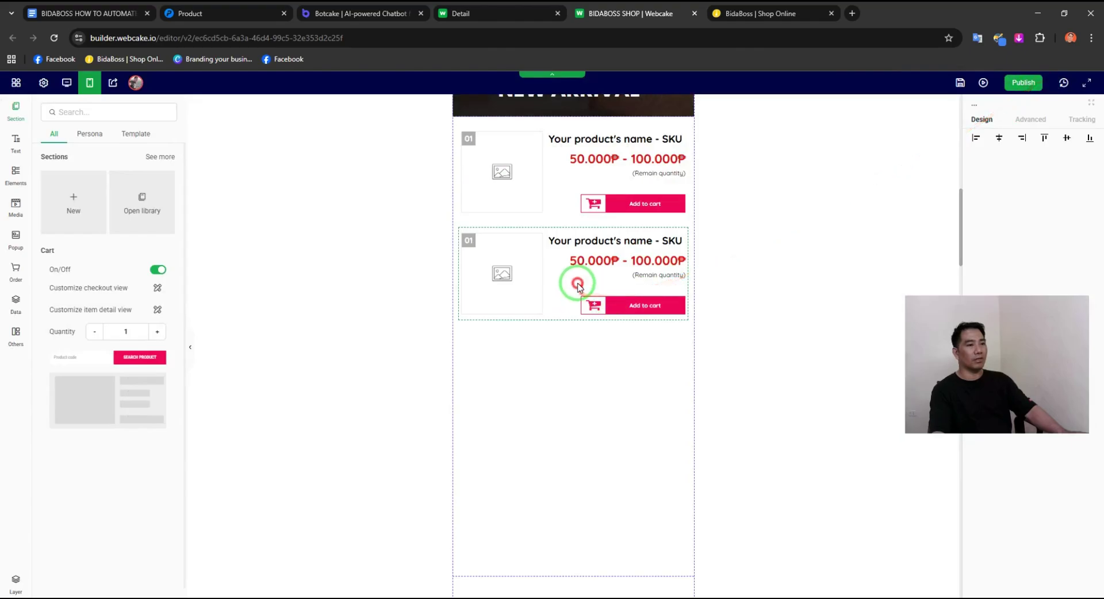
# Step: Move the second product list down to about X 20, Y 393 in the mobile layout, save, and check both lists in the mobile preview
pyautogui.moveTo(579, 282); pyautogui.dragTo(581, 401)
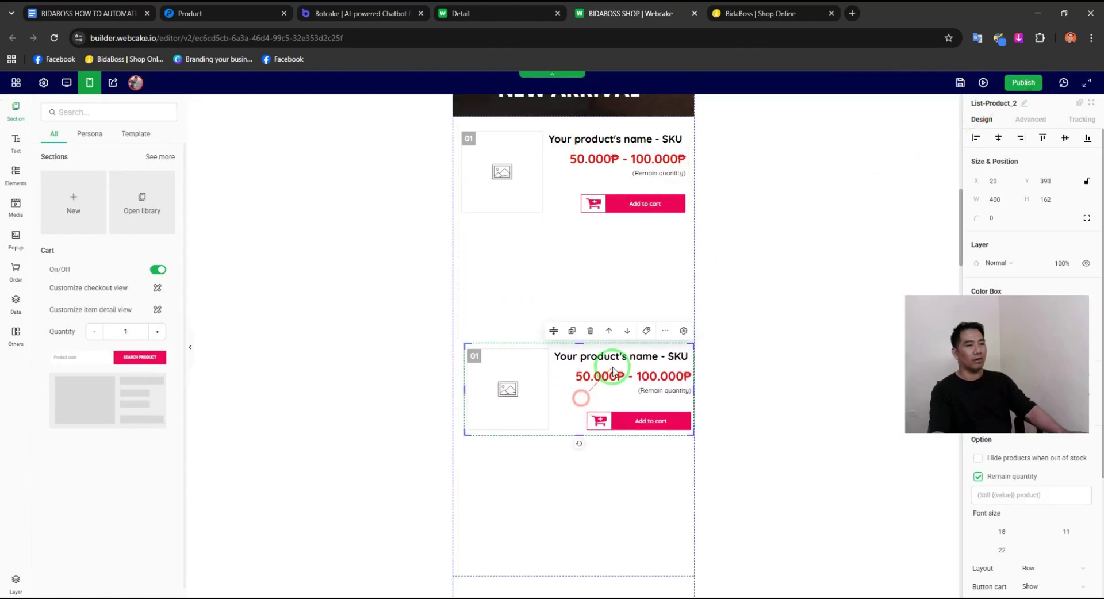
pyautogui.click(959, 82)
pyautogui.click(983, 82)
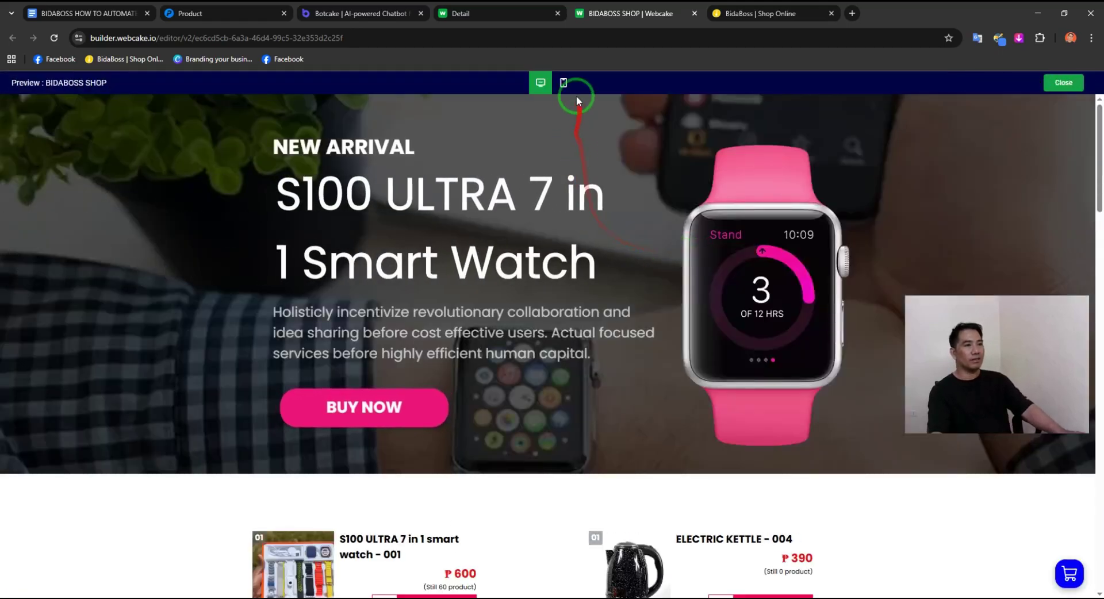
pyautogui.click(564, 84)
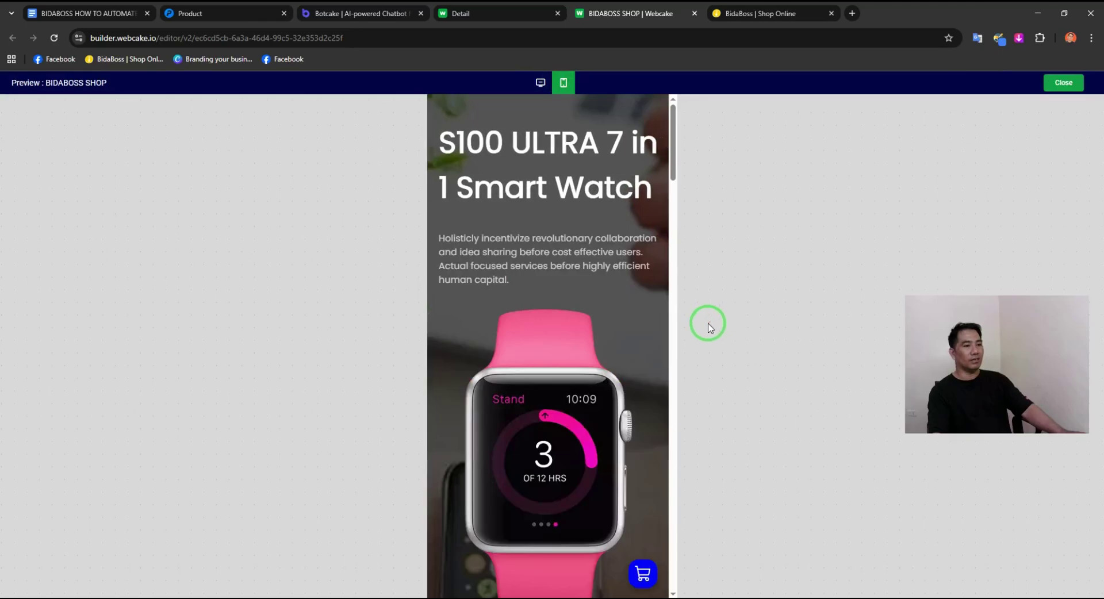
pyautogui.scroll(-10, 631, 336)
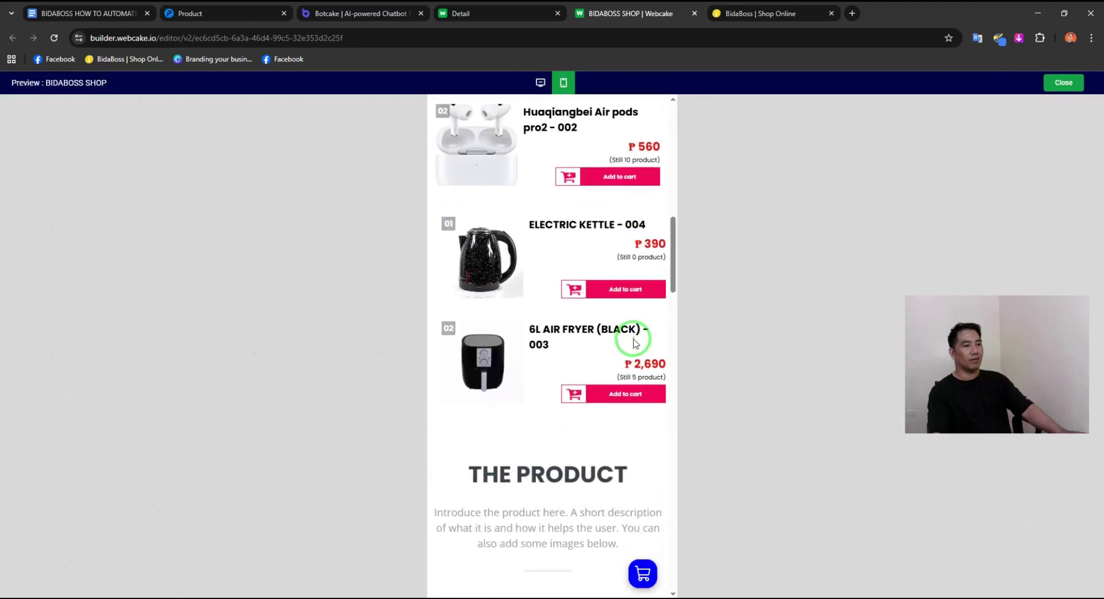
pyautogui.scroll(2, 588, 286)
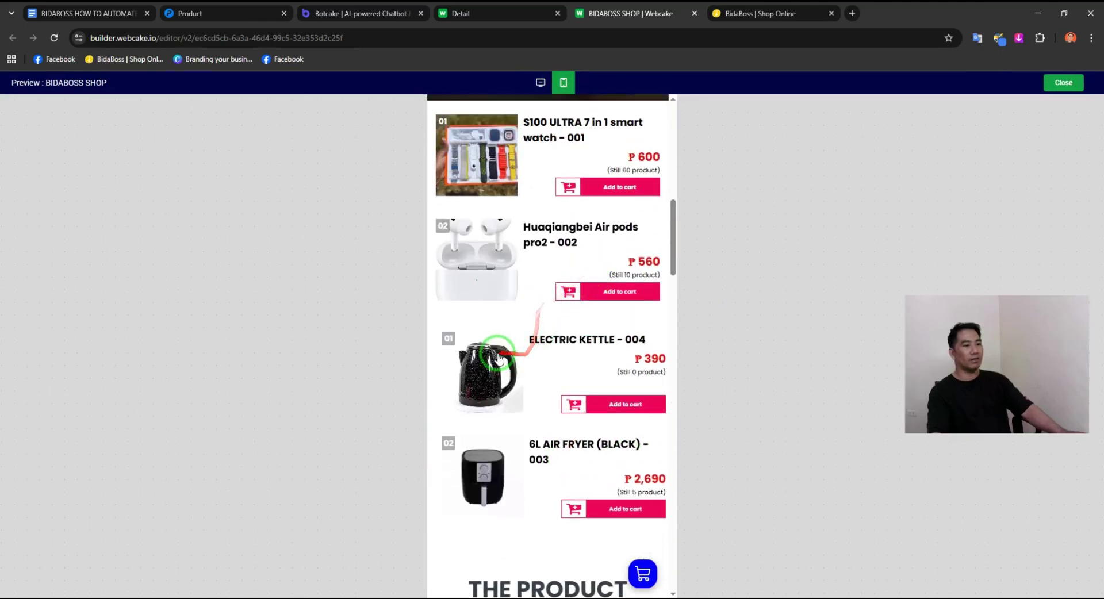
pyautogui.click(1063, 82)
# Step: Align the second product list under the first one at about X 10, Y 400, and save the page
pyautogui.moveTo(582, 377); pyautogui.dragTo(578, 387)
pyautogui.click(961, 87)
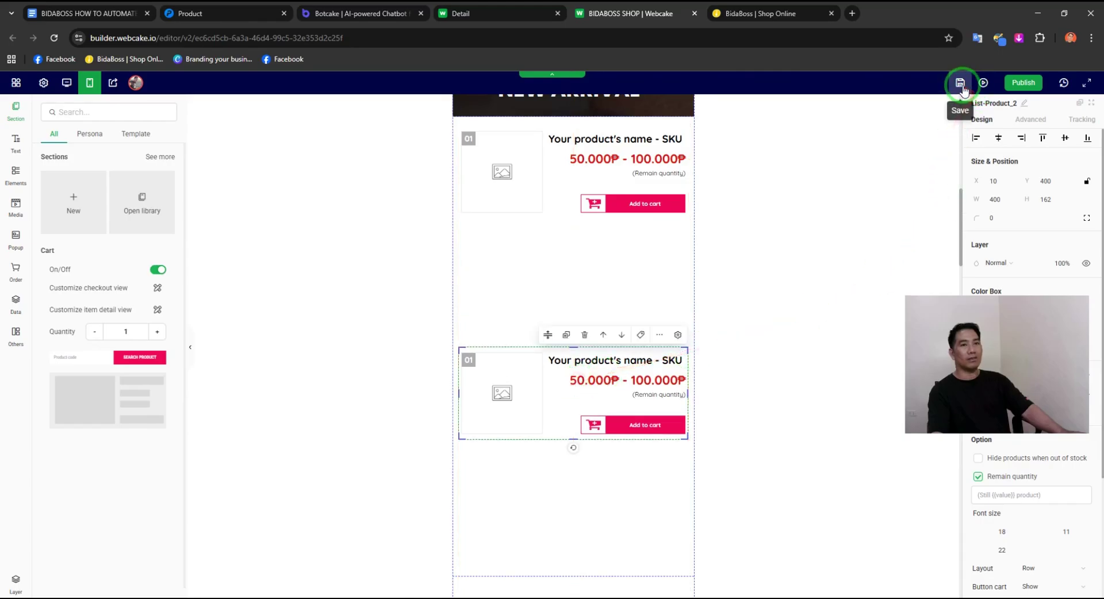
# Step: Publish the landing page on its connected bidaboss.yanadaonlineshop.com domain
pyautogui.click(1035, 86)
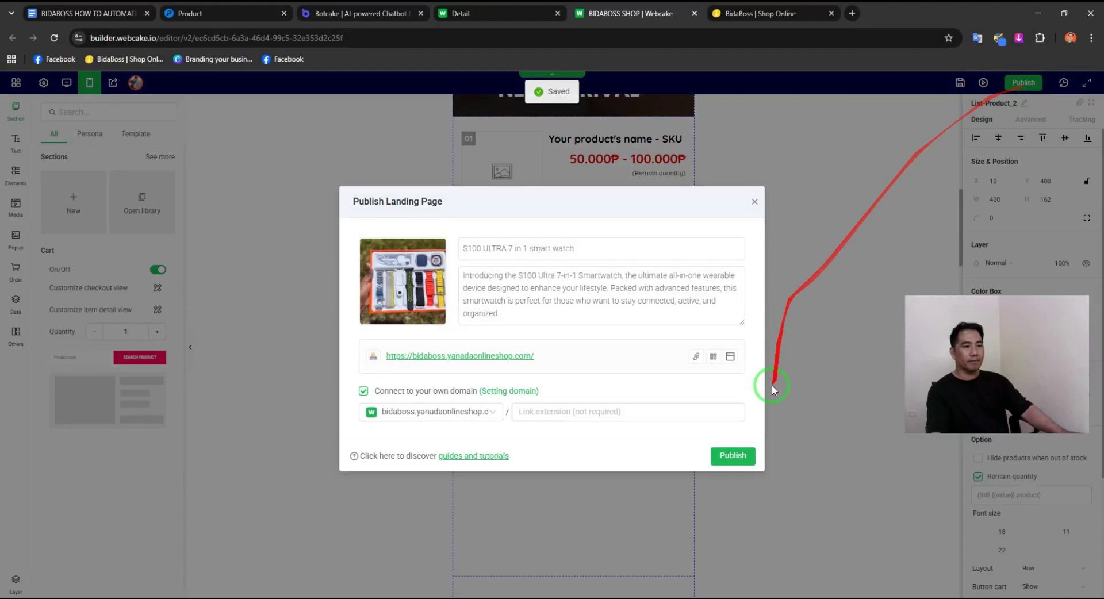
pyautogui.click(719, 463)
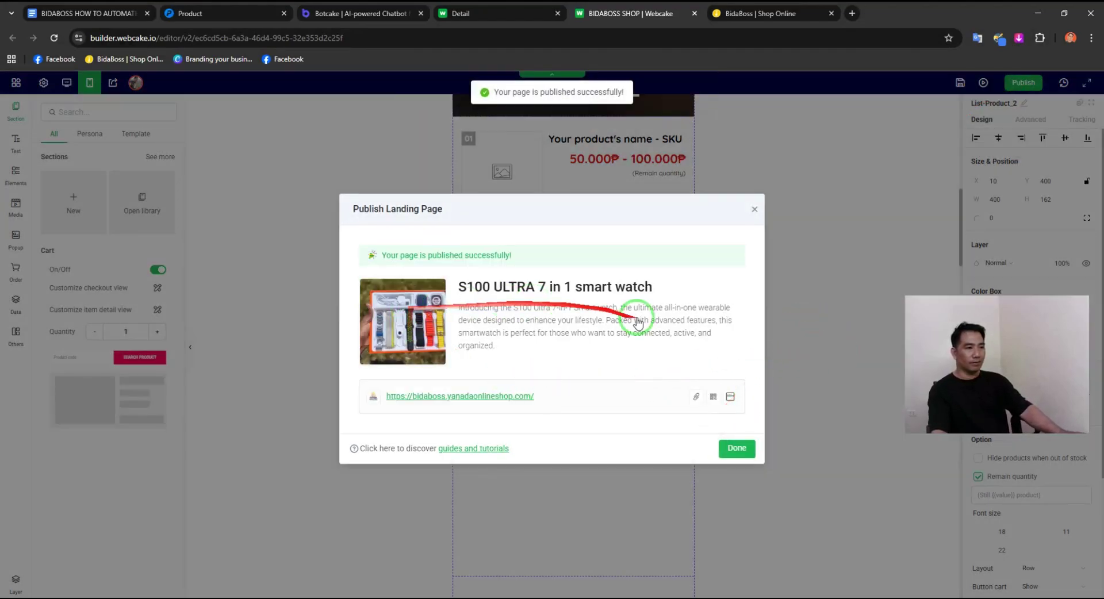
pyautogui.click(737, 449)
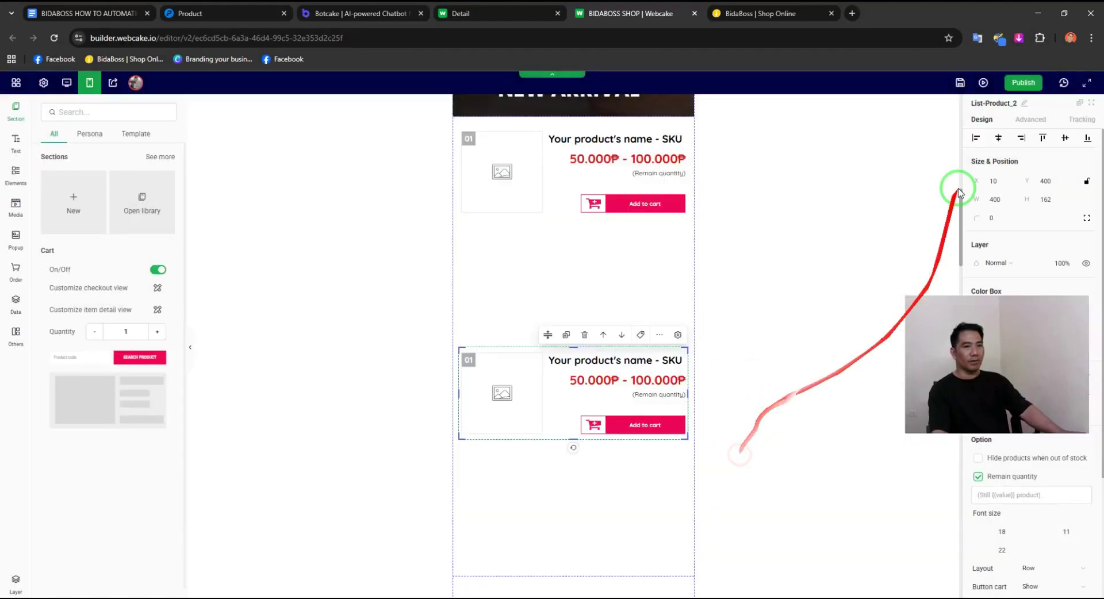
# Step: Replace the landing page's publish thumbnail with the BIDABOSS logo, images.png, from the Persona library, and publish the page again
pyautogui.click(1007, 89)
pyautogui.moveTo(417, 304)
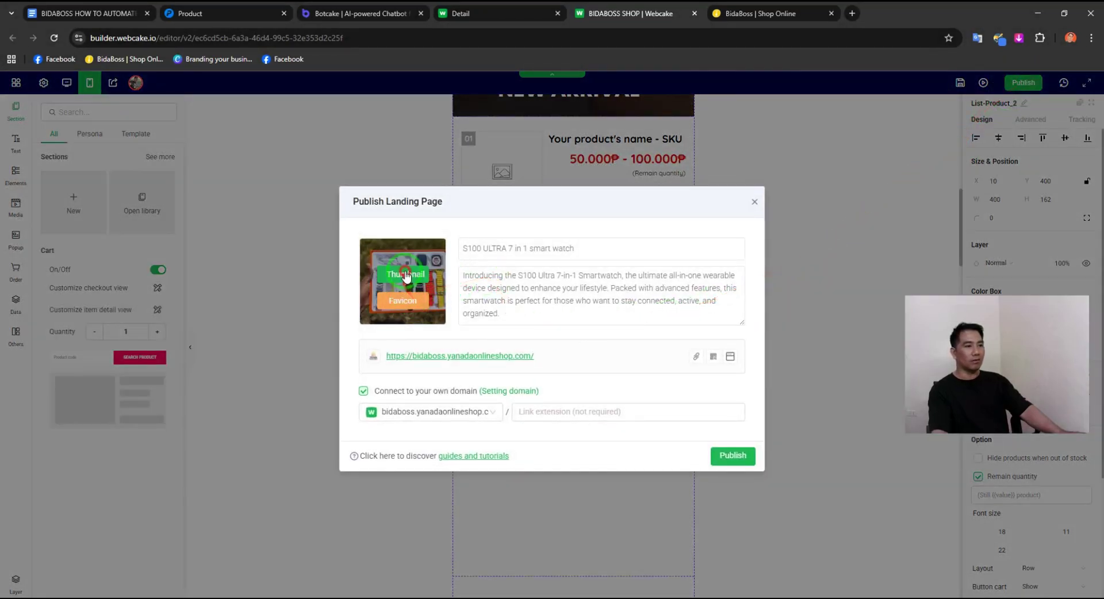
pyautogui.click(406, 276)
pyautogui.click(648, 326)
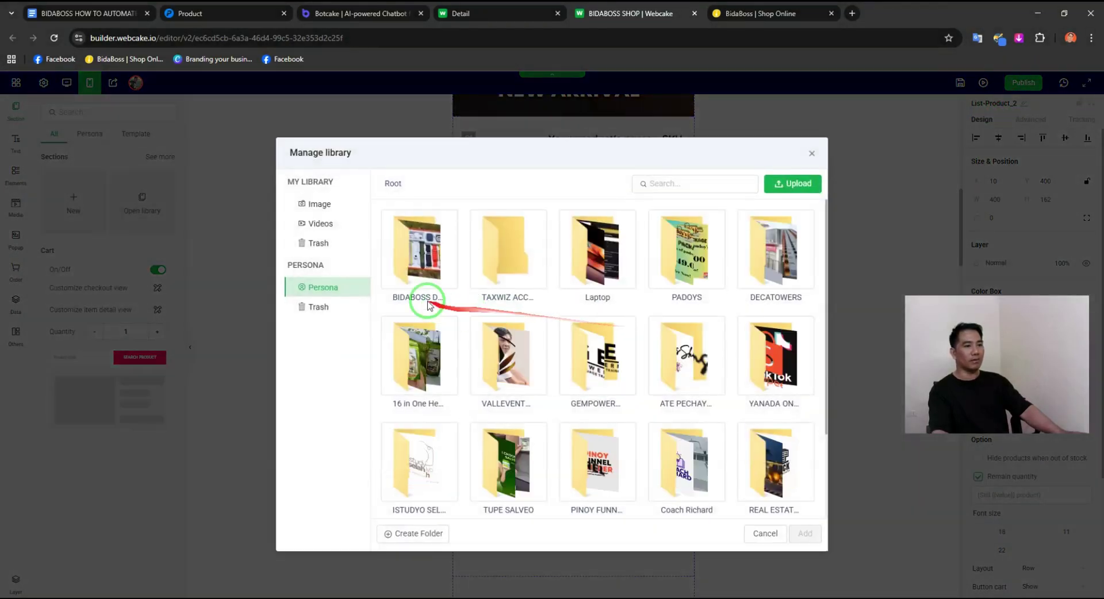
pyautogui.scroll(-2, 660, 414)
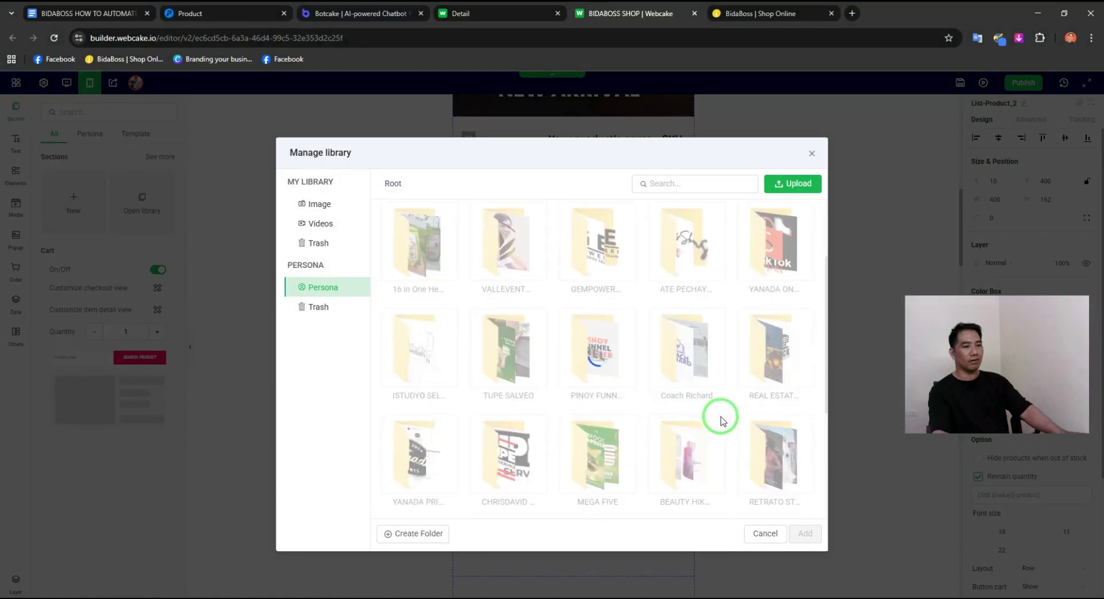
pyautogui.scroll(-8, 667, 419)
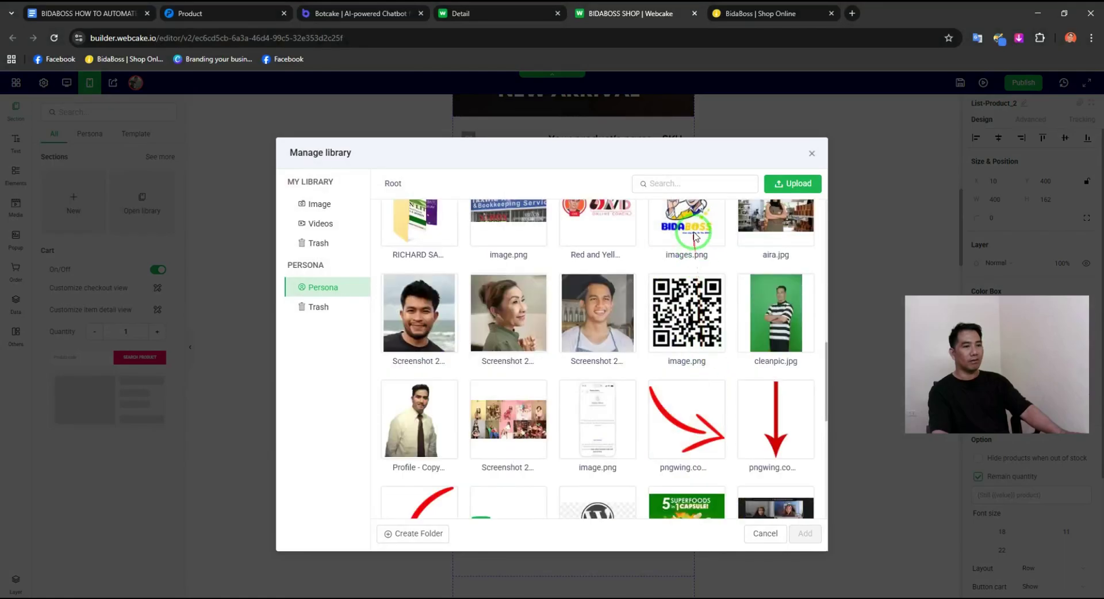
pyautogui.doubleClick(695, 226)
pyautogui.click(729, 456)
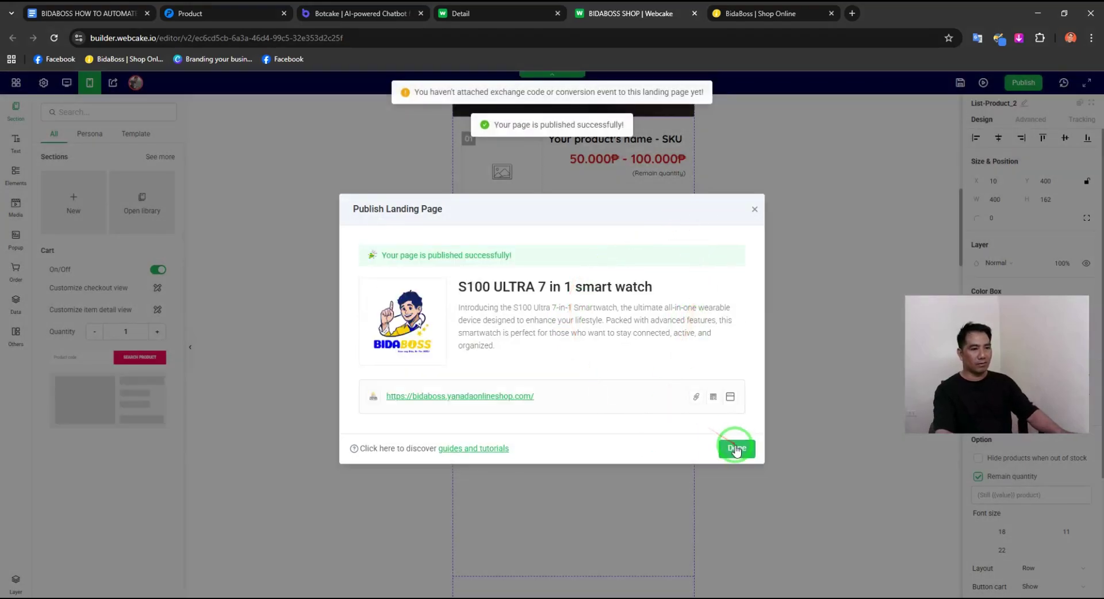
# Step: Check the live landing page briefly, return to the editor, and close the publishing confirmation
pyautogui.click(632, 285)
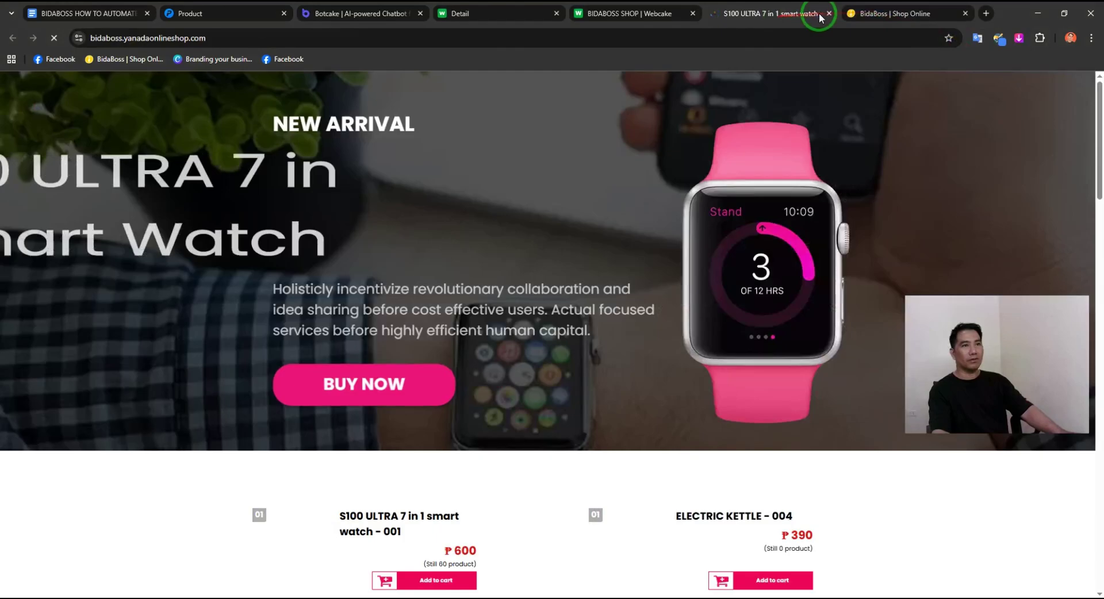
pyautogui.click(828, 13)
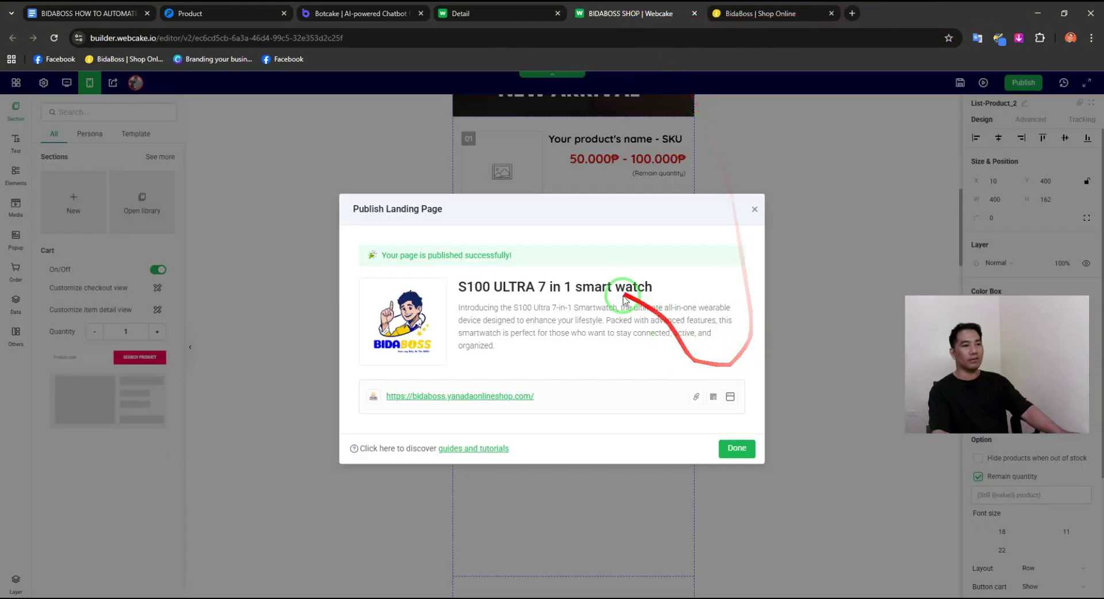
pyautogui.click(736, 450)
# Step: Reopen the landing page's publish settings and change its title to BIDABOSS SELLER
pyautogui.click(1022, 97)
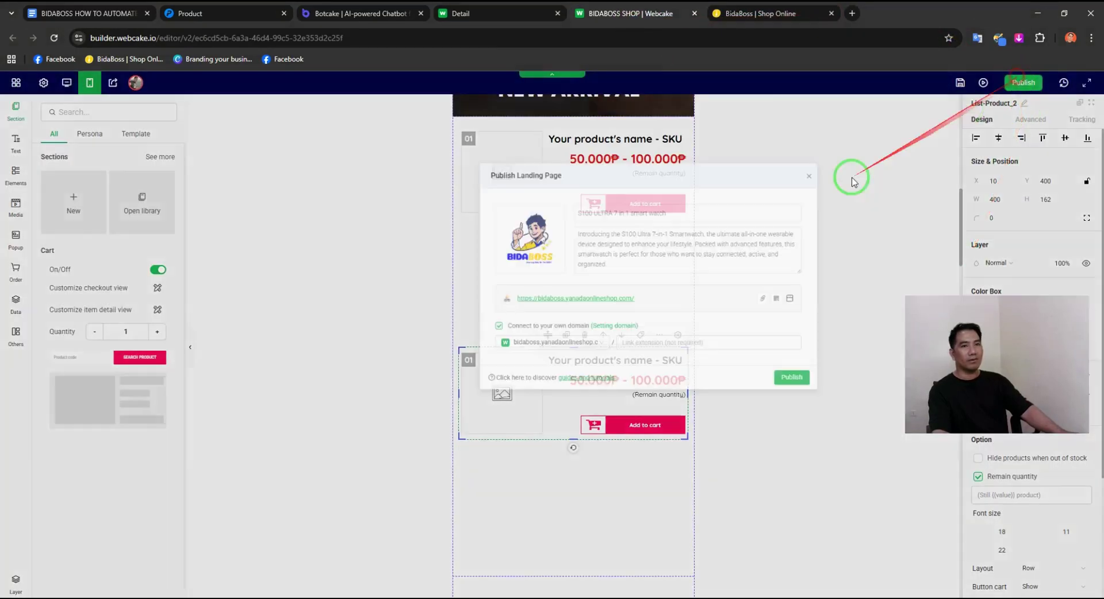
pyautogui.moveTo(584, 247); pyautogui.dragTo(454, 253)
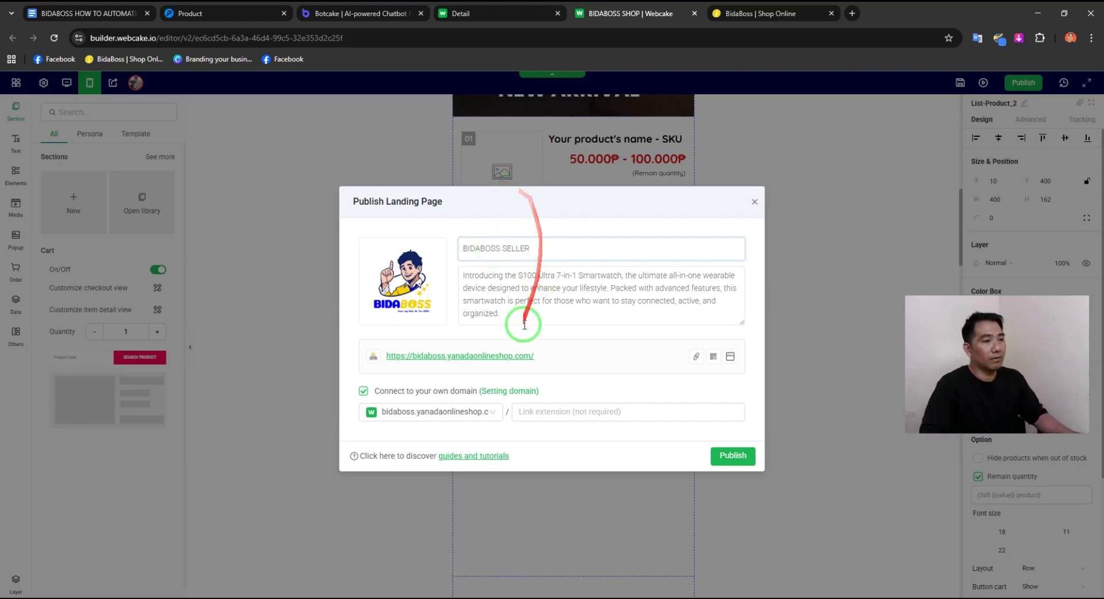
pyautogui.click(551, 295)
# Step: Open Facebook in a new browser tab and switch to the BidaBoss Seller page profile
pyautogui.click(95, 14)
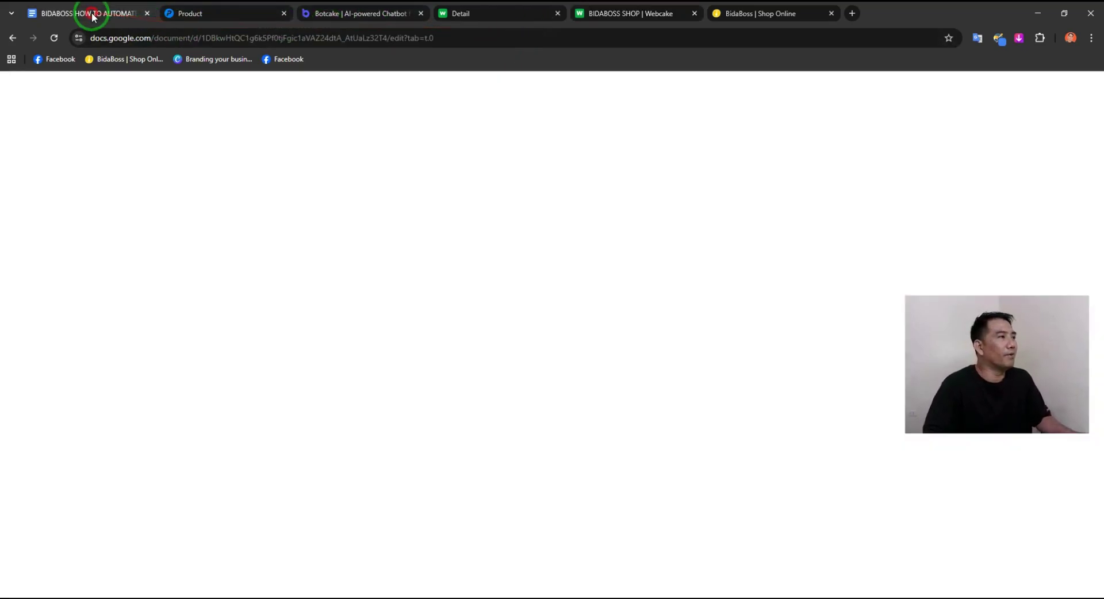
pyautogui.click(205, 14)
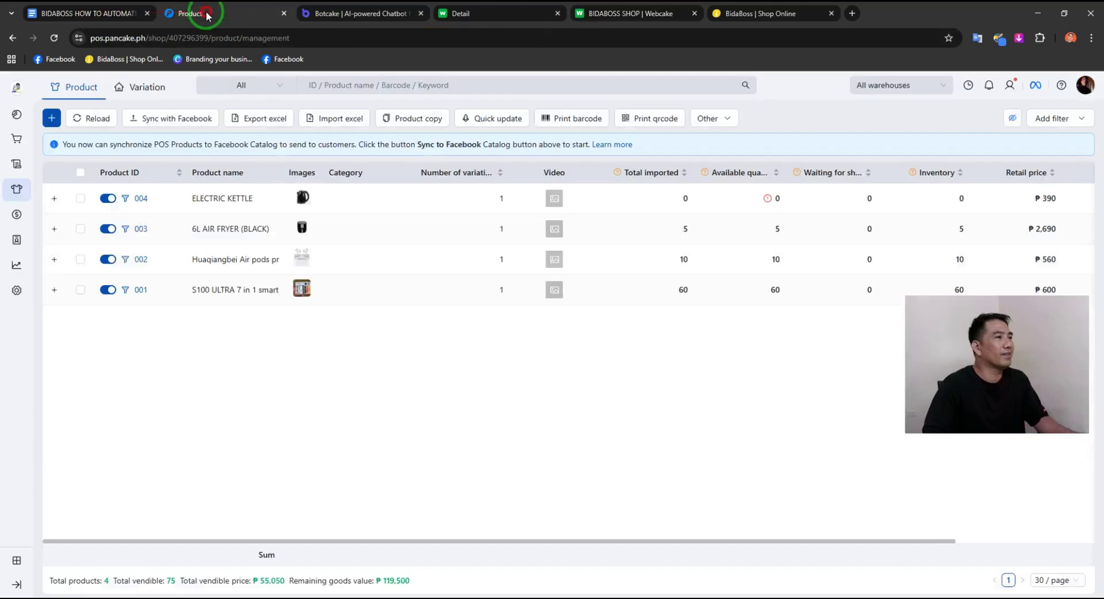
pyautogui.click(853, 13)
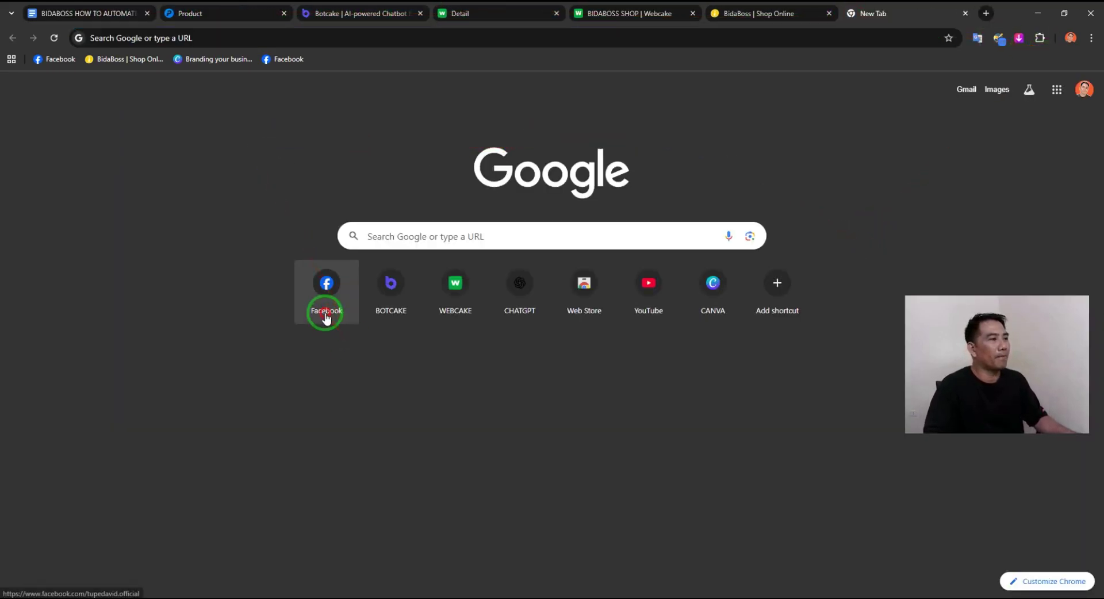
pyautogui.click(326, 315)
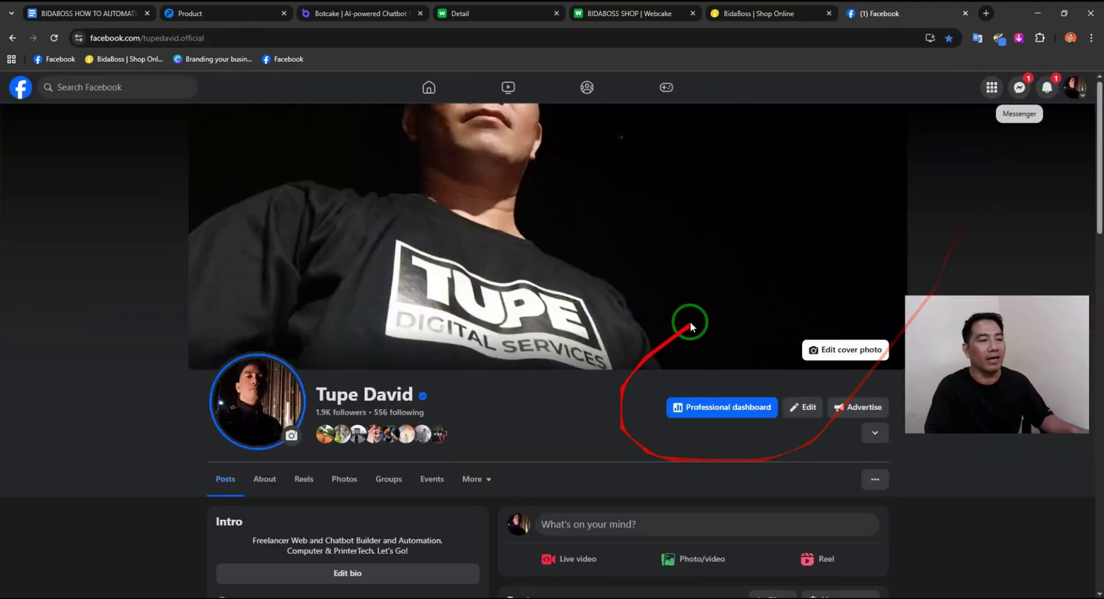
pyautogui.scroll(-4, 972, 172)
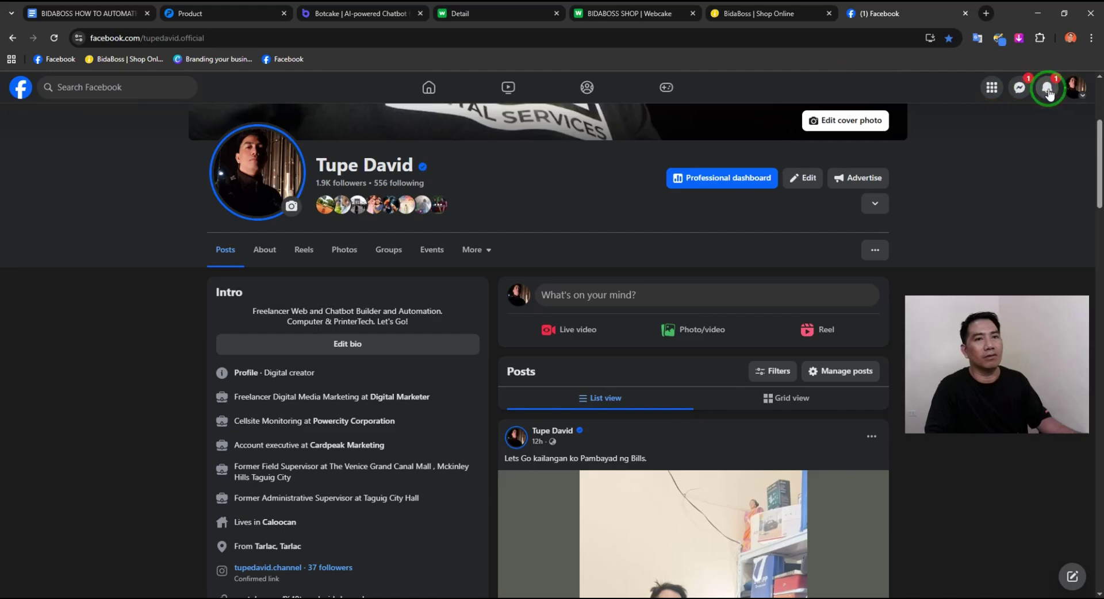
pyautogui.click(1075, 88)
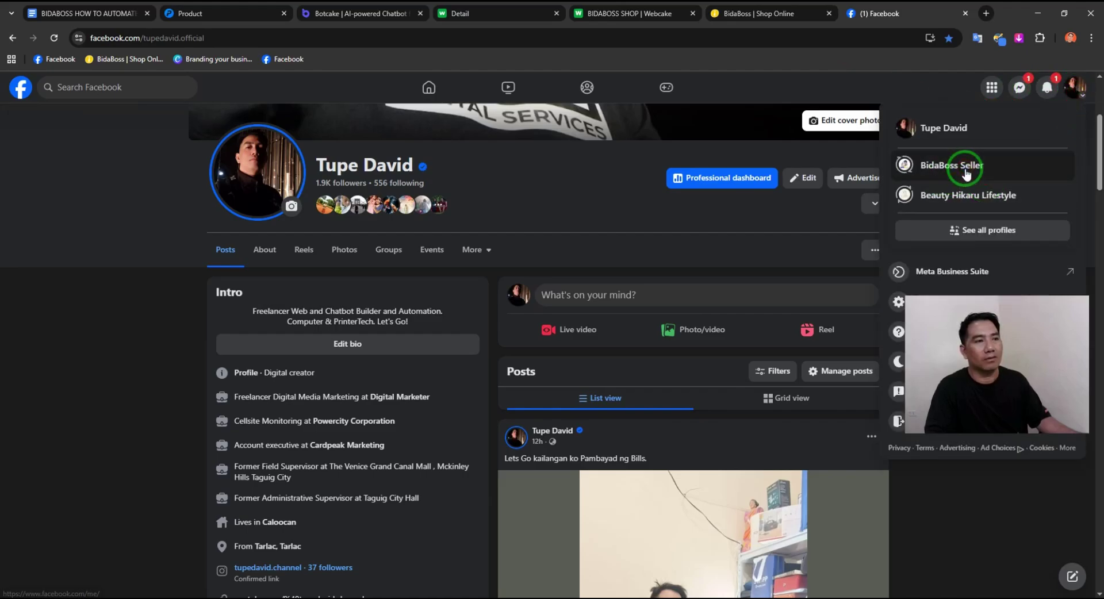
pyautogui.click(963, 171)
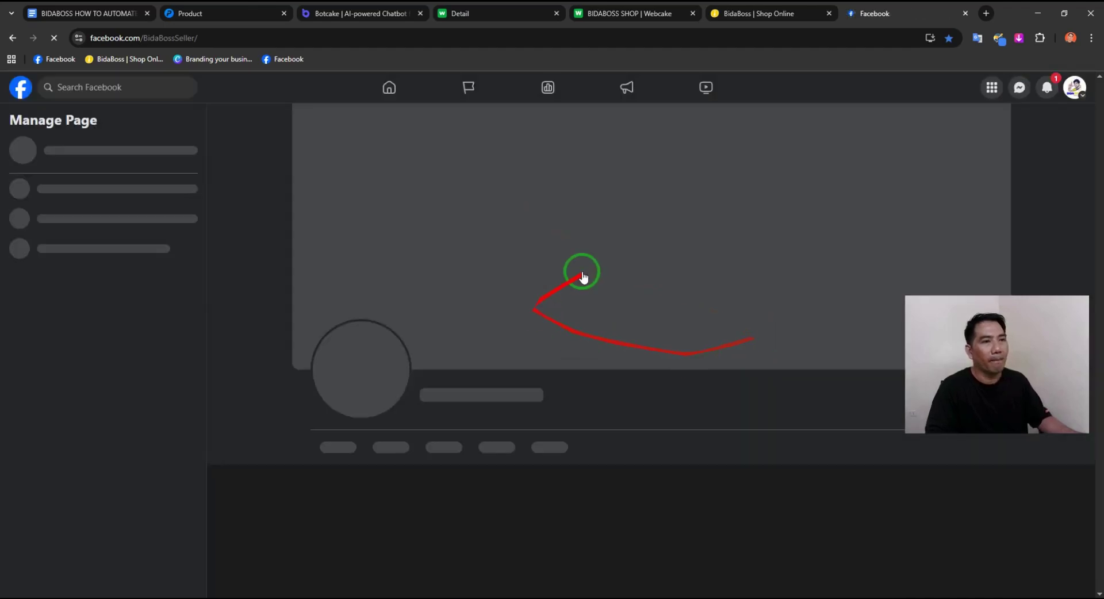
pyautogui.scroll(-5, 503, 457)
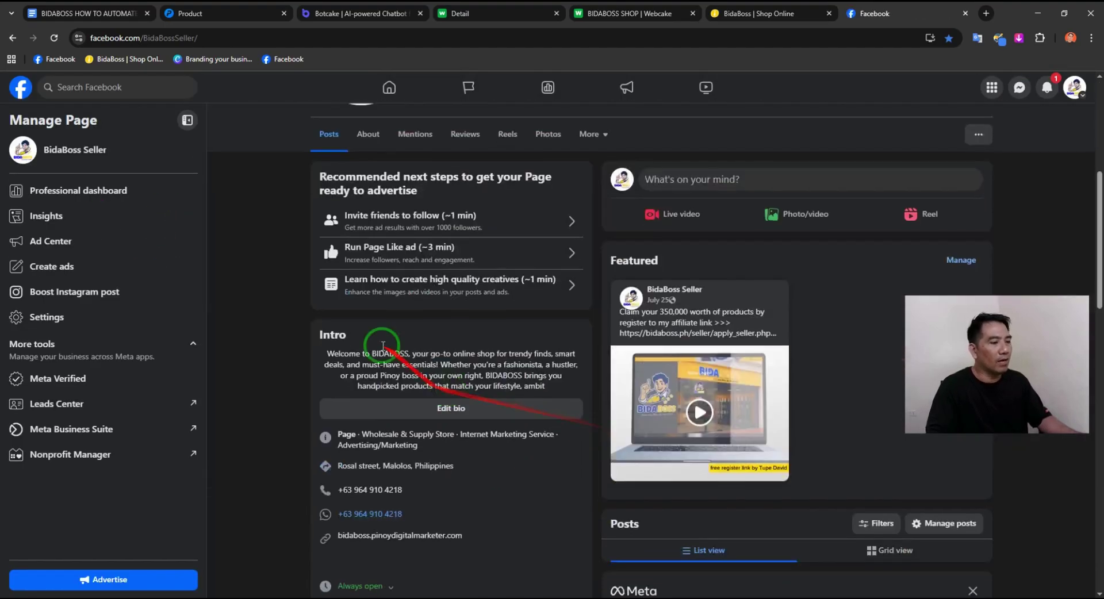
pyautogui.scroll(1, 402, 368)
pyautogui.scroll(-1, 455, 414)
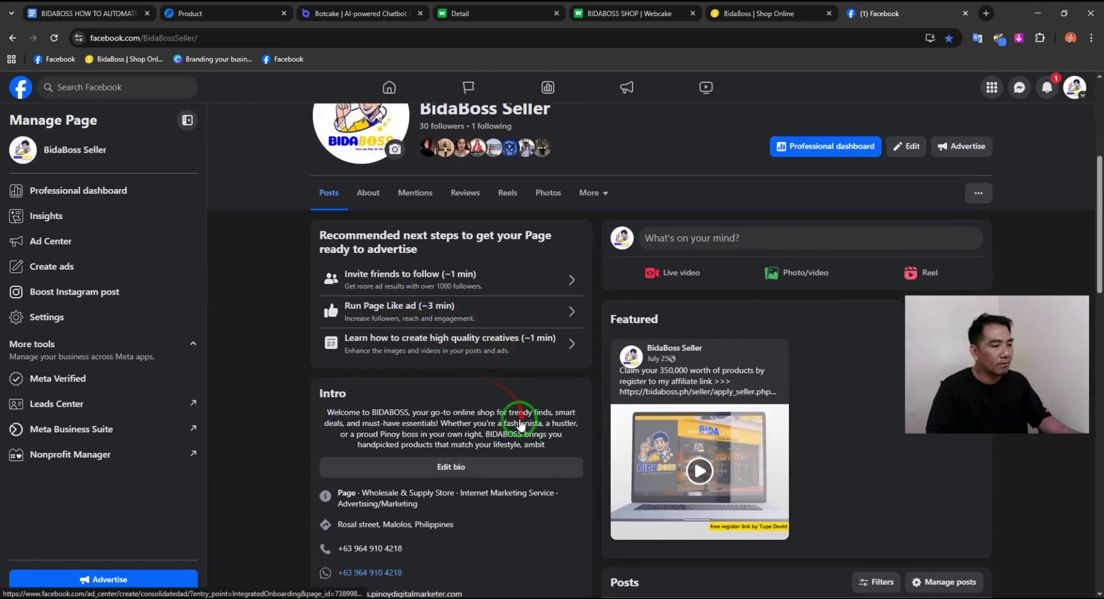
pyautogui.click(449, 465)
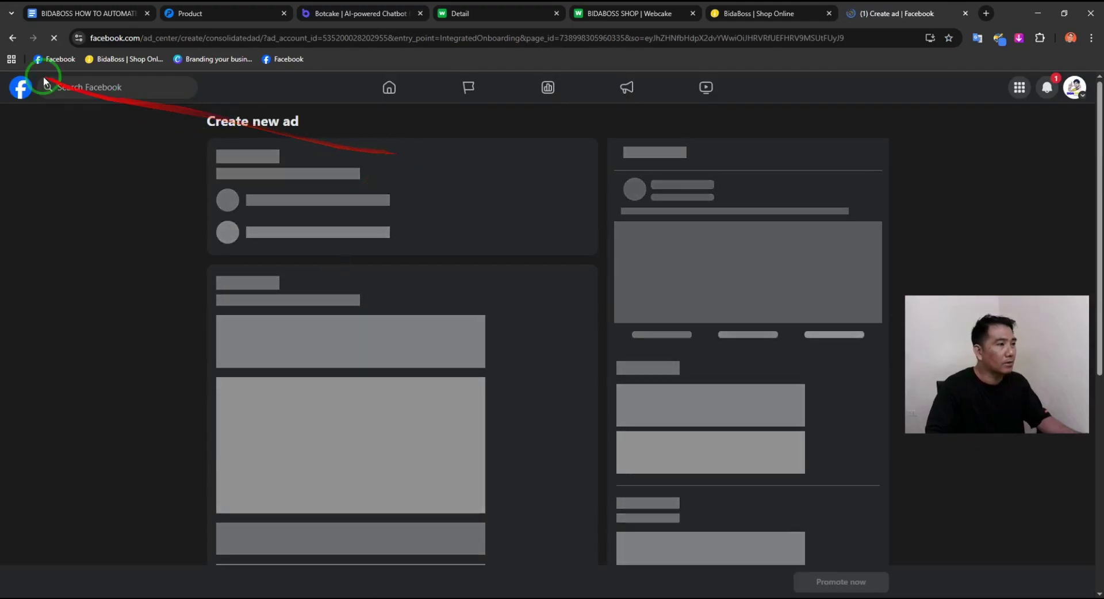
pyautogui.hotkey('alt', 'Left')
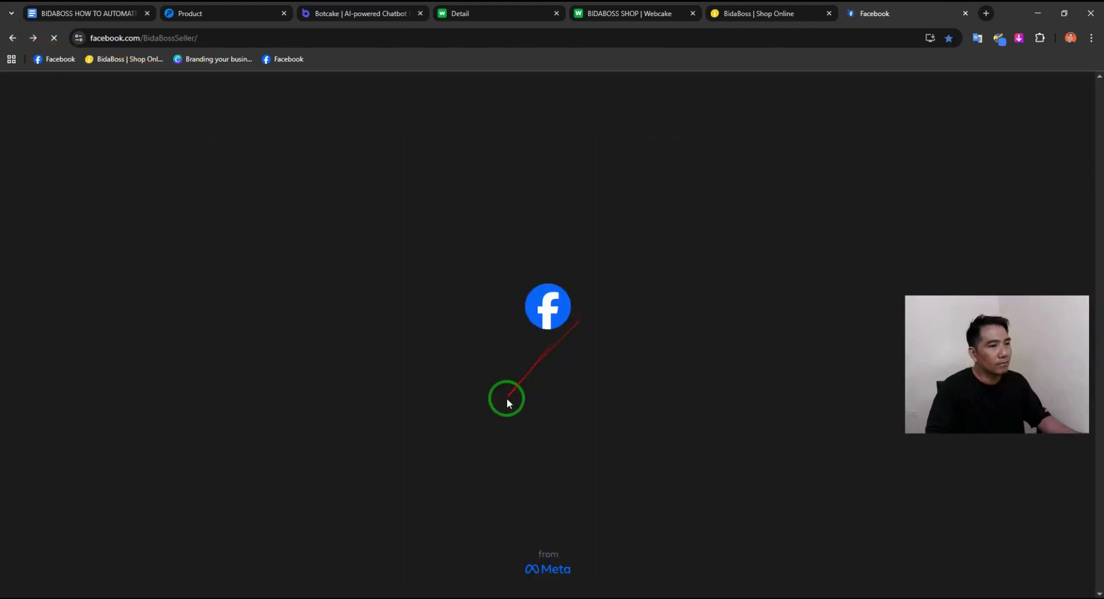
# Step: Copy the whole welcome text from the Intro section of the BidaBoss Seller Facebook page
pyautogui.scroll(-6, 431, 293)
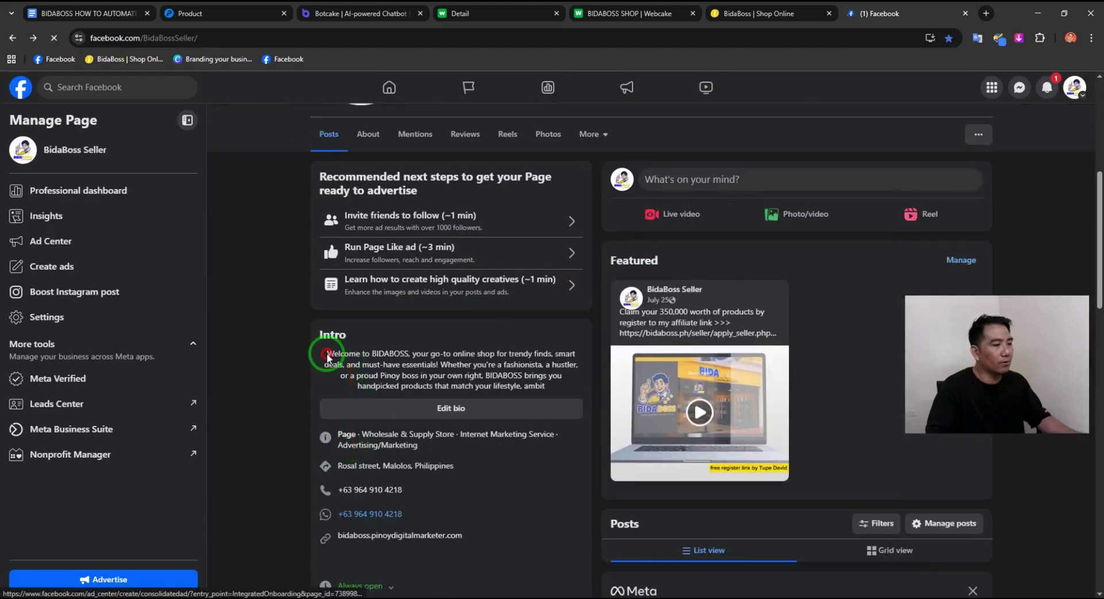
pyautogui.scroll(2, 373, 359)
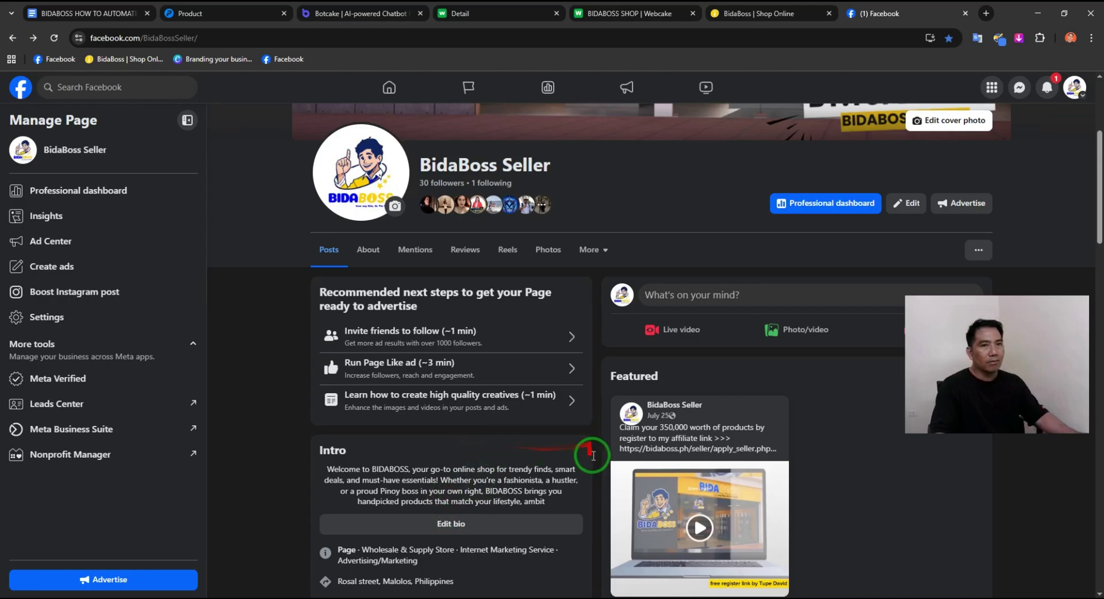
pyautogui.scroll(-6, 594, 455)
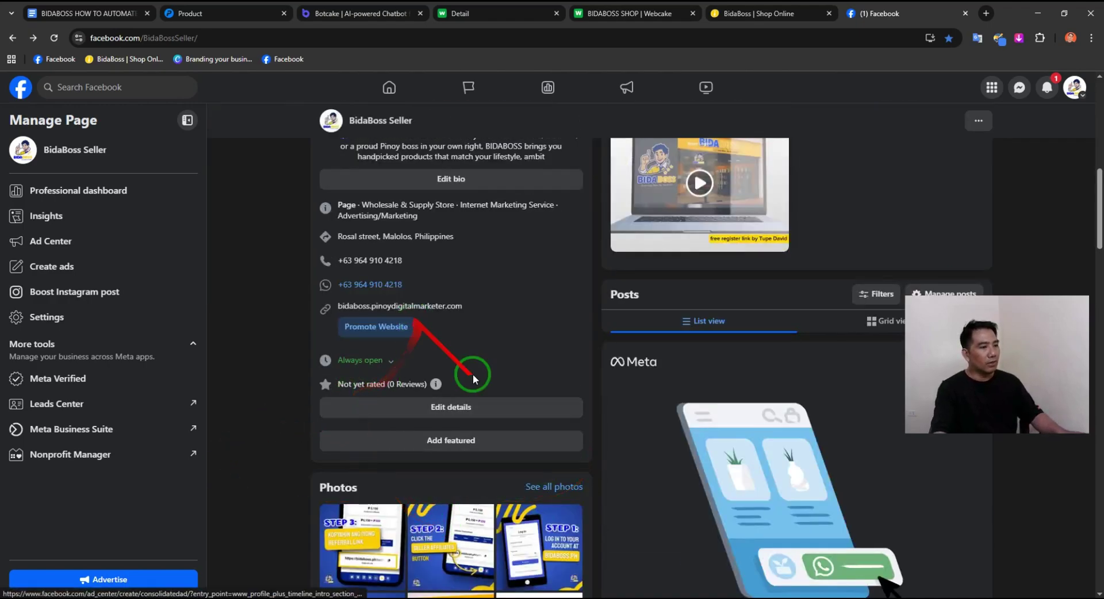
pyautogui.scroll(4, 473, 379)
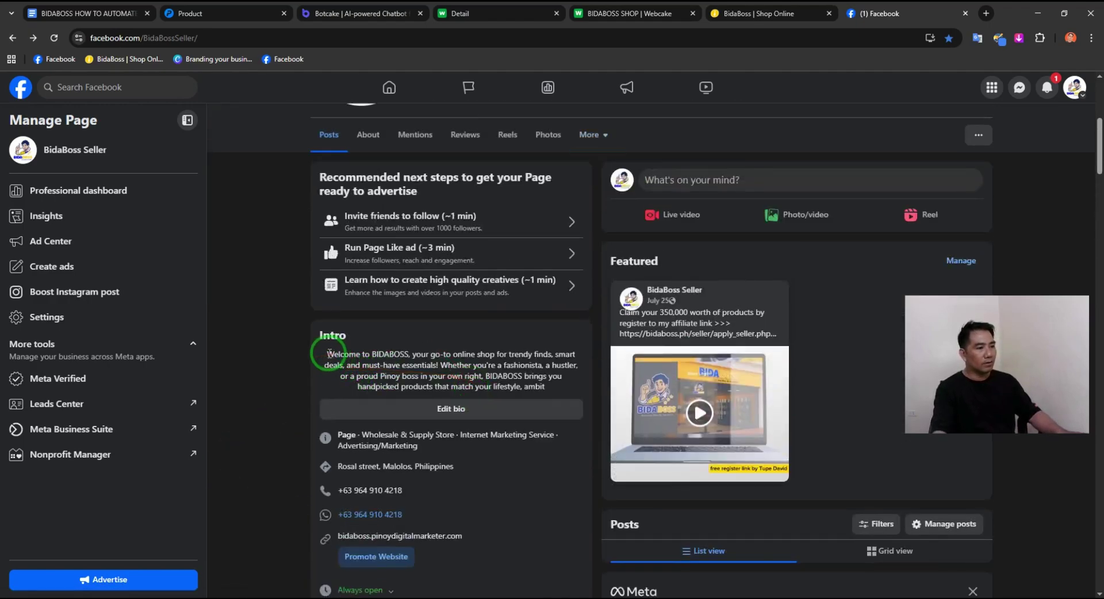
pyautogui.moveTo(328, 353); pyautogui.dragTo(550, 389)
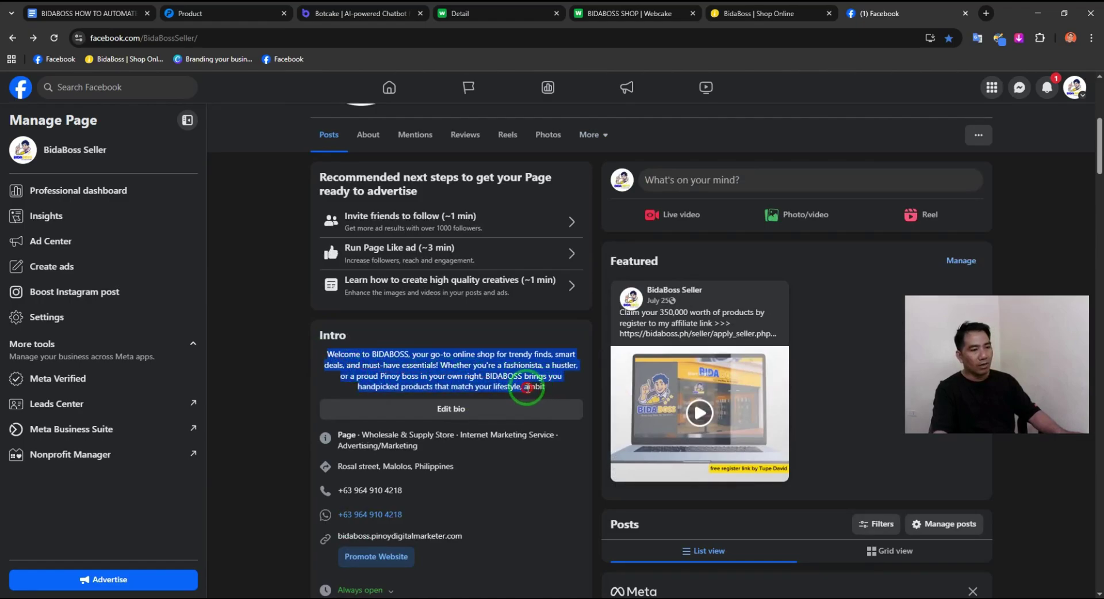
pyautogui.rightClick(528, 378)
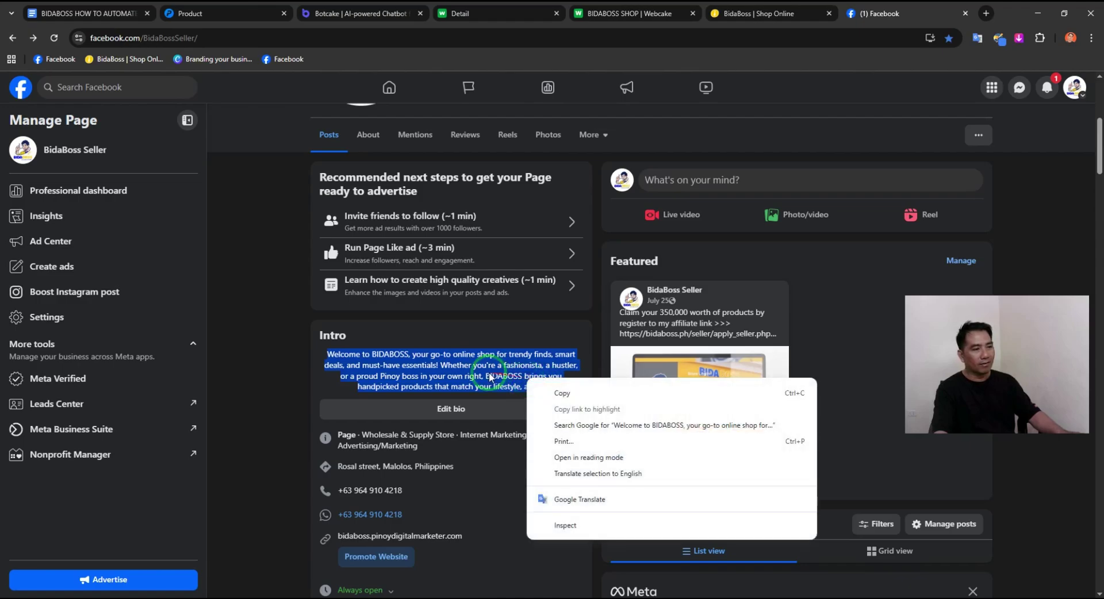
pyautogui.click(607, 384)
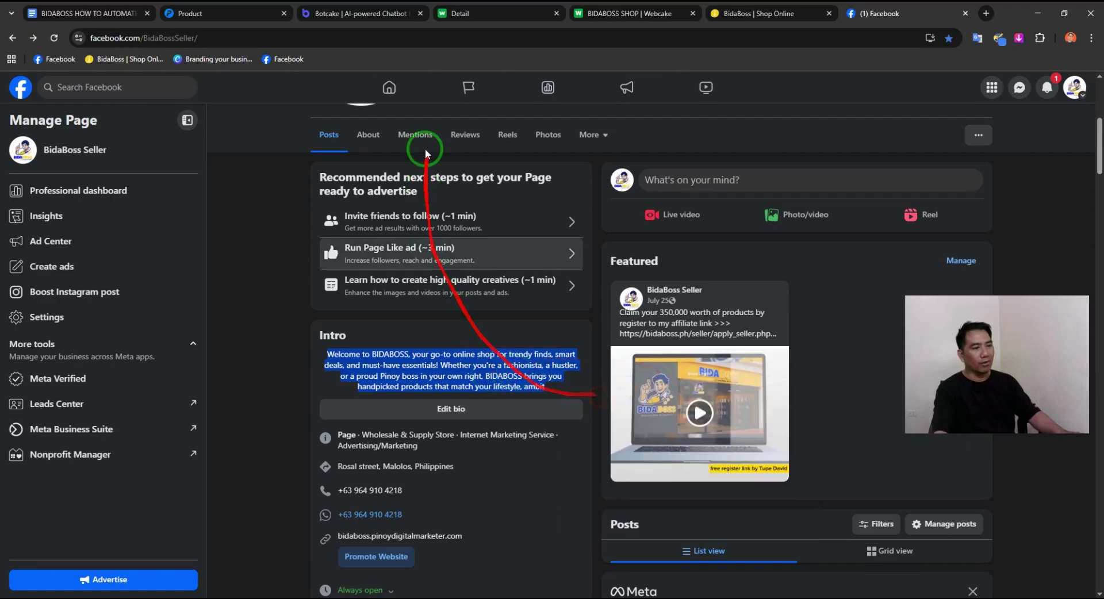
# Step: Remove the cut-off ending ", ambit" from the Facebook page's bio so it ends with "your lifestyle.", and save it
pyautogui.click(452, 409)
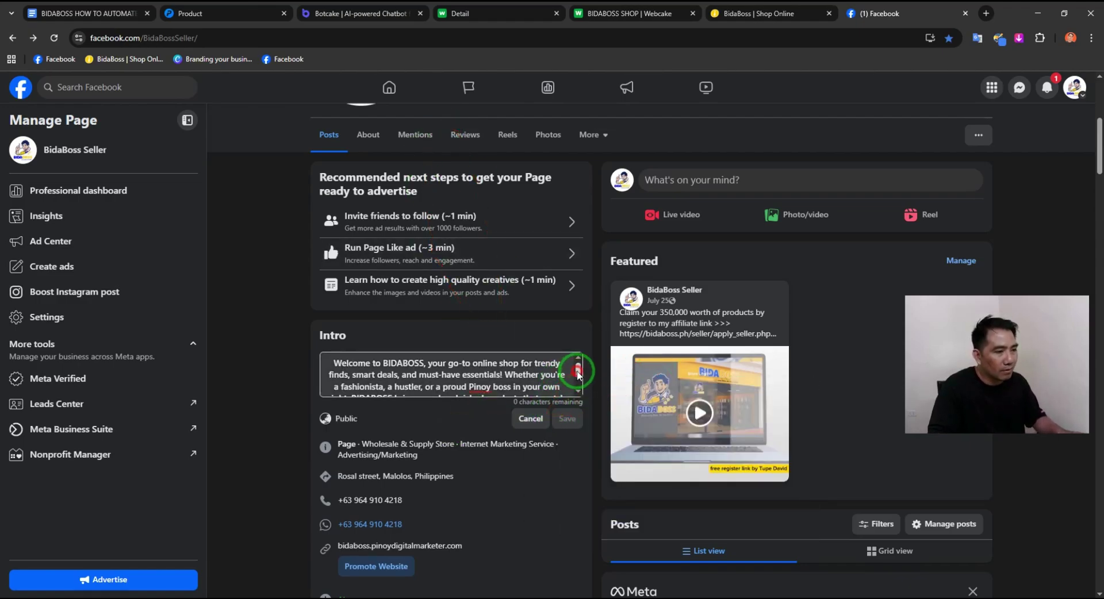
pyautogui.moveTo(578, 374); pyautogui.dragTo(580, 394)
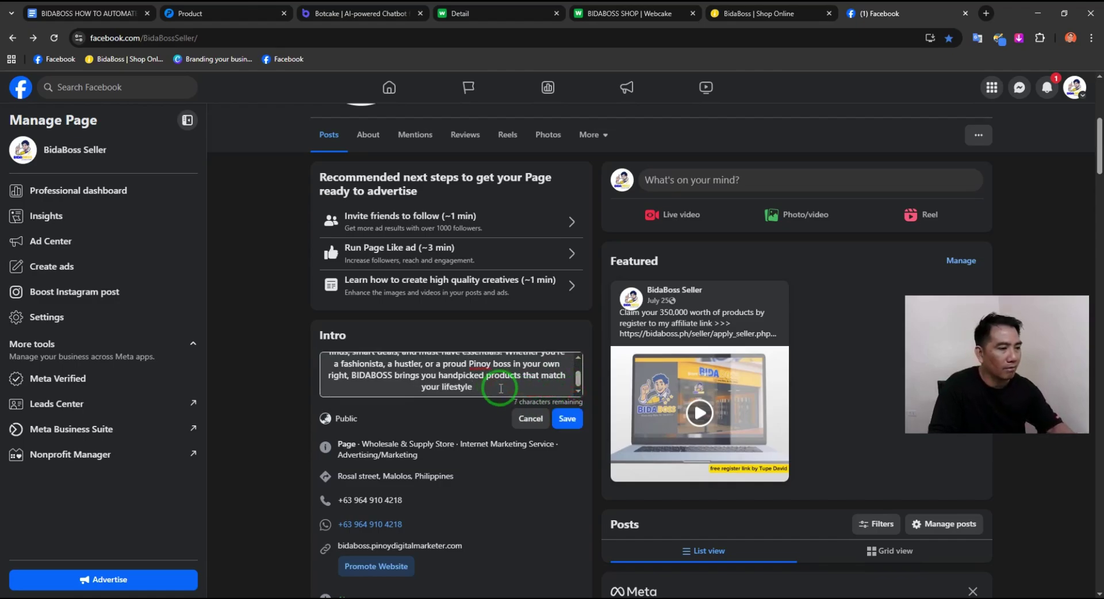
pyautogui.click(569, 420)
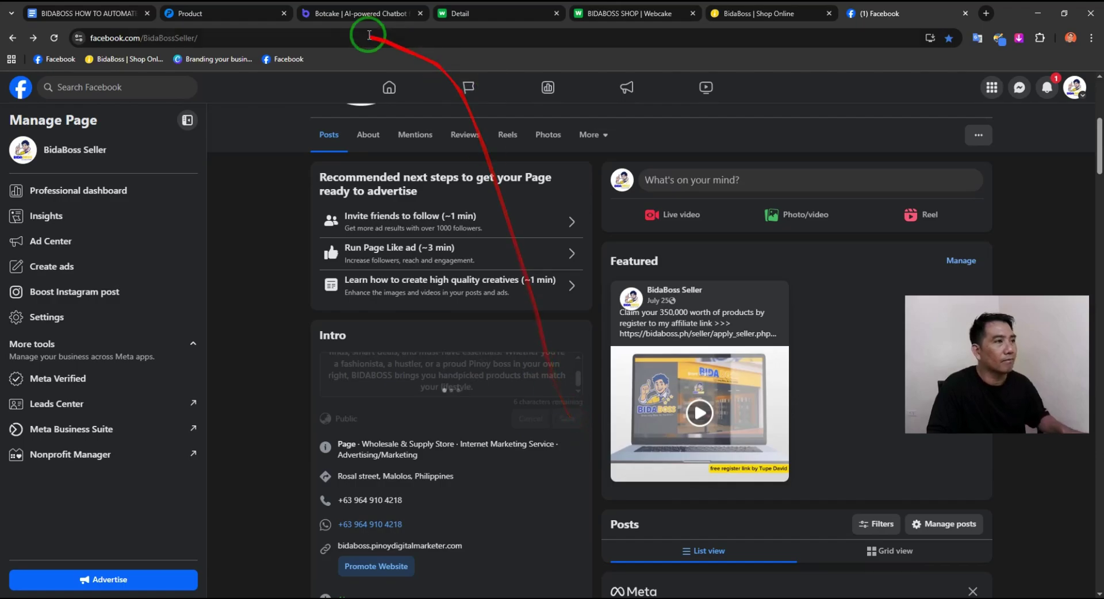
# Step: In Webcake's publish settings, replace the description with the copied BIDABOSS welcome text ending in "match your lifestyle.", and publish the page
pyautogui.click(607, 14)
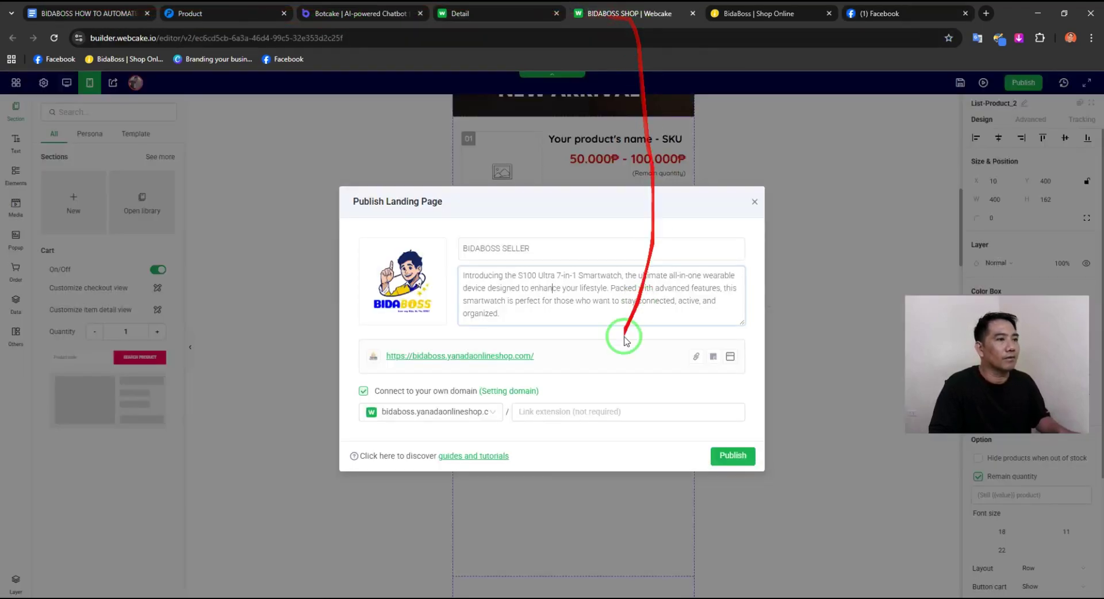
pyautogui.hotkey('ctrl', 'a')
pyautogui.write("Welcome to BIDABOSS, your go-to online shop for trendy finds, smart deals, and must-have essentials! Whether you're a fashionista, a hustler, or a proud Pinoy boss in your own right, BIDABOSS brings you handpicked products that match your lifestyle, ambit")
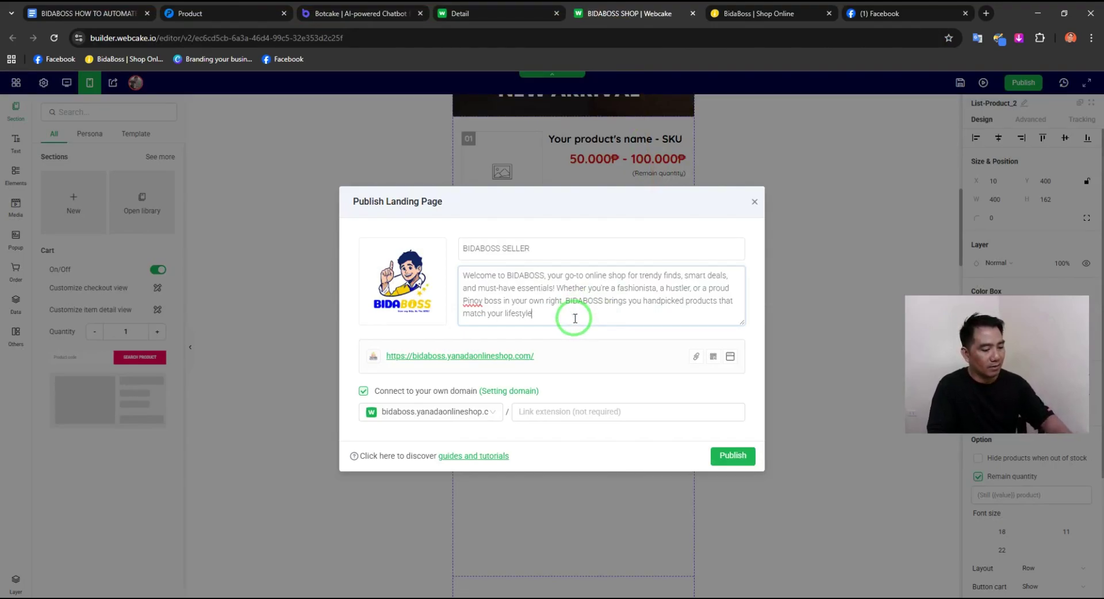
pyautogui.click(732, 455)
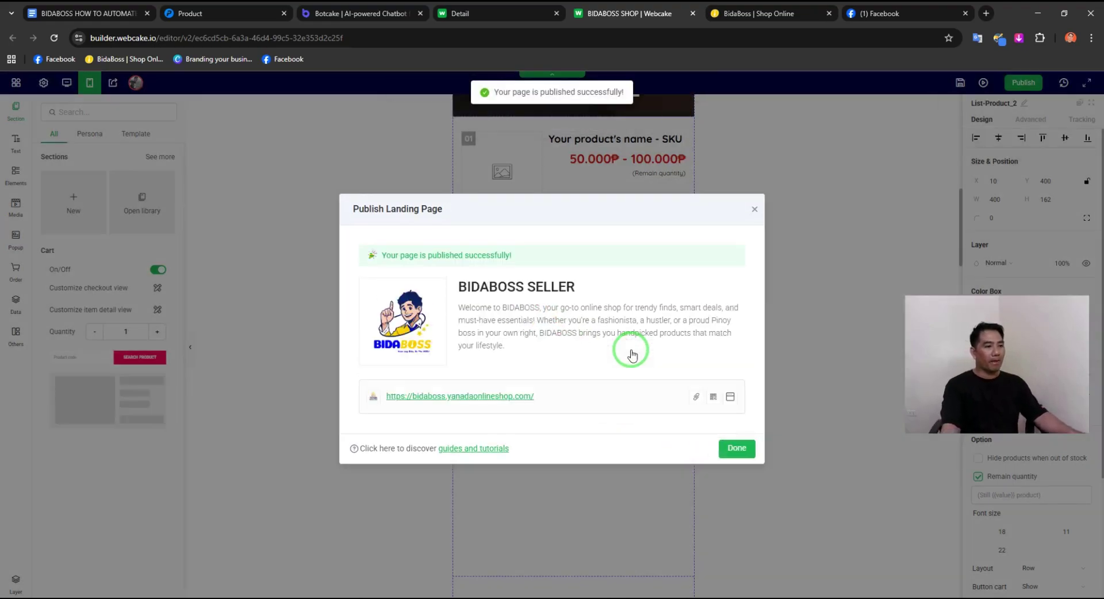
# Step: Open the published BIDABOSS SELLER page and examine its banner, both product lists and the sections below
pyautogui.click(511, 397)
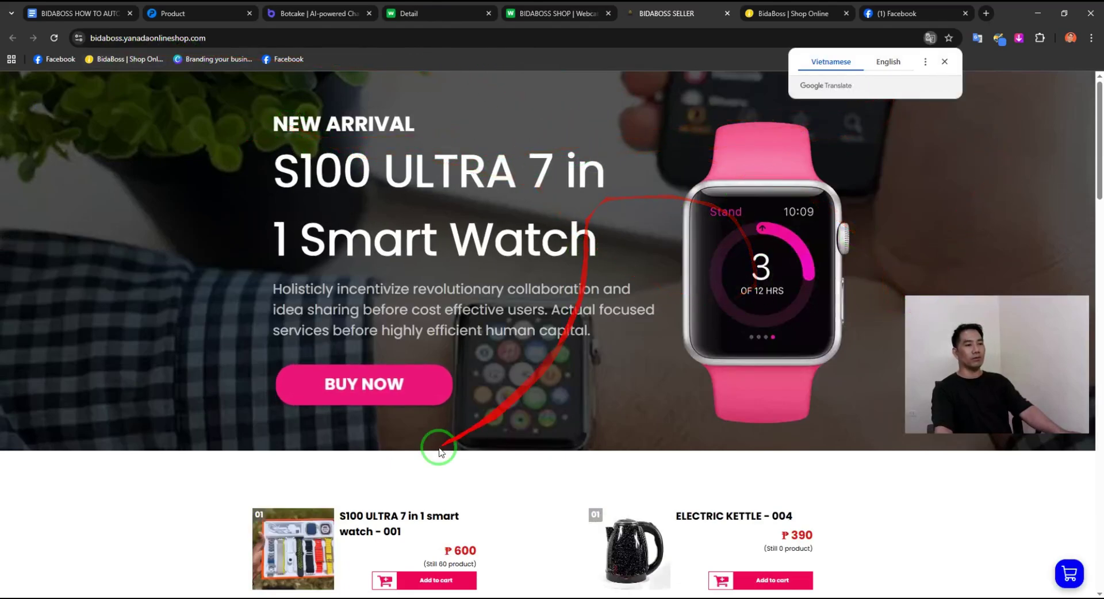
pyautogui.scroll(-7, 734, 473)
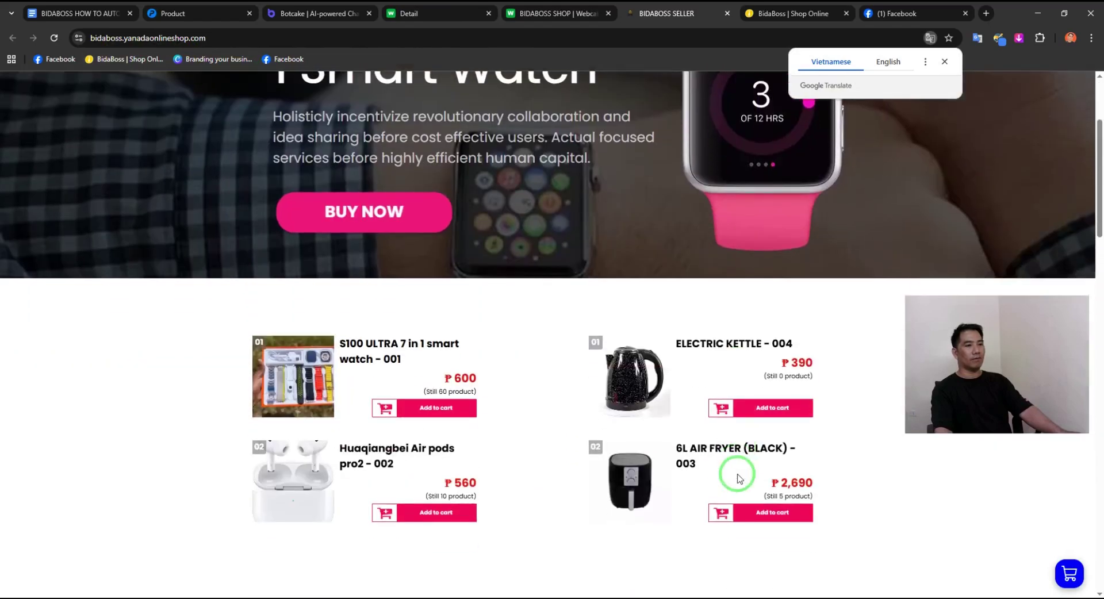
pyautogui.scroll(-10, 738, 474)
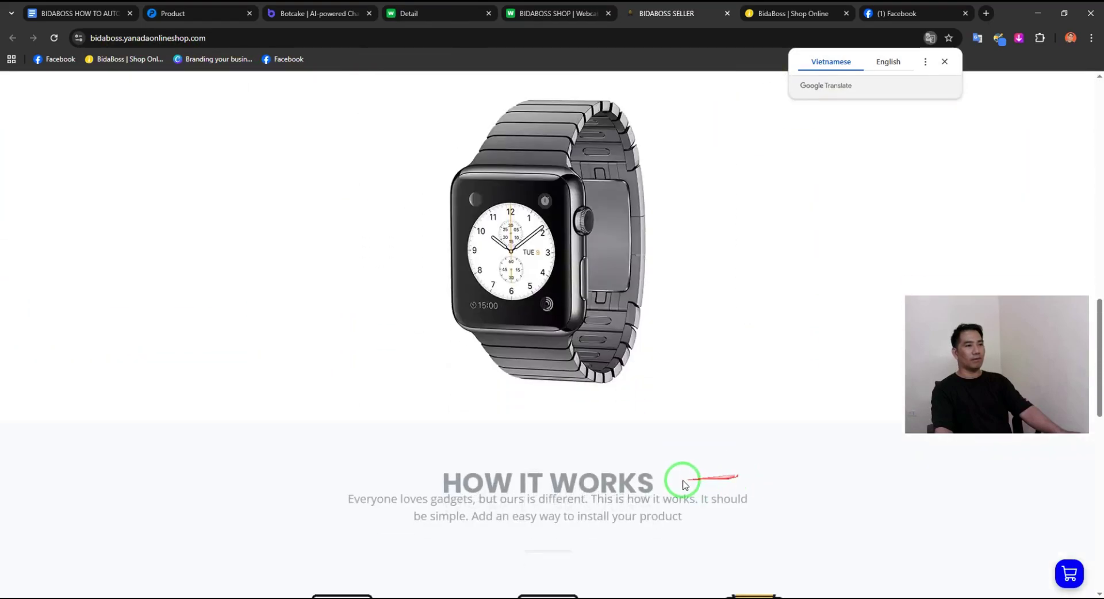
pyautogui.scroll(2, 587, 464)
pyautogui.scroll(12, 555, 455)
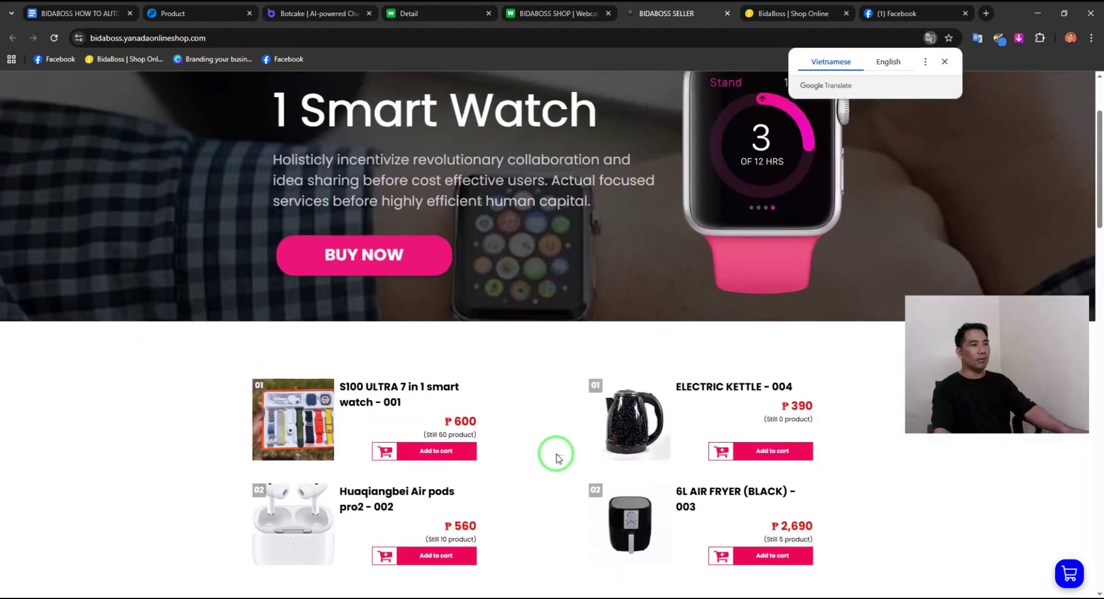